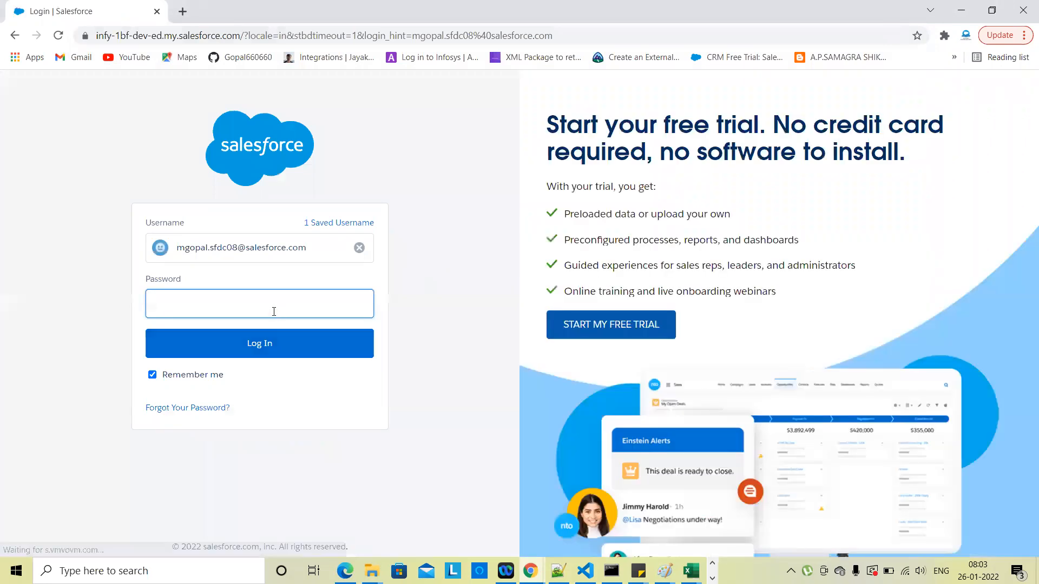
Step: Sign in to the developer org with the saved username and the account password
{"action": "left_click", "coordinate": [274, 310]}
{"action": "type", "text": "***"}
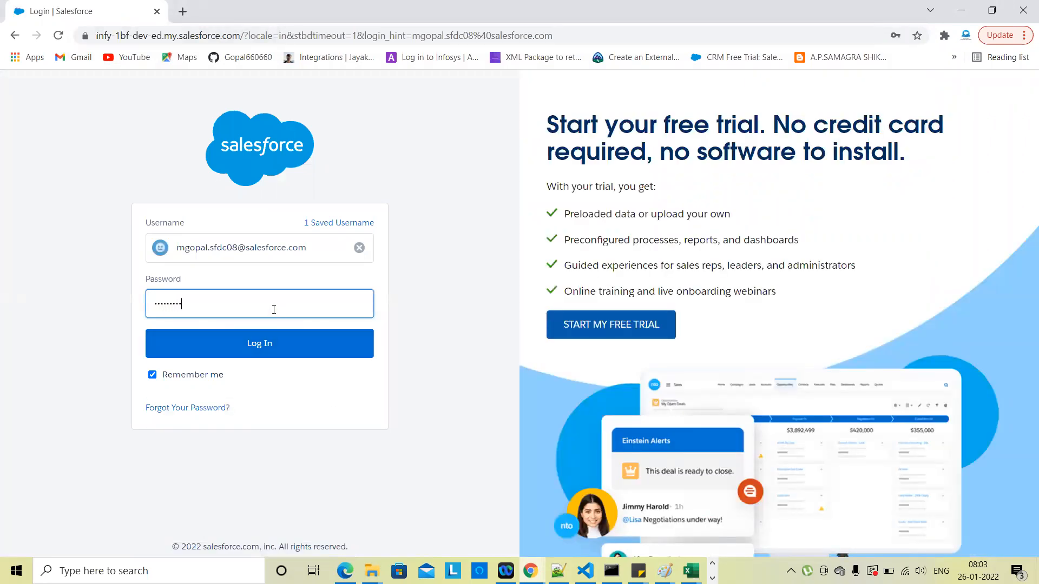
{"action": "left_click", "coordinate": [266, 344]}
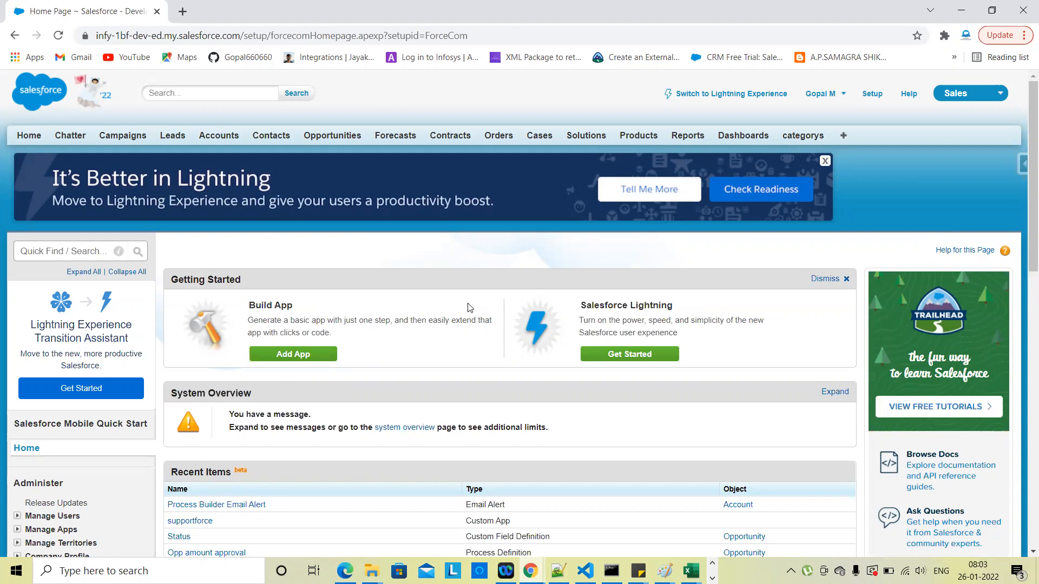
Step: Filter Quick Find by 'Process' and open Process Builder in a new browser tab
{"action": "left_click", "coordinate": [70, 252]}
{"action": "type", "text": "Process"}
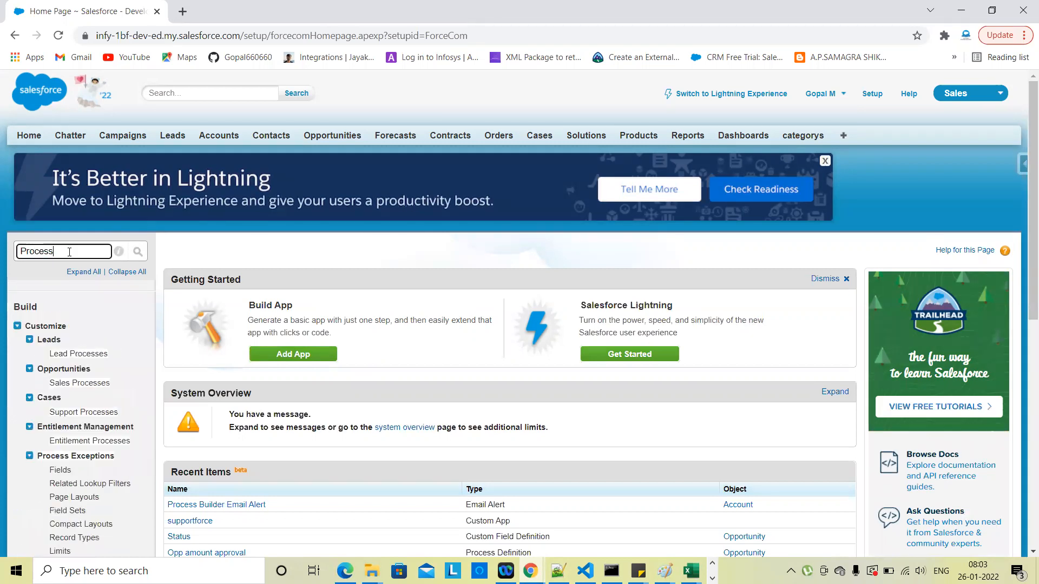
{"action": "scroll", "coordinate": [90, 488], "scroll_direction": "down", "scroll_amount": 5}
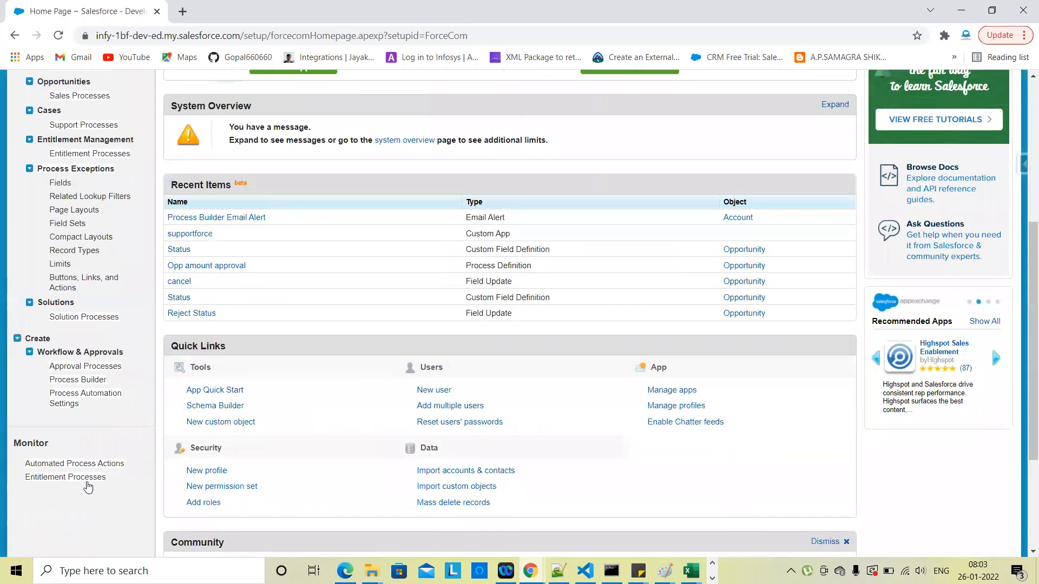
{"action": "right_click", "coordinate": [89, 383]}
{"action": "left_click", "coordinate": [130, 390]}
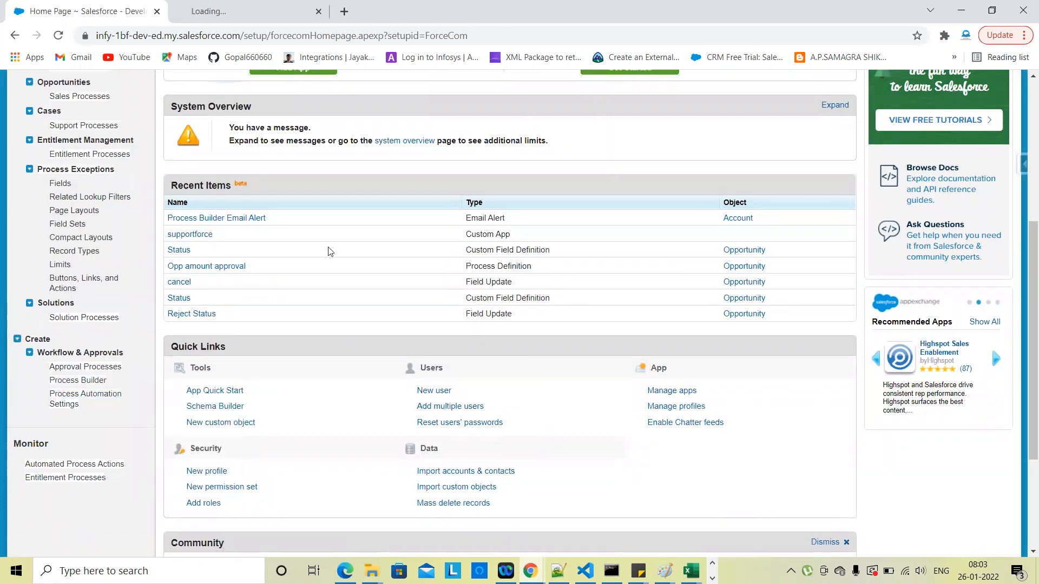
{"action": "scroll", "coordinate": [330, 251], "scroll_direction": "up", "scroll_amount": 5}
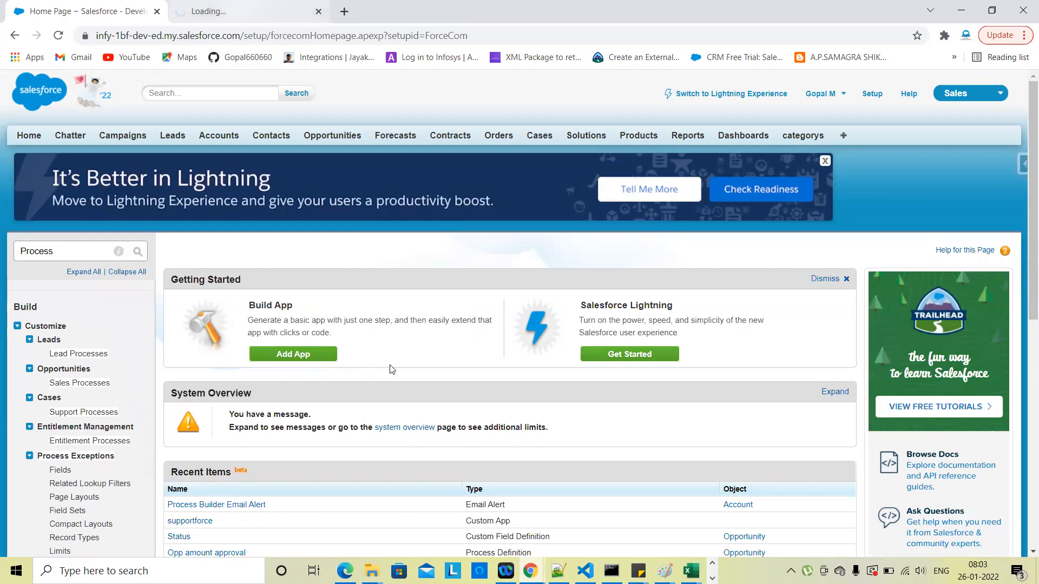
{"action": "left_click", "coordinate": [252, 4]}
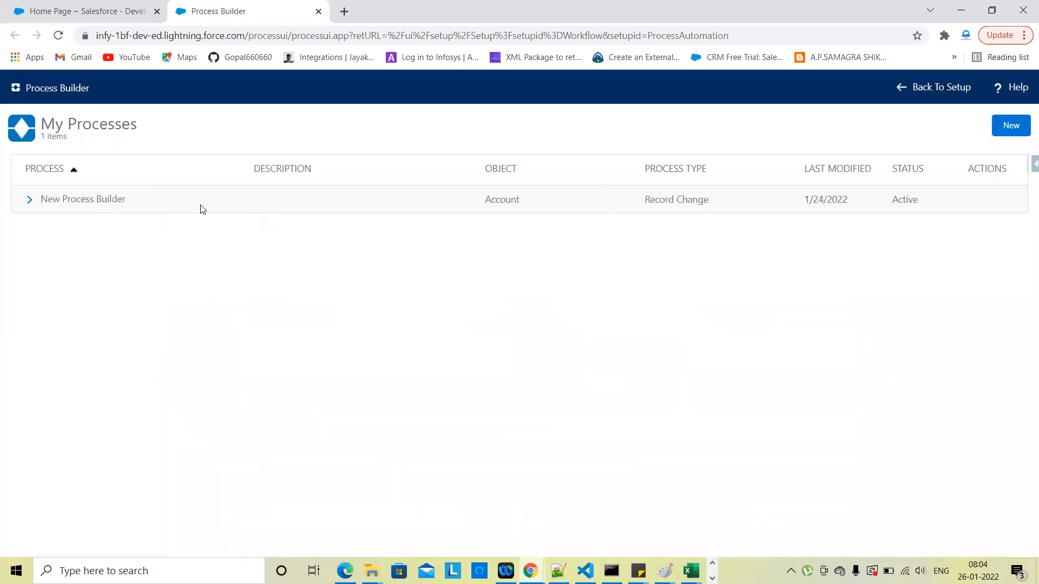
Step: Open Version 4 of New Process Builder and inspect its shipping-address criteria and immediate actions
{"action": "left_click", "coordinate": [30, 200]}
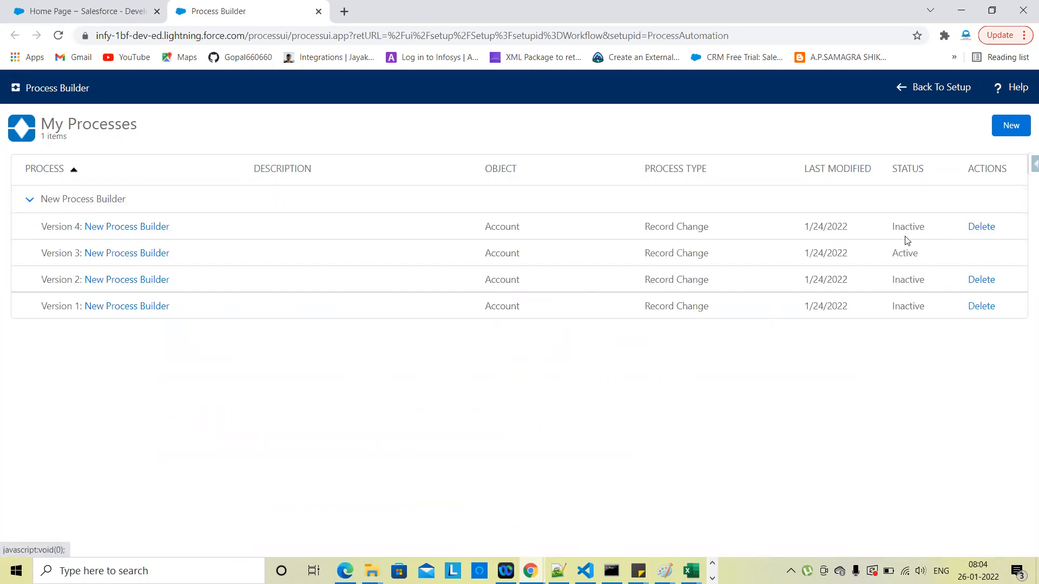
{"action": "left_click", "coordinate": [119, 228]}
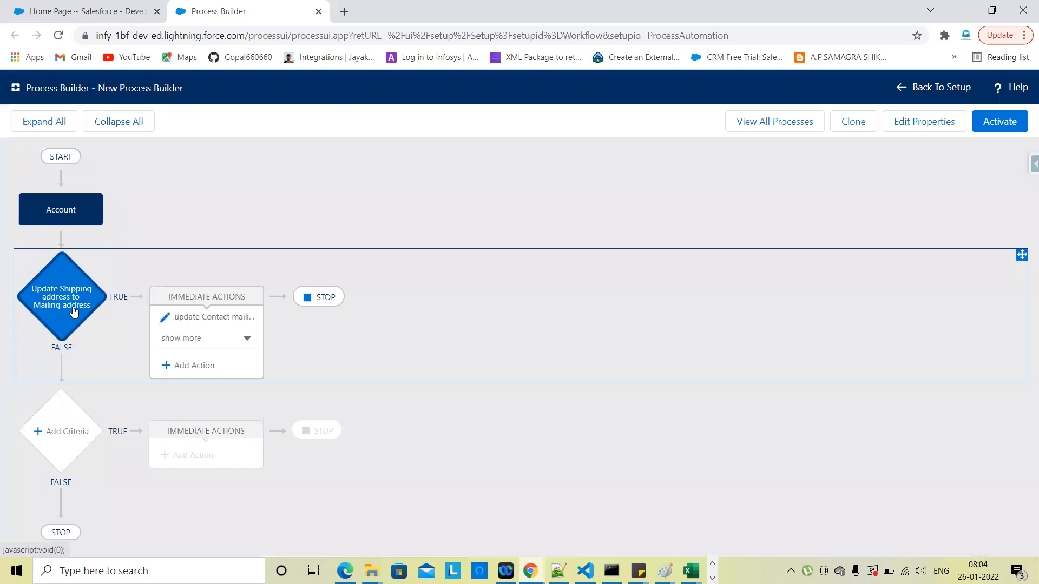
{"action": "left_click", "coordinate": [69, 266]}
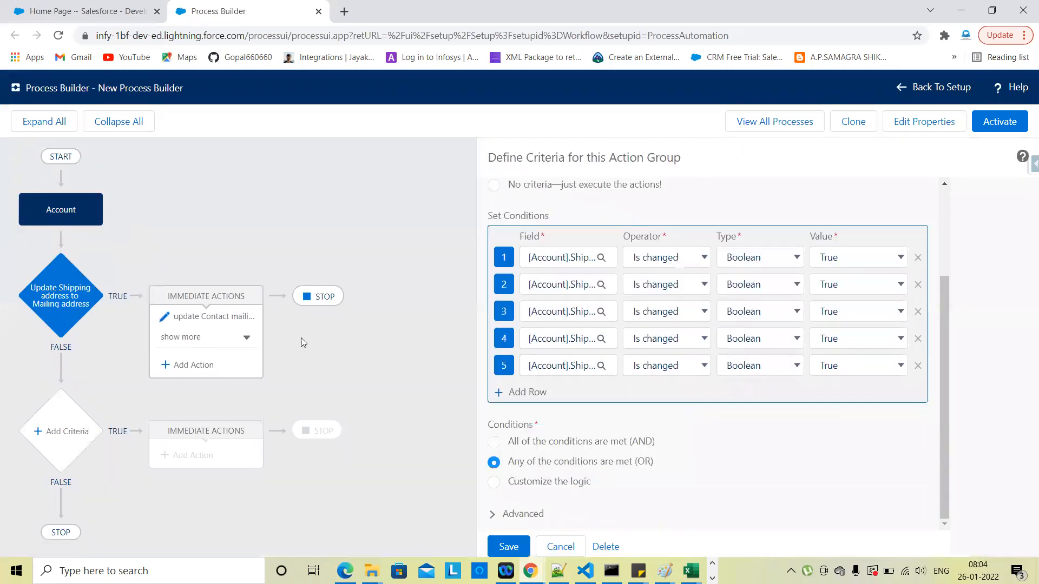
{"action": "left_click", "coordinate": [254, 341]}
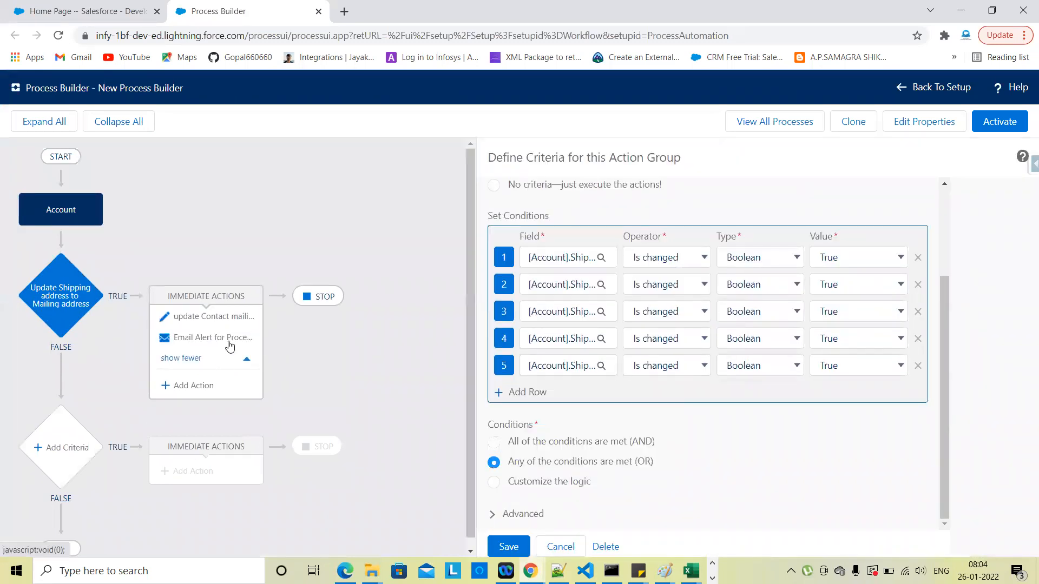
{"action": "left_click", "coordinate": [89, 7]}
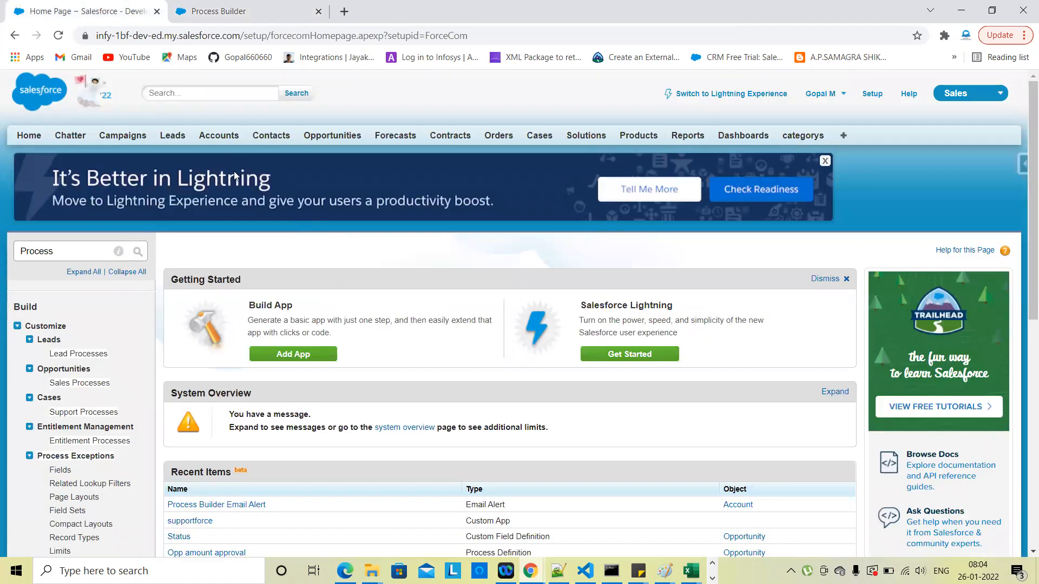
Step: Open Accounts in a new tab and review the Burlington Textiles Corp of America details and contacts
{"action": "right_click", "coordinate": [226, 133]}
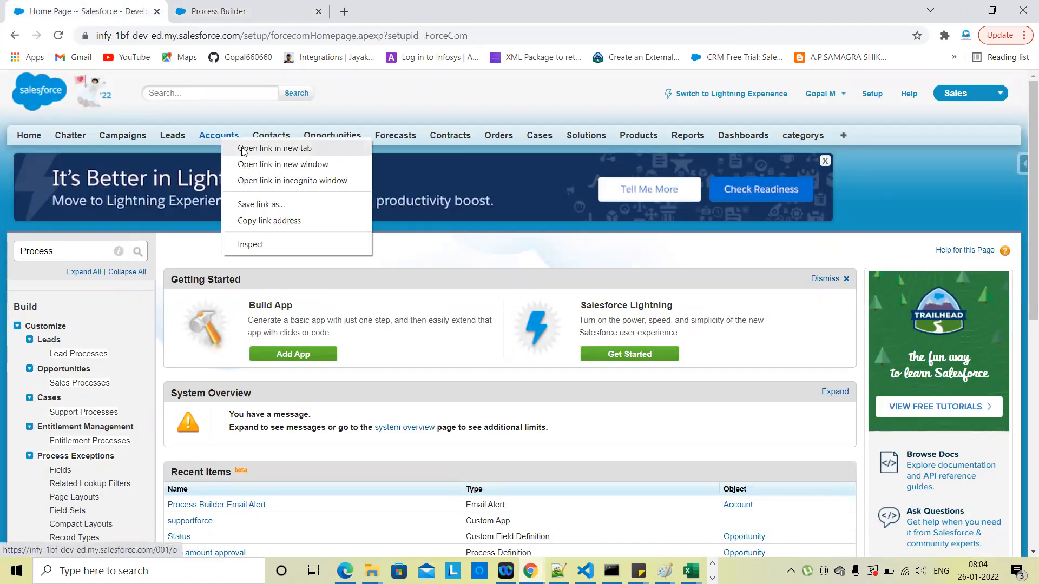
{"action": "left_click", "coordinate": [243, 149]}
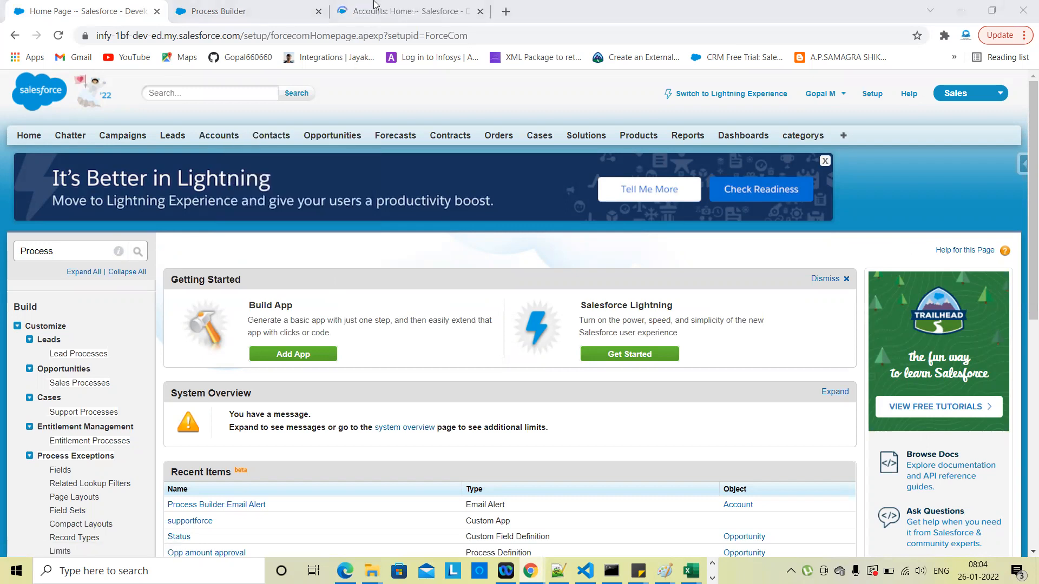
{"action": "left_click", "coordinate": [375, 4]}
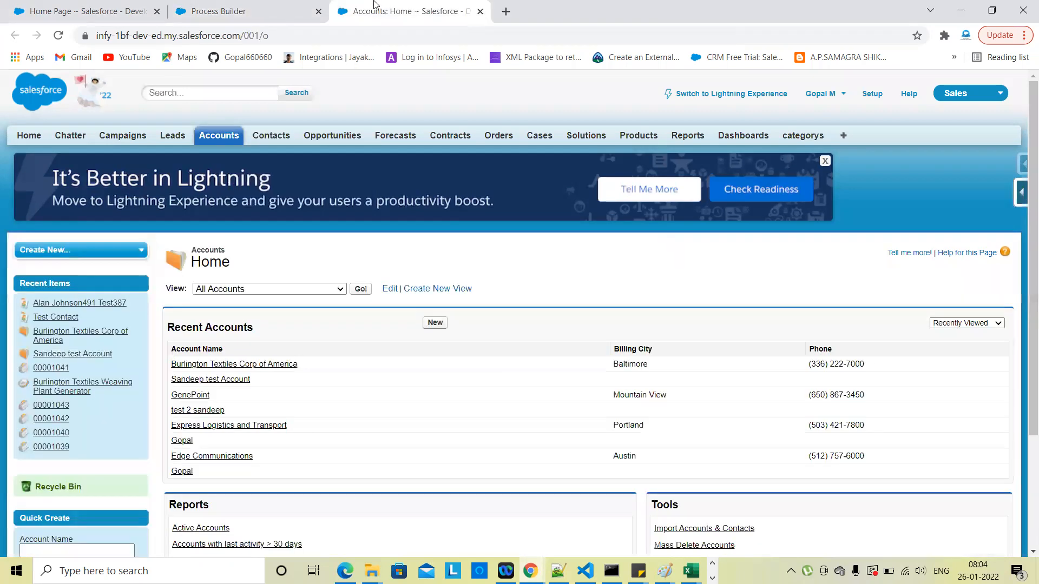
{"action": "left_click", "coordinate": [262, 367]}
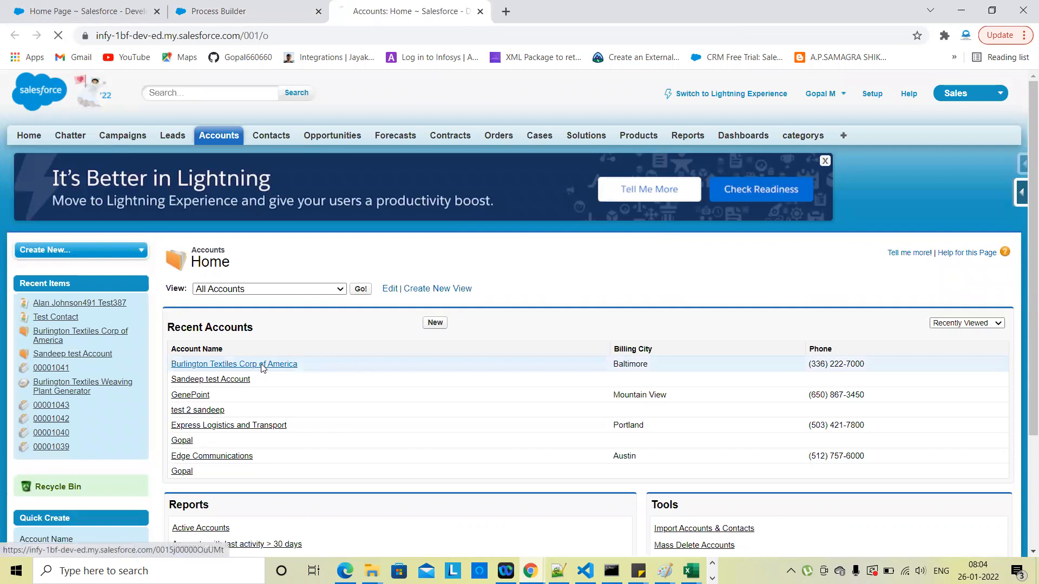
{"action": "scroll", "coordinate": [458, 417], "scroll_direction": "down", "scroll_amount": 3}
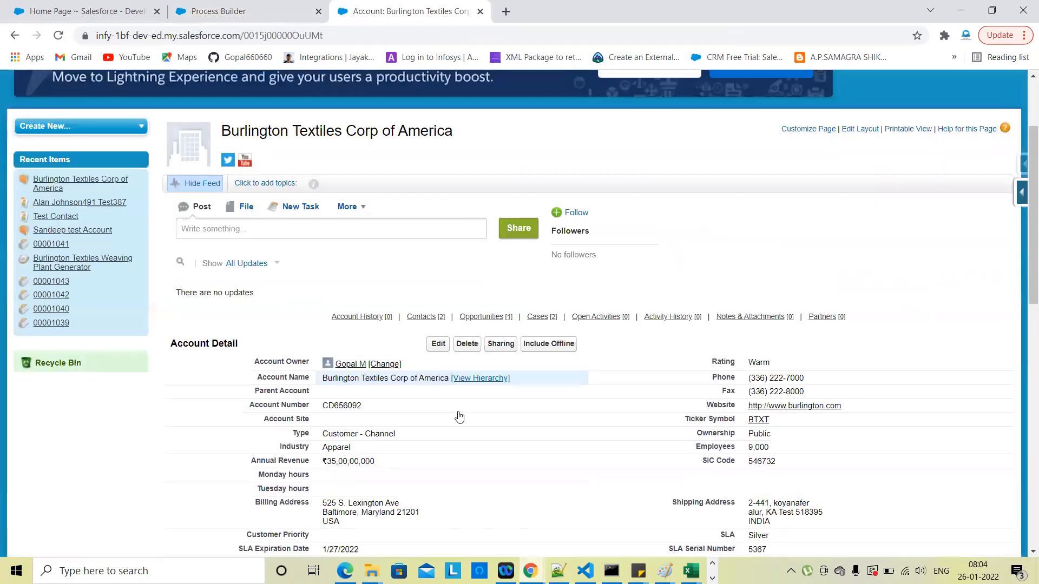
{"action": "scroll", "coordinate": [458, 427], "scroll_direction": "down", "scroll_amount": 2}
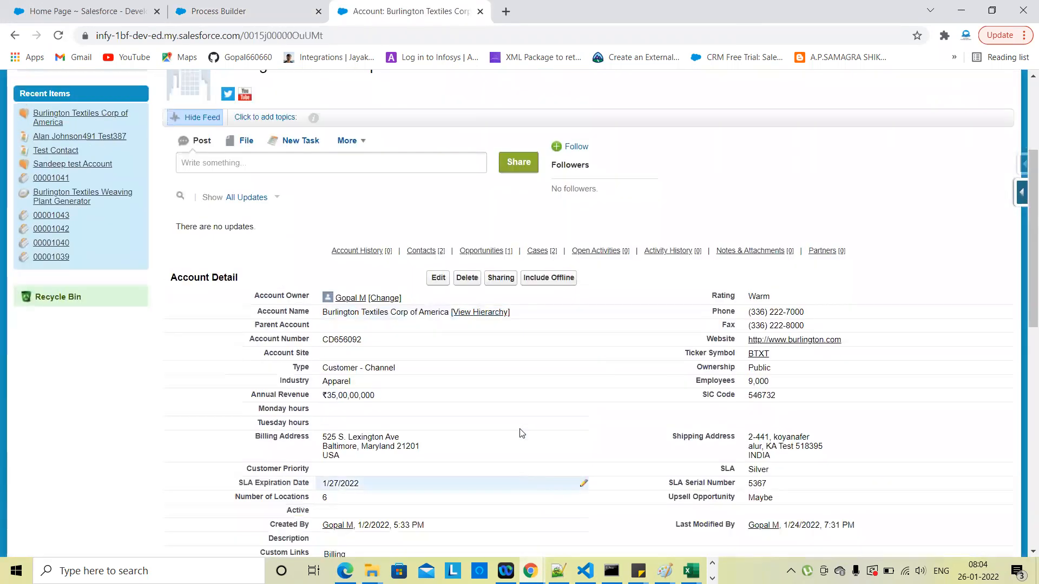
{"action": "scroll", "coordinate": [660, 417], "scroll_direction": "down", "scroll_amount": 1}
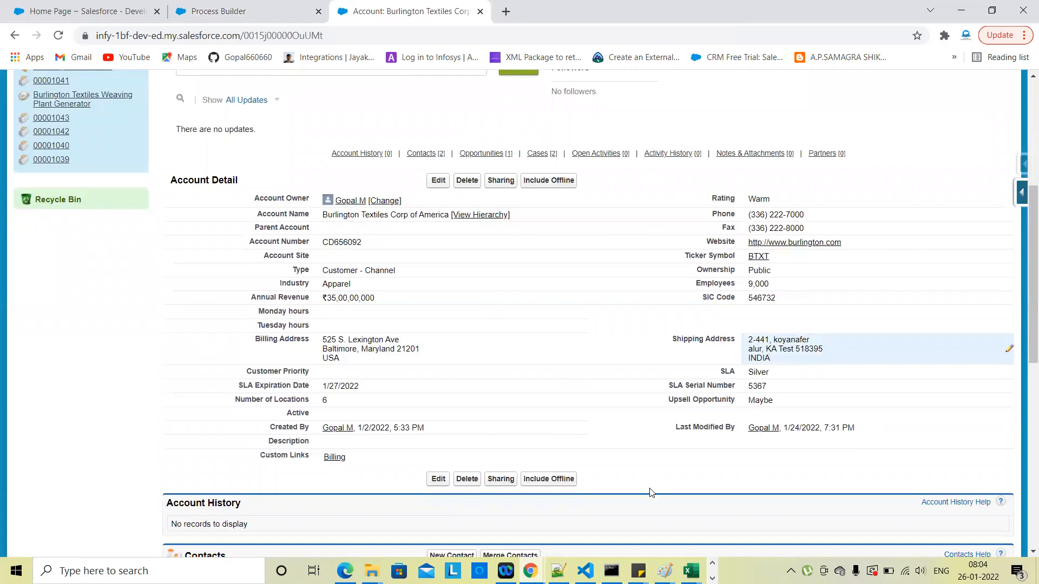
{"action": "scroll", "coordinate": [593, 458], "scroll_direction": "down", "scroll_amount": 3}
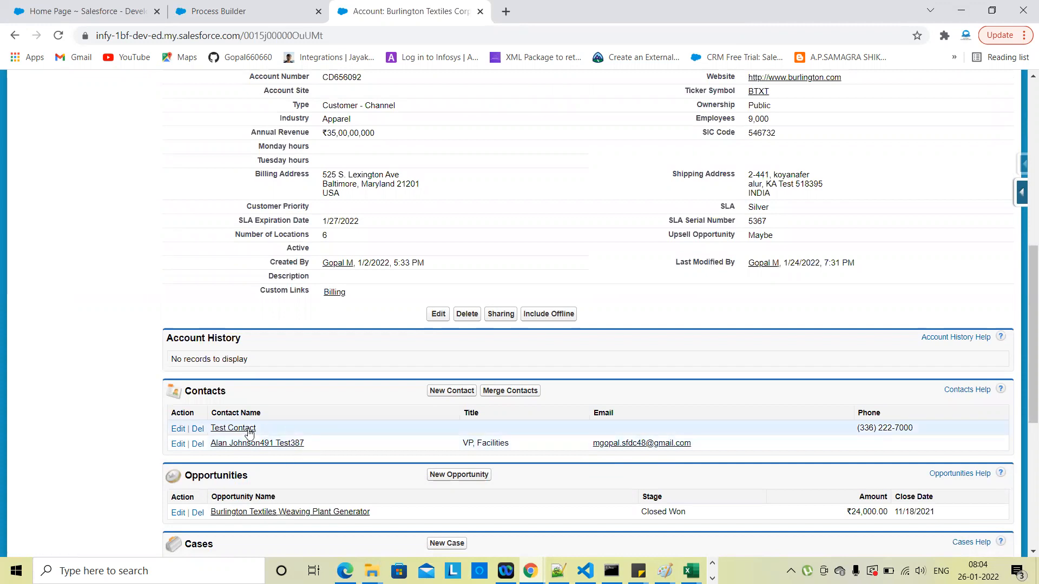
{"action": "scroll", "coordinate": [364, 425], "scroll_direction": "up", "scroll_amount": 1}
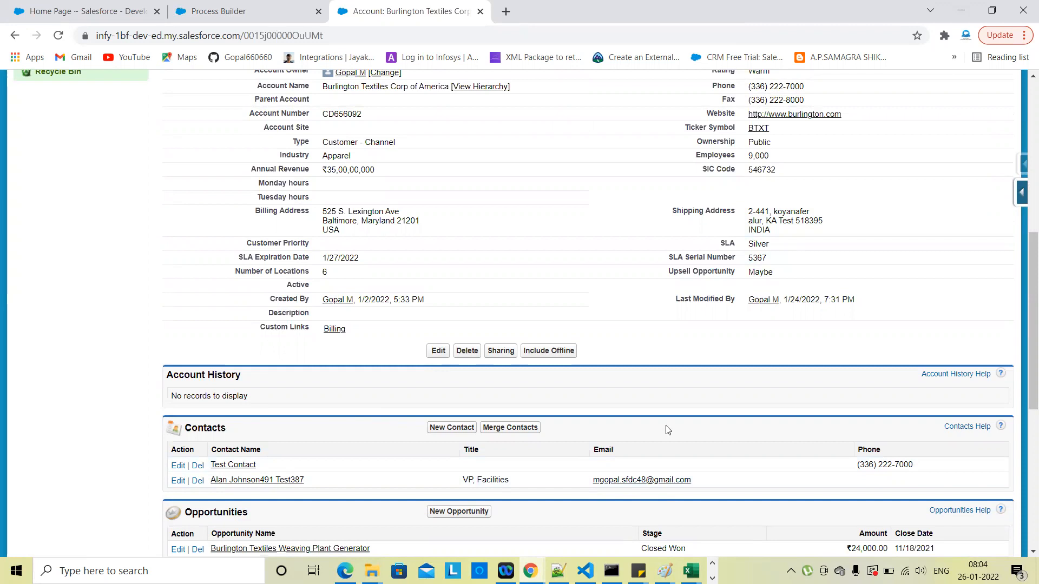
{"action": "scroll", "coordinate": [668, 431], "scroll_direction": "up", "scroll_amount": 3}
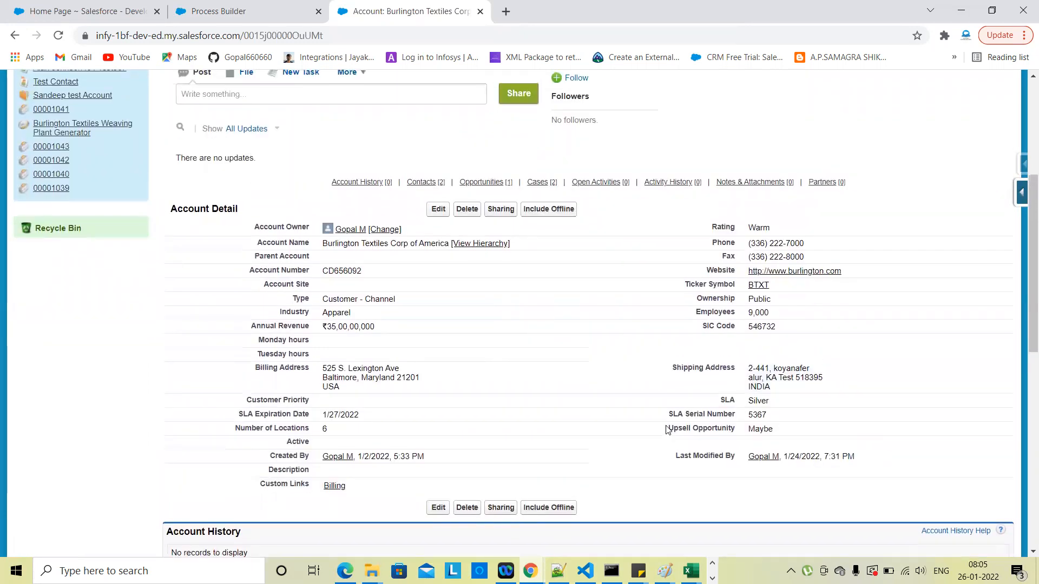
{"action": "scroll", "coordinate": [668, 430], "scroll_direction": "up", "scroll_amount": 2}
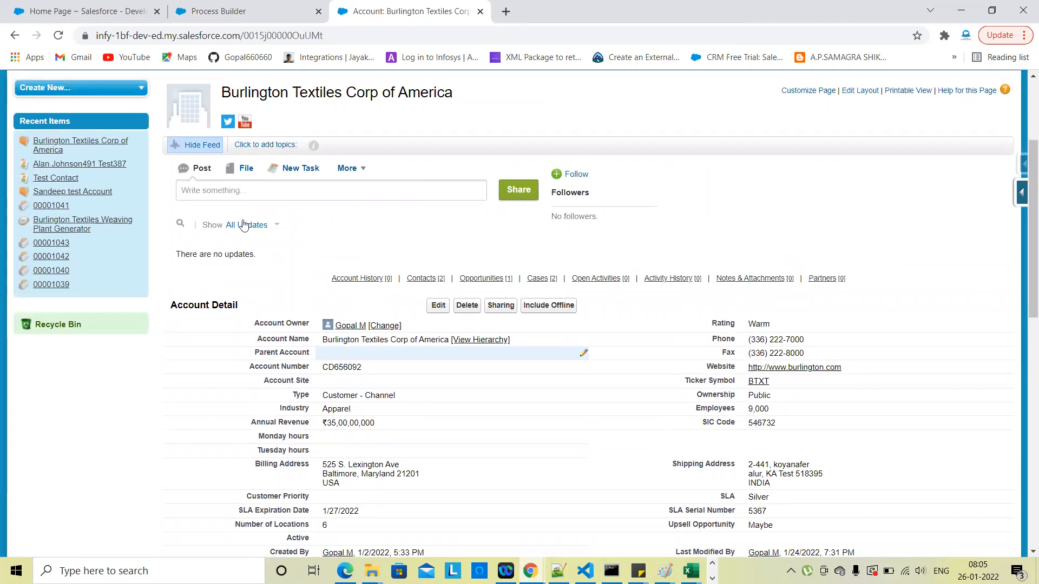
{"action": "scroll", "coordinate": [222, 211], "scroll_direction": "up", "scroll_amount": 1}
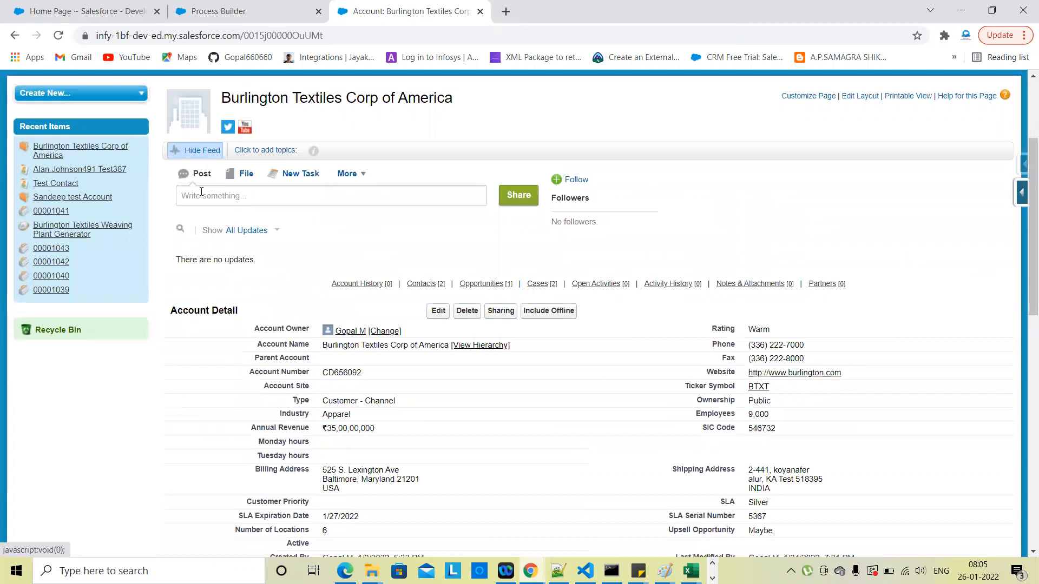
{"action": "left_click", "coordinate": [260, 195]}
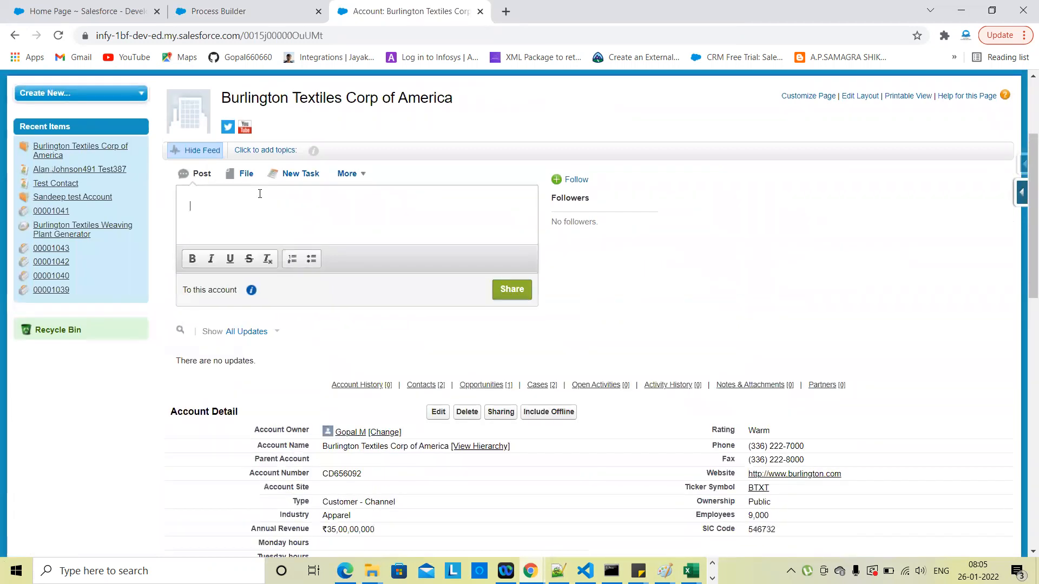
{"action": "left_click", "coordinate": [667, 283]}
{"action": "scroll", "coordinate": [332, 290], "scroll_direction": "down", "scroll_amount": 1}
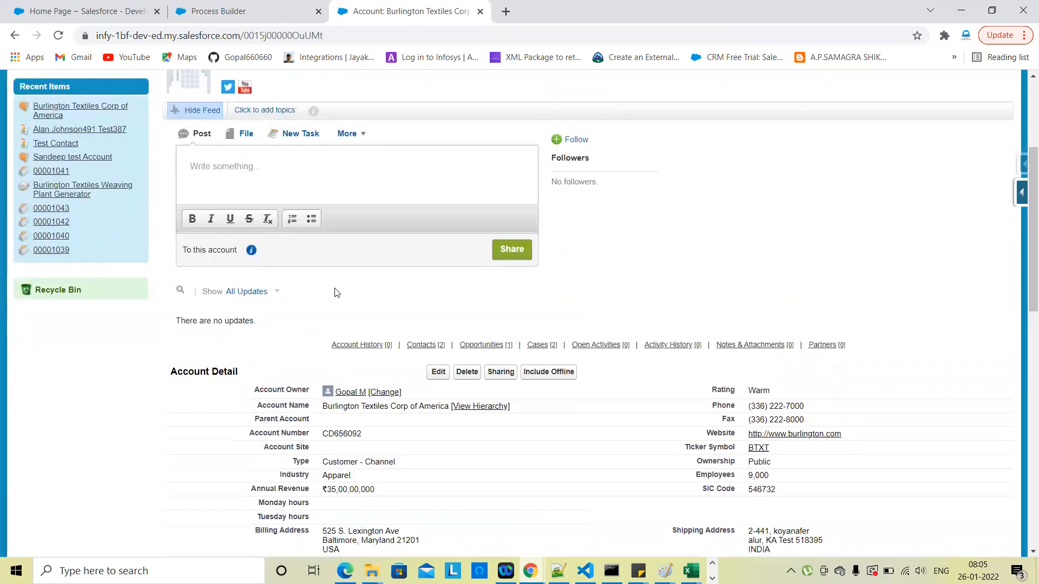
{"action": "left_click", "coordinate": [275, 292]}
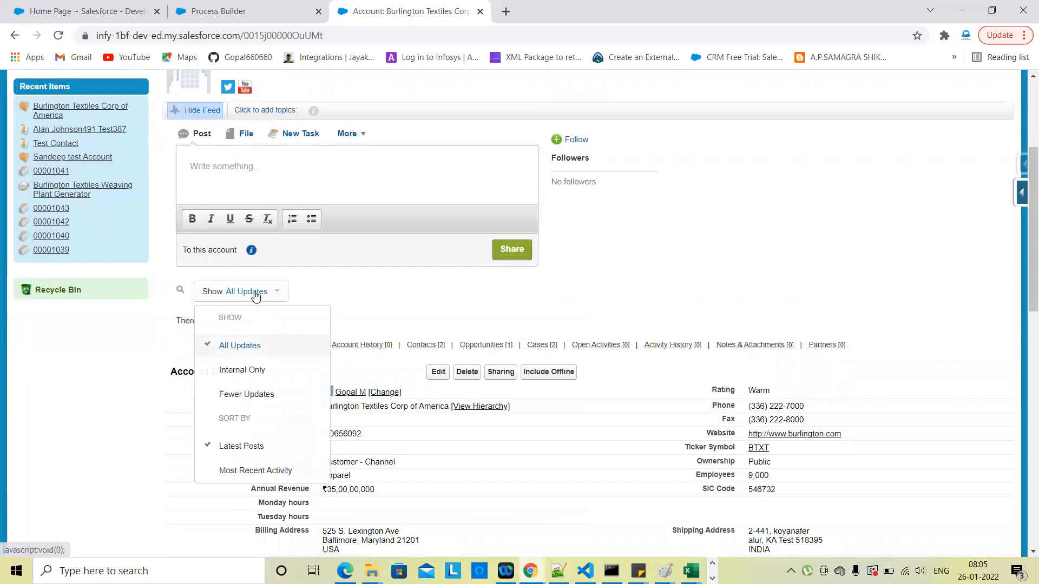
{"action": "left_click", "coordinate": [237, 349]}
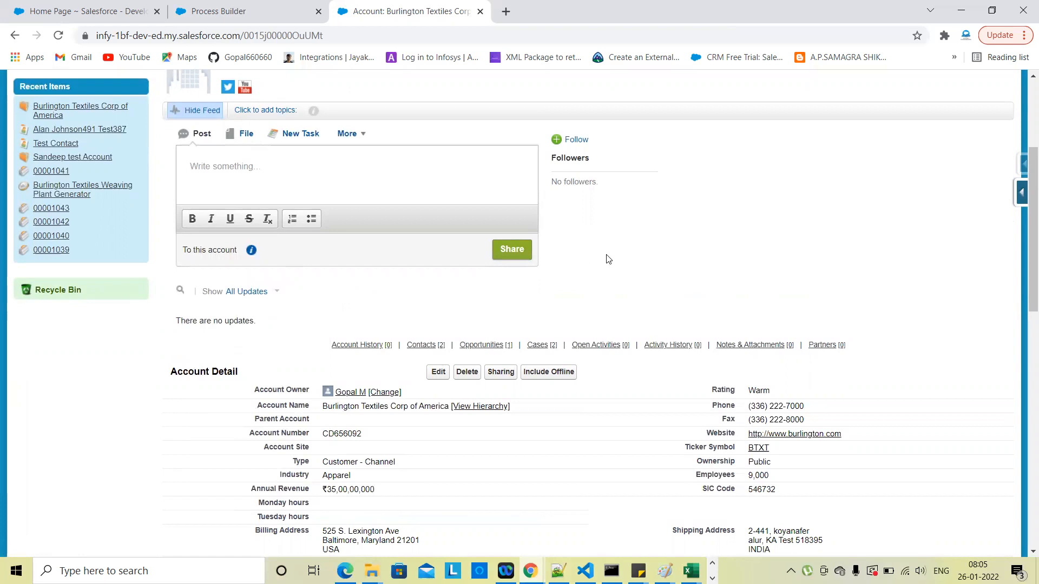
{"action": "scroll", "coordinate": [609, 259], "scroll_direction": "down", "scroll_amount": 1}
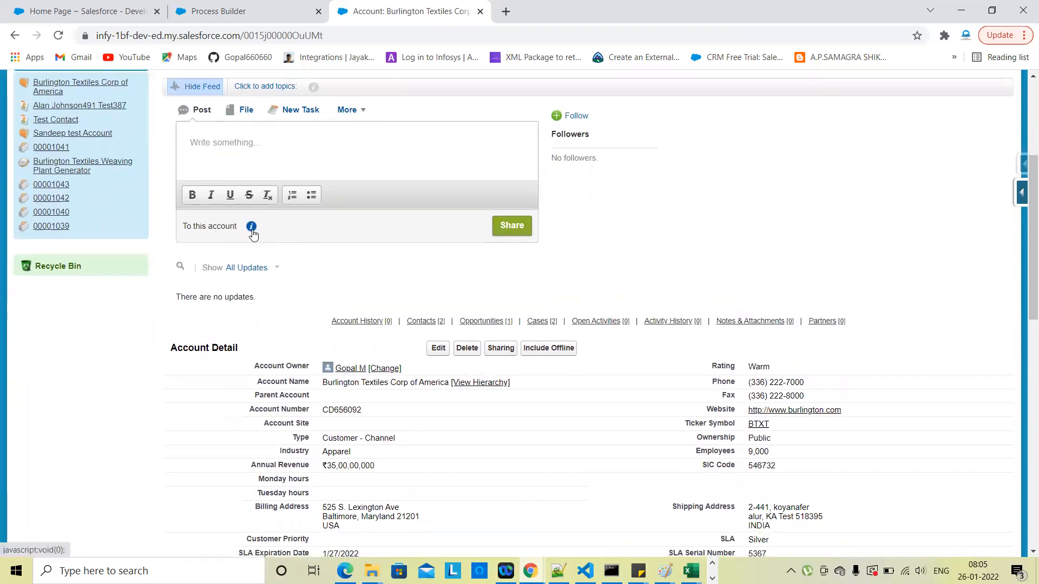
{"action": "scroll", "coordinate": [130, 351], "scroll_direction": "down", "scroll_amount": 1}
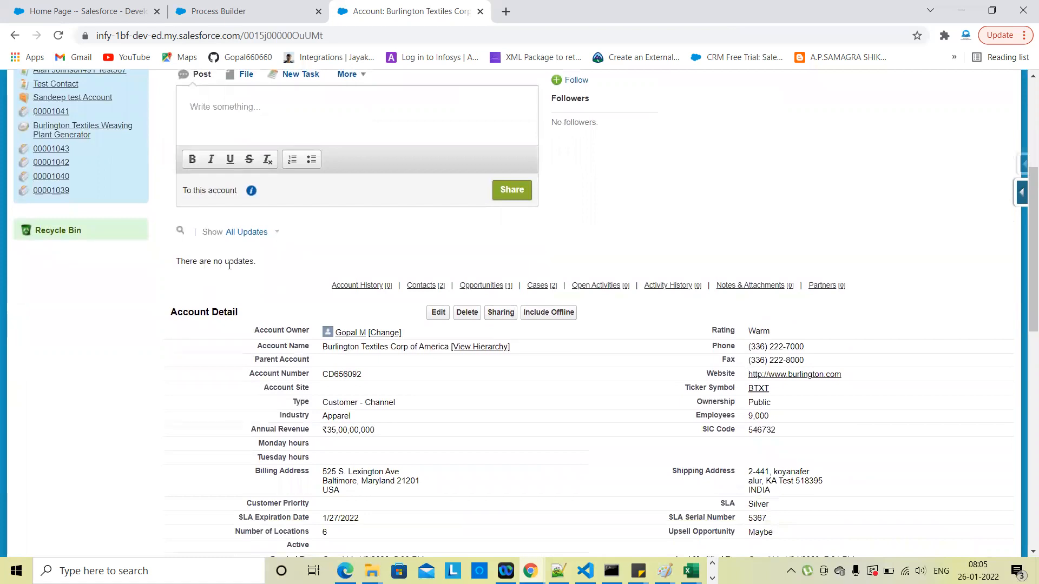
{"action": "scroll", "coordinate": [230, 265], "scroll_direction": "up", "scroll_amount": 5}
{"action": "triple_click", "coordinate": [205, 258]}
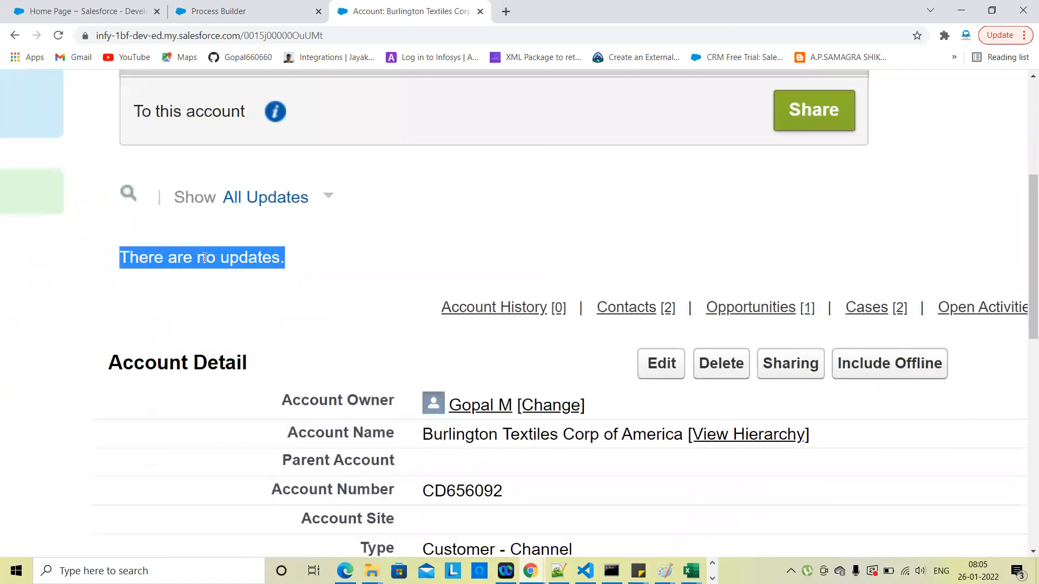
{"action": "scroll", "coordinate": [205, 258], "scroll_direction": "down", "scroll_amount": 5}
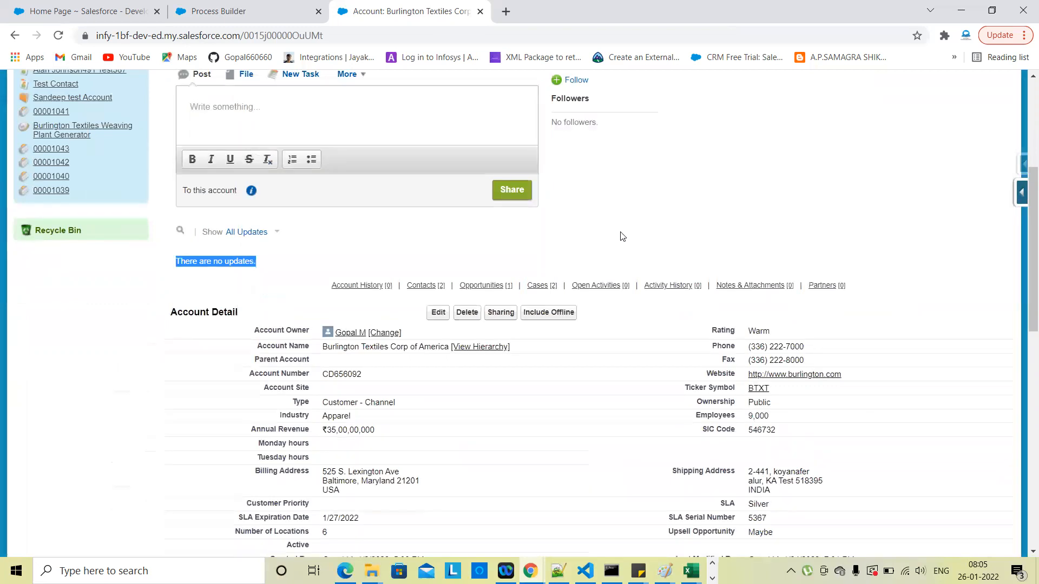
{"action": "left_click", "coordinate": [622, 237]}
{"action": "scroll", "coordinate": [599, 446], "scroll_direction": "down", "scroll_amount": 2}
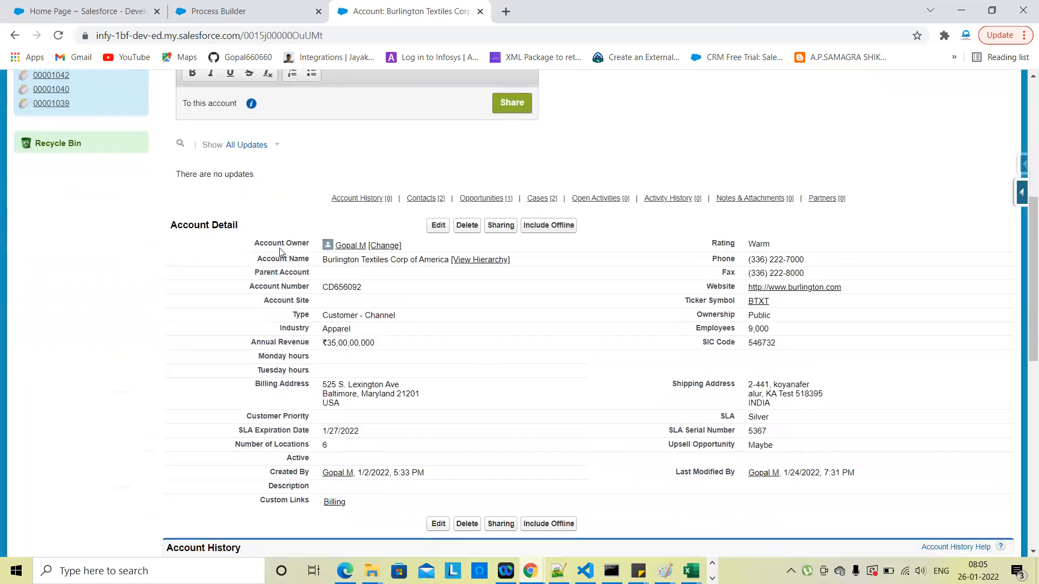
{"action": "scroll", "coordinate": [281, 253], "scroll_direction": "up", "scroll_amount": 1}
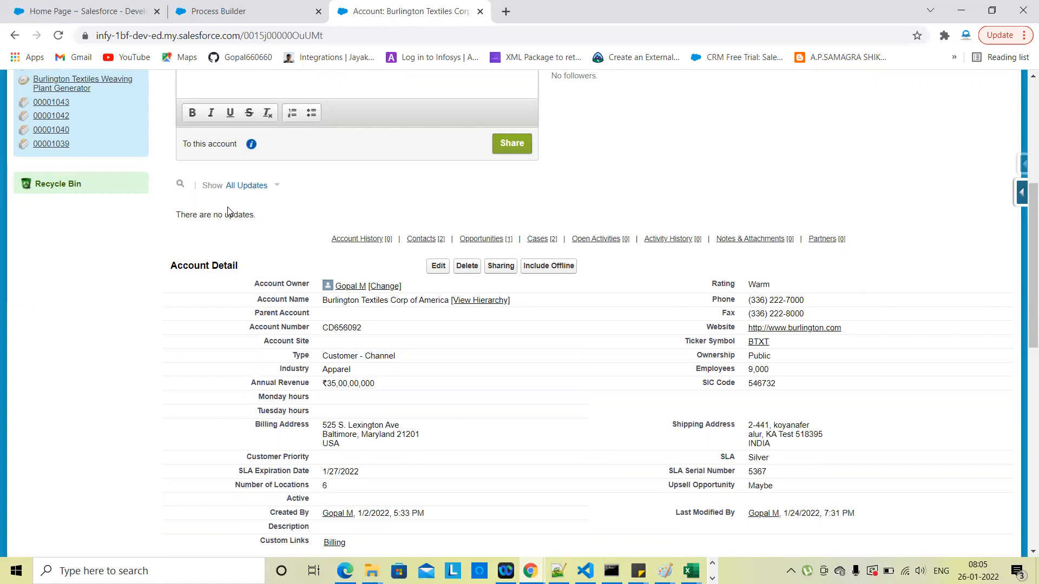
{"action": "scroll", "coordinate": [487, 276], "scroll_direction": "down", "scroll_amount": 2}
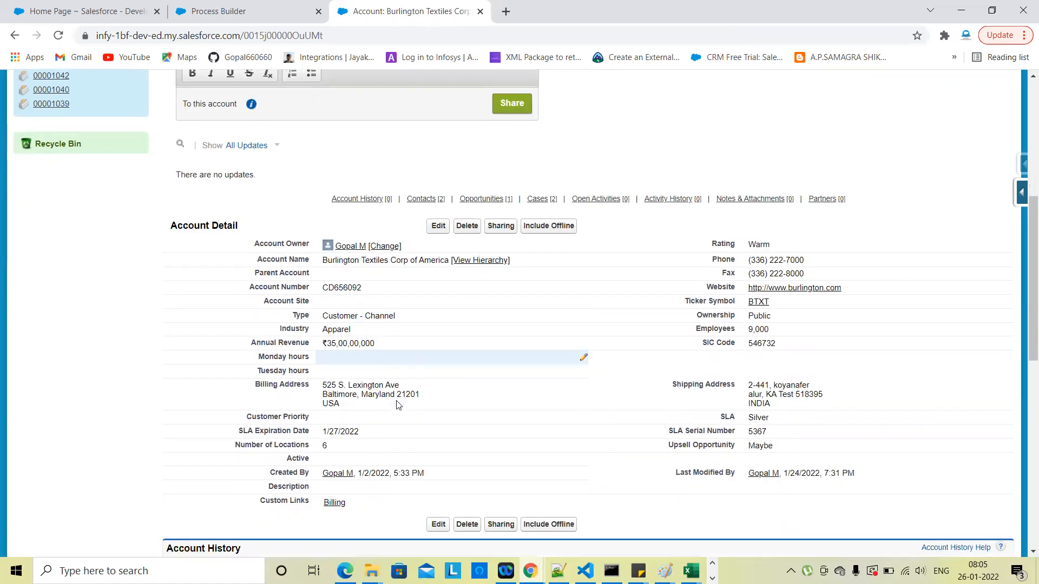
{"action": "scroll", "coordinate": [511, 332], "scroll_direction": "up", "scroll_amount": 2}
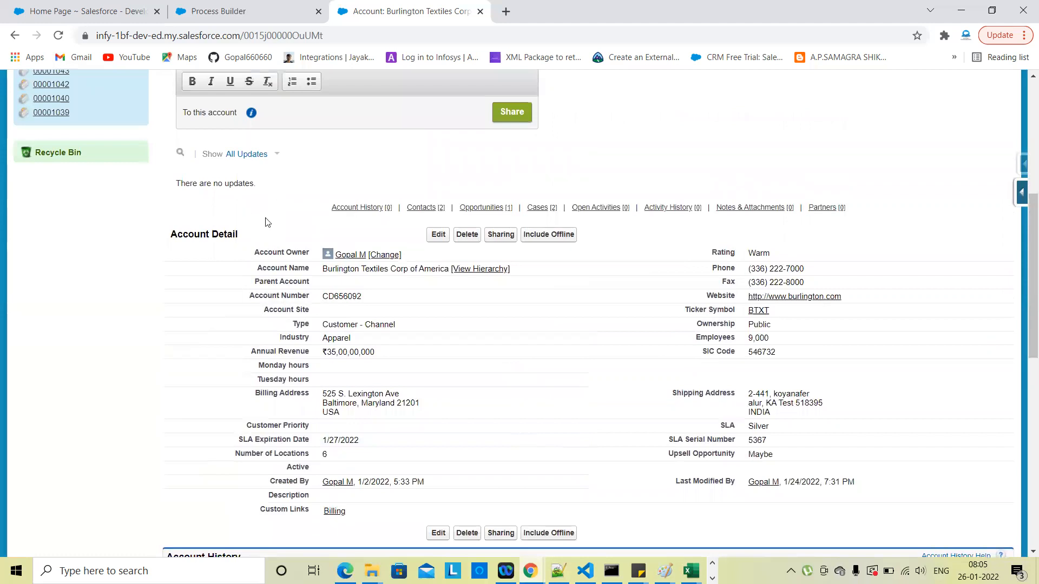
{"action": "scroll", "coordinate": [362, 330], "scroll_direction": "up", "scroll_amount": 2}
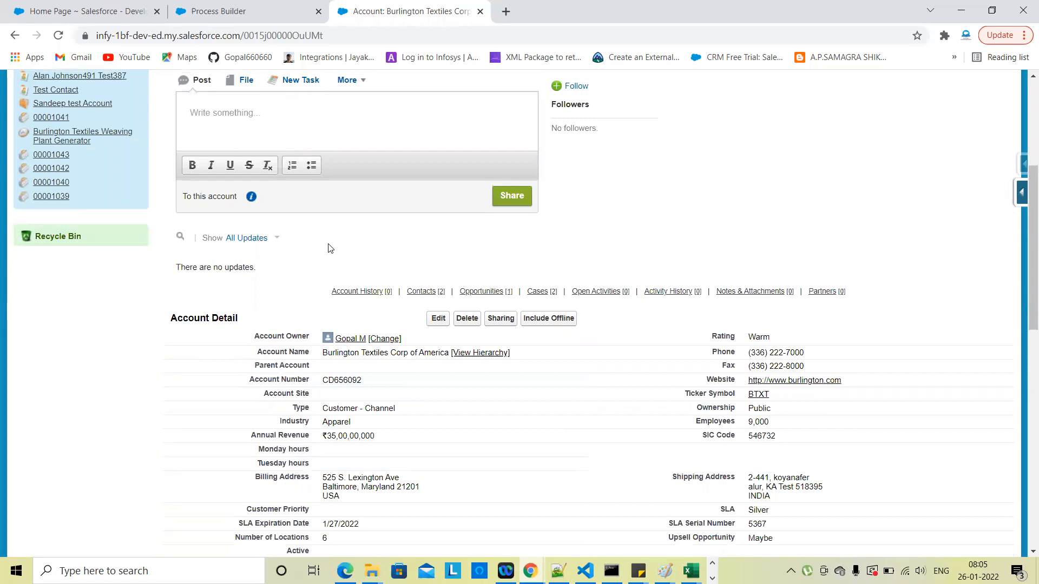
{"action": "scroll", "coordinate": [330, 248], "scroll_direction": "up", "scroll_amount": 1}
Step: Share a 'Hi Hello' post on the Burlington Textiles Corp of America Chatter feed
{"action": "left_click", "coordinate": [261, 172]}
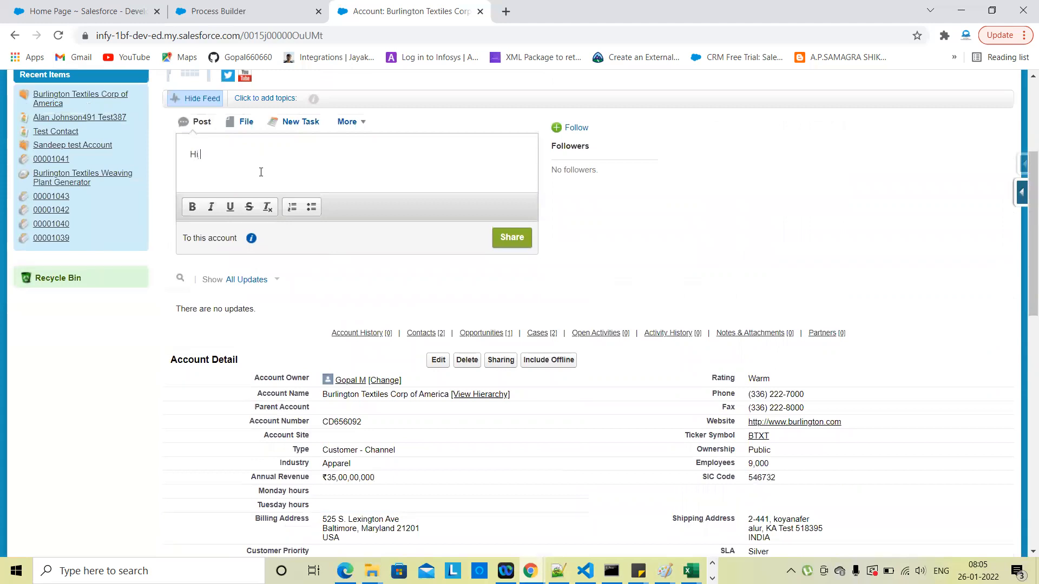
{"action": "left_click", "coordinate": [519, 238]}
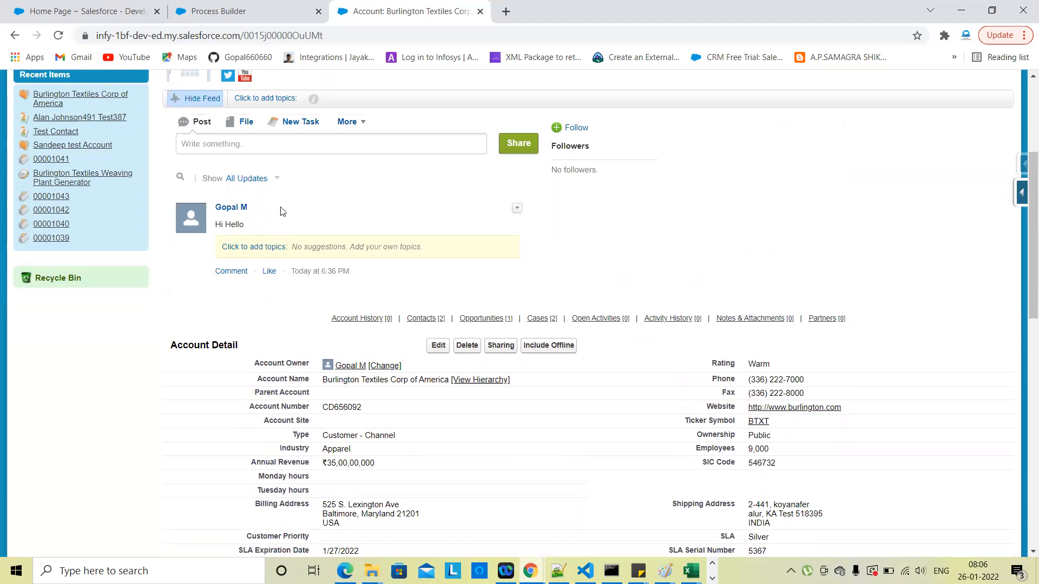
{"action": "left_click", "coordinate": [277, 180]}
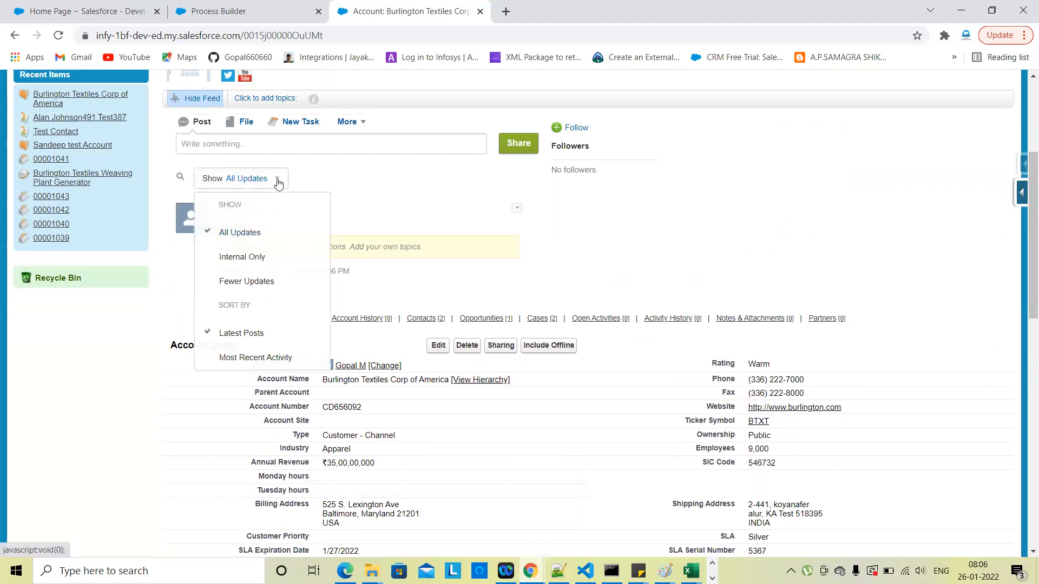
{"action": "scroll", "coordinate": [607, 235], "scroll_direction": "up", "scroll_amount": 2}
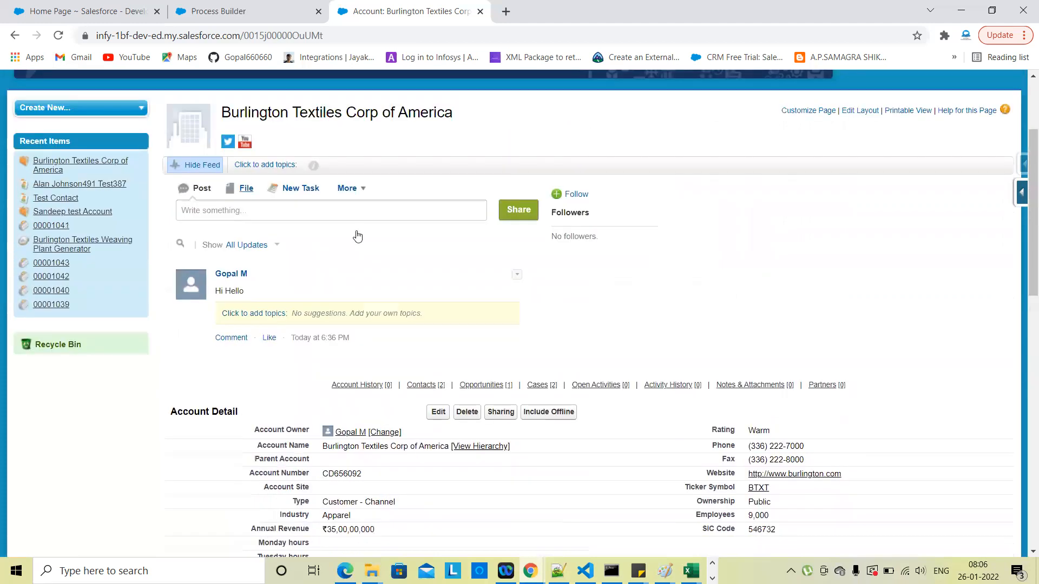
{"action": "scroll", "coordinate": [677, 267], "scroll_direction": "down", "scroll_amount": 2}
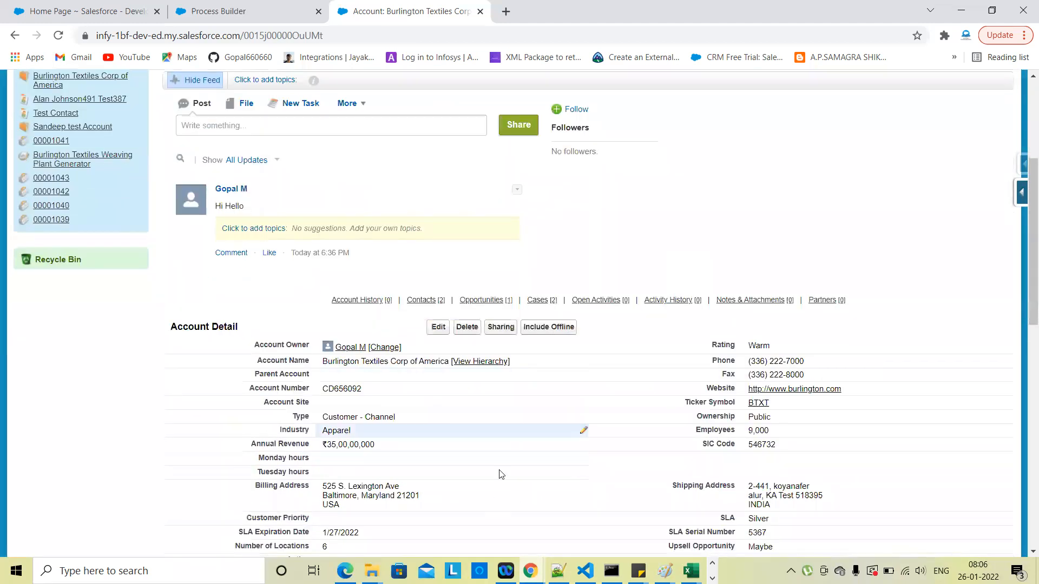
{"action": "scroll", "coordinate": [493, 425], "scroll_direction": "down", "scroll_amount": 1}
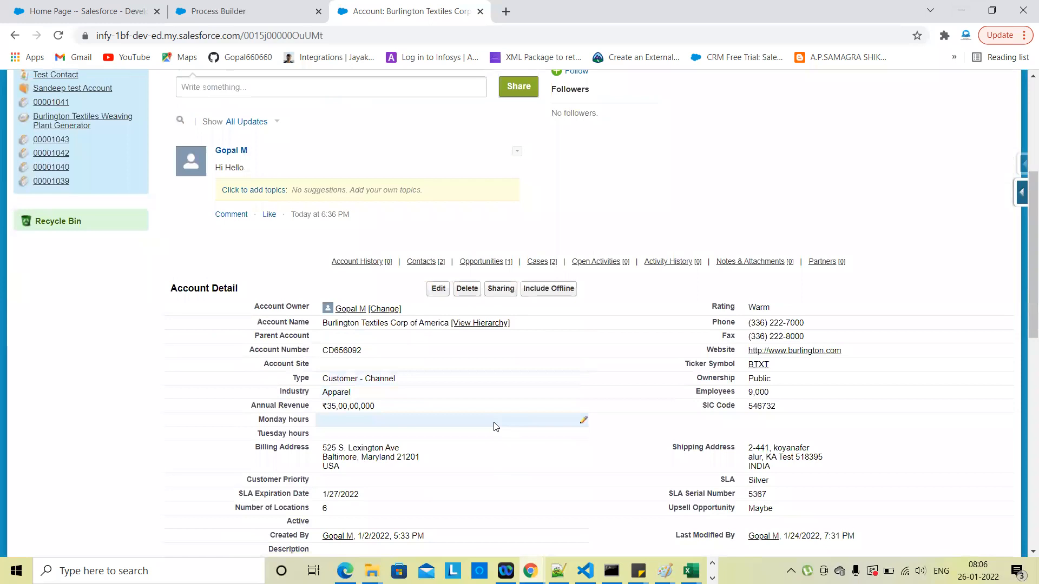
{"action": "scroll", "coordinate": [495, 427], "scroll_direction": "down", "scroll_amount": 1}
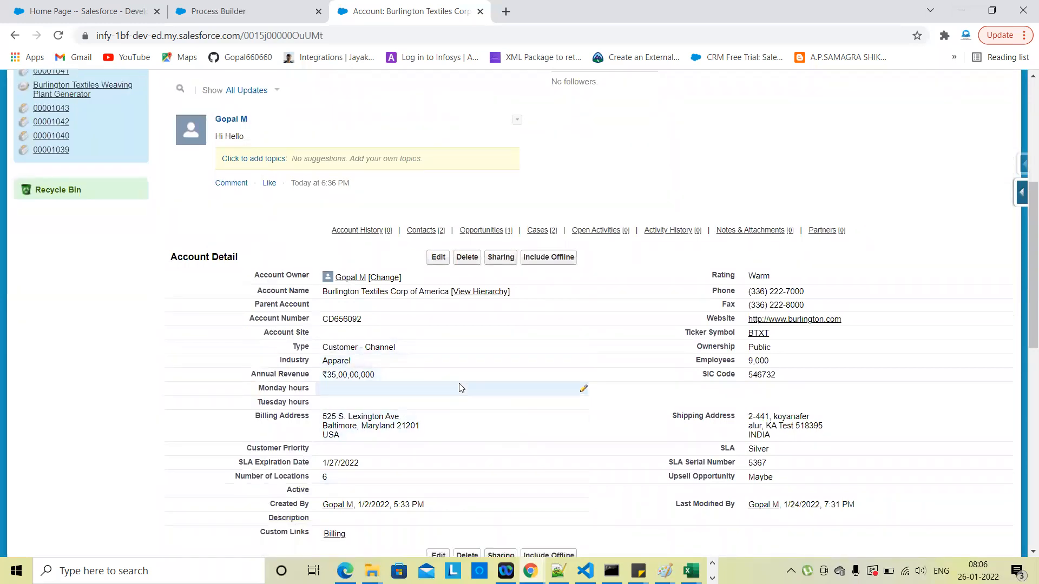
{"action": "scroll", "coordinate": [459, 388], "scroll_direction": "up", "scroll_amount": 2}
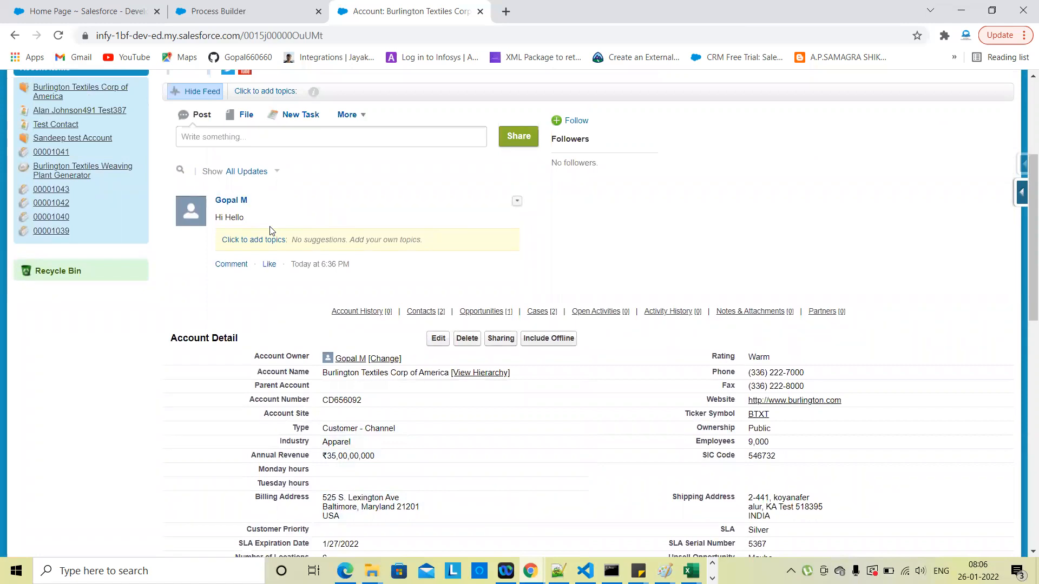
{"action": "scroll", "coordinate": [741, 249], "scroll_direction": "down", "scroll_amount": 2}
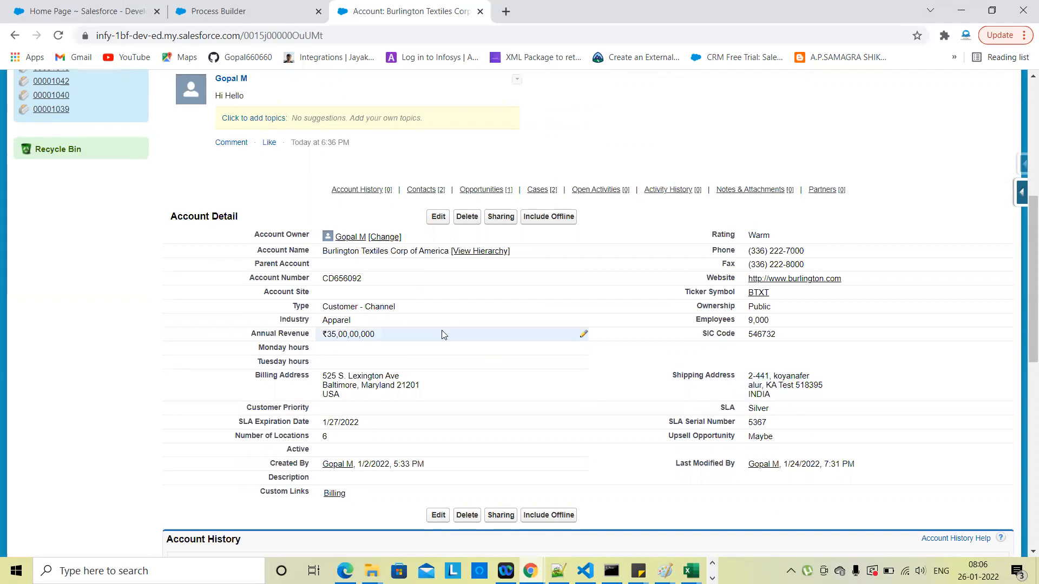
{"action": "double_click", "coordinate": [407, 327]}
{"action": "left_click", "coordinate": [407, 323]}
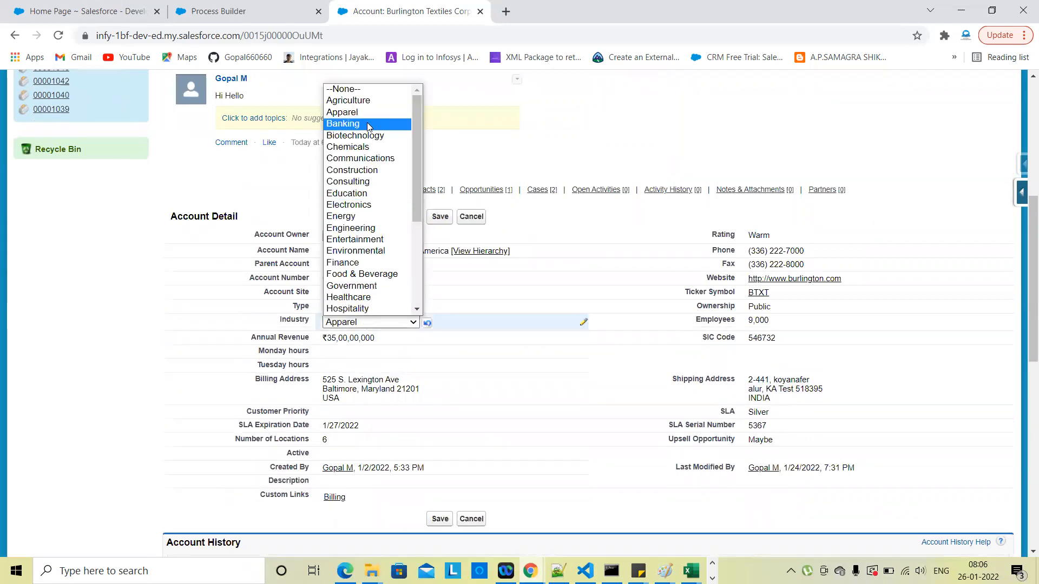
{"action": "left_click", "coordinate": [471, 217]}
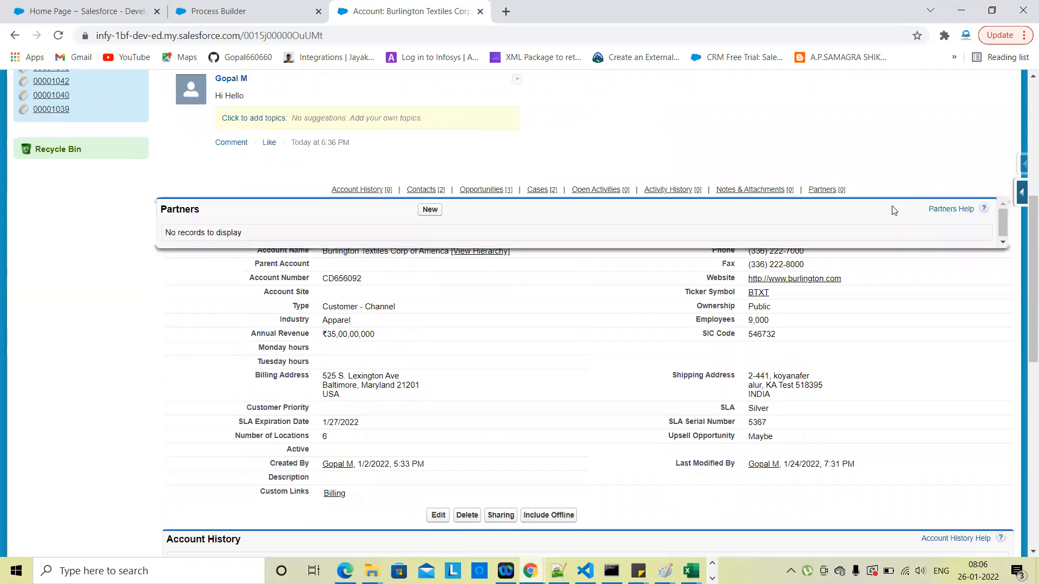
Step: Open View Fields from the quick-access menu and browse the Account standard fields
{"action": "left_click", "coordinate": [1022, 193]}
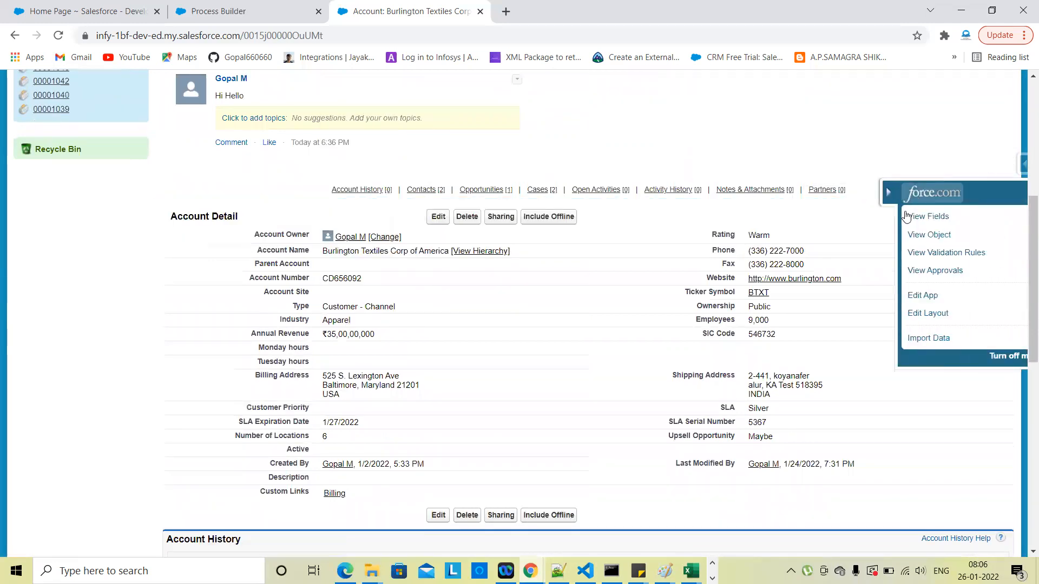
{"action": "left_click", "coordinate": [907, 217]}
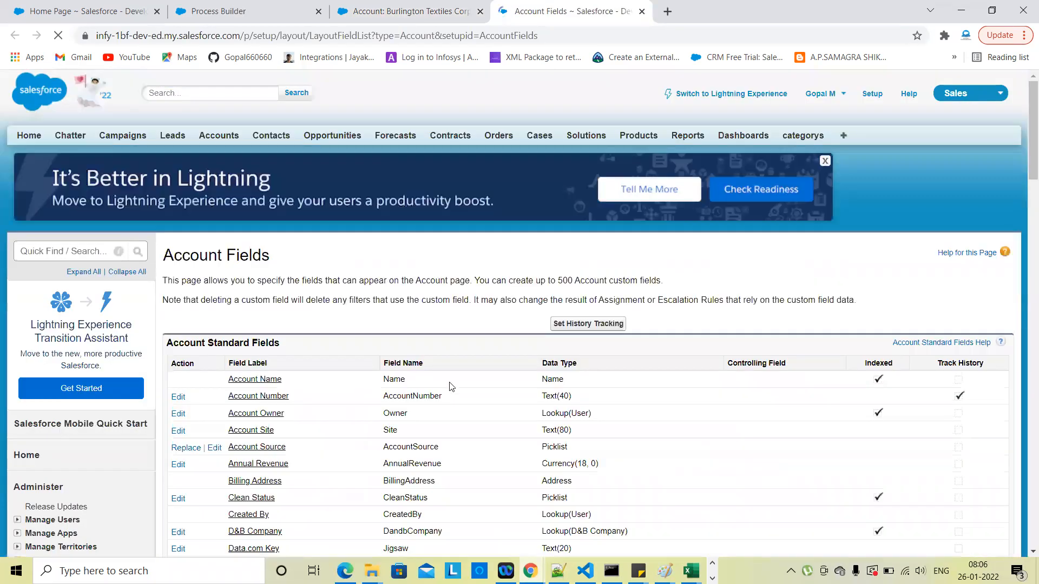
{"action": "scroll", "coordinate": [466, 387], "scroll_direction": "down", "scroll_amount": 3}
{"action": "scroll", "coordinate": [401, 395], "scroll_direction": "down", "scroll_amount": 4}
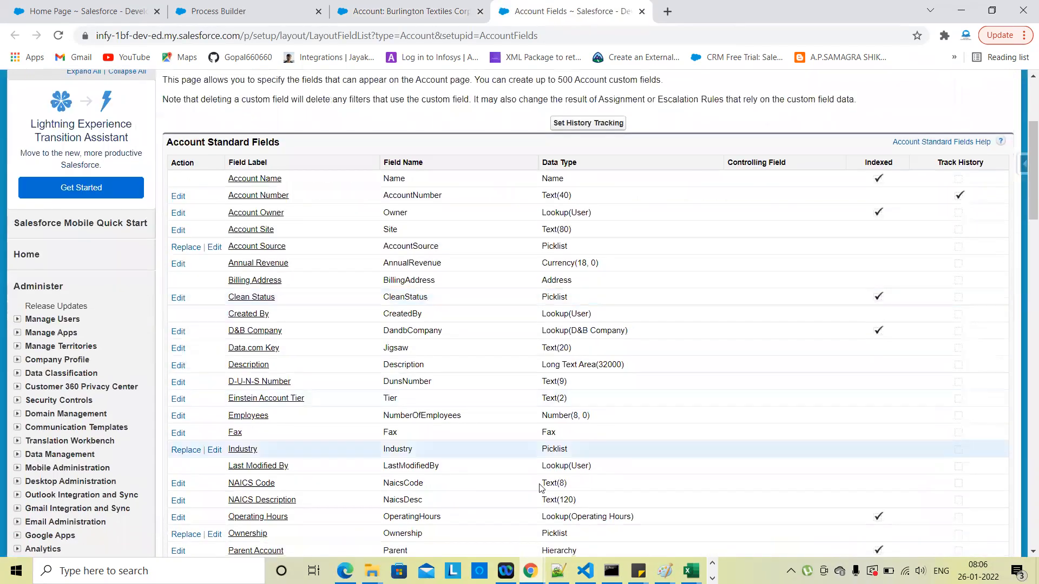
{"action": "scroll", "coordinate": [449, 458], "scroll_direction": "down", "scroll_amount": 1}
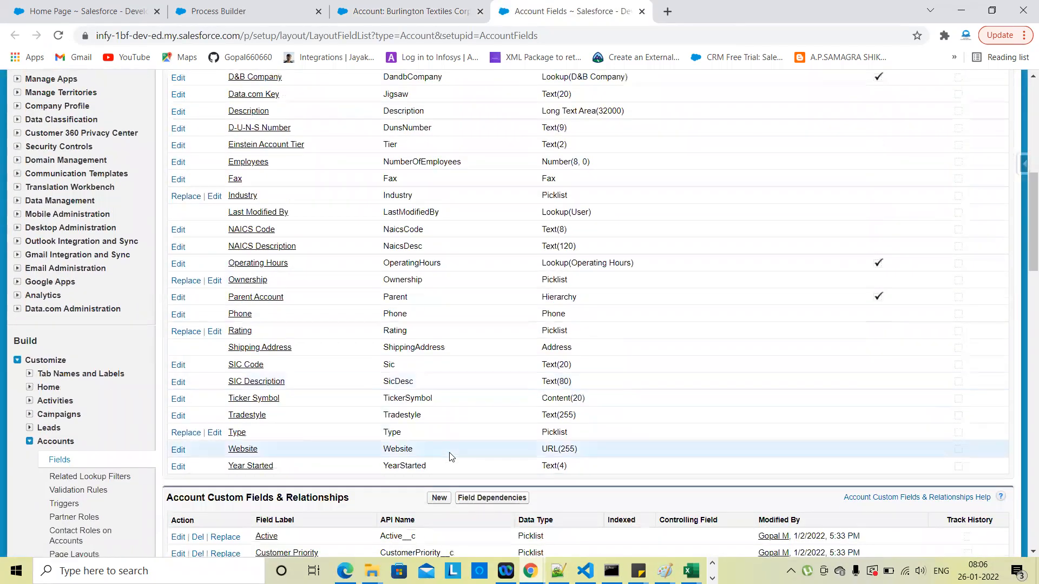
{"action": "scroll", "coordinate": [358, 429], "scroll_direction": "up", "scroll_amount": 1}
{"action": "scroll", "coordinate": [357, 428], "scroll_direction": "up", "scroll_amount": 3}
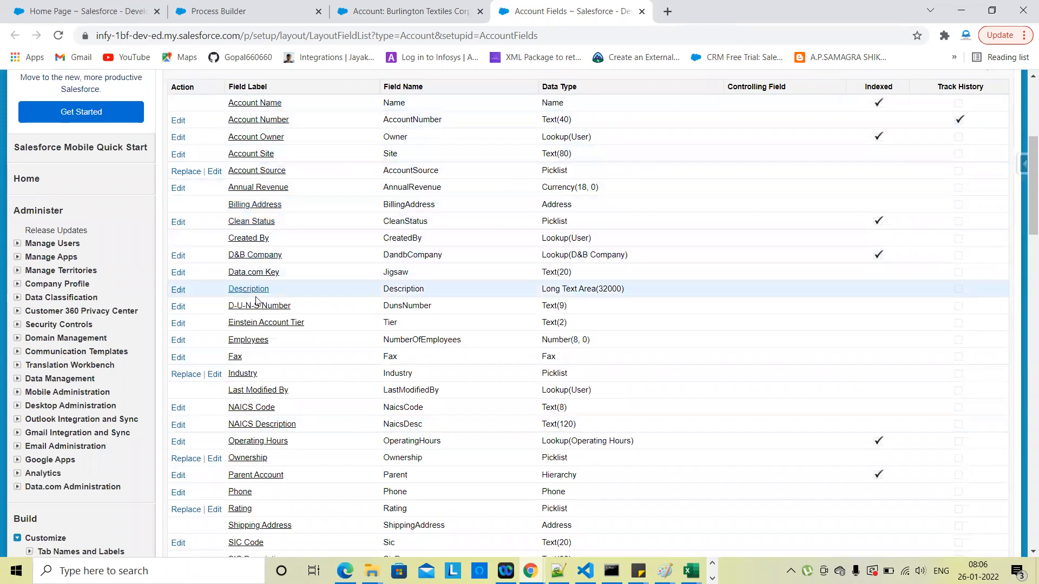
Step: Open the Industry field page and scroll to its Industry Picklist Values
{"action": "left_click", "coordinate": [244, 374]}
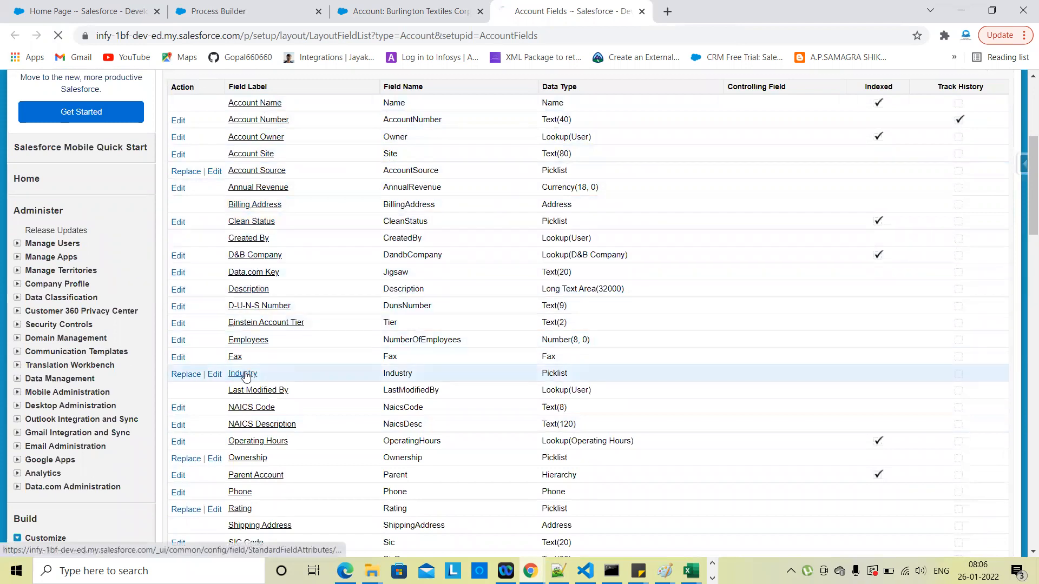
{"action": "scroll", "coordinate": [464, 449], "scroll_direction": "down", "scroll_amount": 8}
{"action": "scroll", "coordinate": [464, 449], "scroll_direction": "down", "scroll_amount": 1}
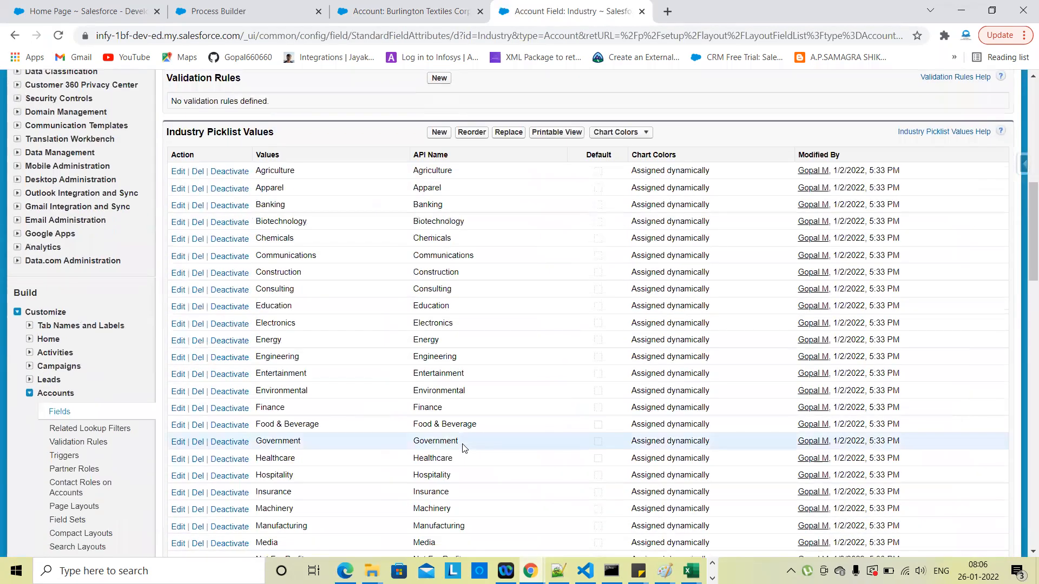
{"action": "scroll", "coordinate": [464, 449], "scroll_direction": "up", "scroll_amount": 1}
{"action": "scroll", "coordinate": [432, 323], "scroll_direction": "down", "scroll_amount": 1}
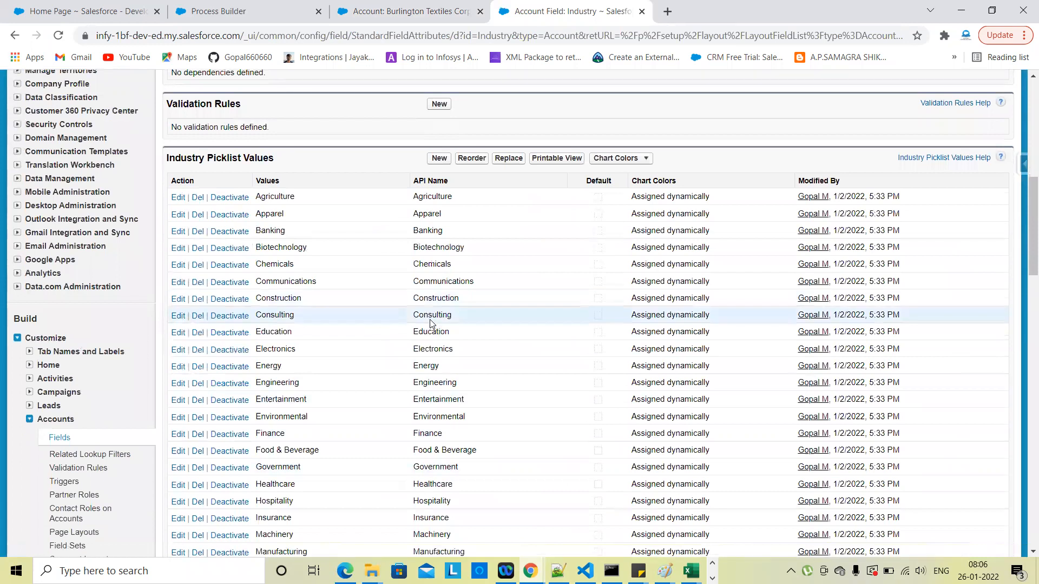
{"action": "scroll", "coordinate": [431, 323], "scroll_direction": "up", "scroll_amount": 1}
Step: Check the API names of Biotechnology, Banking, Chemicals and Communications picklist values
{"action": "double_click", "coordinate": [432, 304]}
{"action": "double_click", "coordinate": [428, 287]}
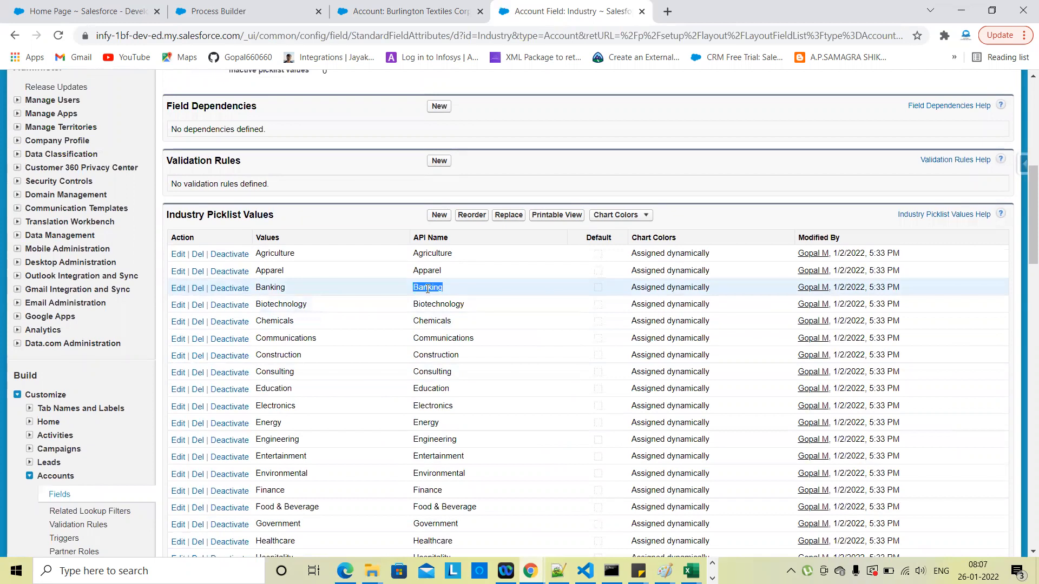
{"action": "double_click", "coordinate": [425, 324]}
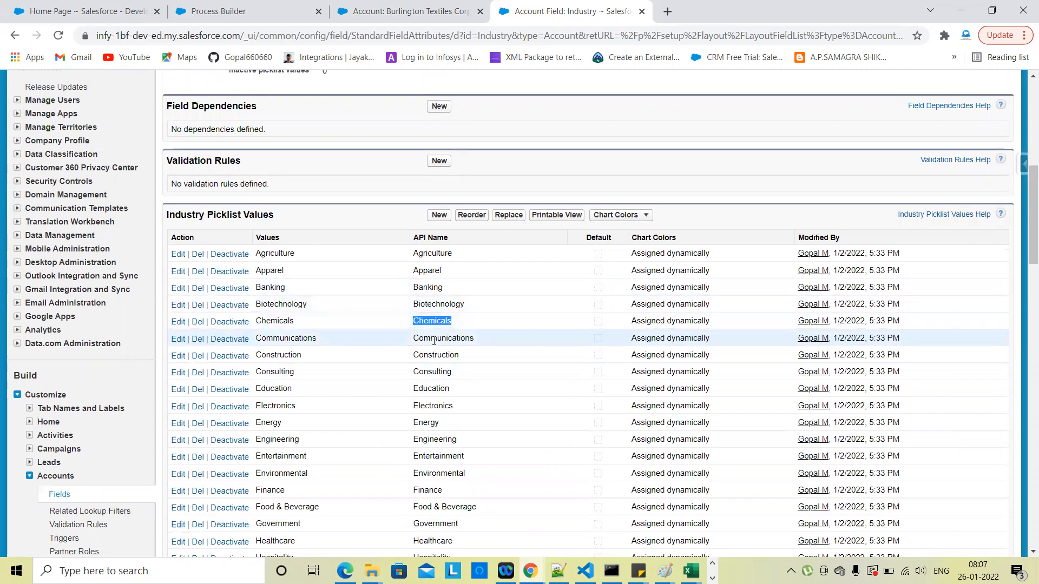
{"action": "double_click", "coordinate": [435, 339]}
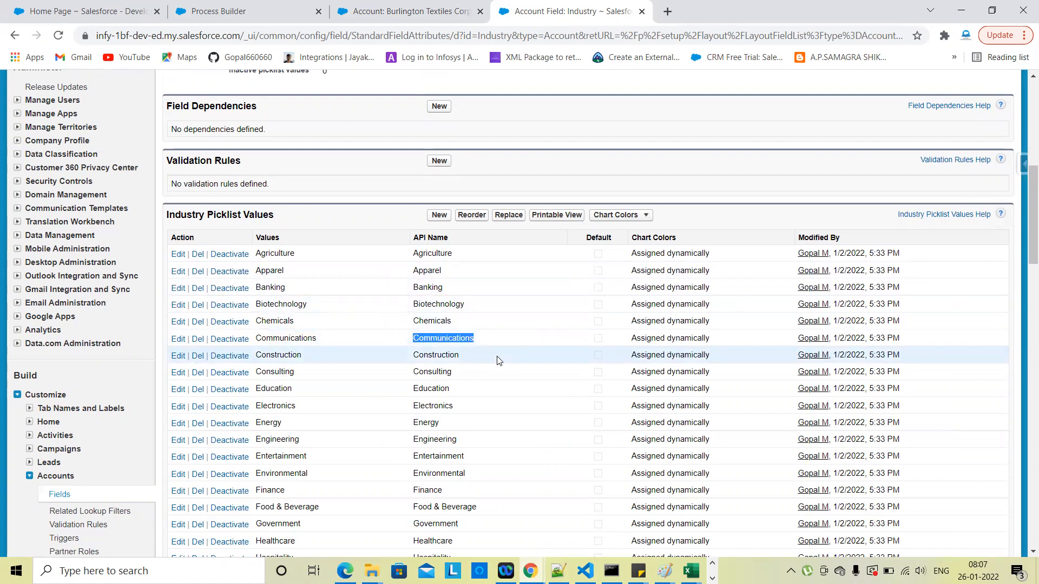
{"action": "double_click", "coordinate": [435, 305]}
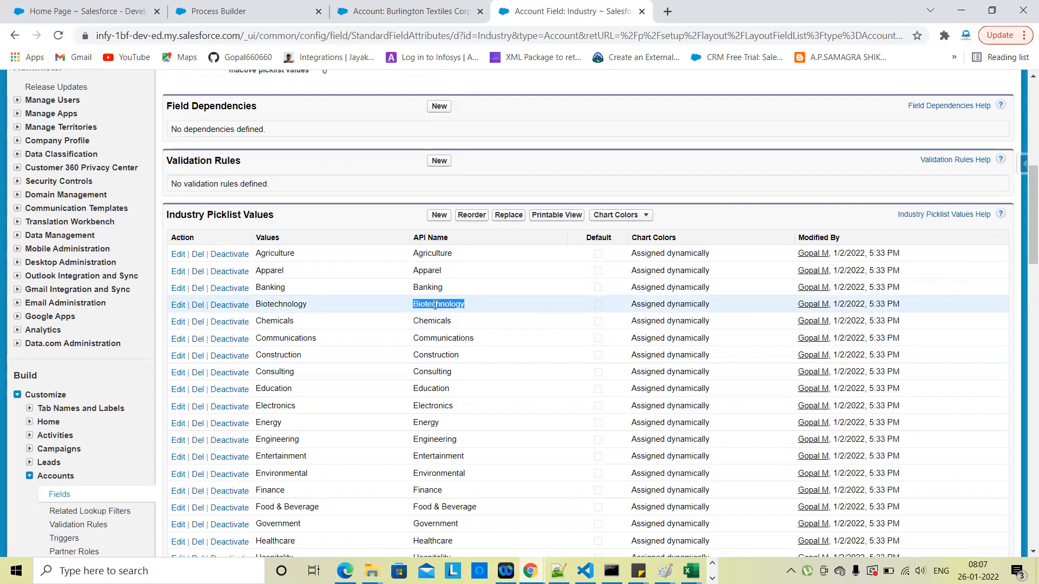
{"action": "left_click", "coordinate": [216, 7]}
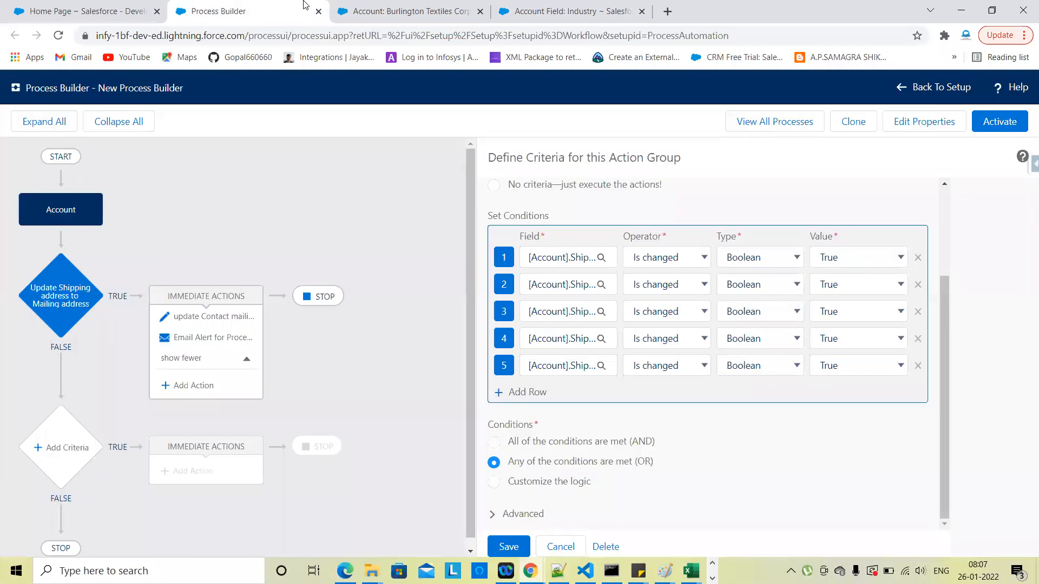
Step: After glancing at the account record, save the five-condition shipping-address criteria in Process Builder
{"action": "left_click", "coordinate": [377, 8]}
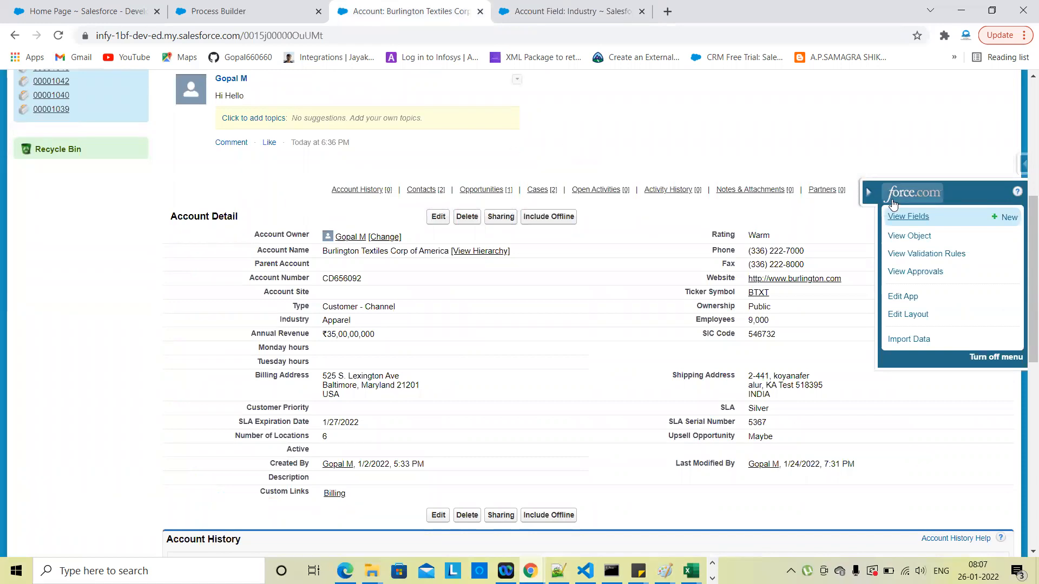
{"action": "left_click", "coordinate": [868, 192]}
{"action": "scroll", "coordinate": [375, 102], "scroll_direction": "down", "scroll_amount": 3}
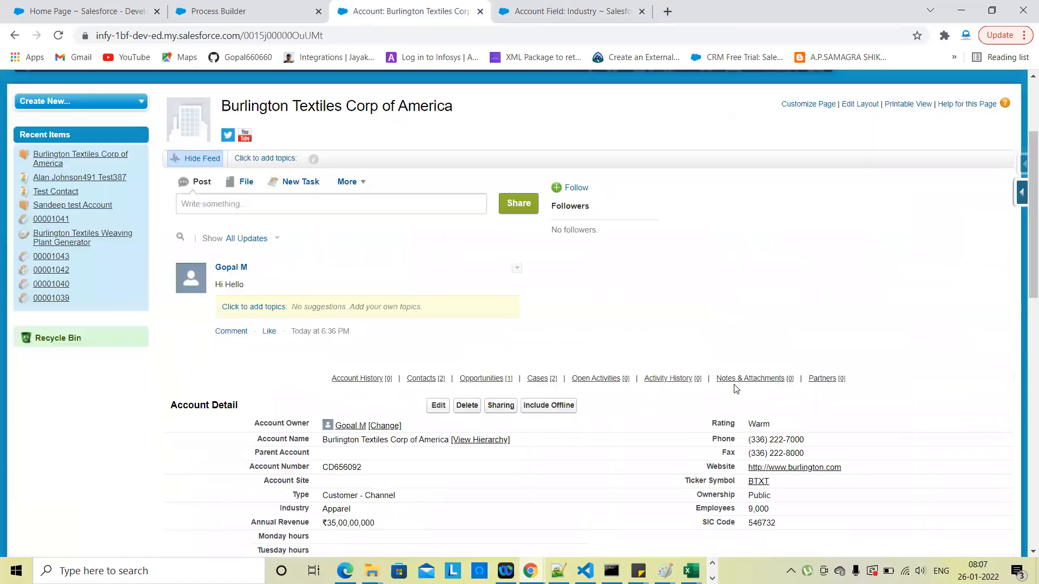
{"action": "left_click", "coordinate": [252, 8]}
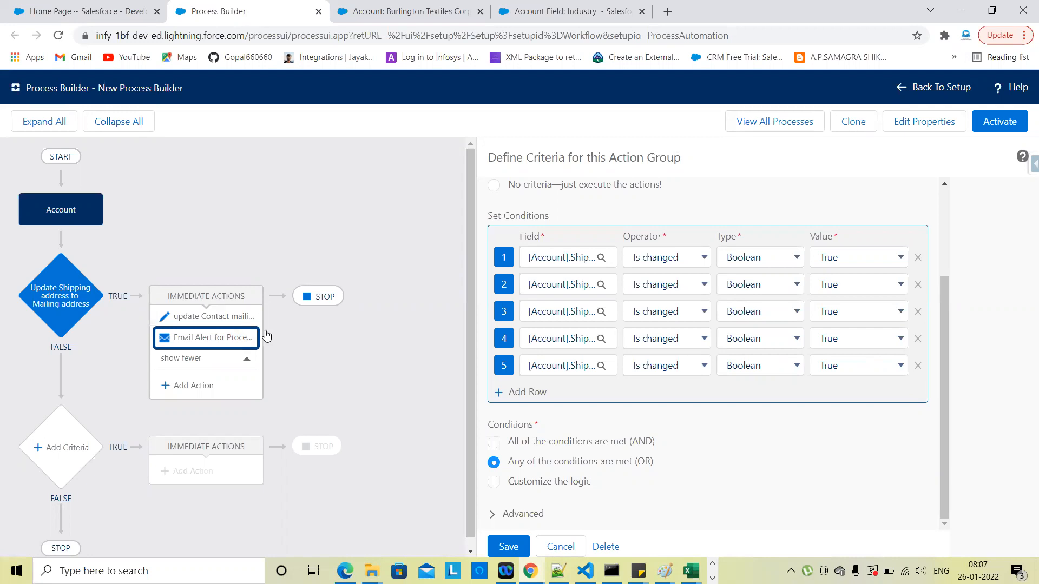
{"action": "scroll", "coordinate": [387, 394], "scroll_direction": "down", "scroll_amount": 1}
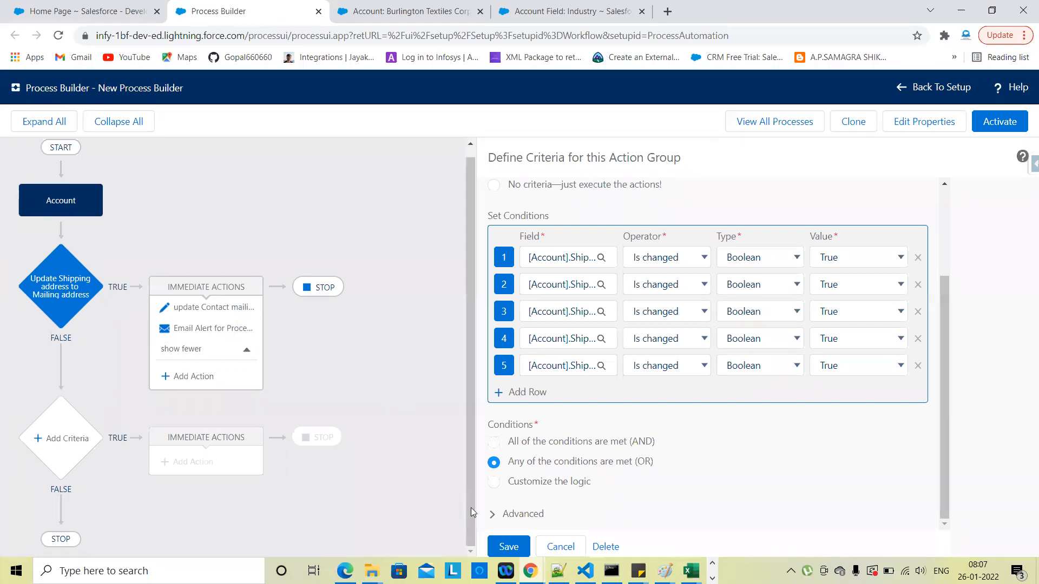
{"action": "left_click", "coordinate": [509, 547]}
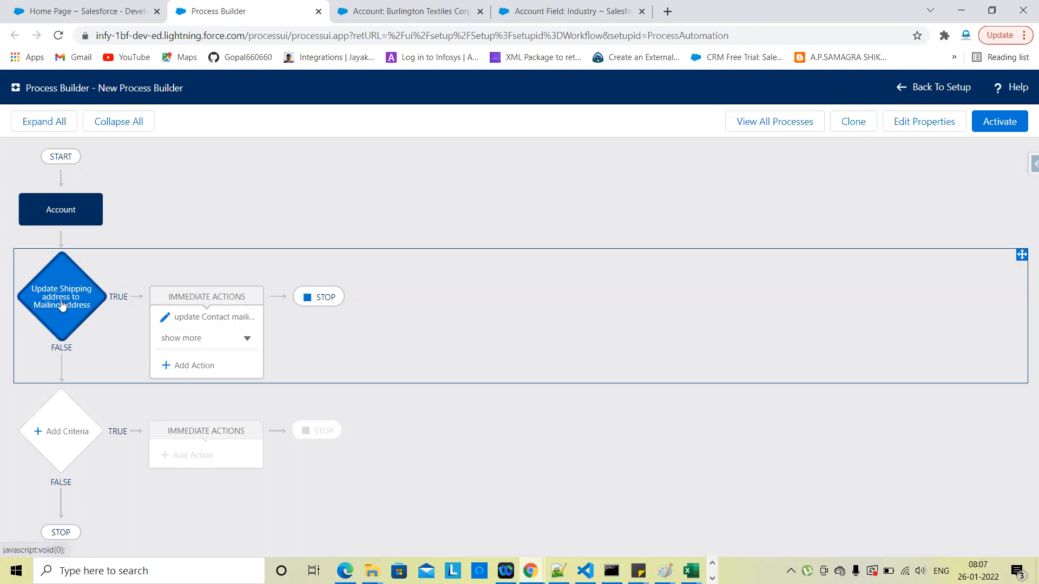
Step: Add a new criteria node named 'Post to Chatter'
{"action": "left_click", "coordinate": [64, 436]}
{"action": "left_click", "coordinate": [523, 205]}
{"action": "type", "text": "Post t"}
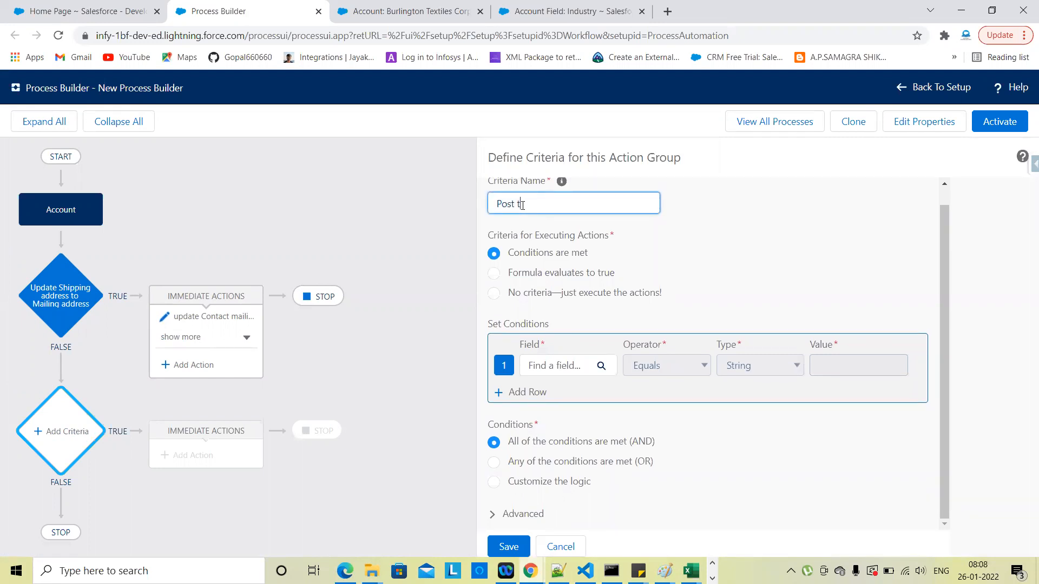
{"action": "type", "text": "o Chatter"}
{"action": "left_click", "coordinate": [737, 266]}
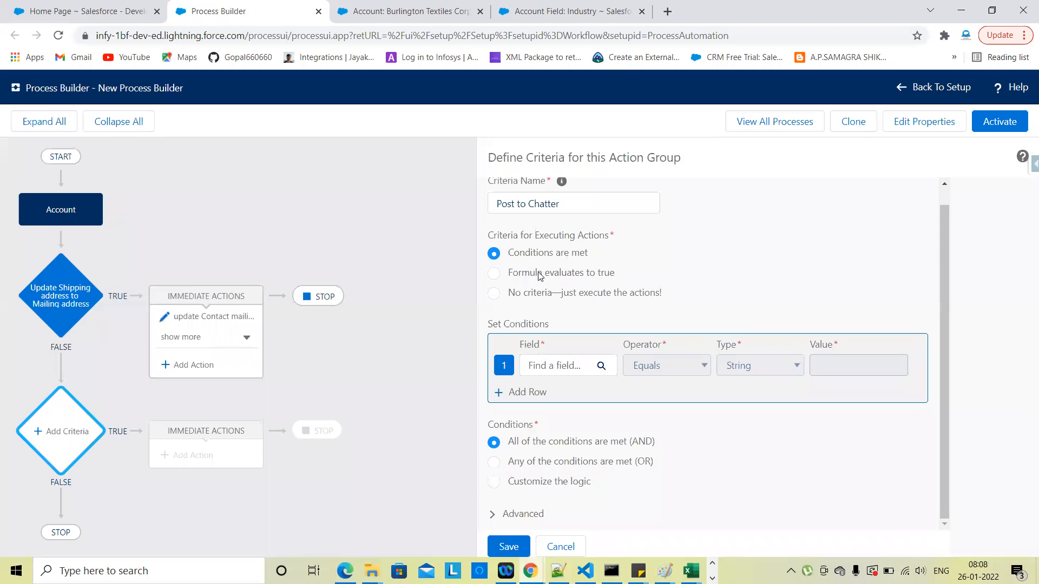
Step: Set the first condition to Industry Equals Banking
{"action": "left_click", "coordinate": [557, 367]}
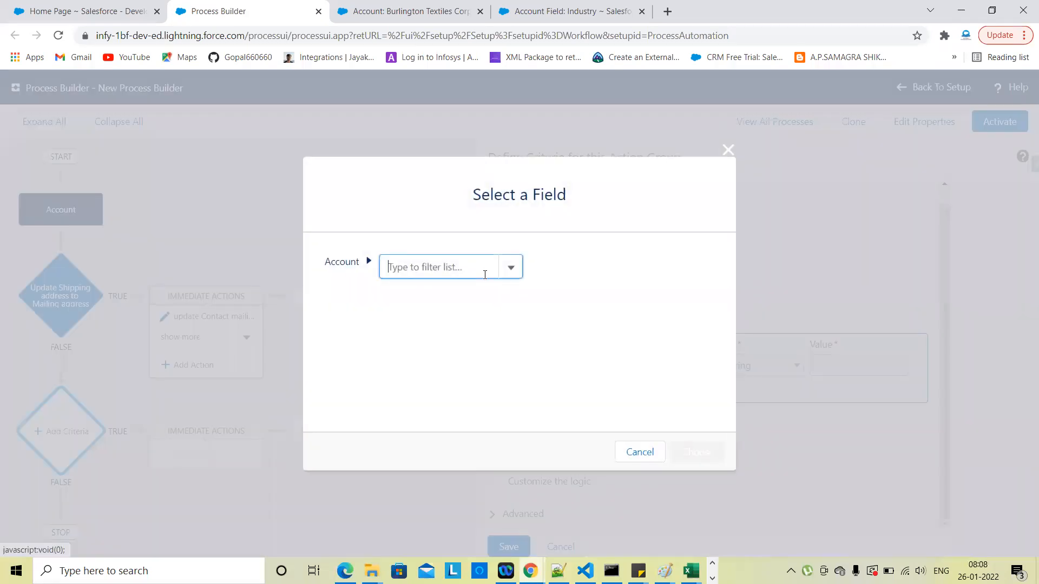
{"action": "type", "text": "indu"}
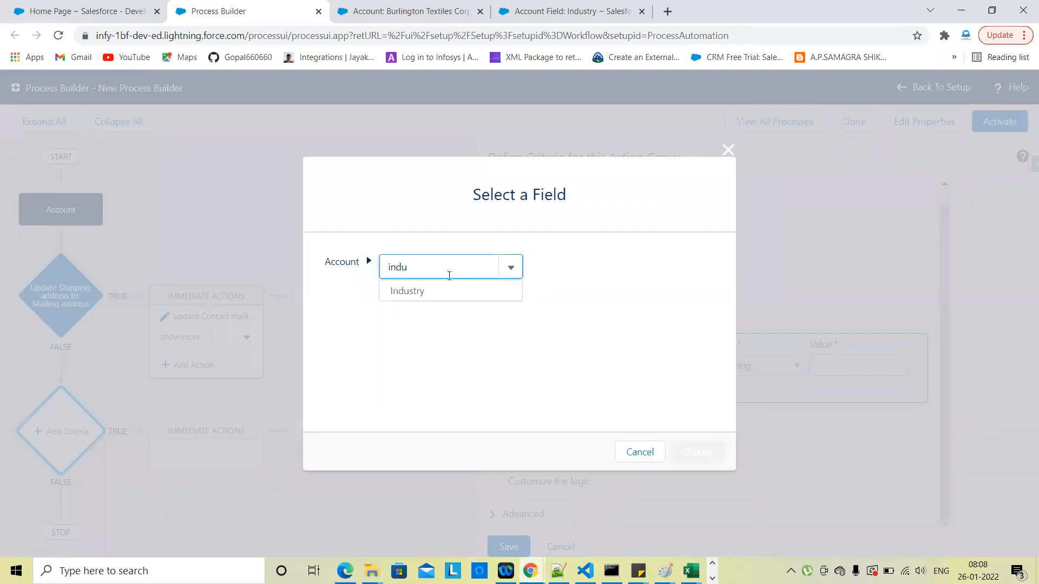
{"action": "left_click", "coordinate": [414, 292]}
{"action": "left_click", "coordinate": [689, 451]}
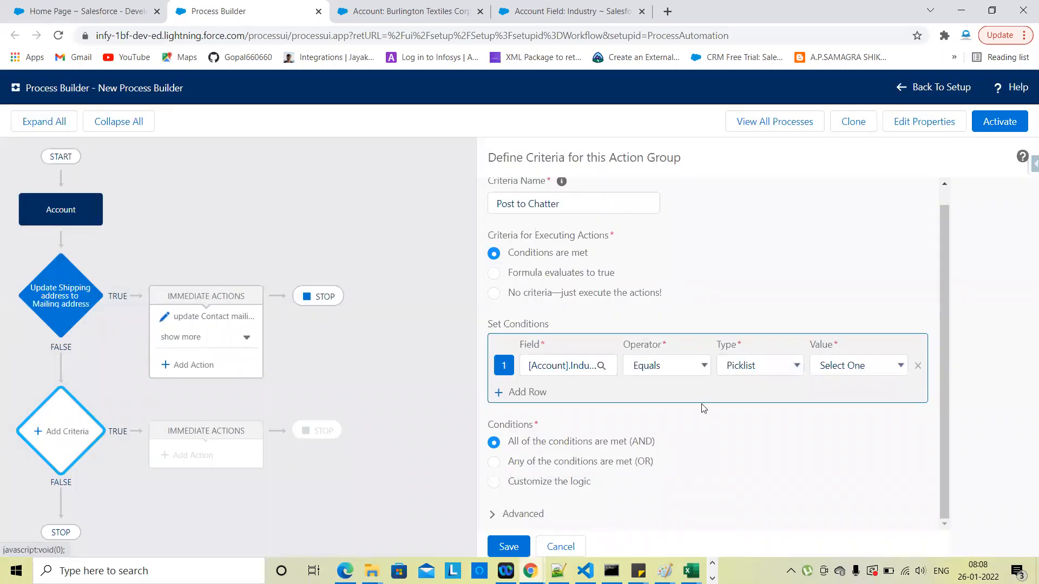
{"action": "left_click", "coordinate": [750, 373]}
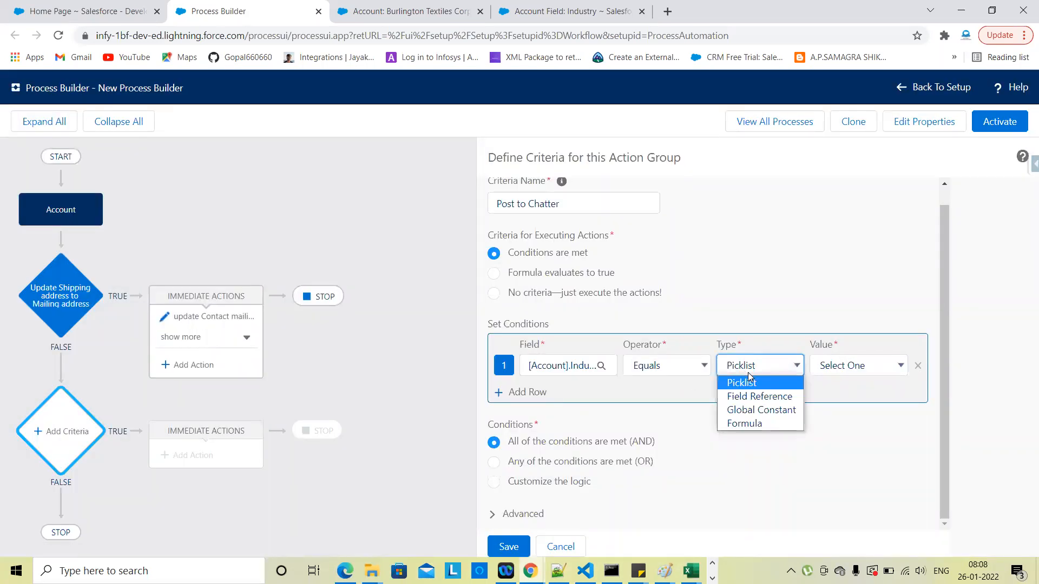
{"action": "left_click", "coordinate": [856, 367]}
{"action": "left_click", "coordinate": [856, 366]}
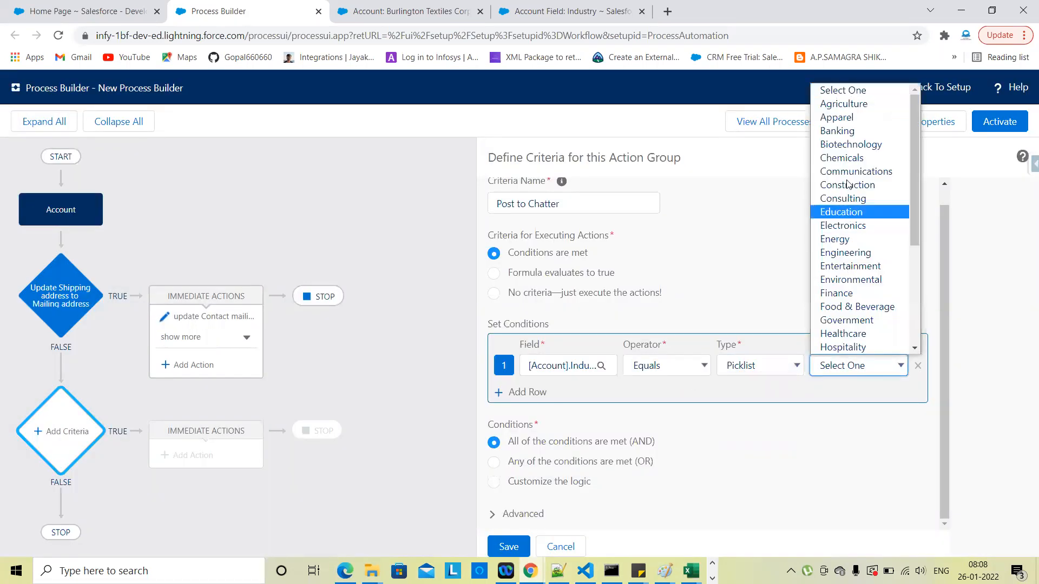
{"action": "left_click", "coordinate": [842, 131]}
{"action": "left_click", "coordinate": [822, 454]}
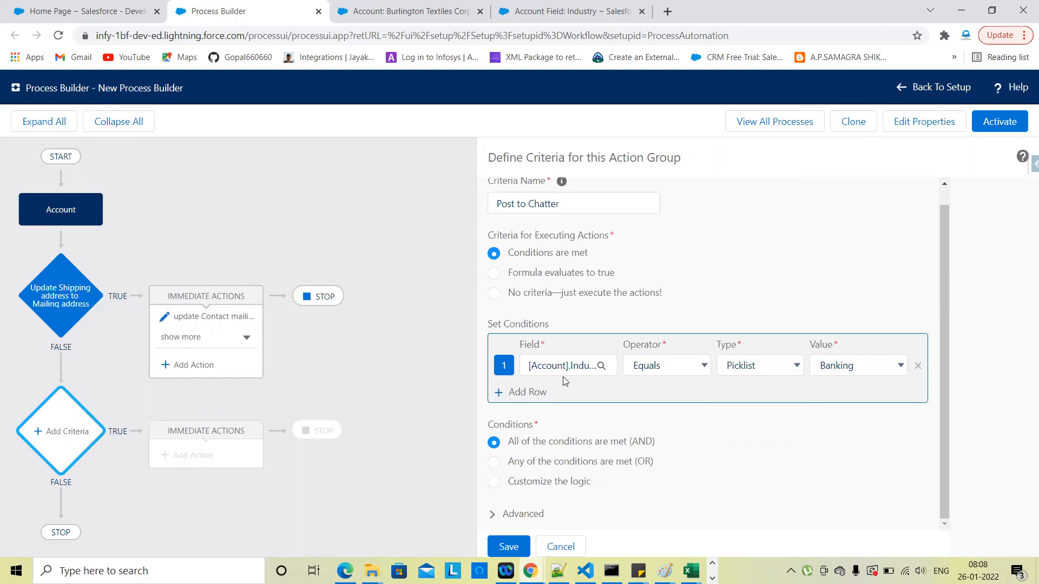
Step: Add a second condition Industry Is changed True and save the criteria
{"action": "left_click", "coordinate": [530, 393]}
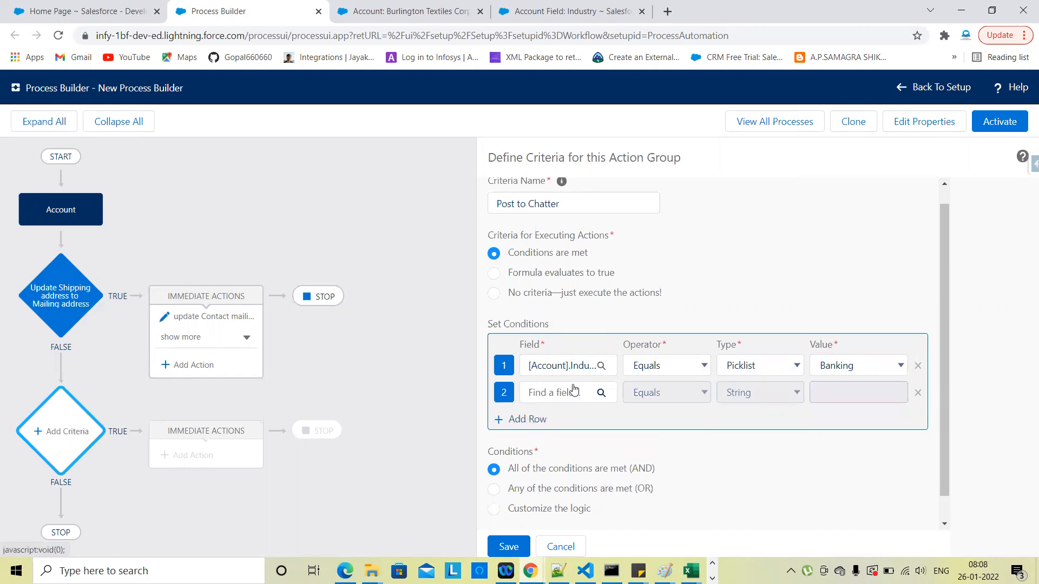
{"action": "left_click", "coordinate": [575, 390]}
{"action": "left_click", "coordinate": [425, 266]}
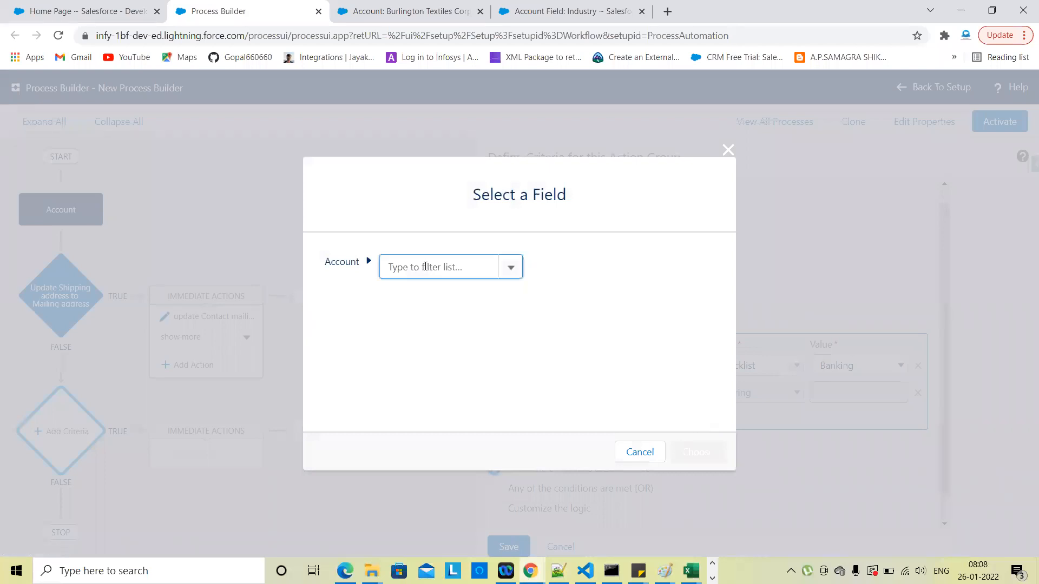
{"action": "type", "text": "ind"}
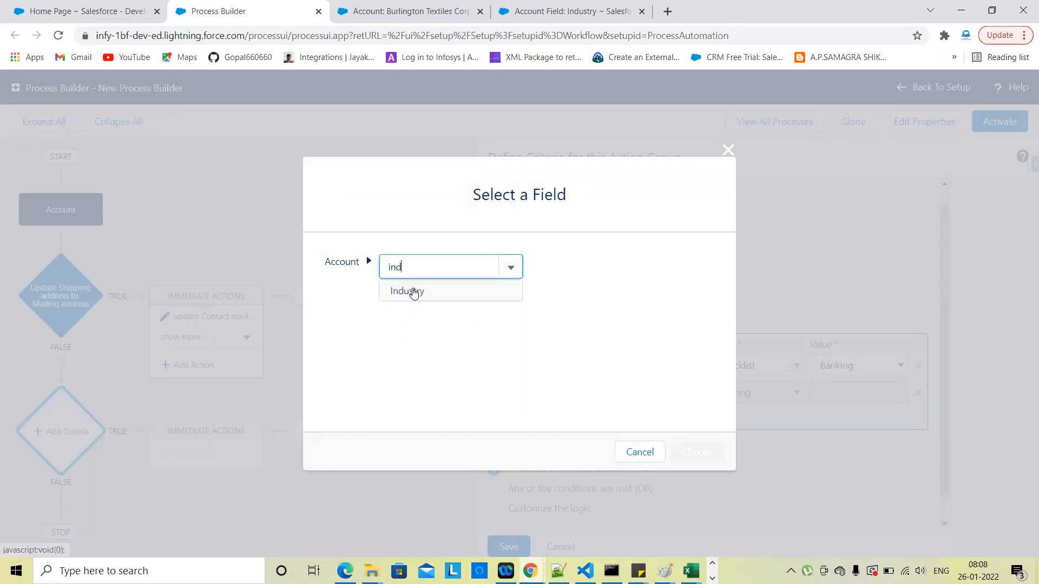
{"action": "left_click", "coordinate": [413, 292]}
{"action": "left_click", "coordinate": [684, 451]}
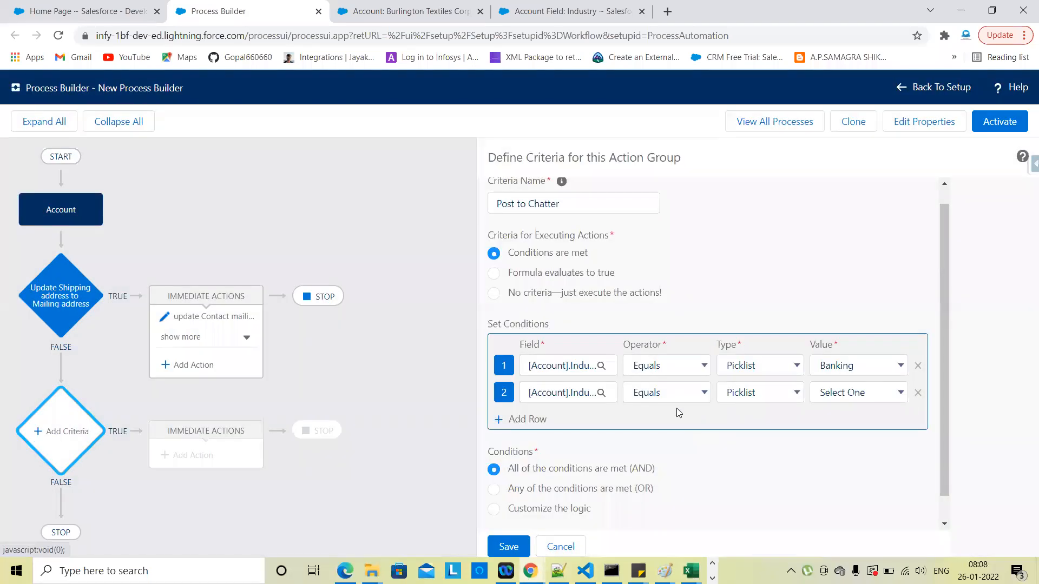
{"action": "left_click", "coordinate": [674, 402]}
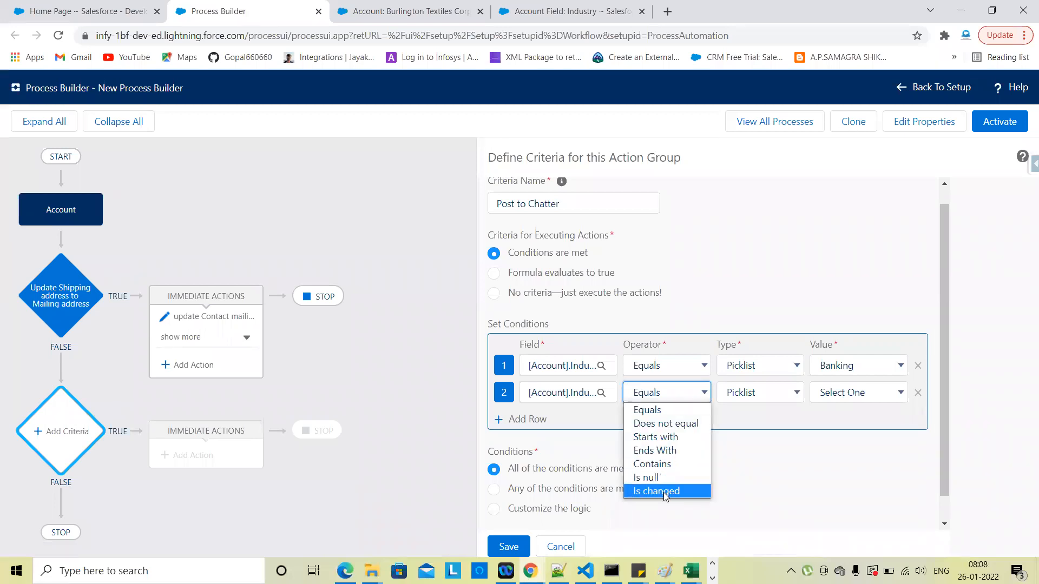
{"action": "left_click", "coordinate": [658, 492]}
{"action": "left_click", "coordinate": [846, 397]}
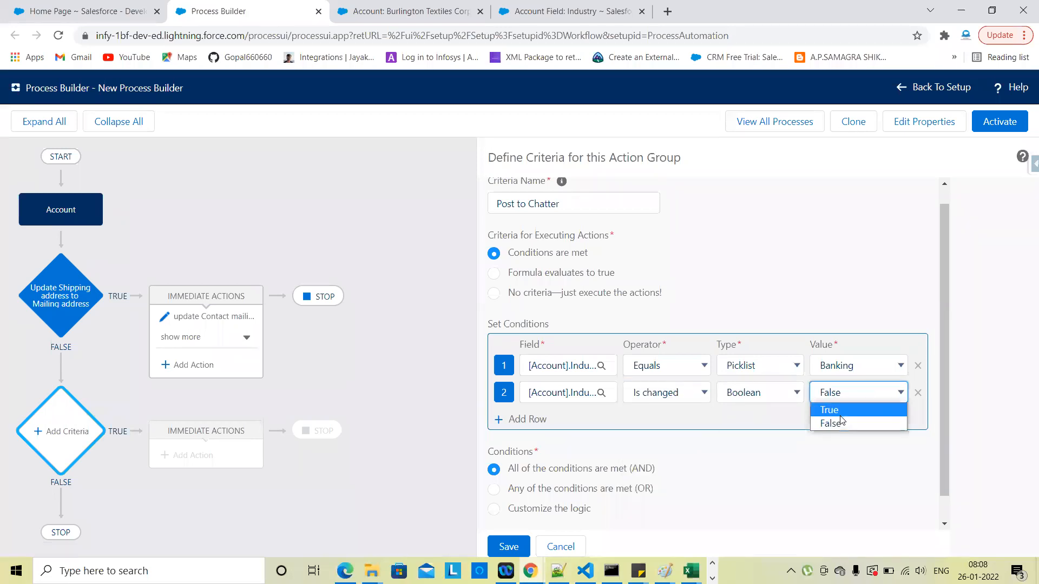
{"action": "left_click", "coordinate": [841, 415]}
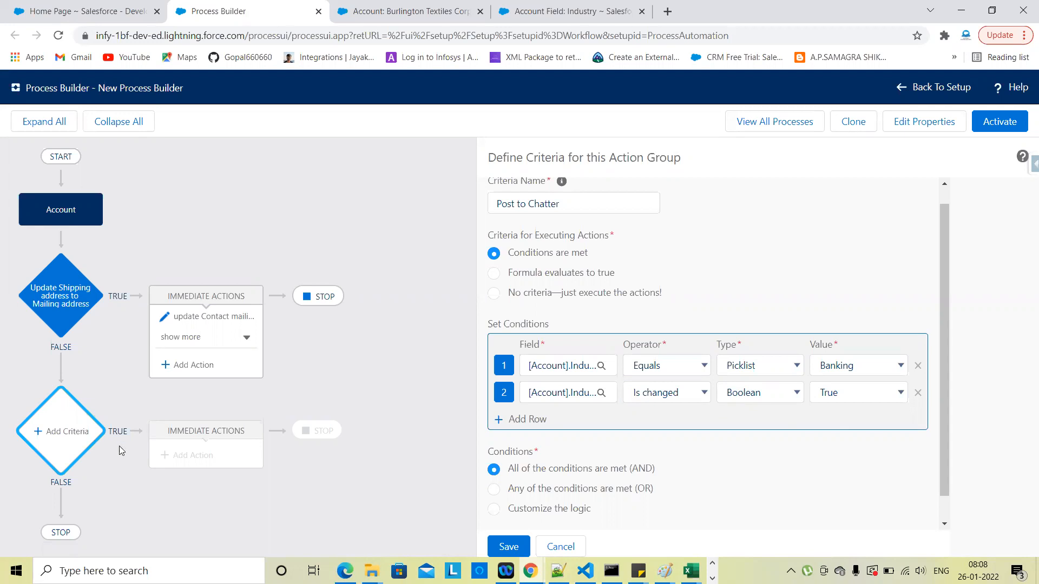
{"action": "left_click", "coordinate": [507, 547]}
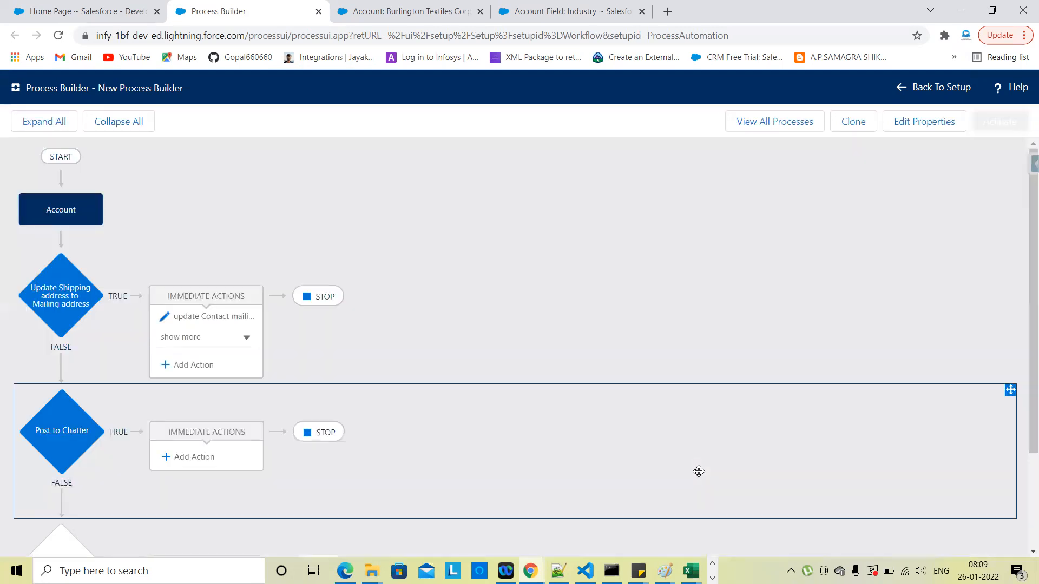
Step: Add a Post to Chatter action named 'Post some data' that posts to This Record
{"action": "scroll", "coordinate": [699, 472], "scroll_direction": "down", "scroll_amount": 3}
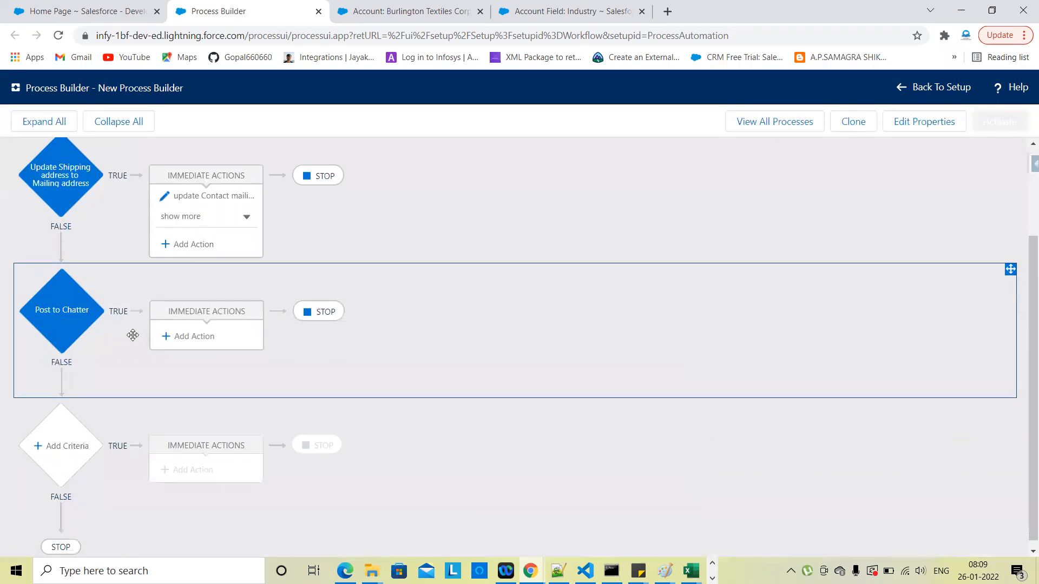
{"action": "left_click", "coordinate": [194, 338]}
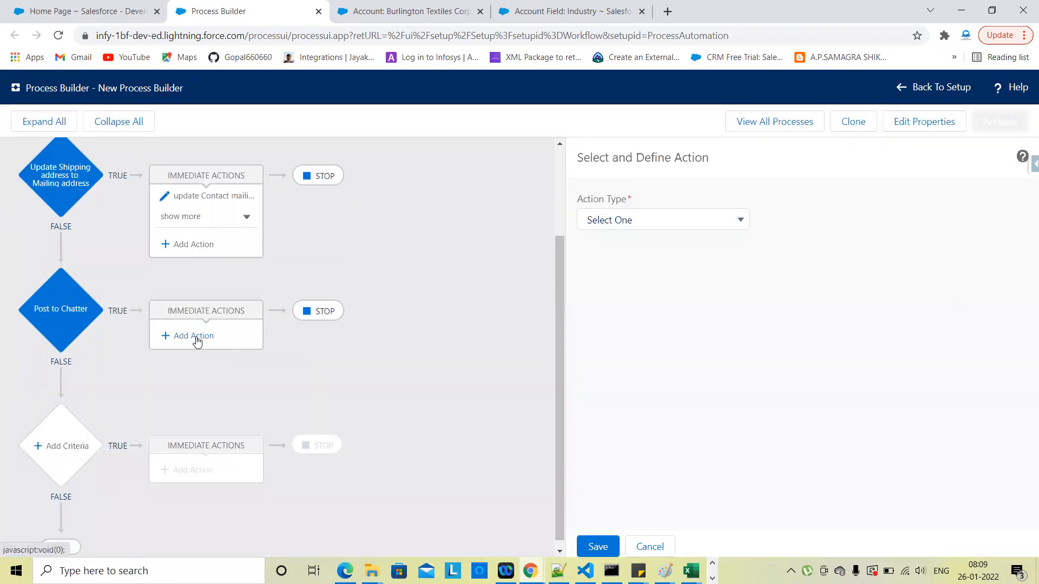
{"action": "left_click", "coordinate": [647, 223]}
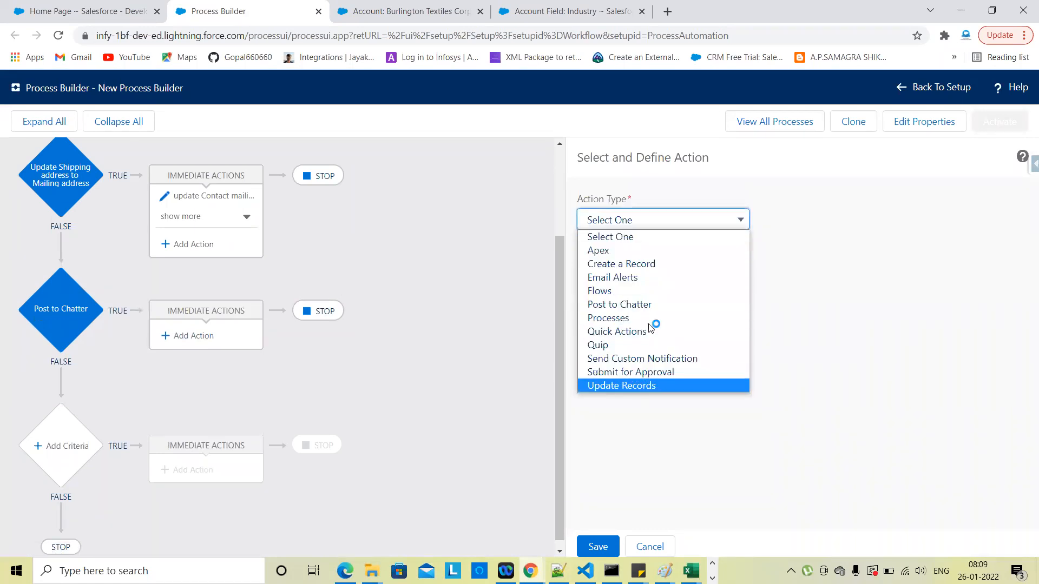
{"action": "left_click", "coordinate": [649, 306]}
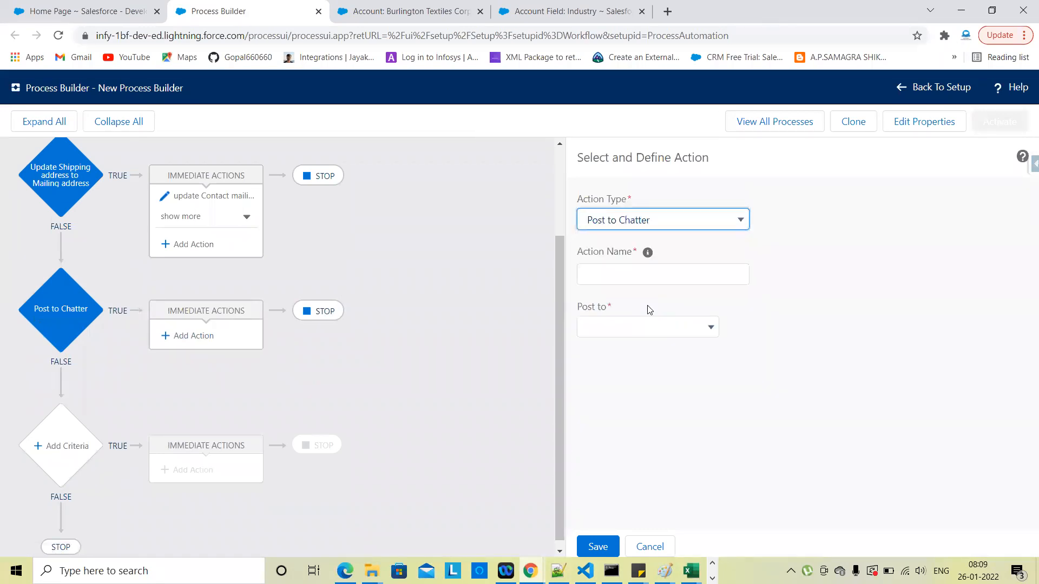
{"action": "left_click", "coordinate": [601, 276]}
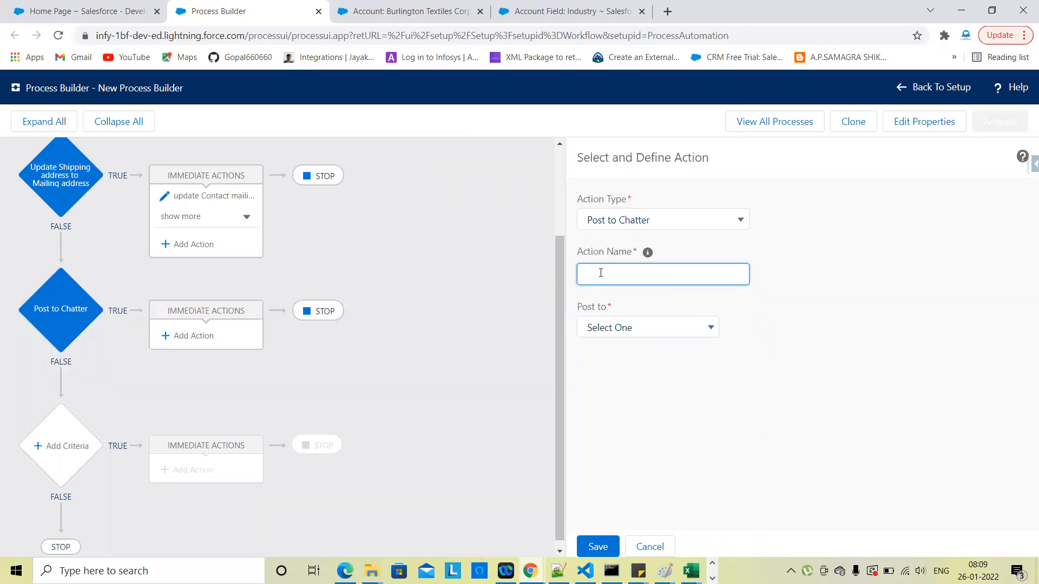
{"action": "type", "text": "Post soe datame data"}
{"action": "left_click", "coordinate": [646, 335]}
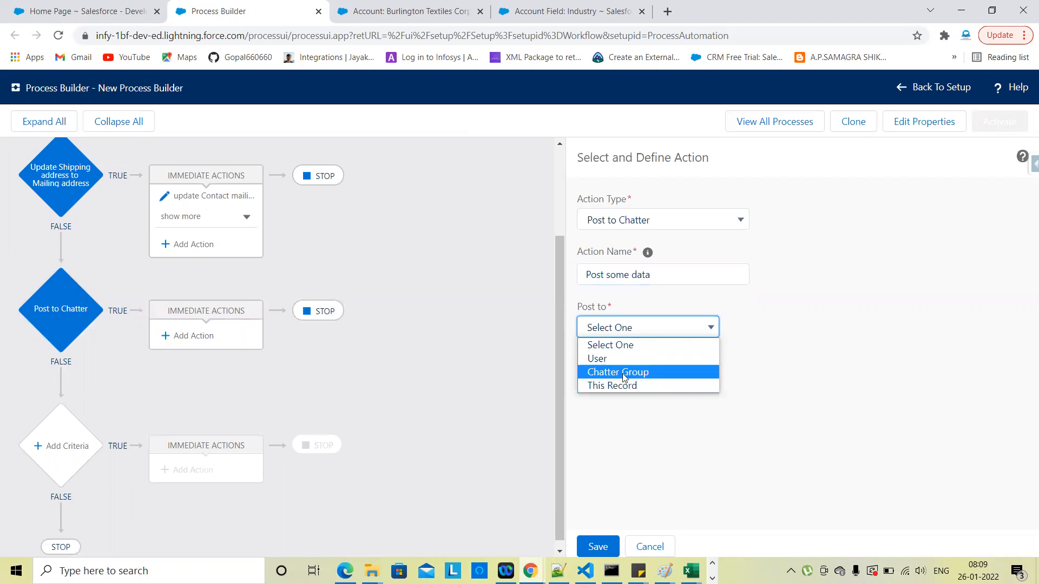
{"action": "left_click", "coordinate": [620, 385]}
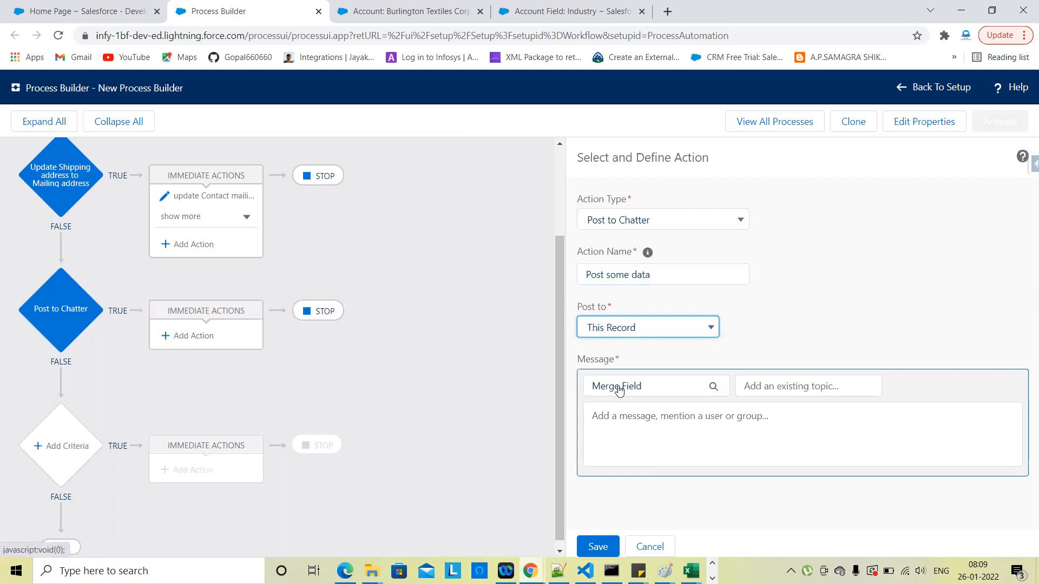
Step: Insert the Account Number merge field into the Chatter message
{"action": "left_click", "coordinate": [670, 422]}
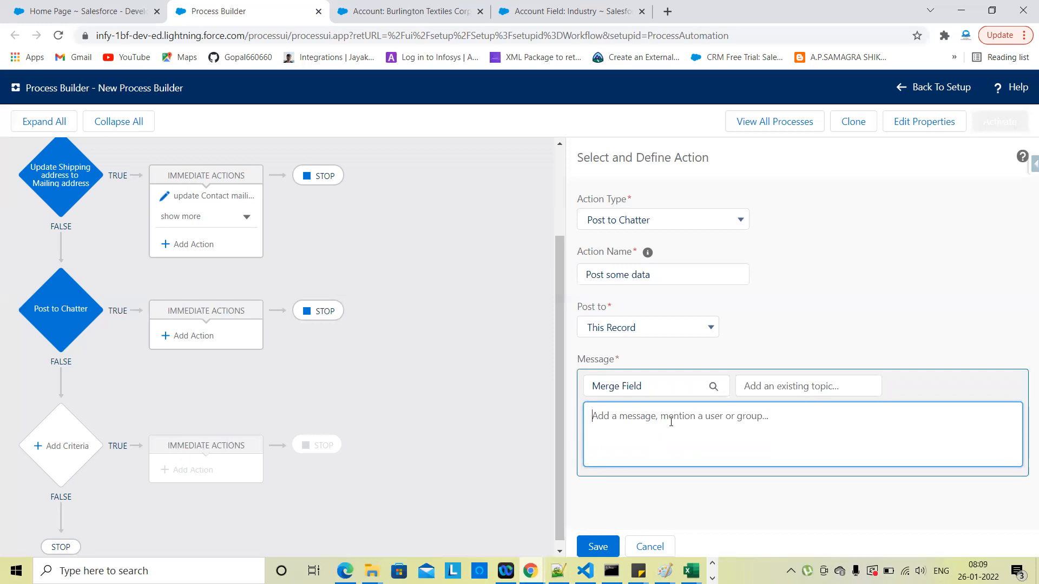
{"action": "left_click", "coordinate": [648, 388]}
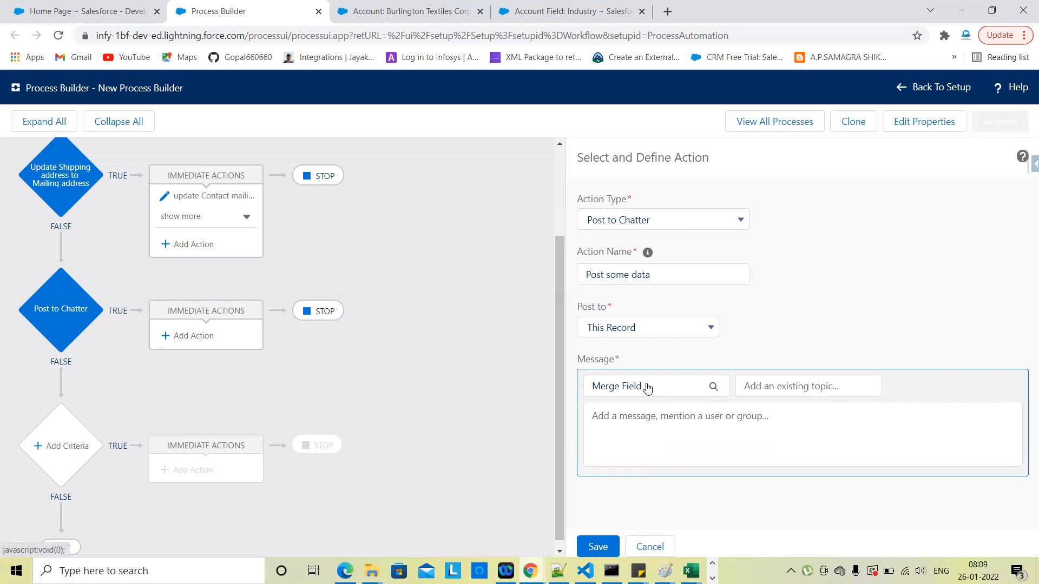
{"action": "left_click", "coordinate": [436, 270]}
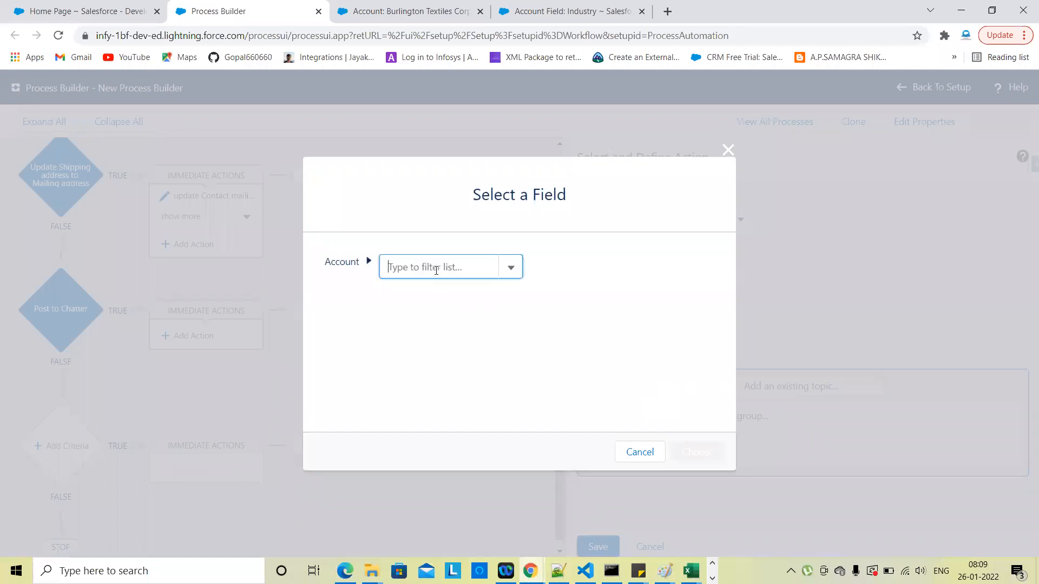
{"action": "type", "text": "Acco"}
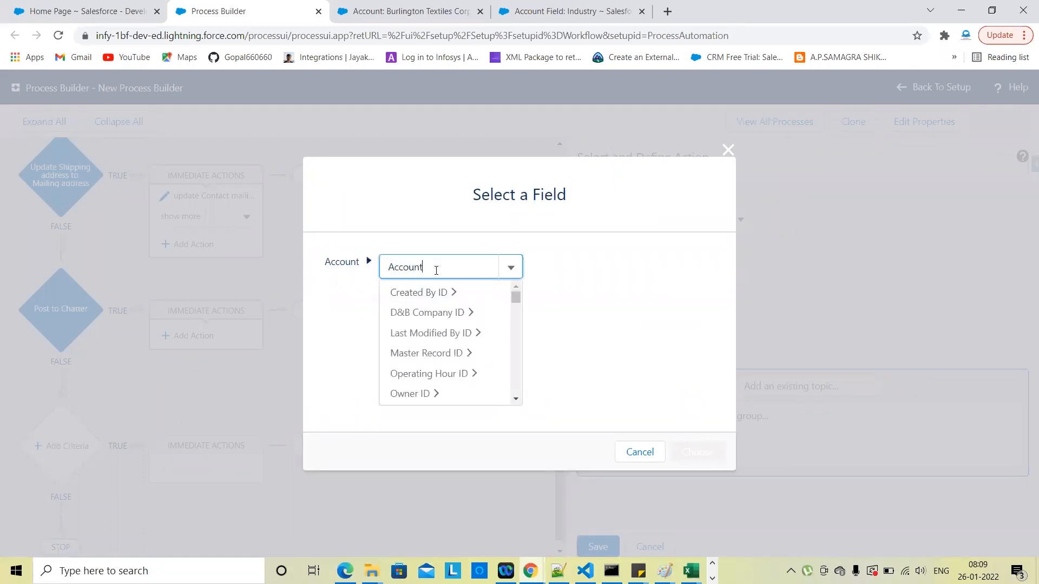
{"action": "type", "text": "unt"}
{"action": "scroll", "coordinate": [439, 359], "scroll_direction": "down", "scroll_amount": 1}
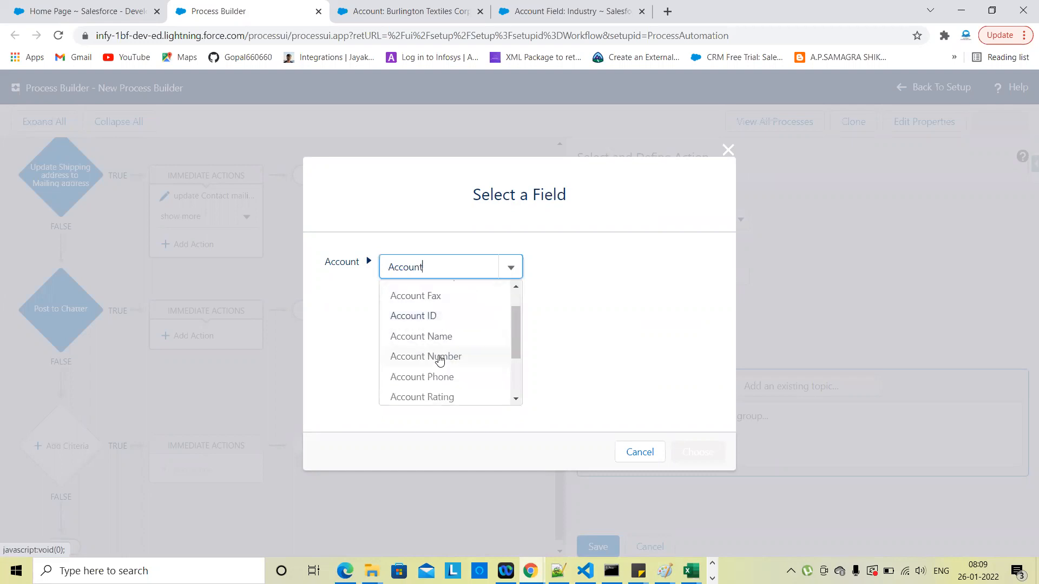
{"action": "left_click", "coordinate": [439, 357]}
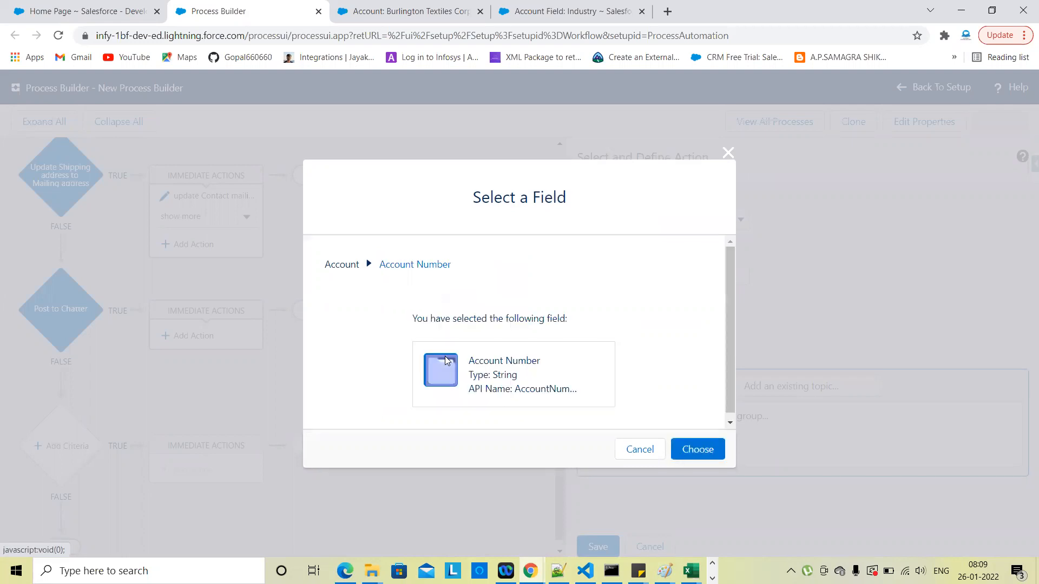
{"action": "left_click", "coordinate": [681, 453]}
Step: Add the Account Name and Industry merge fields to the message
{"action": "left_click", "coordinate": [645, 388]}
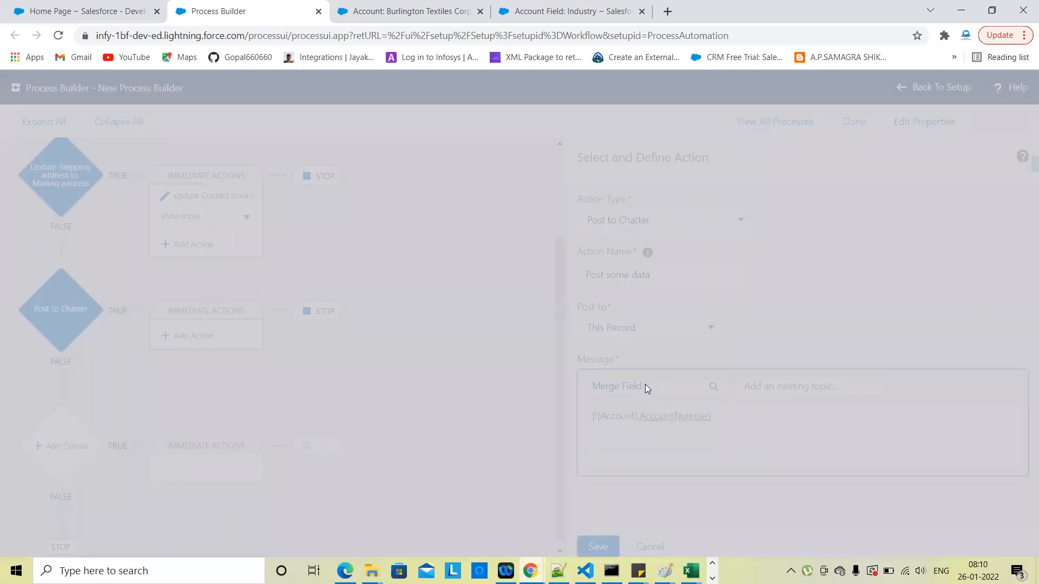
{"action": "type", "text": "name"}
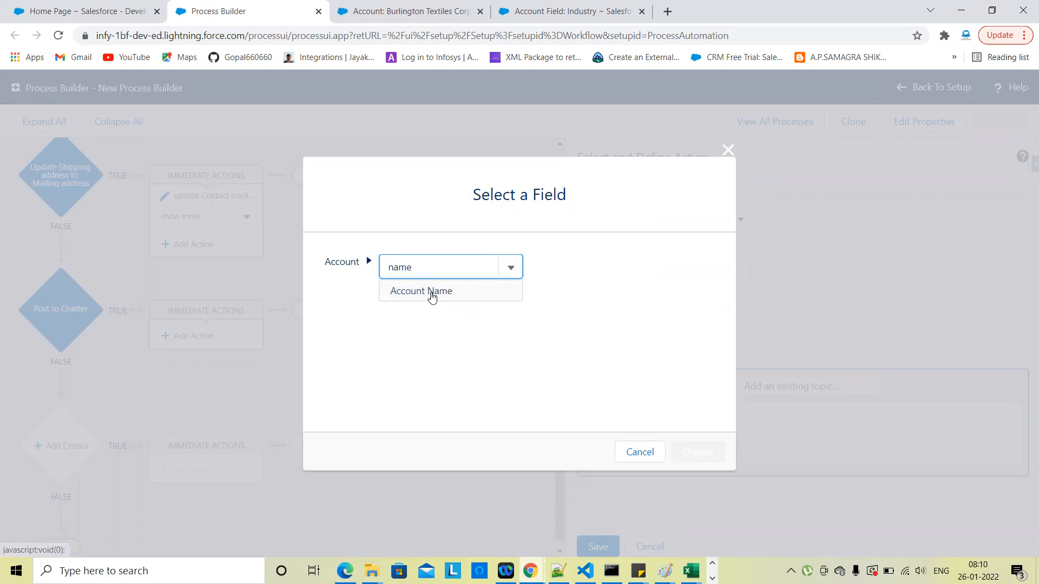
{"action": "left_click", "coordinate": [431, 295]}
{"action": "left_click", "coordinate": [694, 453]}
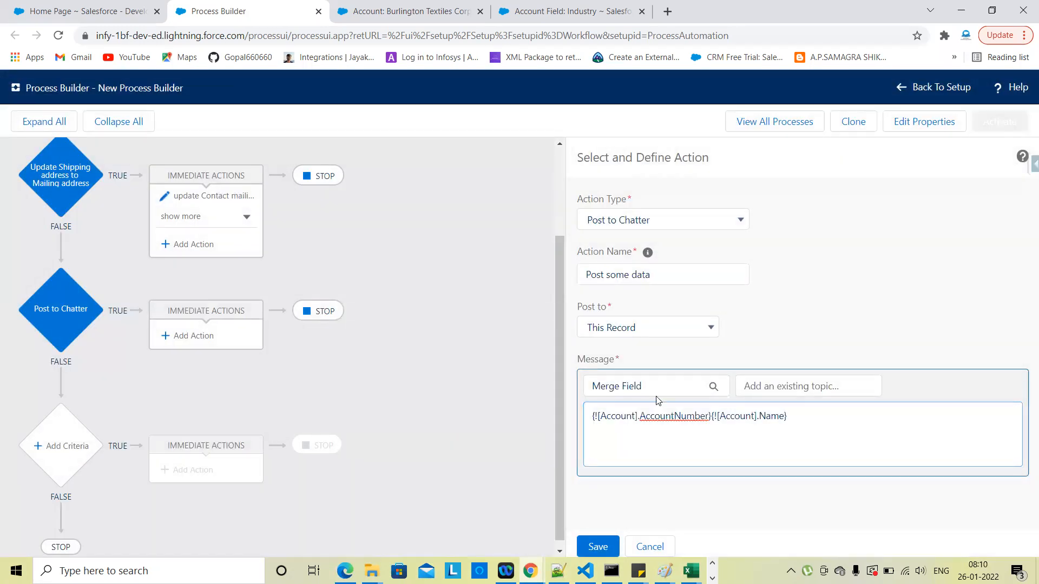
{"action": "left_click", "coordinate": [621, 385]}
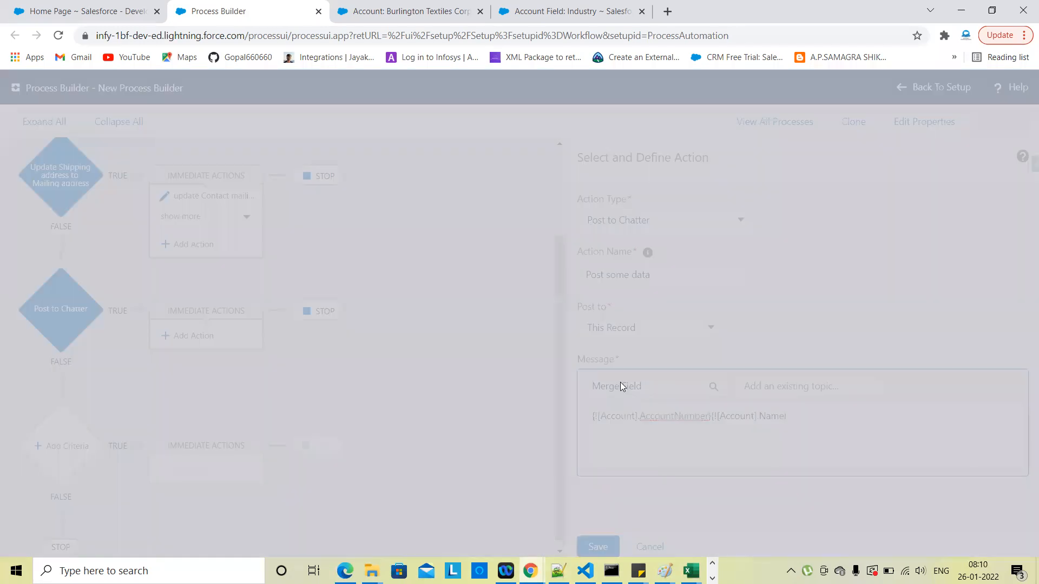
{"action": "type", "text": "indi"}
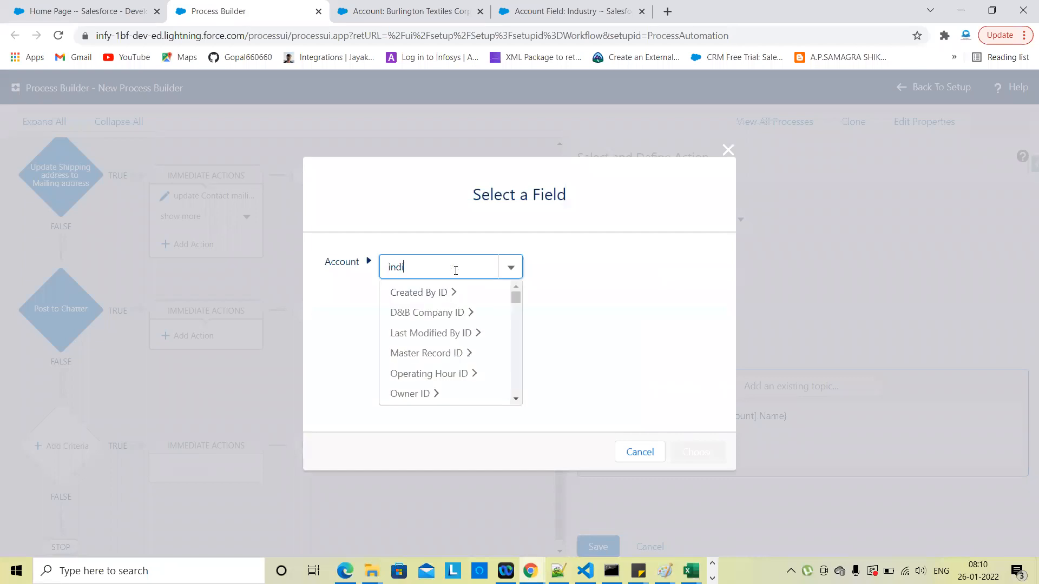
{"action": "key", "text": "BackSpace"}
{"action": "key", "text": "BackSpace"}
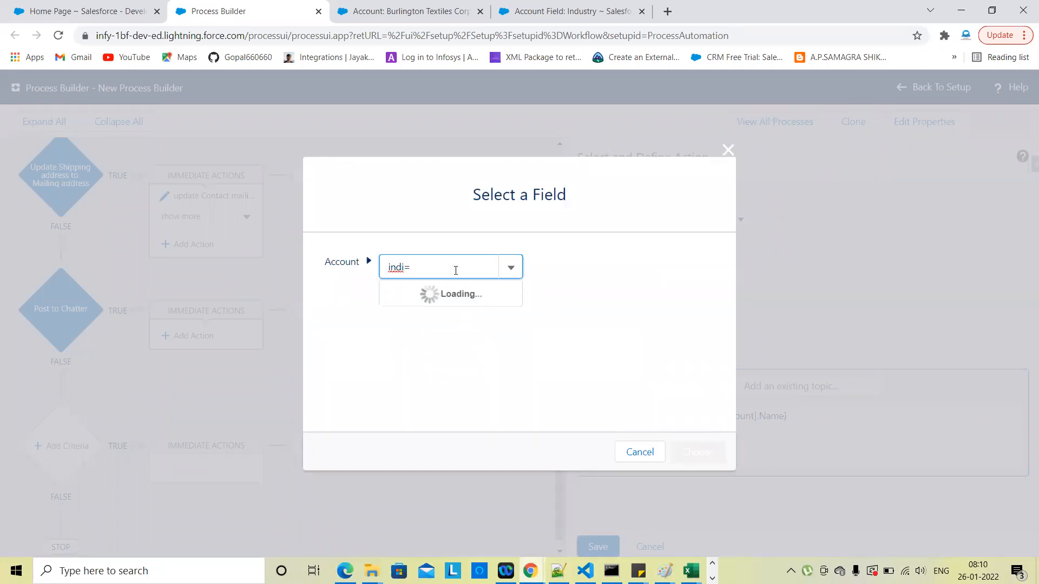
{"action": "left_click", "coordinate": [432, 293]}
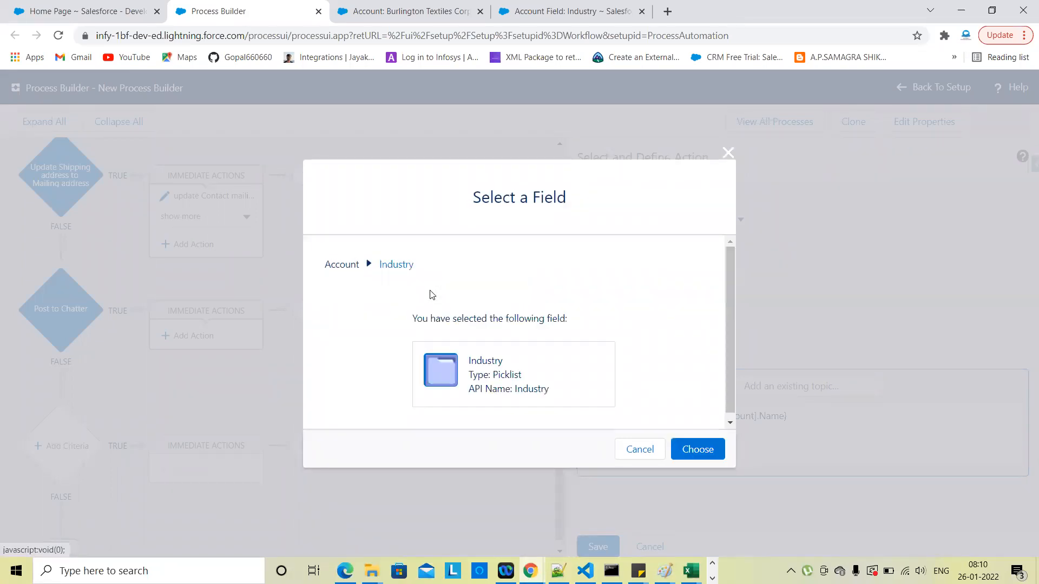
{"action": "left_click", "coordinate": [699, 452]}
Step: Glance at the Burlington Textiles account record, then come back to the process
{"action": "left_click", "coordinate": [177, 5]}
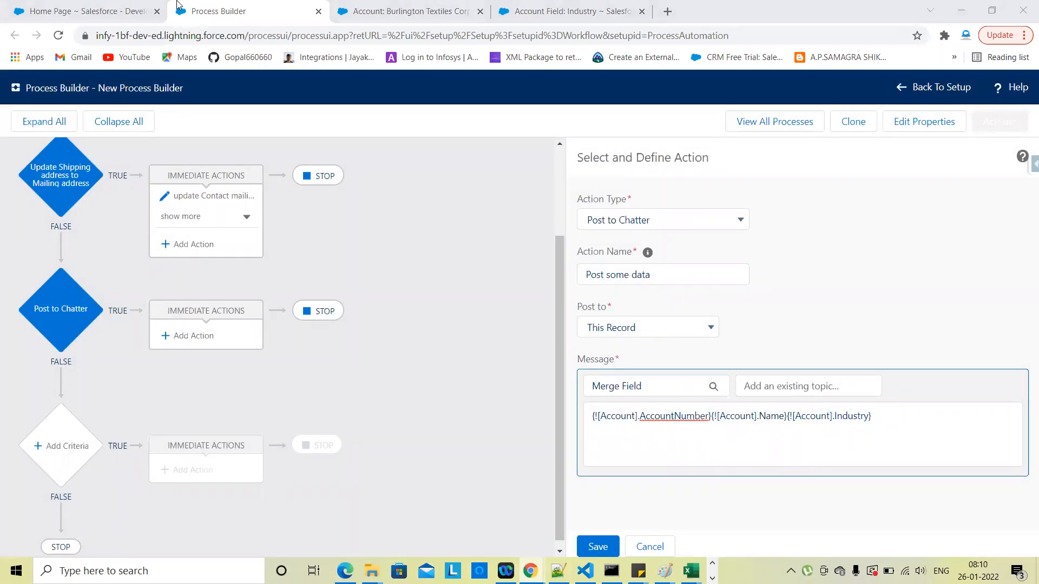
{"action": "left_click", "coordinate": [404, 11]}
{"action": "scroll", "coordinate": [400, 351], "scroll_direction": "down", "scroll_amount": 5}
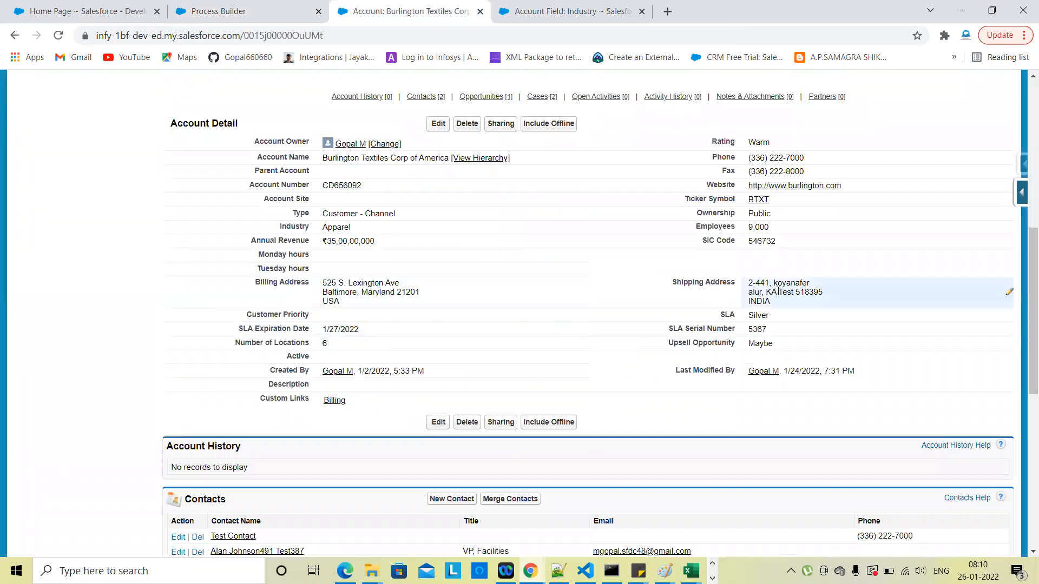
{"action": "left_click", "coordinate": [212, 11]}
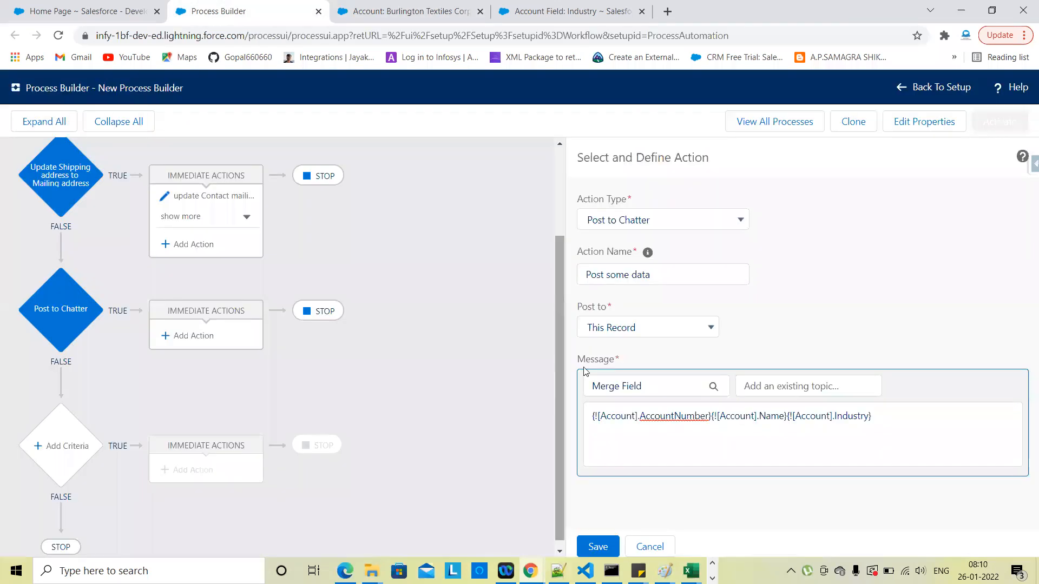
Step: Search for a shipping merge field, check the account's shipping fields, then cancel the picker
{"action": "left_click", "coordinate": [652, 388]}
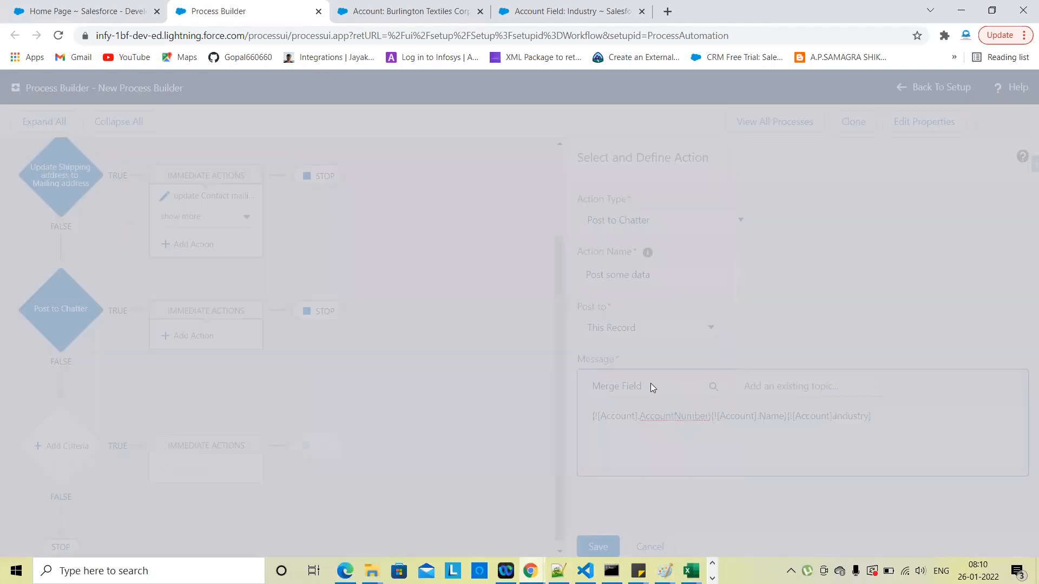
{"action": "left_click", "coordinate": [463, 268]}
{"action": "type", "text": "shi"}
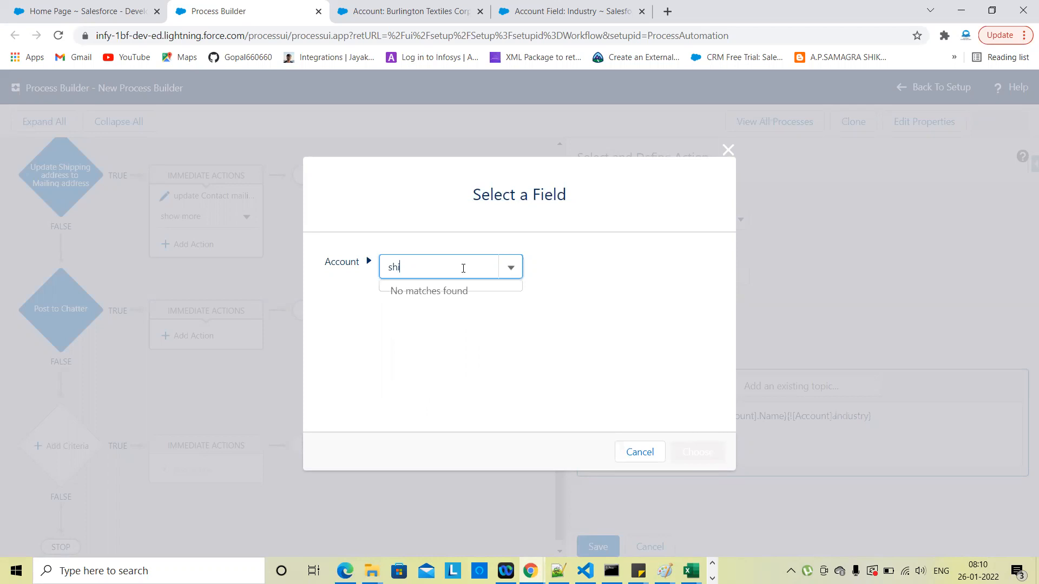
{"action": "type", "text": "ipiippin"}
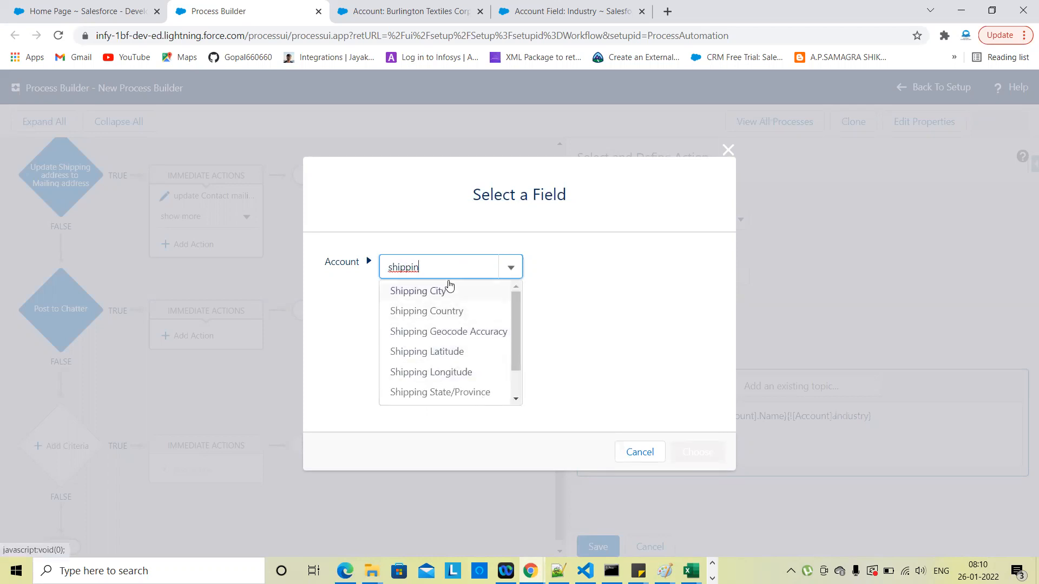
{"action": "left_click", "coordinate": [411, 11]}
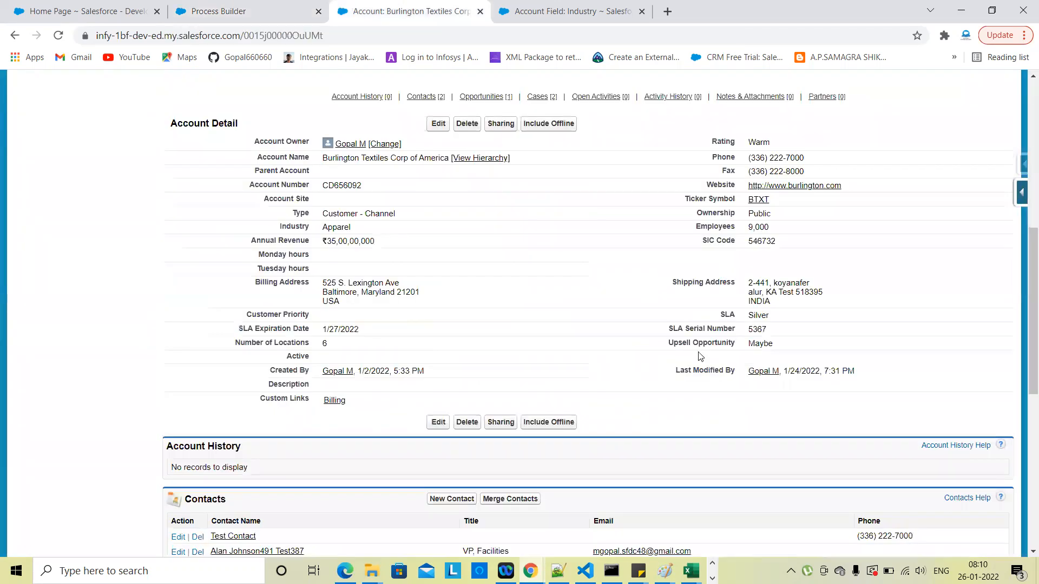
{"action": "scroll", "coordinate": [467, 345], "scroll_direction": "up", "scroll_amount": 1}
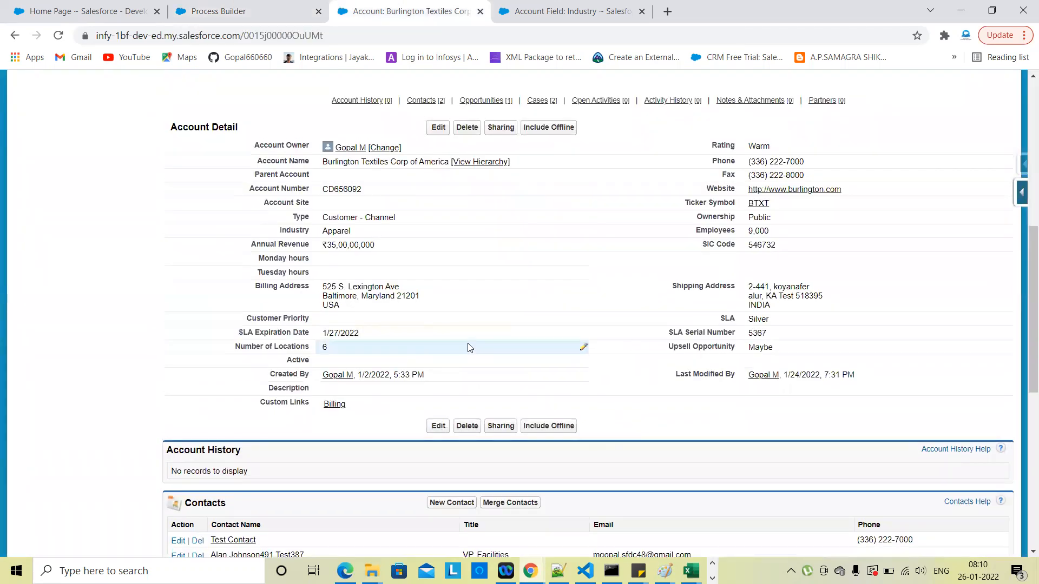
{"action": "scroll", "coordinate": [468, 348], "scroll_direction": "up", "scroll_amount": 1}
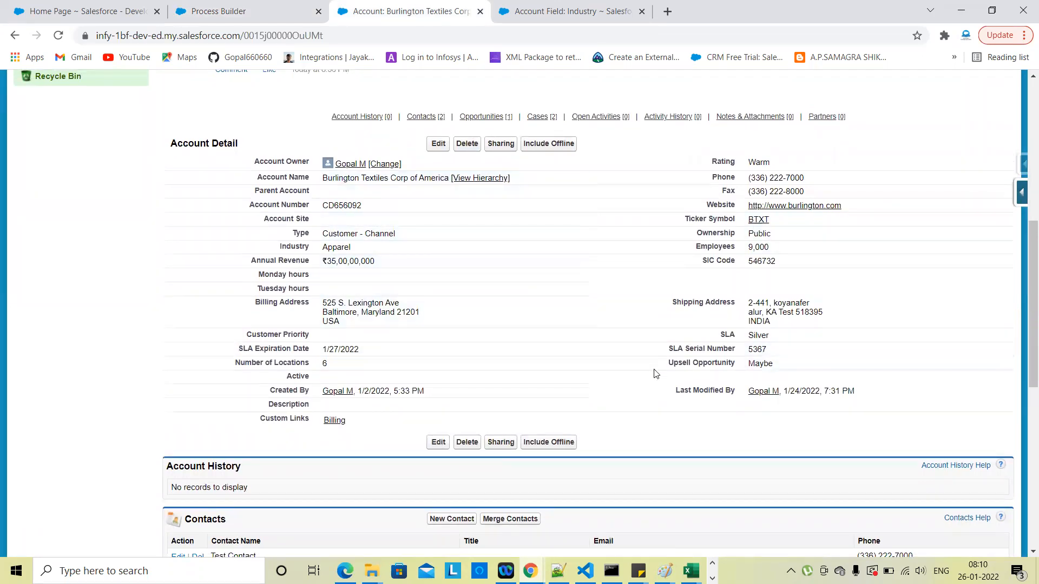
{"action": "left_click", "coordinate": [220, 11]}
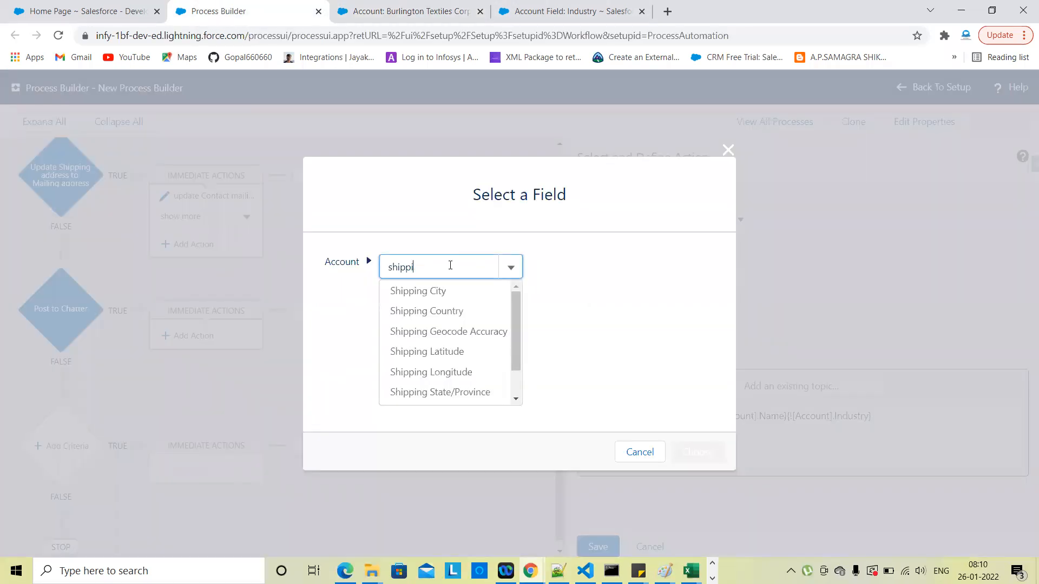
{"action": "key", "text": "BackSpace"}
{"action": "key", "text": "BackSpace"}
{"action": "key", "text": "BackSpace"}
{"action": "key", "text": "BackSpace"}
{"action": "key", "text": "BackSpace"}
{"action": "key", "text": "BackSpace"}
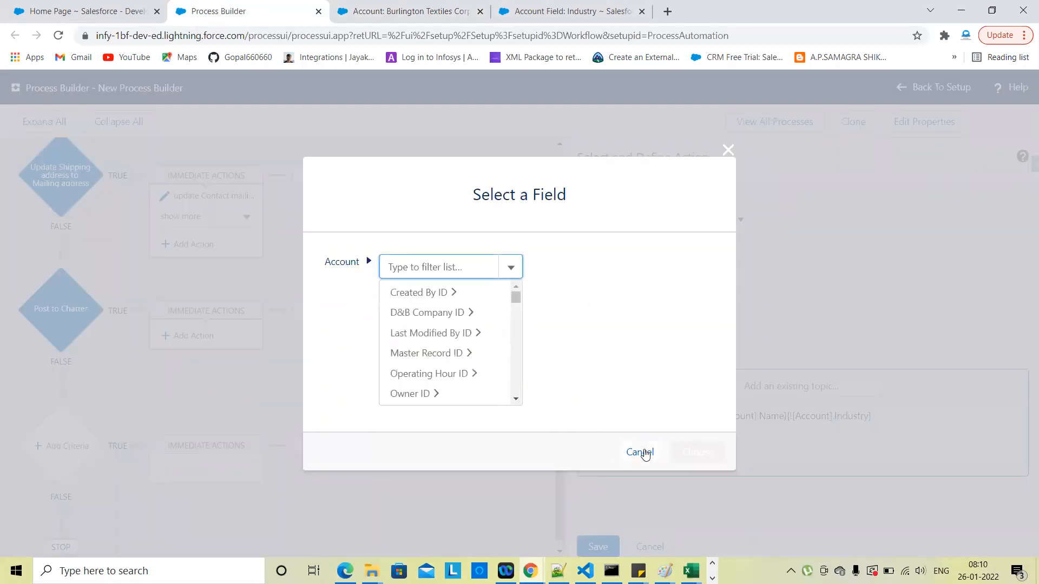
{"action": "left_click", "coordinate": [643, 453]}
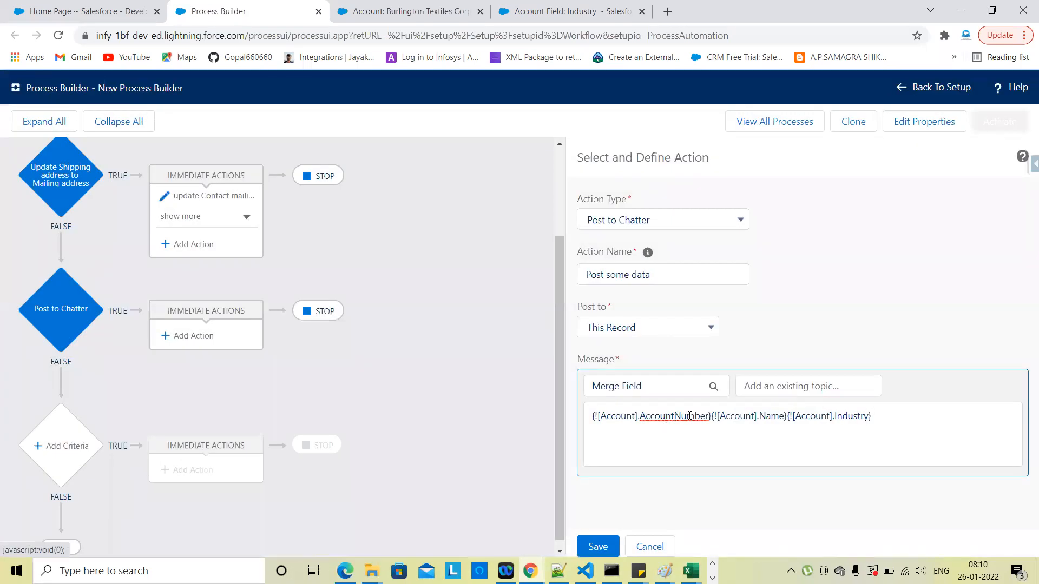
Step: Add a 'Hi' greeting and 'This for post to chatter action' line, then save the action
{"action": "left_click", "coordinate": [910, 416]}
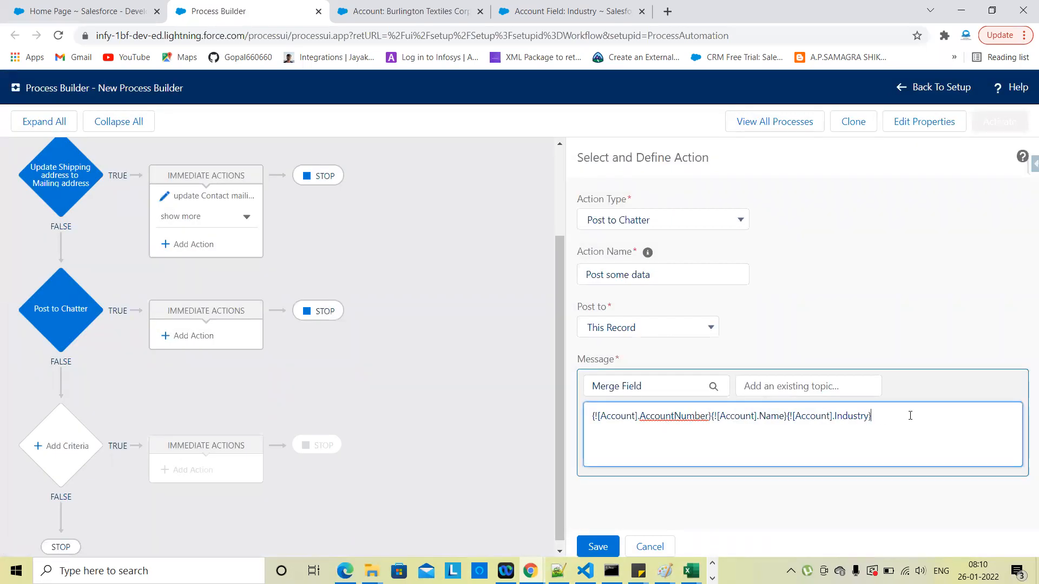
{"action": "left_click", "coordinate": [591, 415]}
{"action": "key", "text": "Return"}
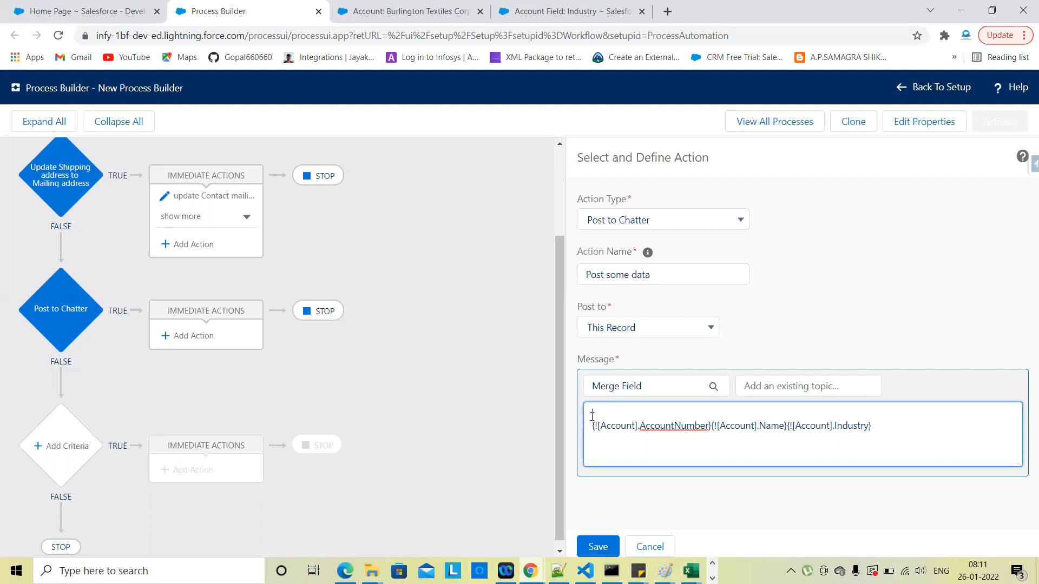
{"action": "type", "text": "HiThus "}
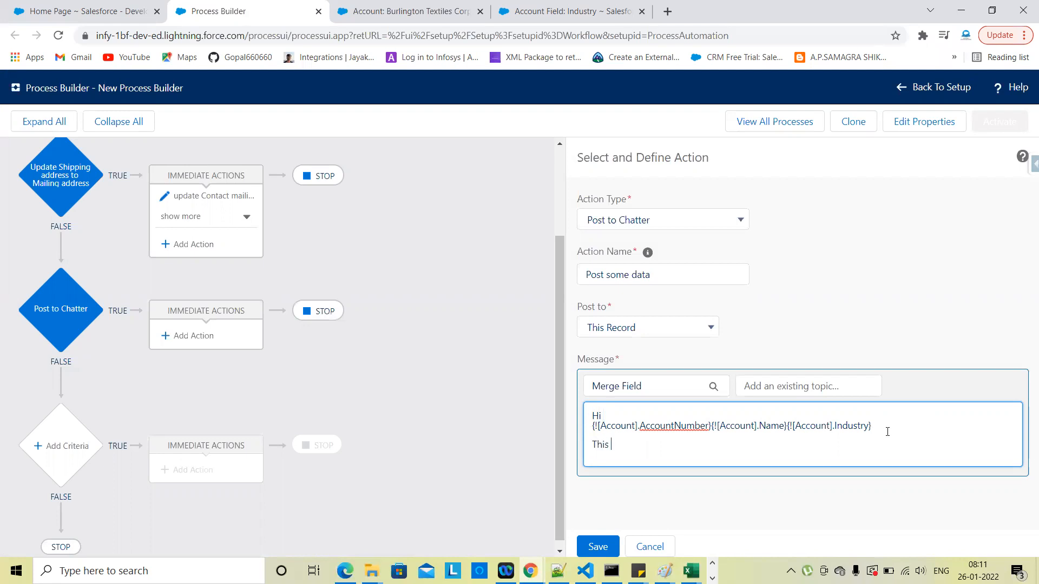
{"action": "type", "text": "for pos"}
{"action": "type", "text": "t to chat"}
{"action": "type", "text": "tter cation"}
{"action": "key", "text": "BackSpace"}
{"action": "key", "text": "BackSpace"}
{"action": "key", "text": "BackSpace"}
{"action": "type", "text": "action"}
{"action": "key", "text": "Return"}
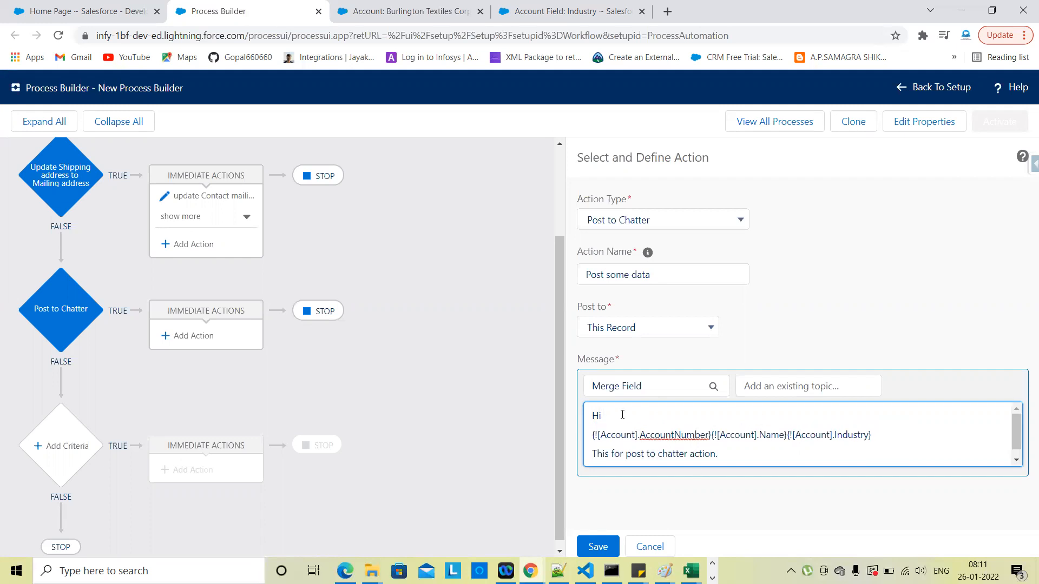
{"action": "scroll", "coordinate": [689, 433], "scroll_direction": "down", "scroll_amount": 1}
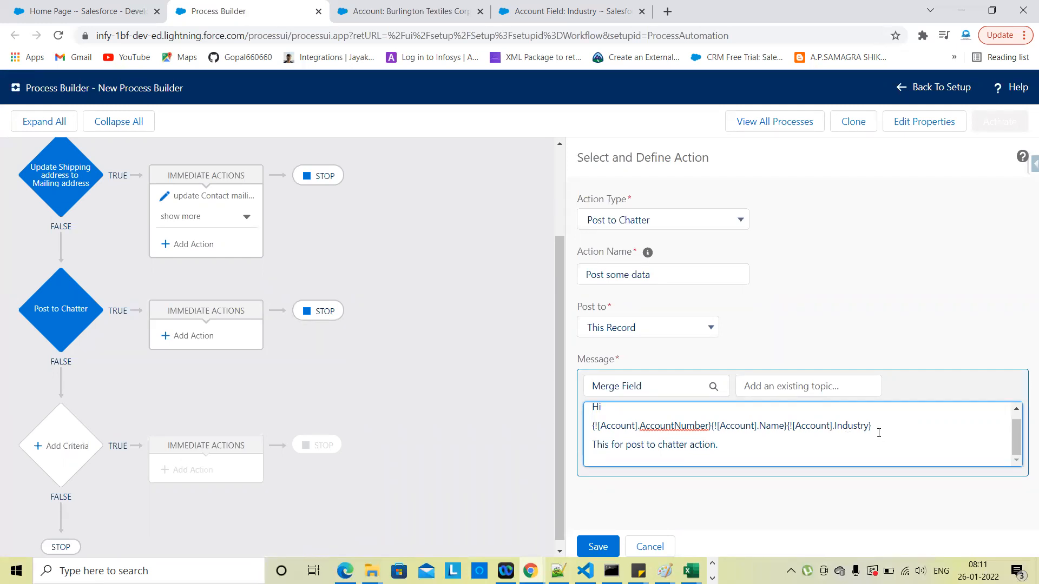
{"action": "left_click", "coordinate": [605, 547]}
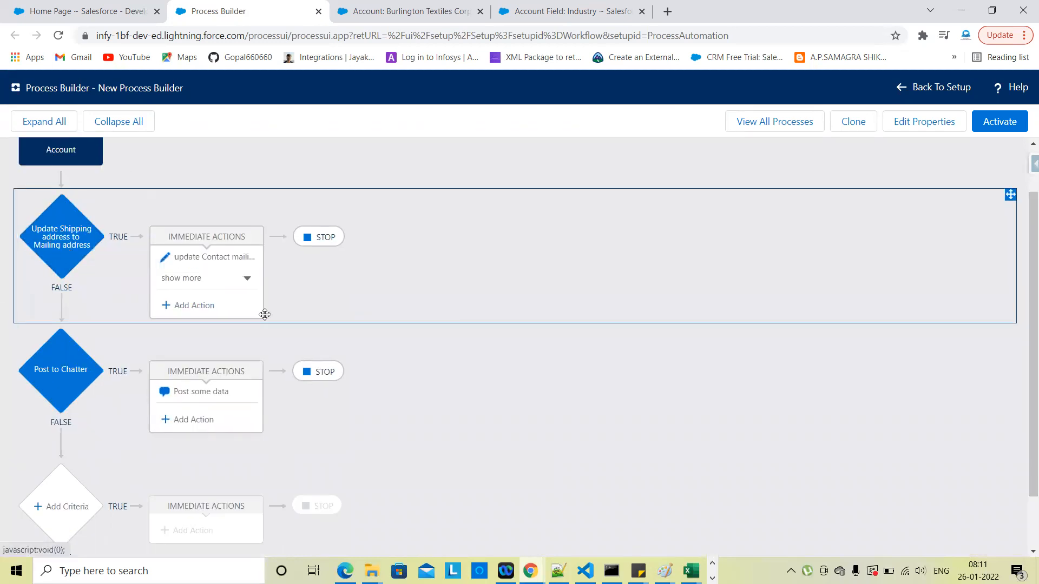
Step: Expand the shipping criterion's actions, then activate the process version and confirm
{"action": "left_click", "coordinate": [255, 285]}
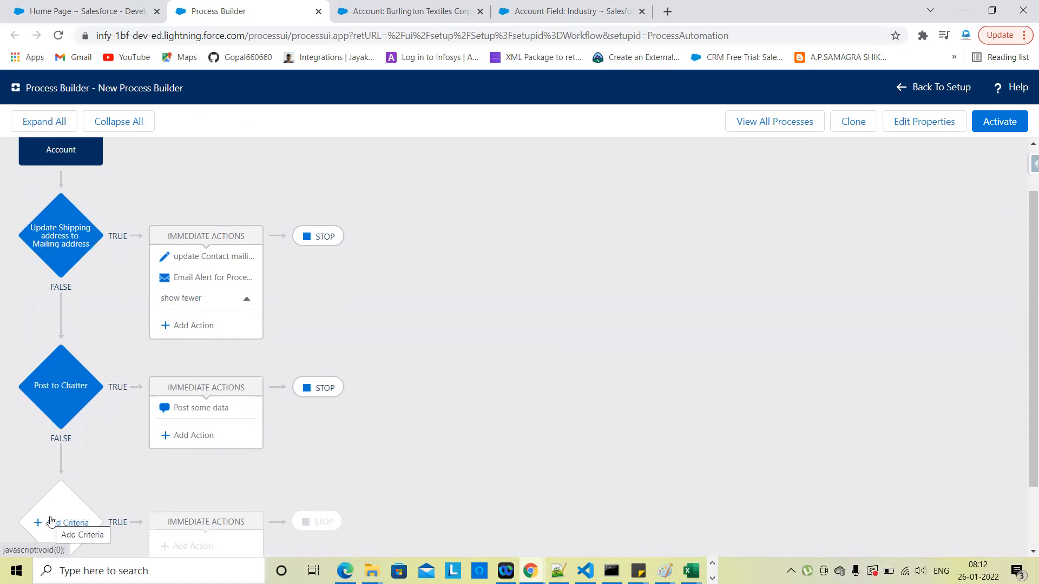
{"action": "left_click", "coordinate": [1003, 133]}
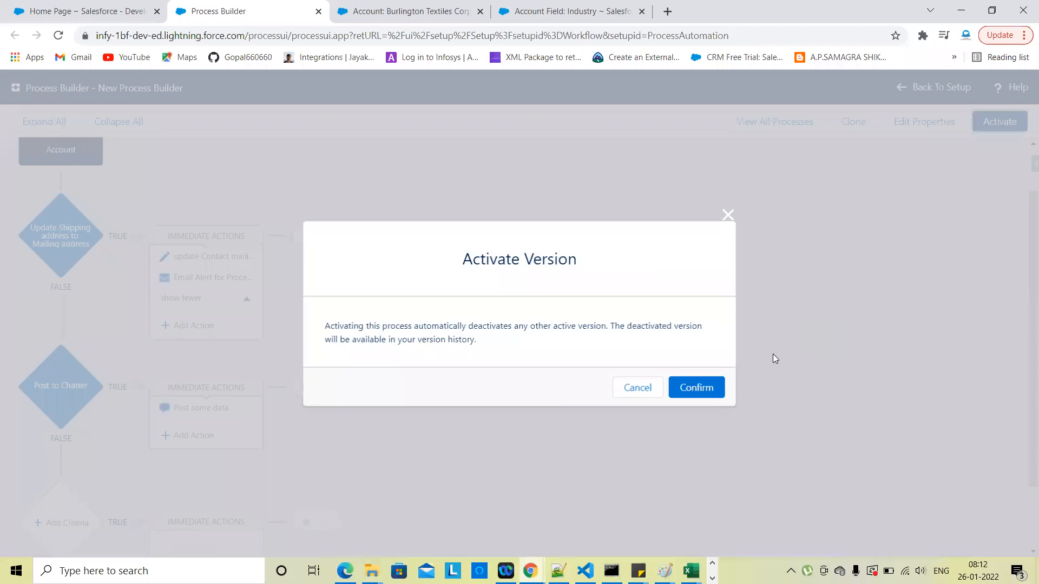
{"action": "left_click", "coordinate": [697, 389]}
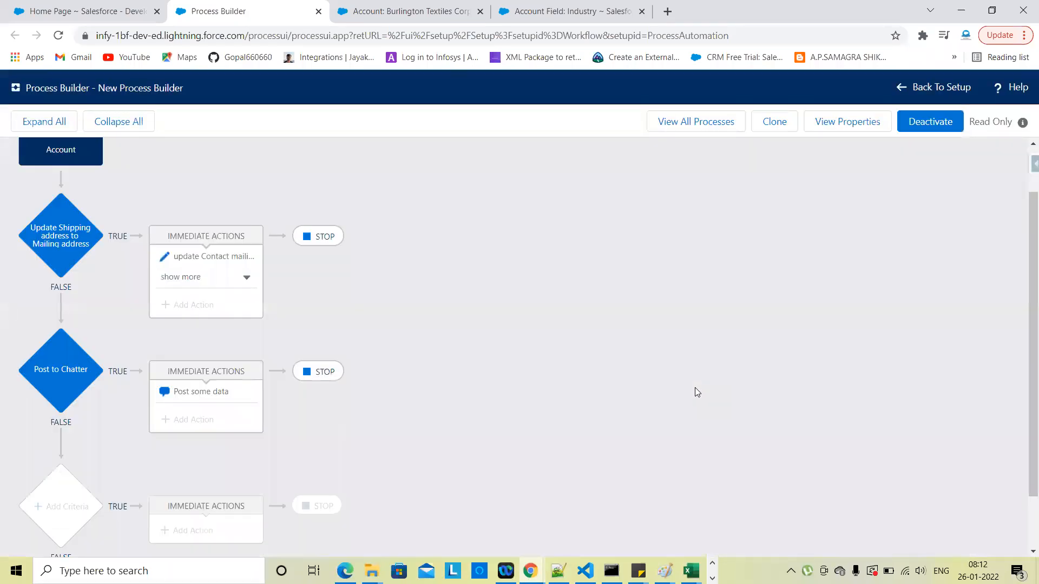
Step: Open the Burlington Textiles account in edit mode
{"action": "left_click", "coordinate": [435, 6]}
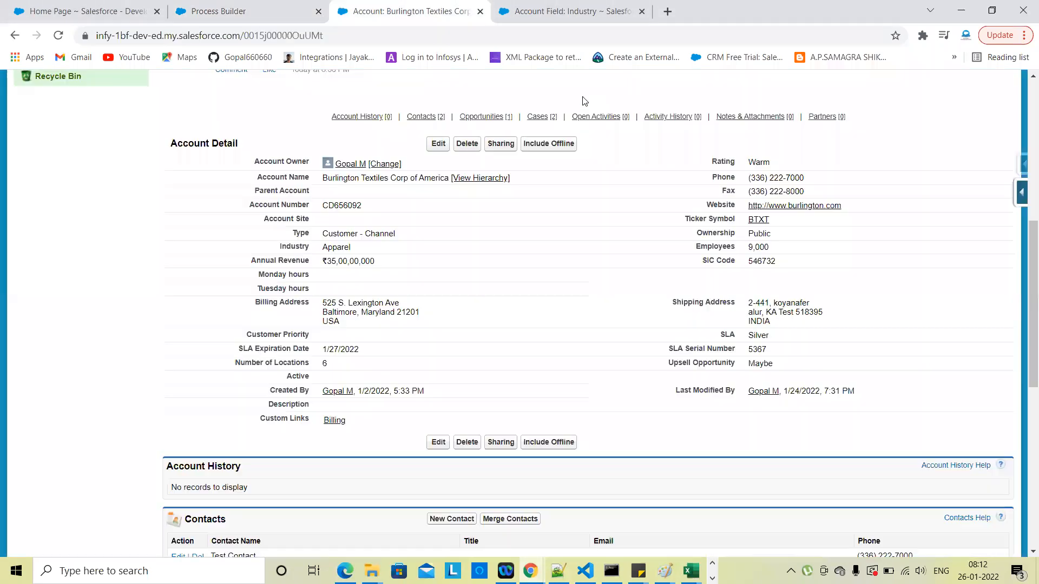
{"action": "left_click", "coordinate": [436, 145]}
{"action": "scroll", "coordinate": [648, 332], "scroll_direction": "down", "scroll_amount": 1}
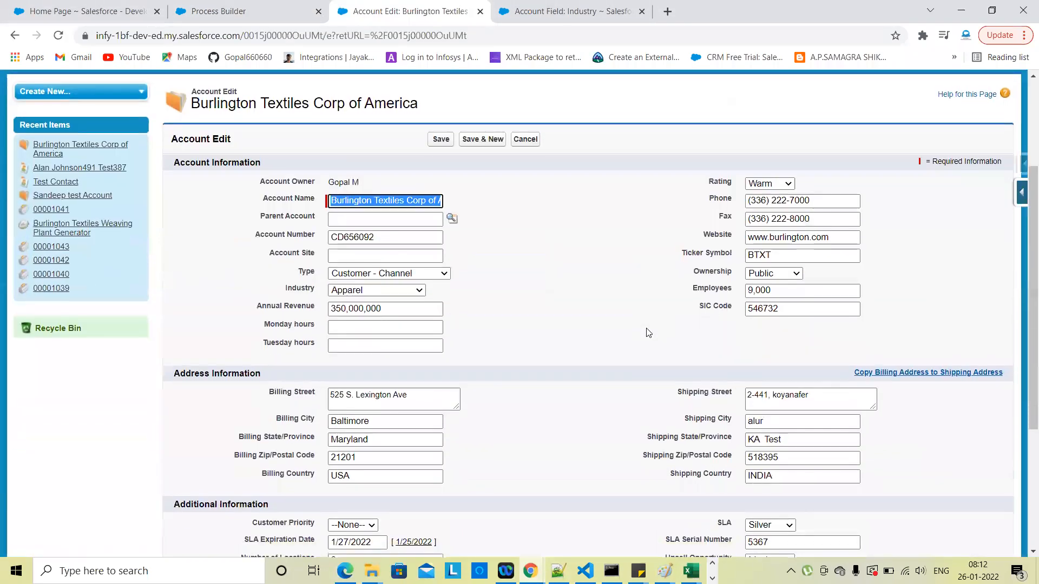
{"action": "left_click", "coordinate": [526, 140]}
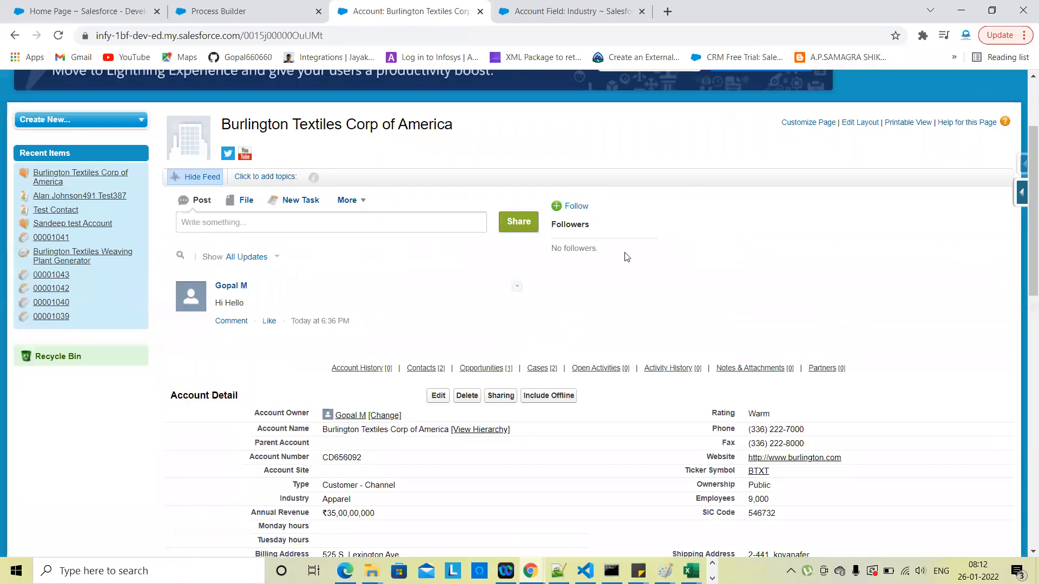
{"action": "scroll", "coordinate": [626, 257], "scroll_direction": "down", "scroll_amount": 3}
{"action": "left_click", "coordinate": [438, 395]}
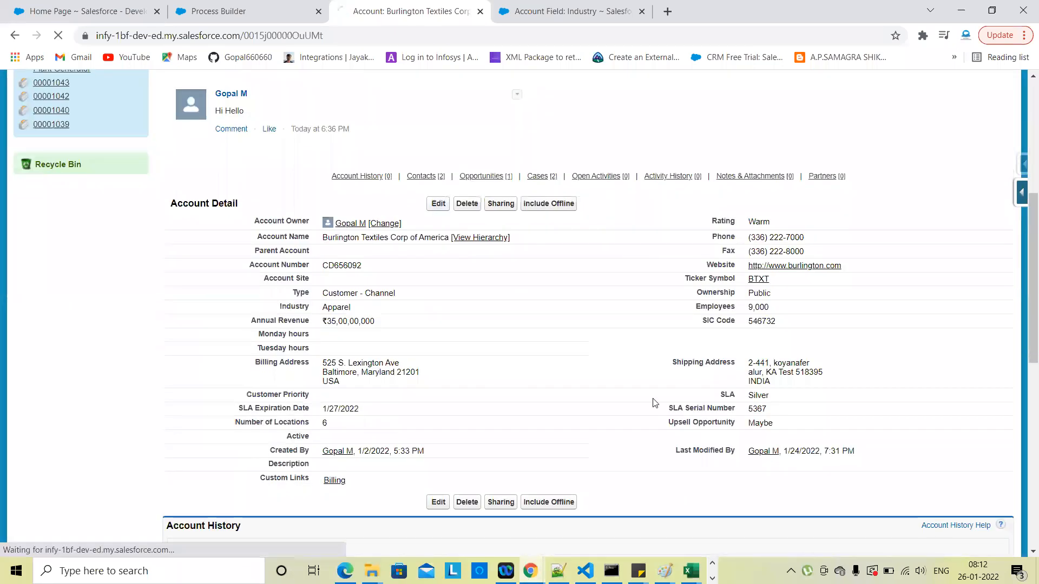
{"action": "scroll", "coordinate": [847, 215], "scroll_direction": "down", "scroll_amount": 5}
Step: Clear the shipping street, city, state, zip 518395 and country INDIA, and save the account
{"action": "left_click", "coordinate": [831, 223]}
{"action": "triple_click", "coordinate": [831, 223]}
{"action": "key", "text": "BackSpace"}
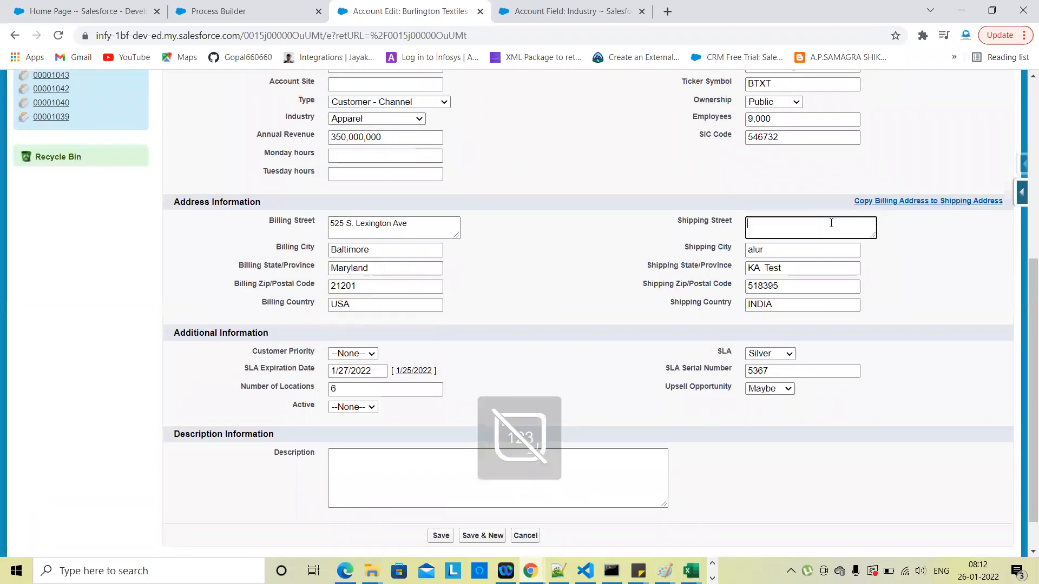
{"action": "left_click", "coordinate": [790, 254]}
{"action": "triple_click", "coordinate": [790, 253]}
{"action": "key", "text": "BackSpace"}
{"action": "triple_click", "coordinate": [790, 267]}
{"action": "key", "text": "BackSpace"}
{"action": "triple_click", "coordinate": [791, 286]}
{"action": "key", "text": "BackSpace"}
{"action": "triple_click", "coordinate": [791, 304]}
{"action": "key", "text": "BackSpace"}
{"action": "scroll", "coordinate": [540, 350], "scroll_direction": "up", "scroll_amount": 6}
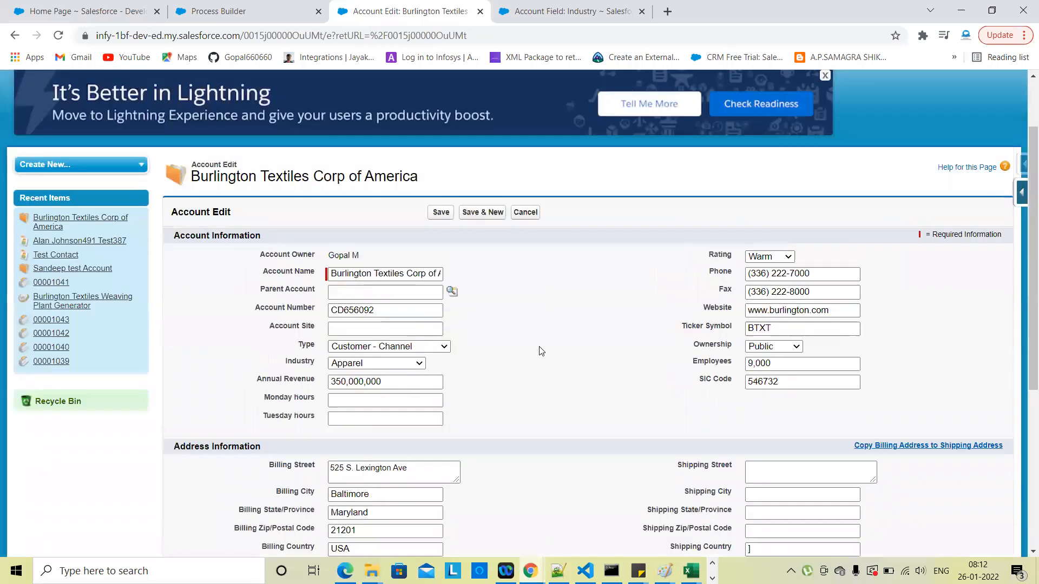
{"action": "left_click", "coordinate": [441, 298]}
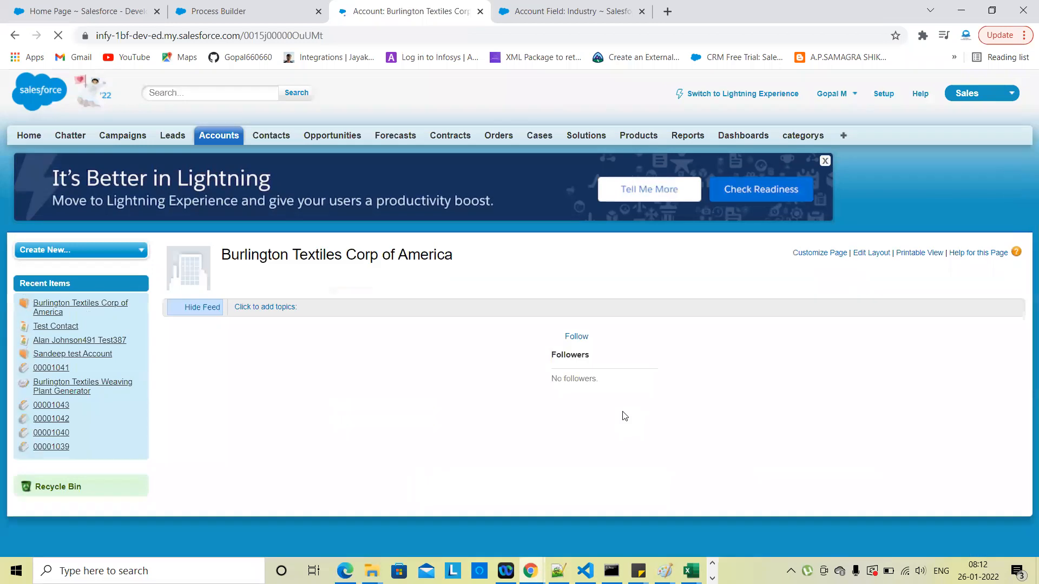
{"action": "scroll", "coordinate": [625, 416], "scroll_direction": "down", "scroll_amount": 3}
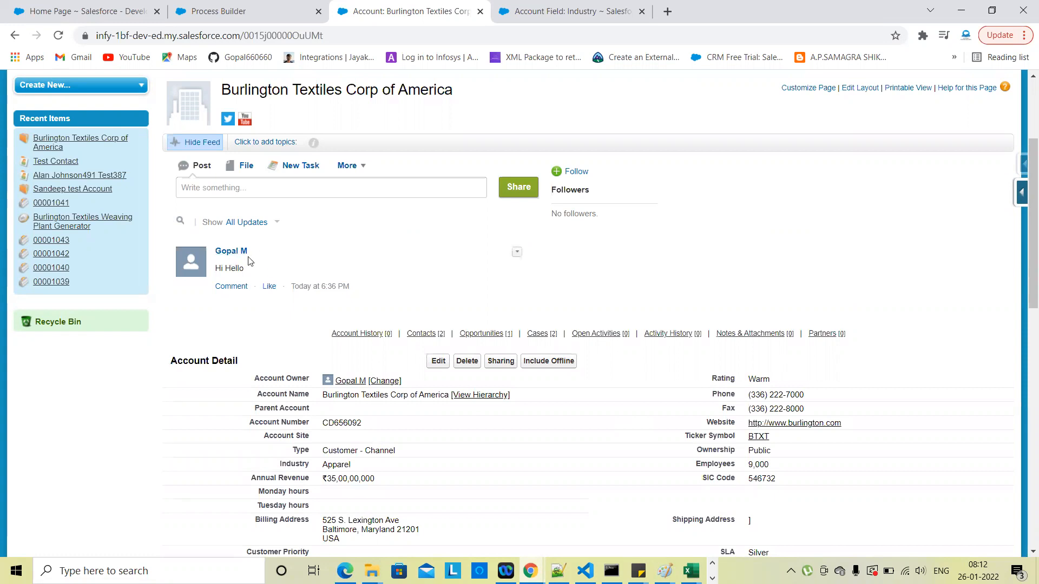
Step: Show all shipping-criterion actions in the process diagram and open a new browser tab
{"action": "left_click", "coordinate": [230, 15]}
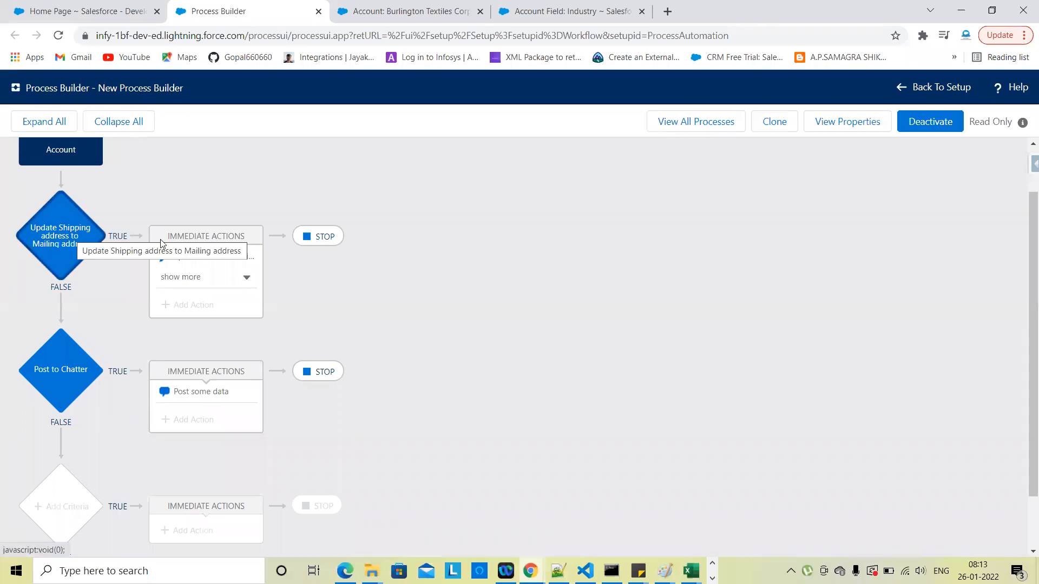
{"action": "left_click", "coordinate": [248, 279]}
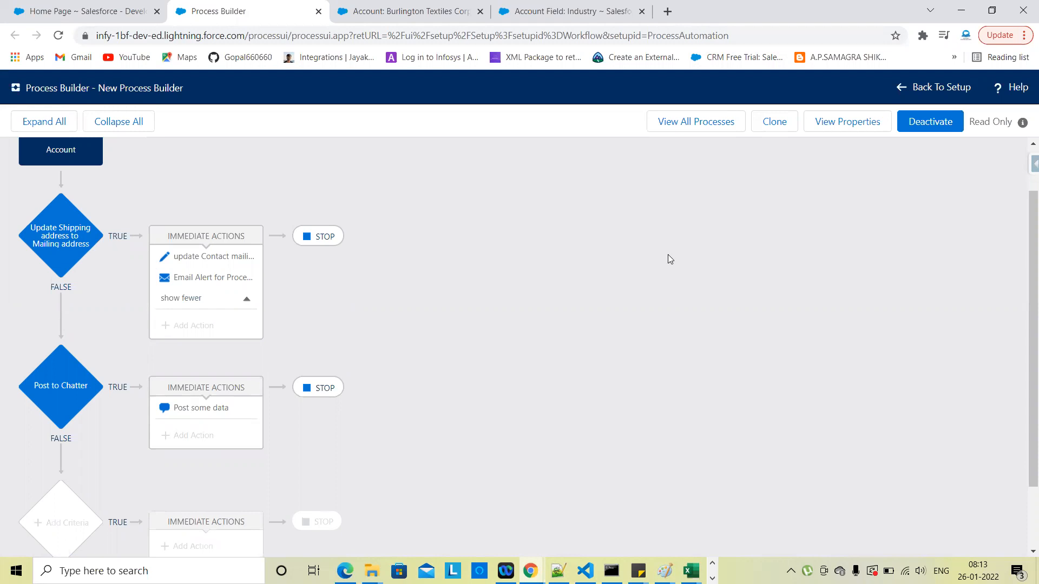
{"action": "left_click", "coordinate": [669, 15]}
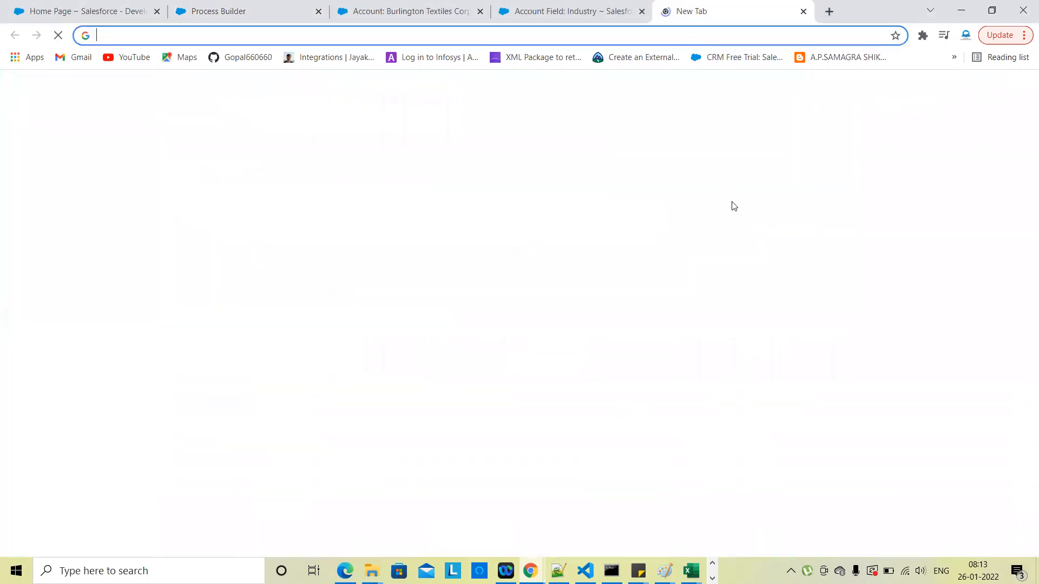
Step: Open the Gmail inbox from the new-tab page shortcut
{"action": "left_click", "coordinate": [906, 97]}
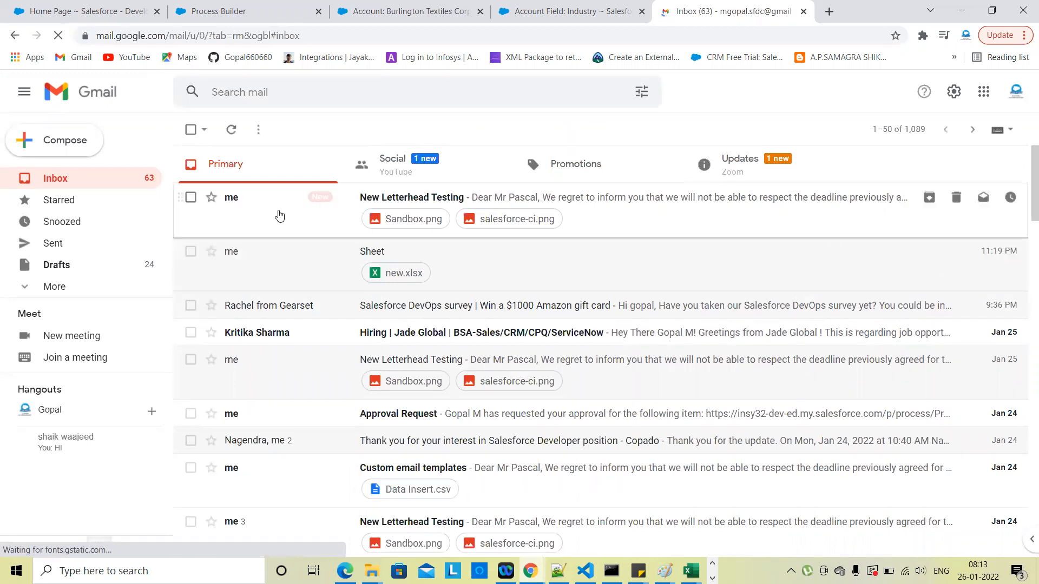
Step: Open Test Contact and the second Burlington contact in new tabs
{"action": "left_click", "coordinate": [580, 11]}
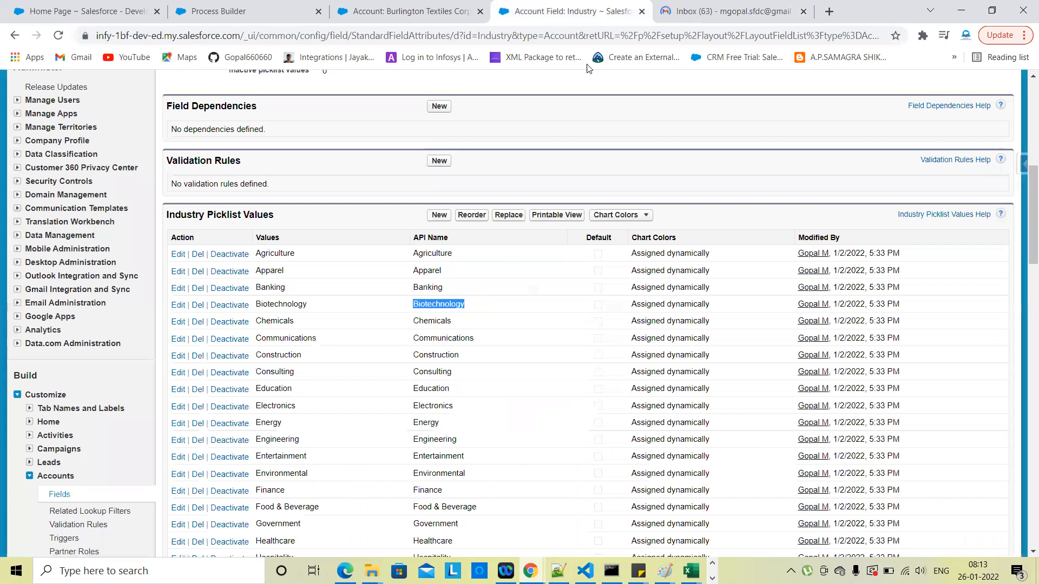
{"action": "scroll", "coordinate": [560, 134], "scroll_direction": "up", "scroll_amount": 8}
{"action": "left_click", "coordinate": [395, 11]}
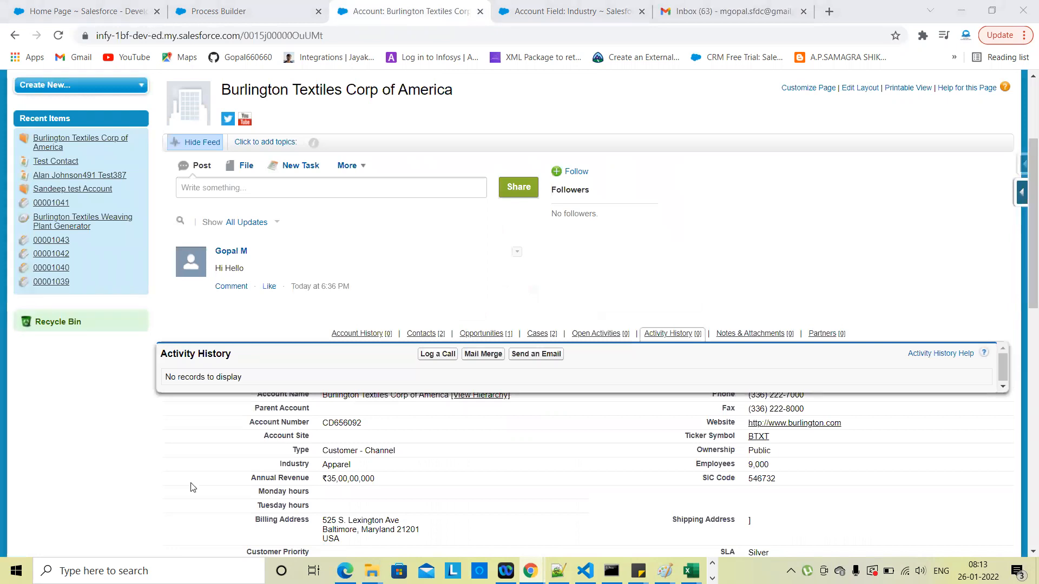
{"action": "scroll", "coordinate": [695, 421], "scroll_direction": "up", "scroll_amount": 3}
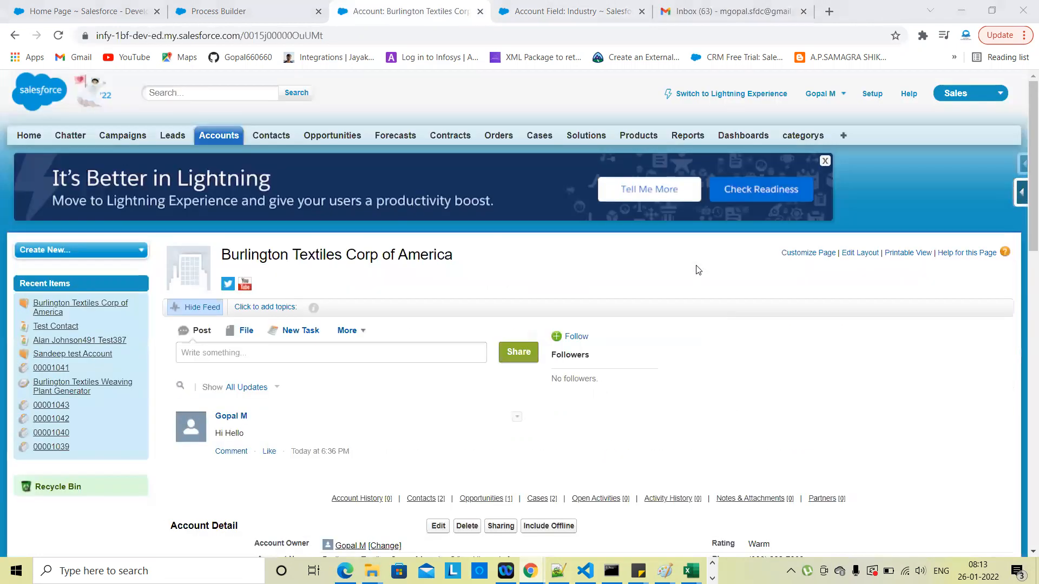
{"action": "scroll", "coordinate": [494, 295], "scroll_direction": "down", "scroll_amount": 9}
{"action": "scroll", "coordinate": [494, 294], "scroll_direction": "down", "scroll_amount": 3}
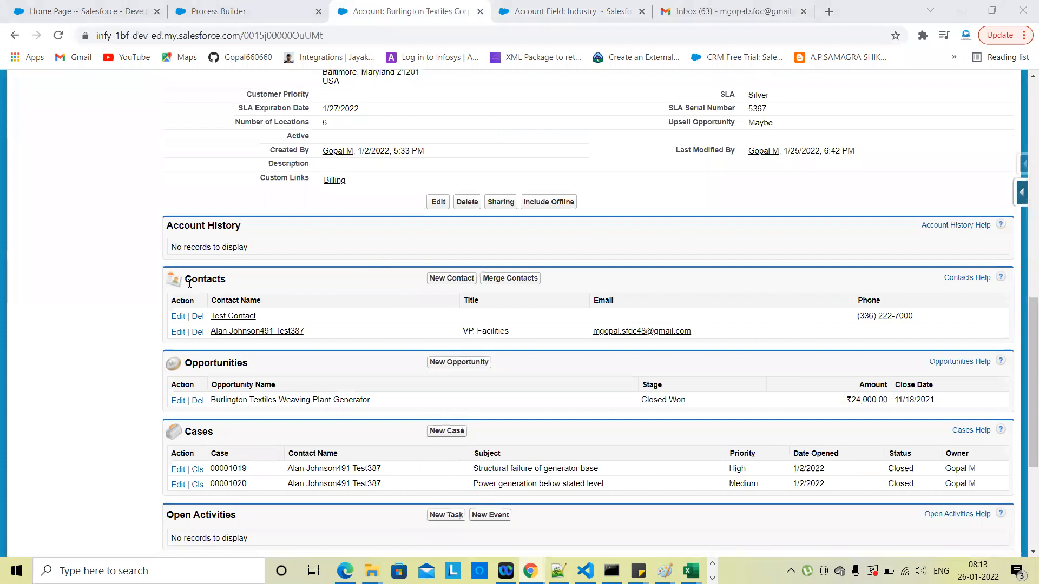
{"action": "right_click", "coordinate": [240, 318]}
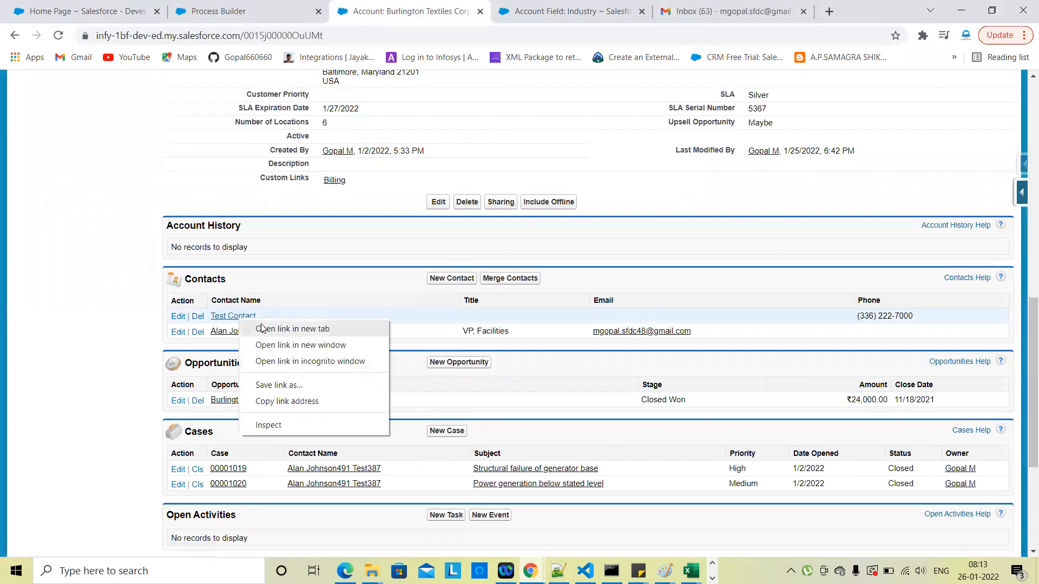
{"action": "left_click", "coordinate": [262, 329]}
{"action": "right_click", "coordinate": [254, 334]}
{"action": "left_click", "coordinate": [264, 345]}
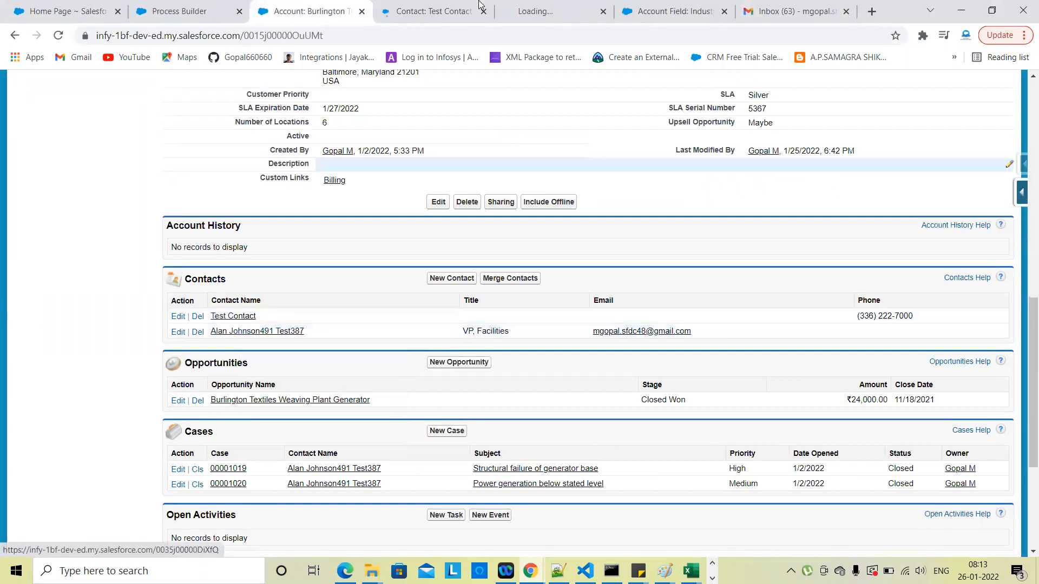
Step: Review Test Contact, then empty the account's Shipping Country inline and save
{"action": "left_click", "coordinate": [433, 11]}
{"action": "scroll", "coordinate": [416, 366], "scroll_direction": "down", "scroll_amount": 6}
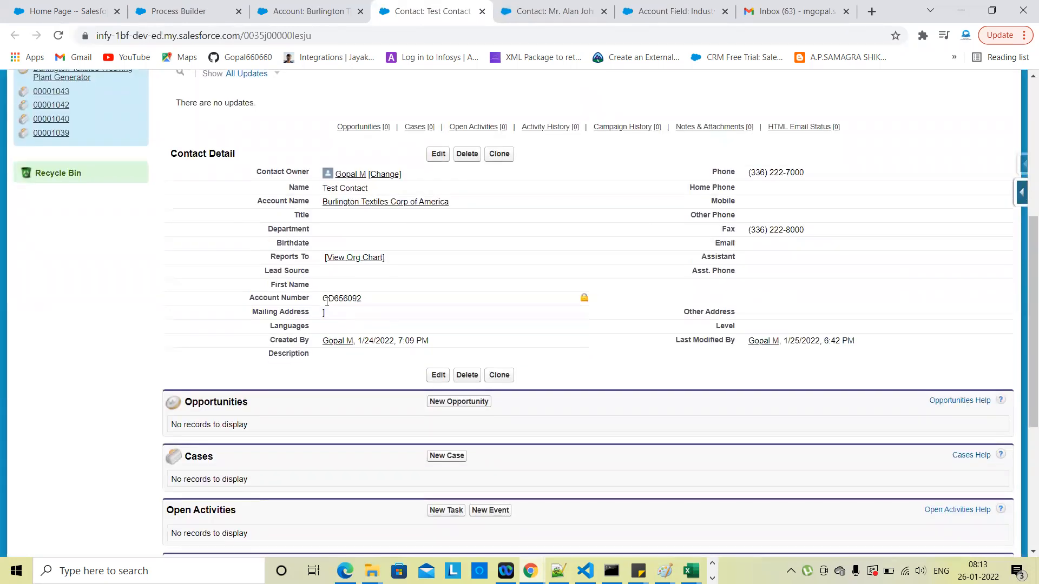
{"action": "scroll", "coordinate": [347, 320], "scroll_direction": "up", "scroll_amount": 4, "text": "ctrl"}
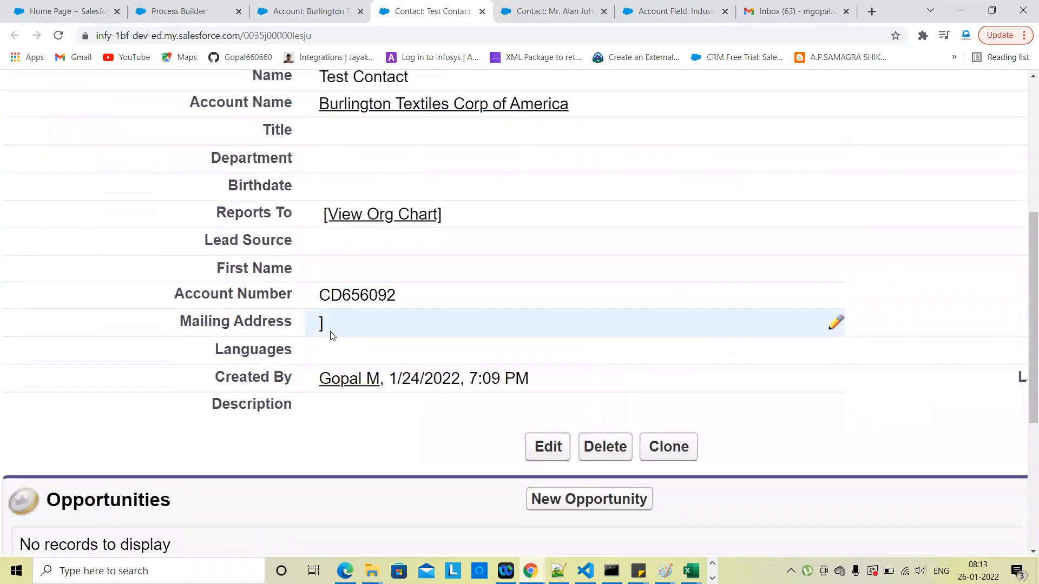
{"action": "scroll", "coordinate": [333, 336], "scroll_direction": "down", "scroll_amount": 4, "text": "ctrl"}
{"action": "left_click", "coordinate": [308, 11]}
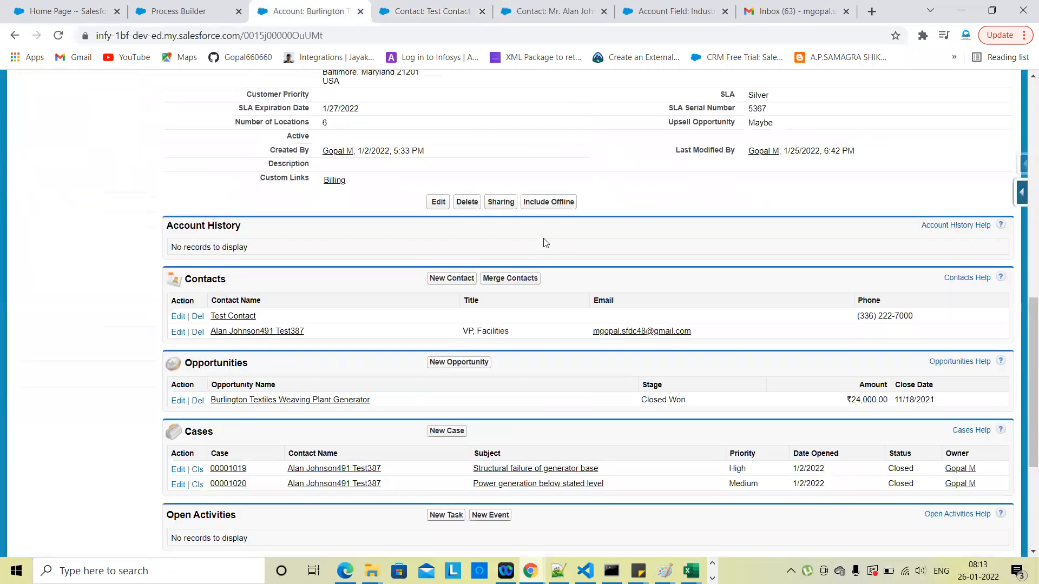
{"action": "scroll", "coordinate": [546, 243], "scroll_direction": "up", "scroll_amount": 3}
{"action": "double_click", "coordinate": [771, 211]}
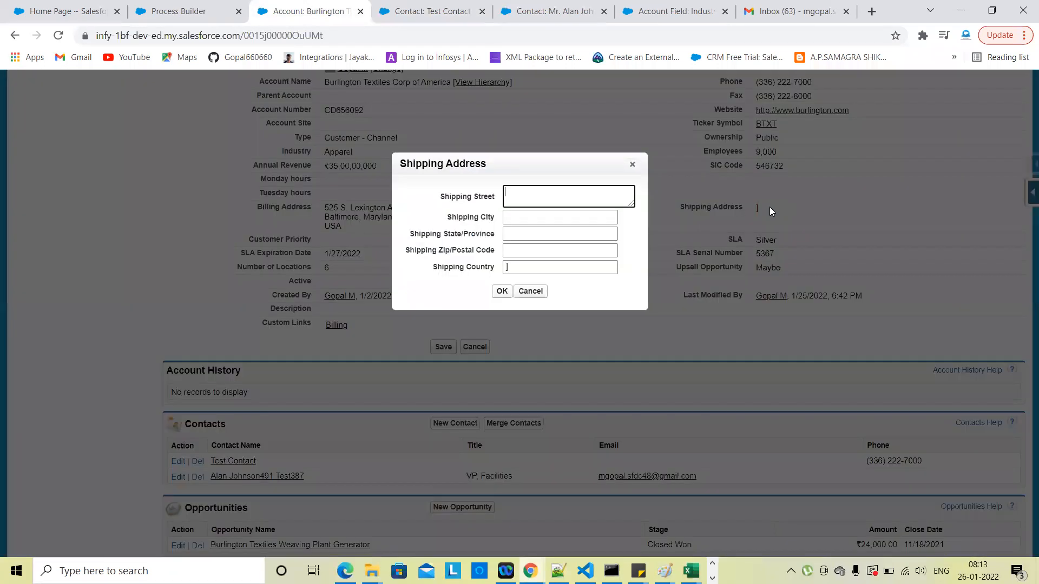
{"action": "left_click", "coordinate": [550, 267]}
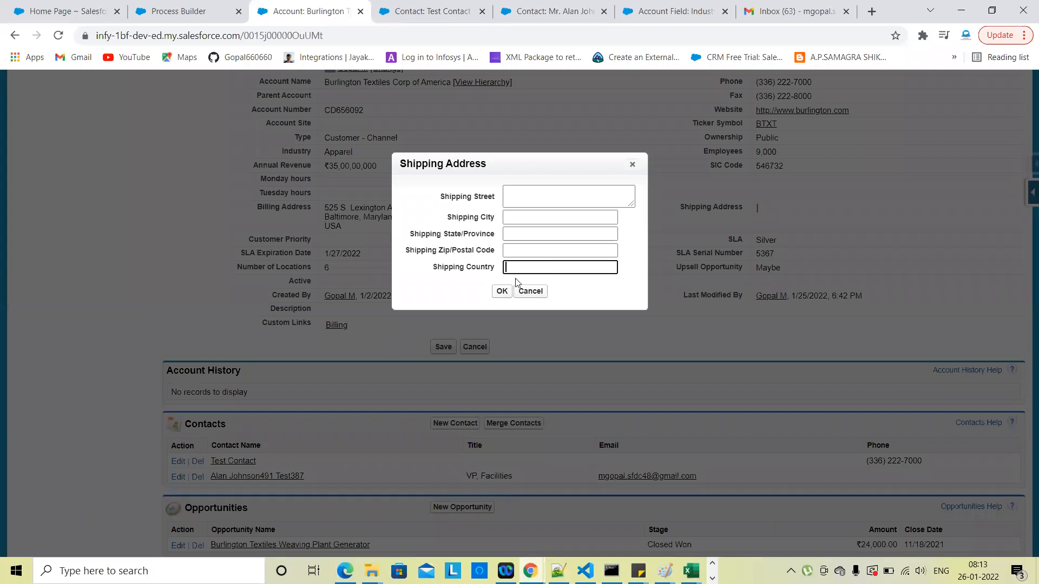
{"action": "left_click", "coordinate": [502, 291]}
{"action": "left_click", "coordinate": [441, 349]}
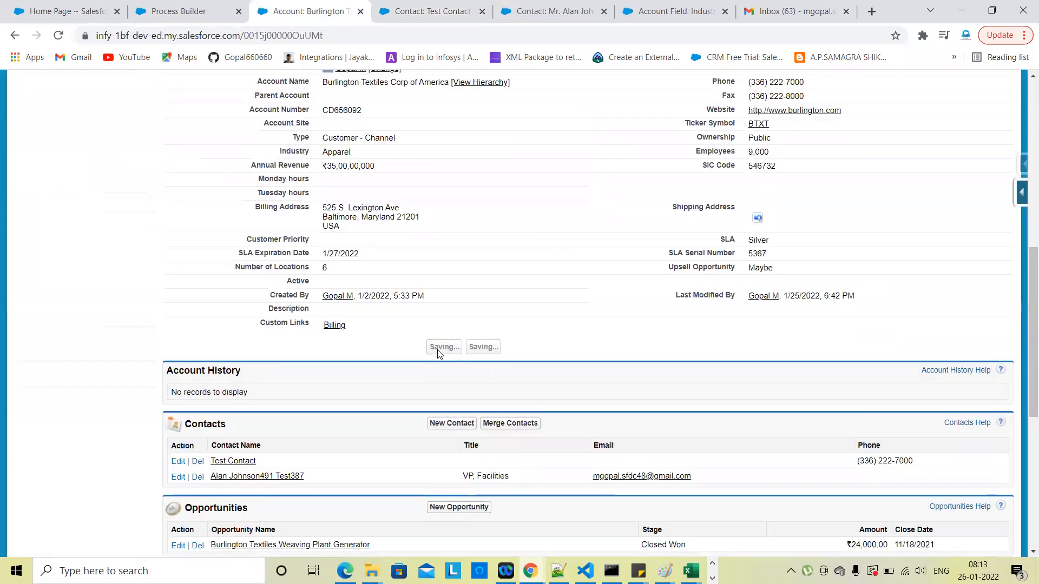
Step: Reload both contacts to confirm their mailing addresses are blank, then return to Process Builder
{"action": "left_click", "coordinate": [407, 10]}
{"action": "left_click", "coordinate": [56, 43]}
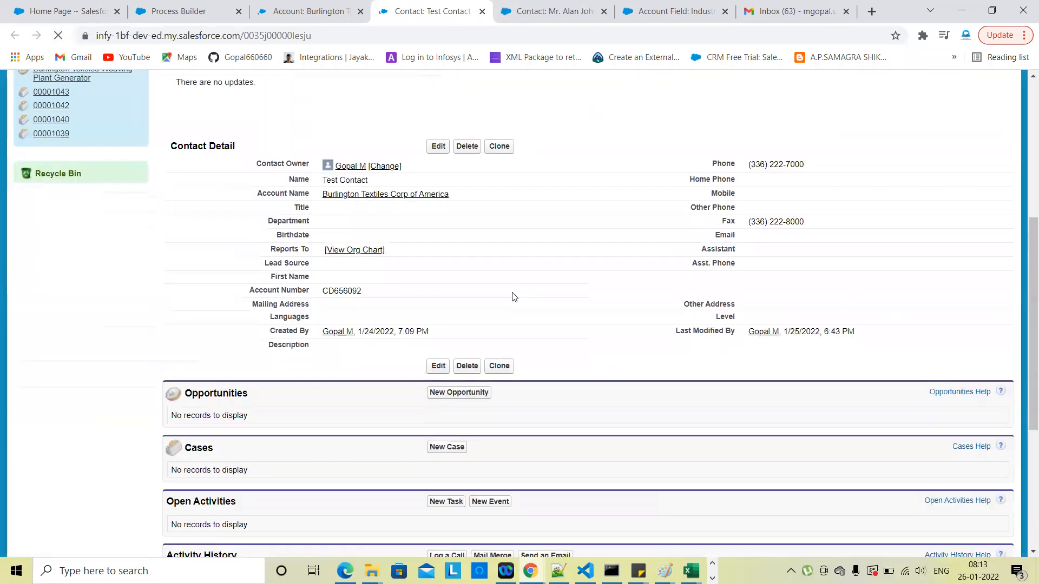
{"action": "left_click", "coordinate": [551, 8]}
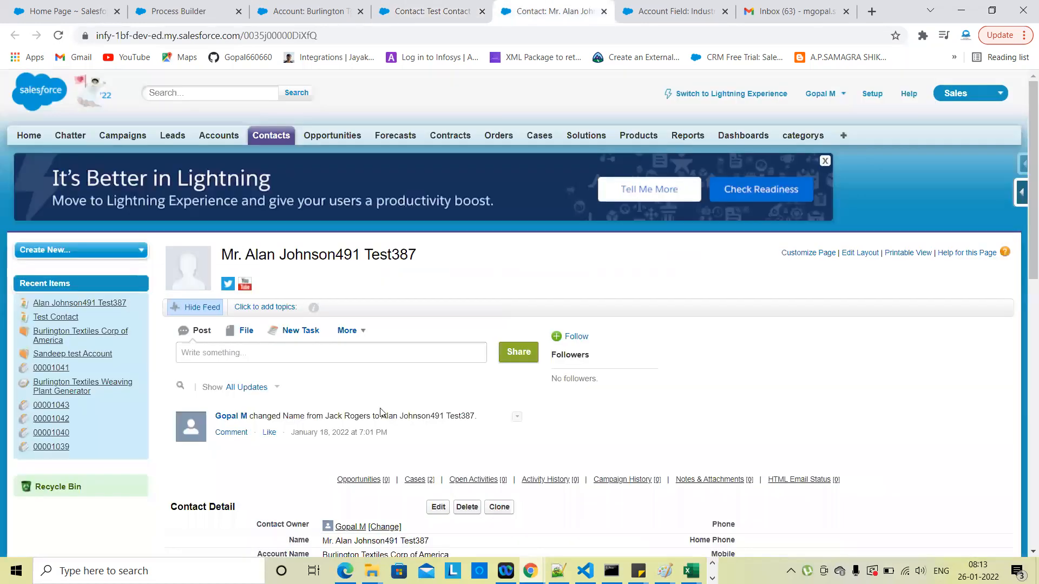
{"action": "scroll", "coordinate": [381, 413], "scroll_direction": "down", "scroll_amount": 6}
{"action": "left_click", "coordinate": [59, 36]}
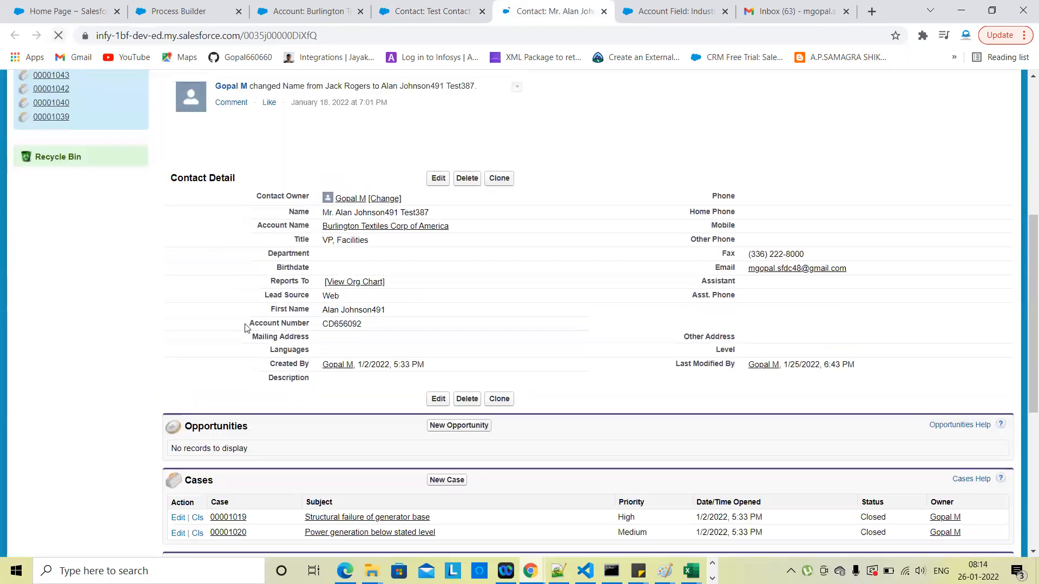
{"action": "left_click", "coordinate": [206, 4]}
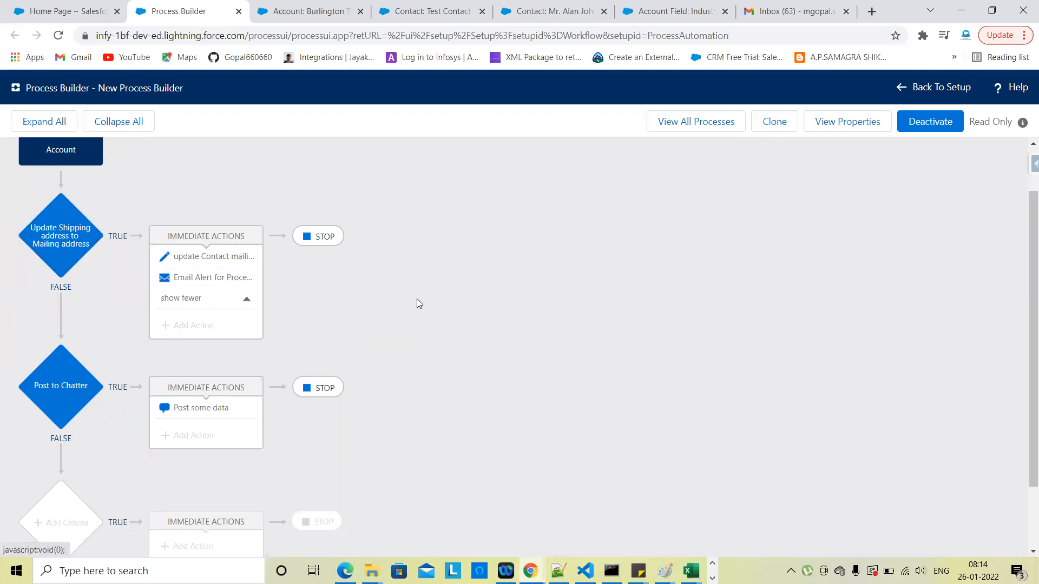
Step: Open the Post to Chatter criteria (Industry equals Banking, Industry is changed) and its Post some data action
{"action": "scroll", "coordinate": [417, 302], "scroll_direction": "up", "scroll_amount": 1}
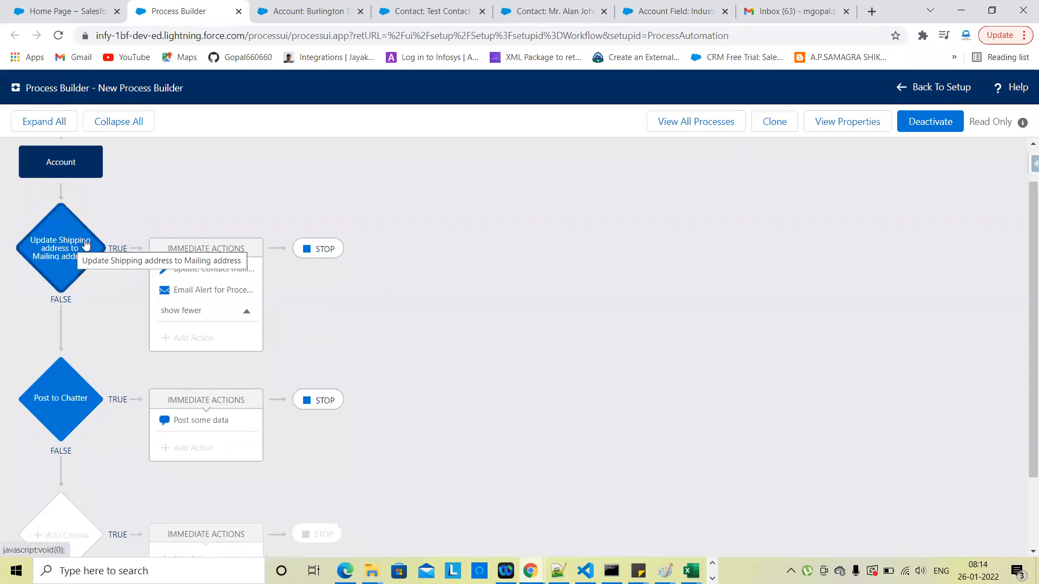
{"action": "left_click", "coordinate": [66, 416]}
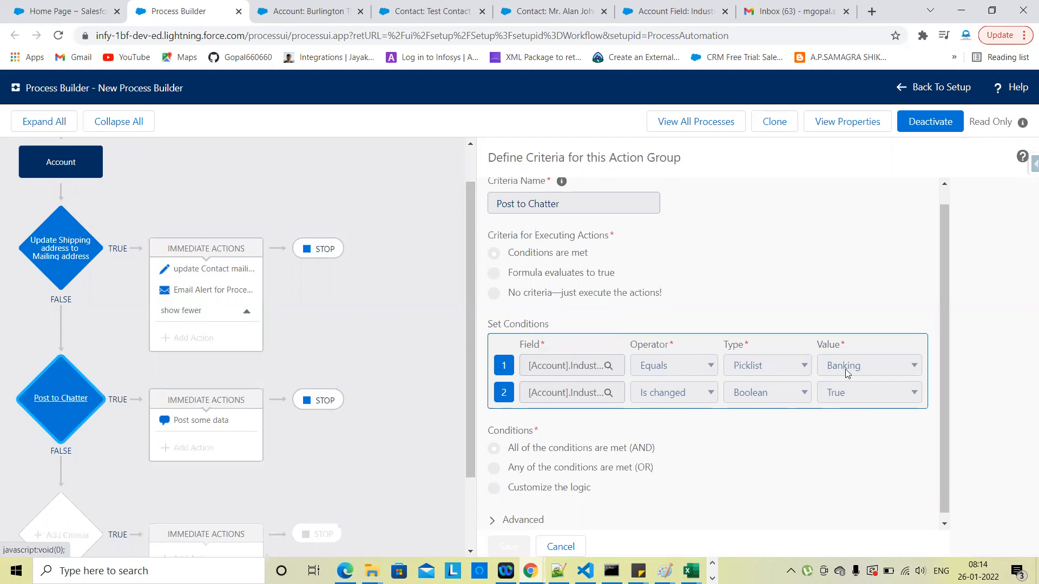
{"action": "left_click", "coordinate": [217, 425]}
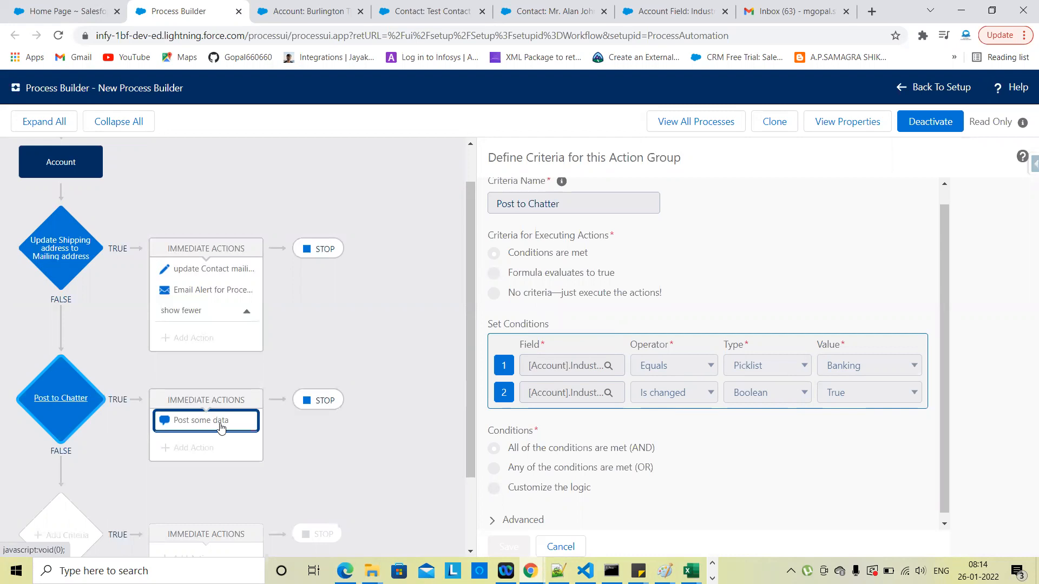
Step: Change Burlington Textiles' Industry from Apparel to Banking and save the account
{"action": "left_click", "coordinate": [305, 6]}
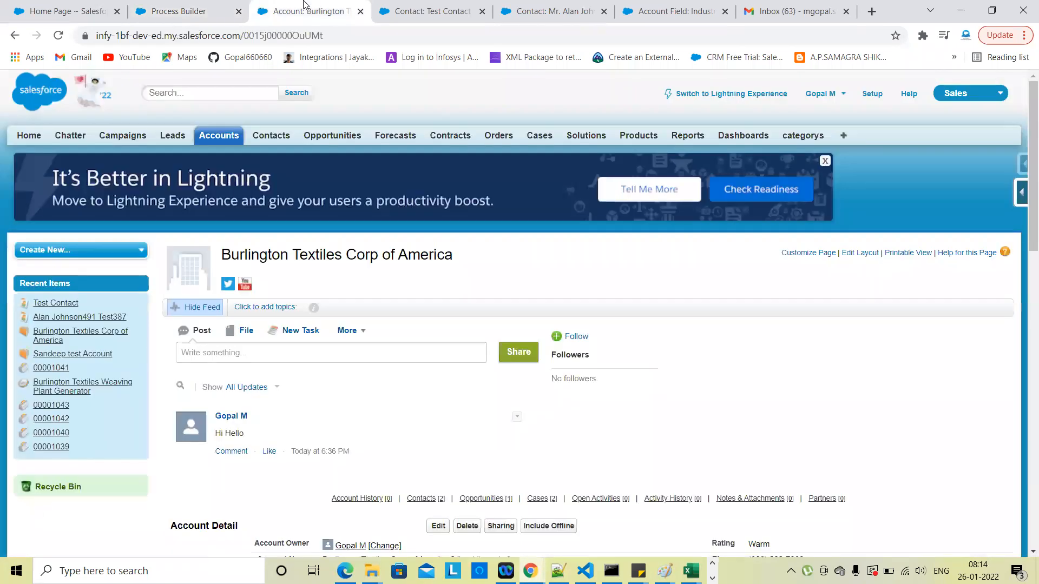
{"action": "scroll", "coordinate": [454, 325], "scroll_direction": "down", "scroll_amount": 3}
{"action": "left_click", "coordinate": [430, 351]}
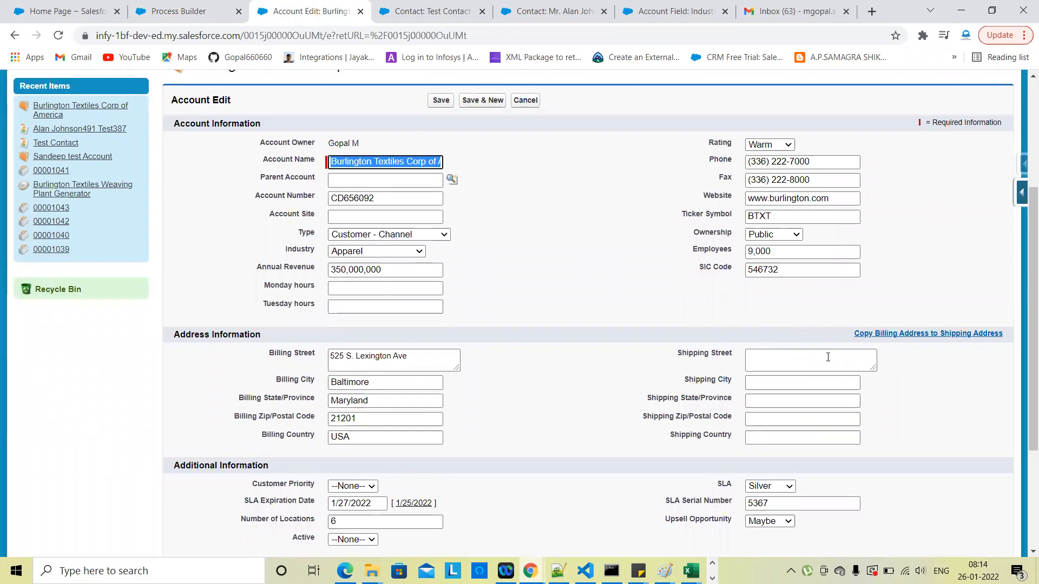
{"action": "scroll", "coordinate": [591, 444], "scroll_direction": "down", "scroll_amount": 1}
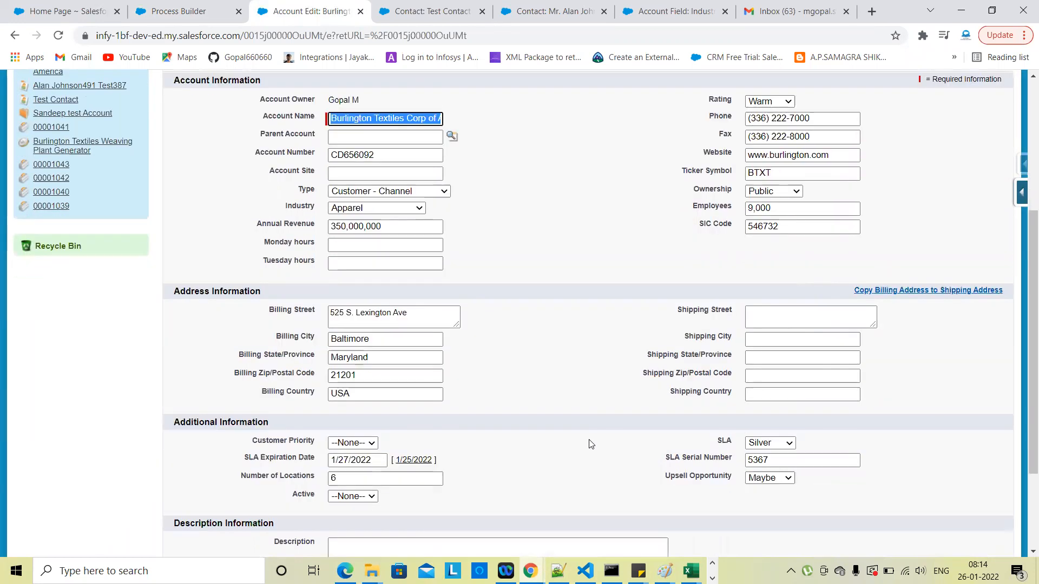
{"action": "scroll", "coordinate": [591, 444], "scroll_direction": "up", "scroll_amount": 1}
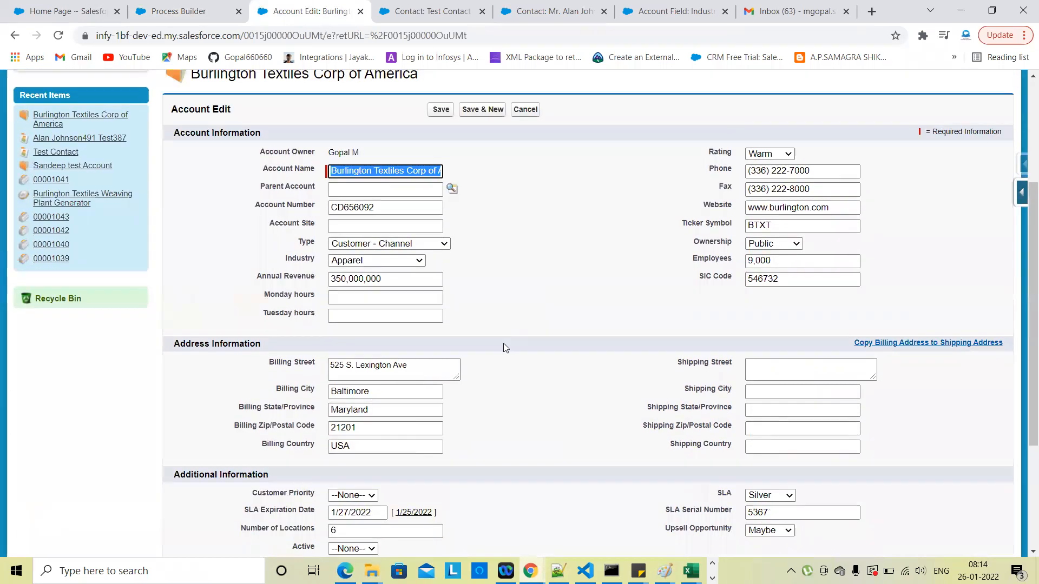
{"action": "left_click", "coordinate": [398, 245]}
{"action": "left_click", "coordinate": [514, 255]}
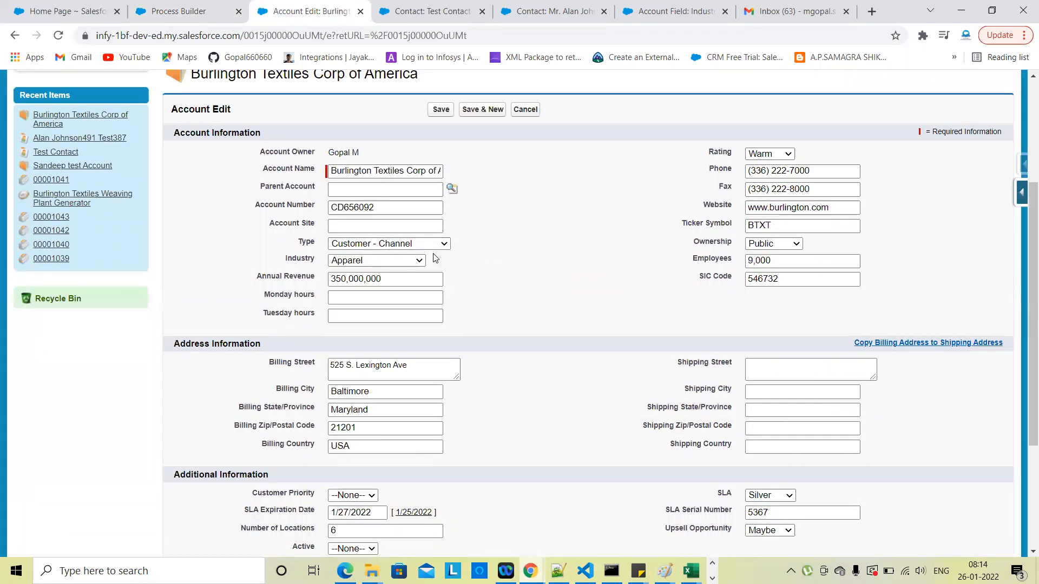
{"action": "left_click", "coordinate": [412, 260]}
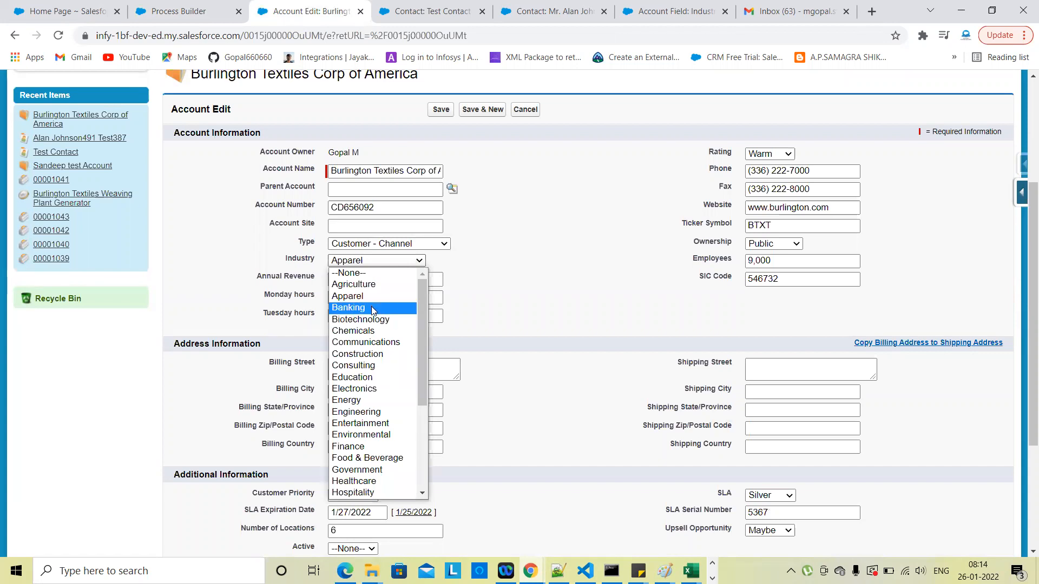
{"action": "left_click", "coordinate": [373, 308]}
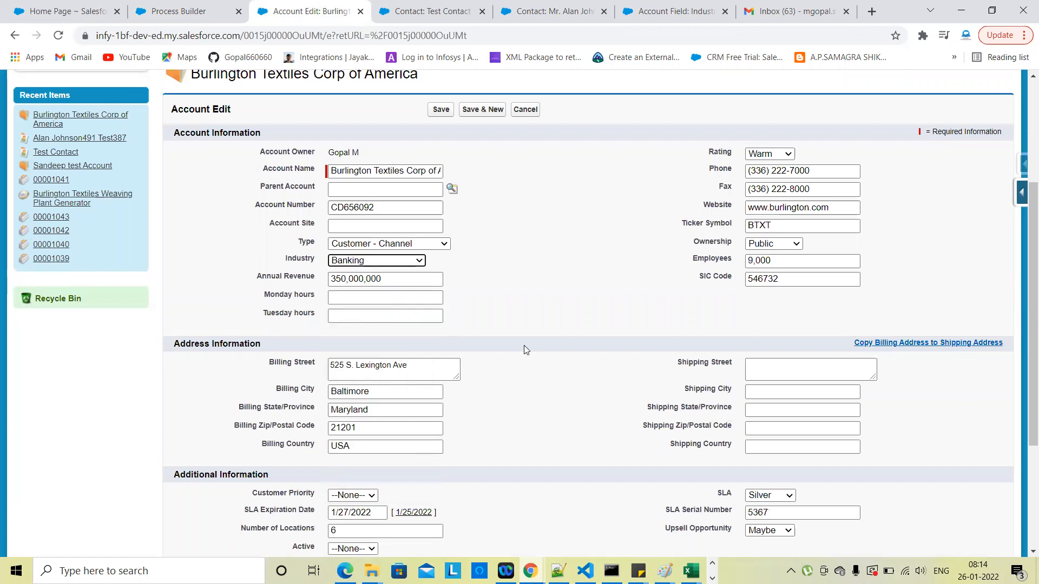
{"action": "scroll", "coordinate": [524, 375], "scroll_direction": "down", "scroll_amount": 1}
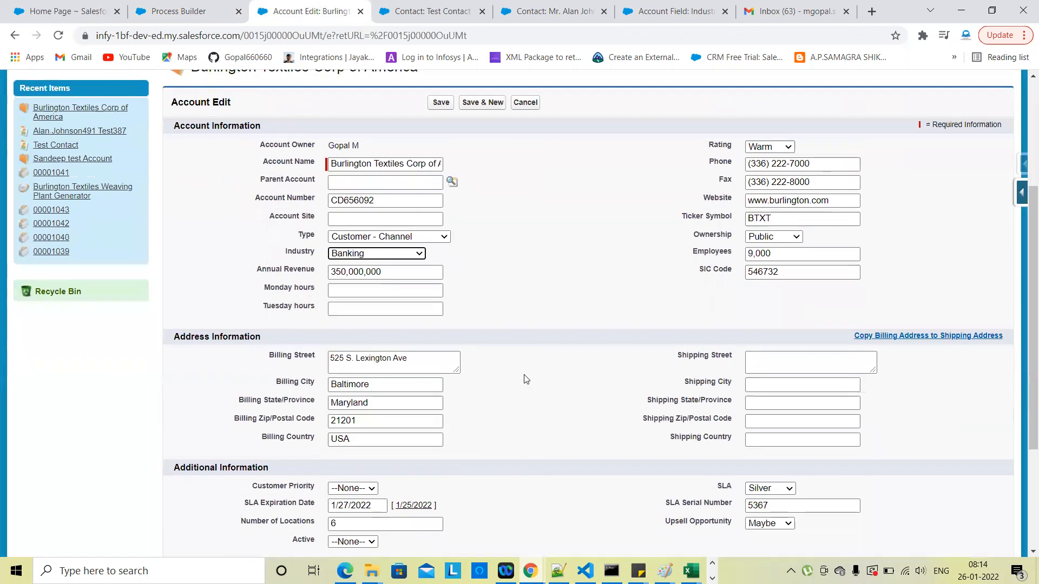
{"action": "left_click", "coordinate": [453, 106]}
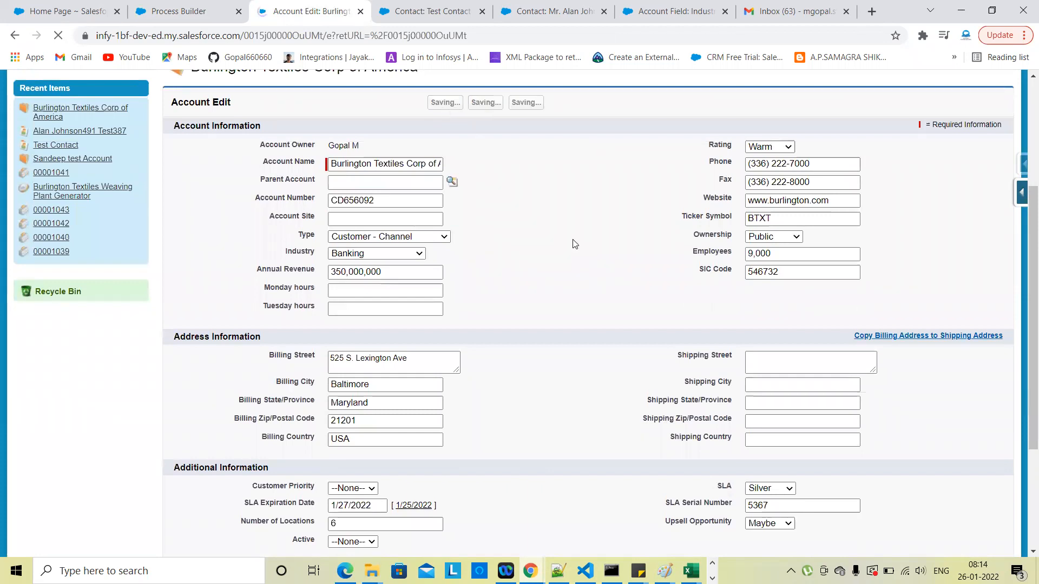
{"action": "scroll", "coordinate": [688, 413], "scroll_direction": "down", "scroll_amount": 2}
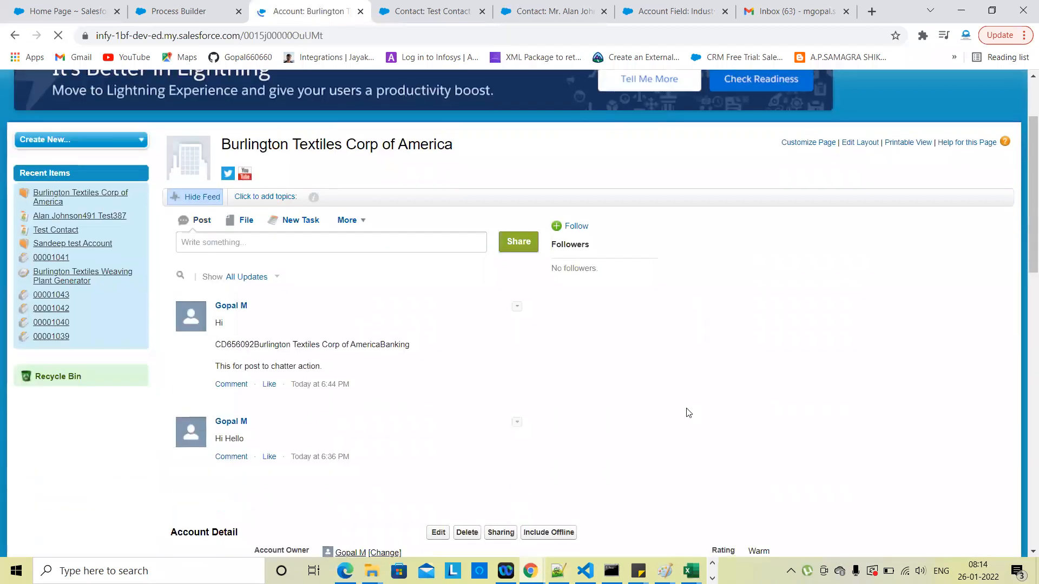
{"action": "scroll", "coordinate": [689, 414], "scroll_direction": "down", "scroll_amount": 1}
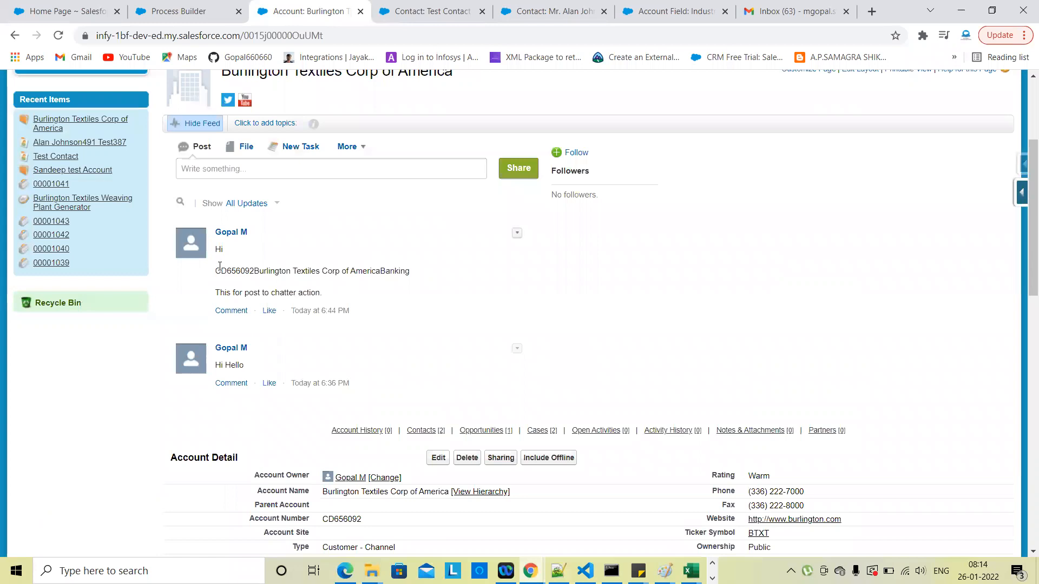
{"action": "left_click", "coordinate": [179, 11]}
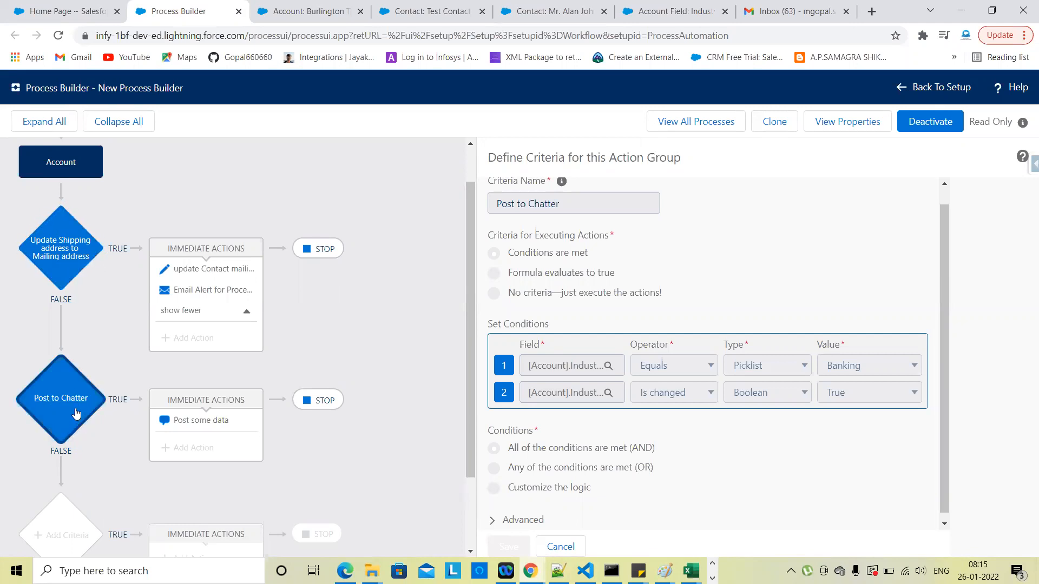
{"action": "left_click", "coordinate": [208, 429]}
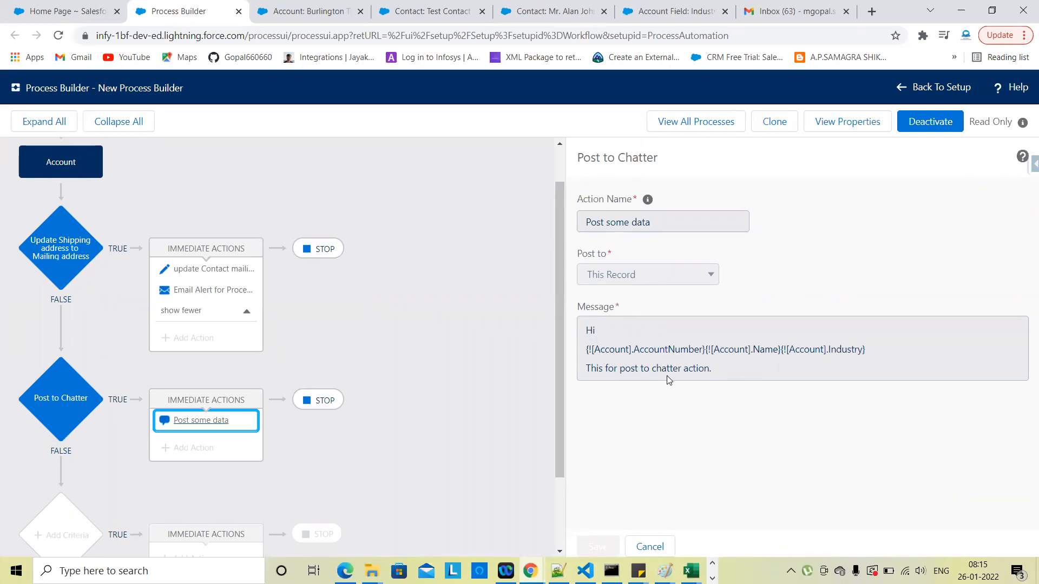
{"action": "left_click", "coordinate": [347, 10]}
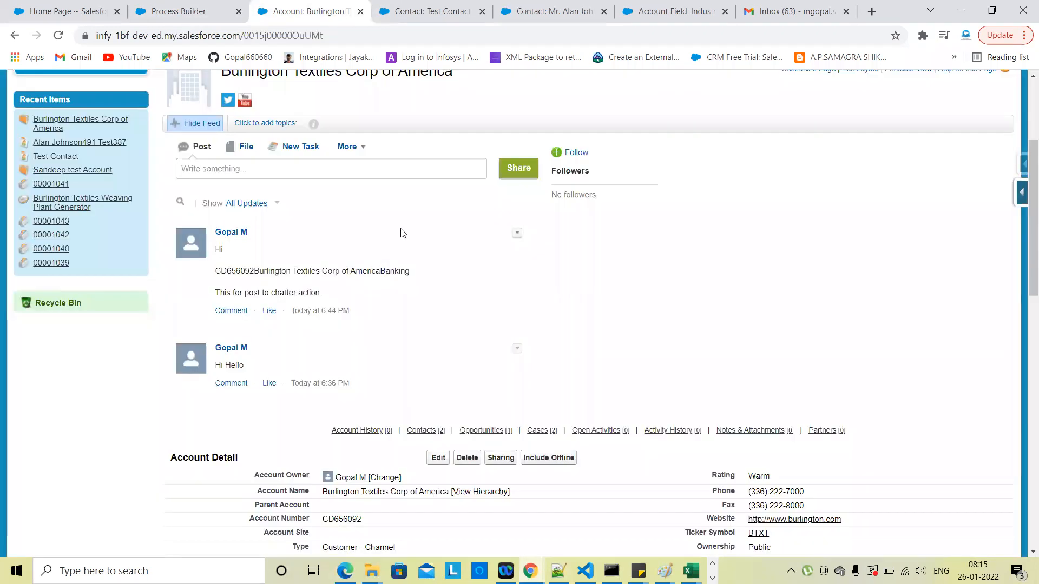
{"action": "scroll", "coordinate": [401, 232], "scroll_direction": "up", "scroll_amount": 5, "text": "ctrl"}
{"action": "scroll", "coordinate": [102, 262], "scroll_direction": "left", "scroll_amount": 1}
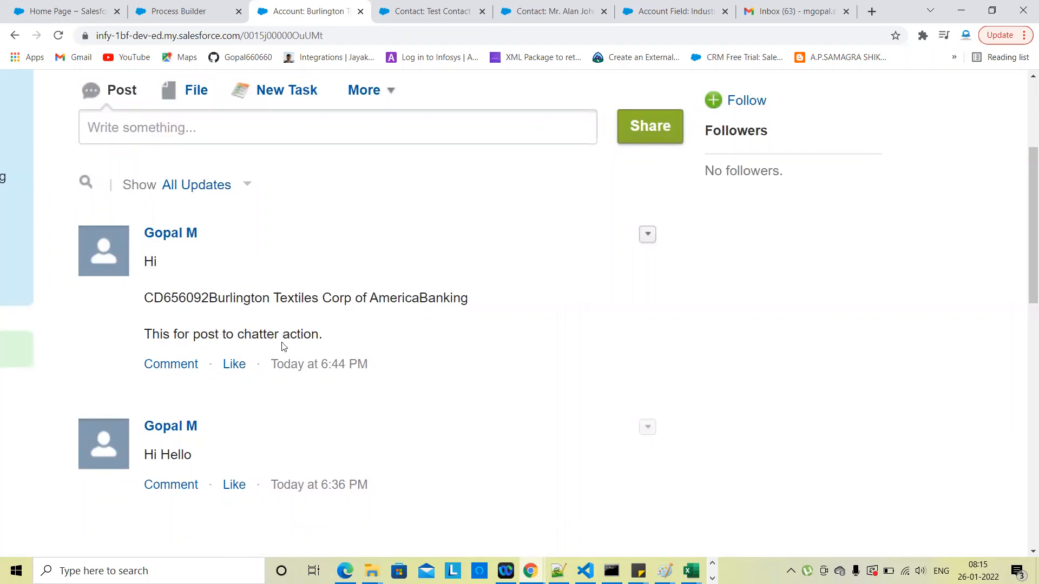
{"action": "scroll", "coordinate": [281, 346], "scroll_direction": "down", "scroll_amount": 1, "text": "ctrl"}
{"action": "scroll", "coordinate": [391, 407], "scroll_direction": "down", "scroll_amount": 5}
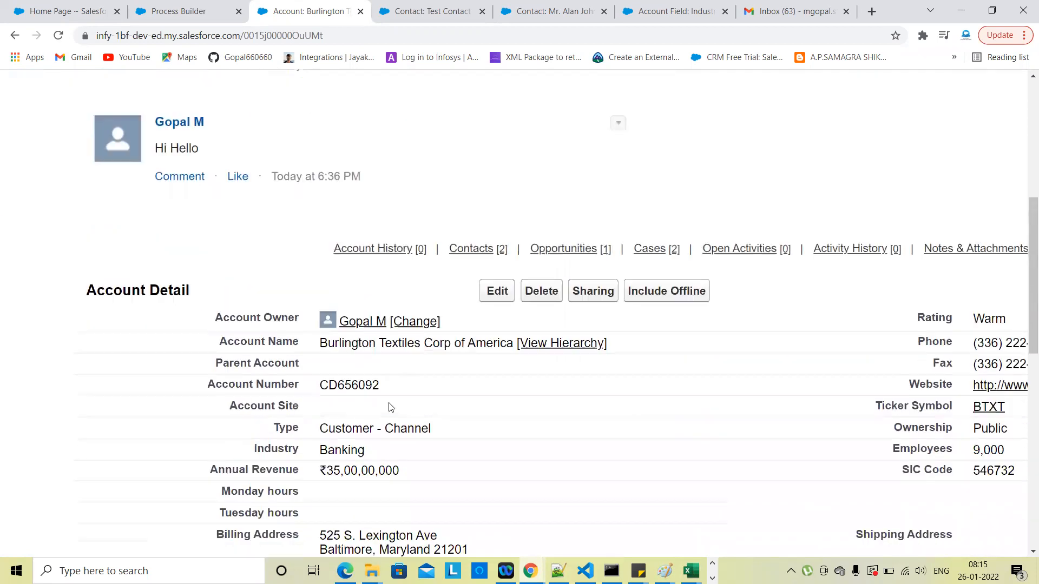
{"action": "scroll", "coordinate": [394, 391], "scroll_direction": "up", "scroll_amount": 3}
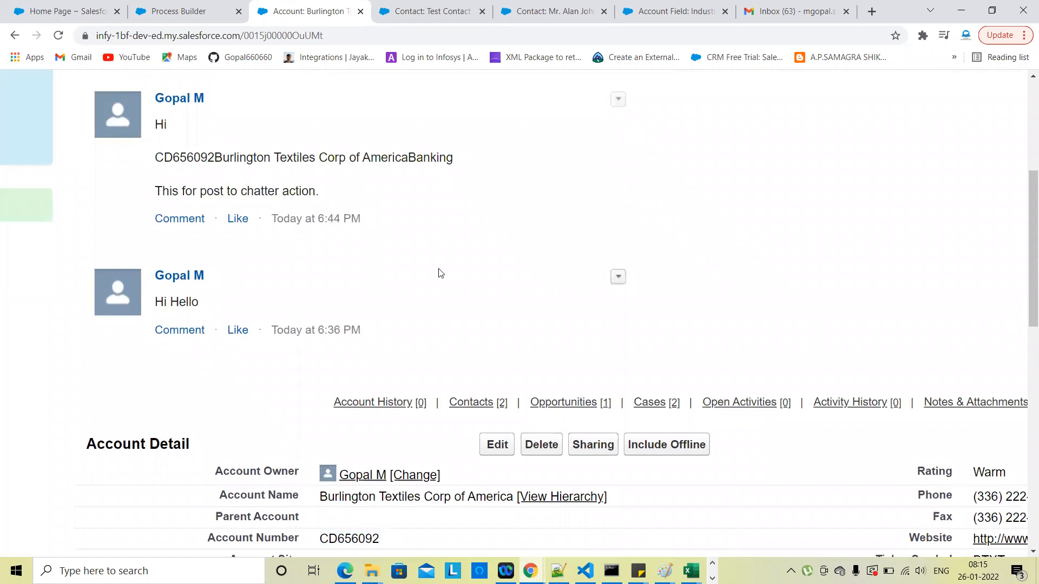
{"action": "scroll", "coordinate": [386, 449], "scroll_direction": "down", "scroll_amount": 2}
{"action": "scroll", "coordinate": [379, 435], "scroll_direction": "up", "scroll_amount": 1}
{"action": "scroll", "coordinate": [377, 435], "scroll_direction": "up", "scroll_amount": 1}
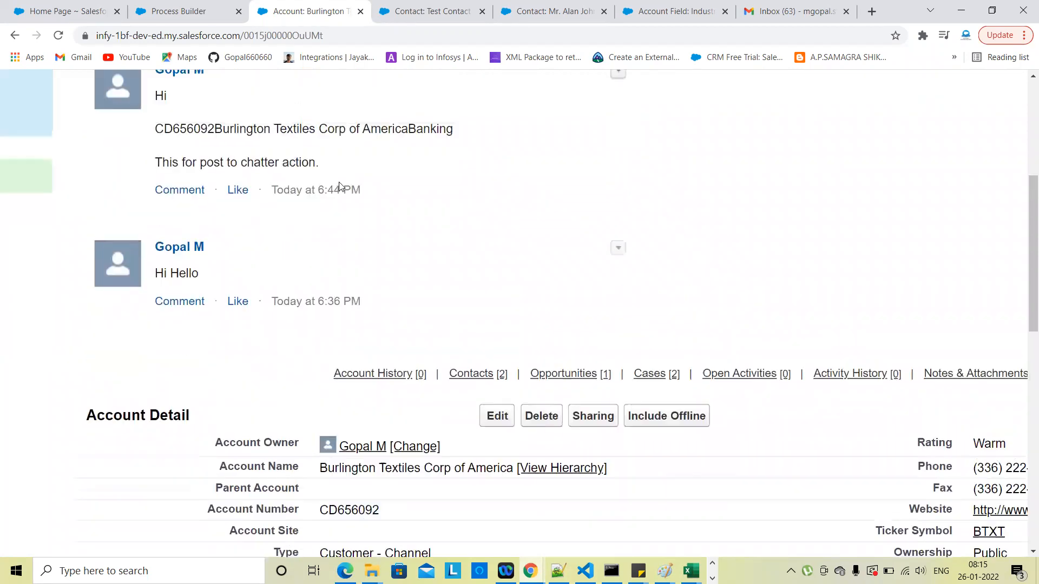
{"action": "scroll", "coordinate": [355, 357], "scroll_direction": "down", "scroll_amount": 1}
{"action": "scroll", "coordinate": [346, 271], "scroll_direction": "up", "scroll_amount": 2}
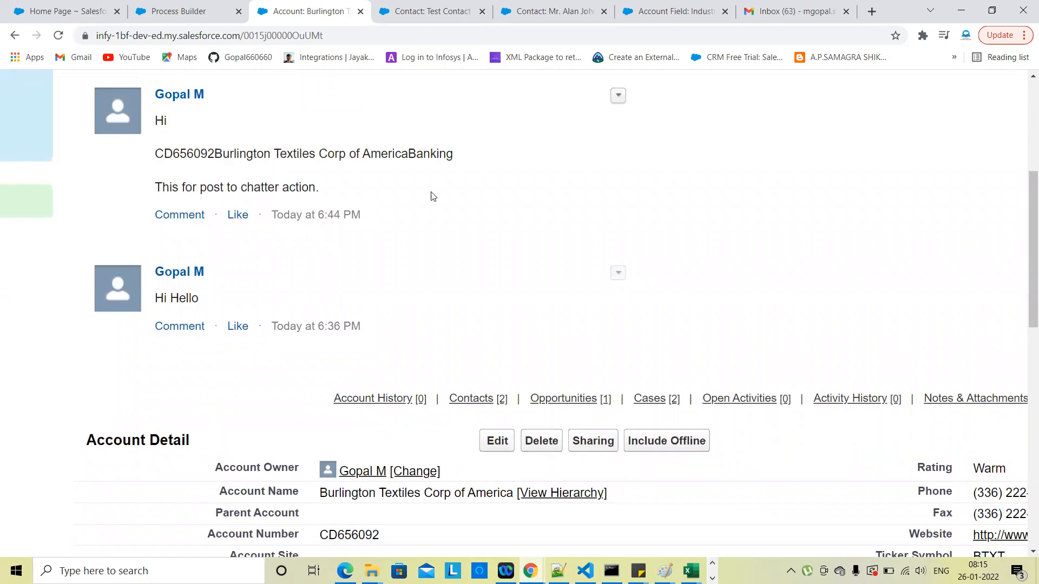
{"action": "scroll", "coordinate": [433, 196], "scroll_direction": "down", "scroll_amount": 3}
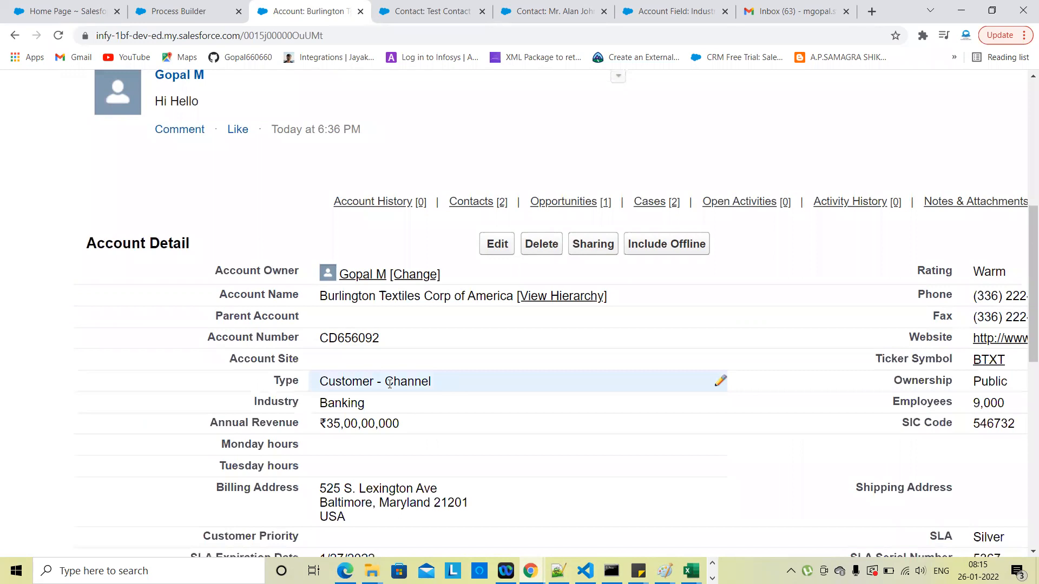
{"action": "scroll", "coordinate": [390, 383], "scroll_direction": "down", "scroll_amount": 3}
{"action": "scroll", "coordinate": [389, 178], "scroll_direction": "up", "scroll_amount": 2}
{"action": "scroll", "coordinate": [390, 177], "scroll_direction": "up", "scroll_amount": 3}
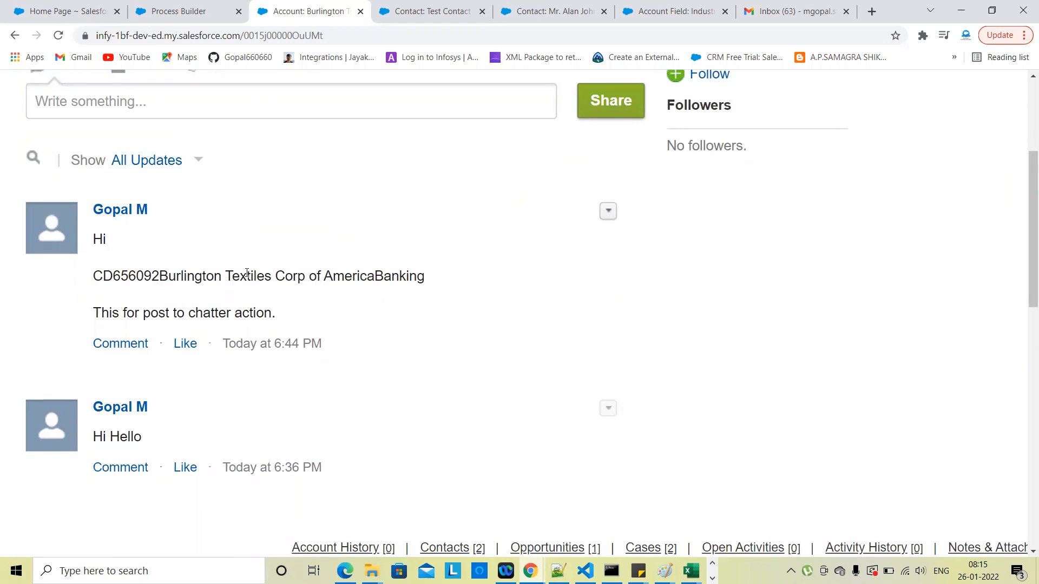
{"action": "scroll", "coordinate": [247, 273], "scroll_direction": "down", "scroll_amount": 3}
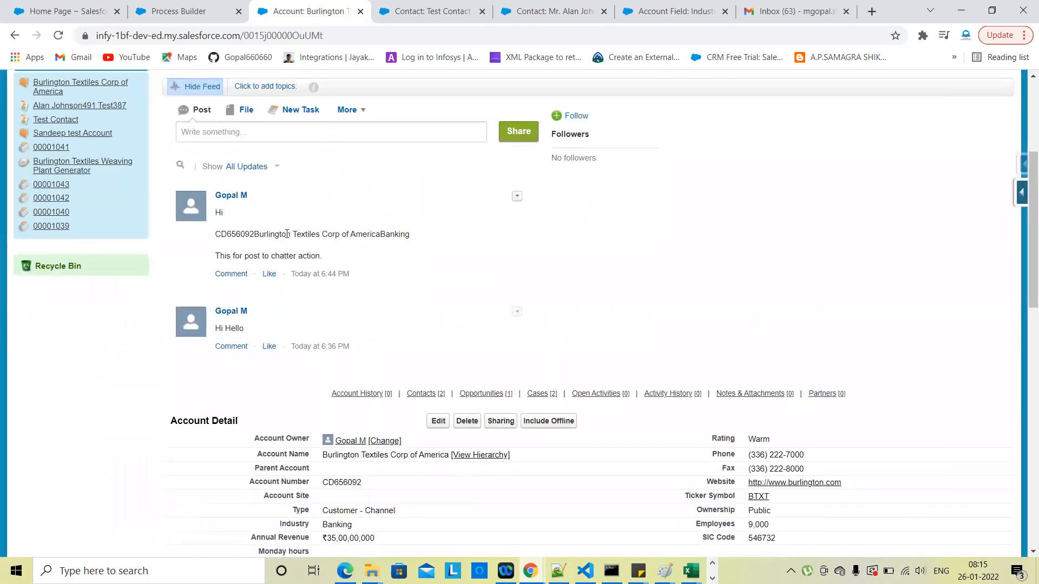
{"action": "scroll", "coordinate": [386, 329], "scroll_direction": "down", "scroll_amount": 2}
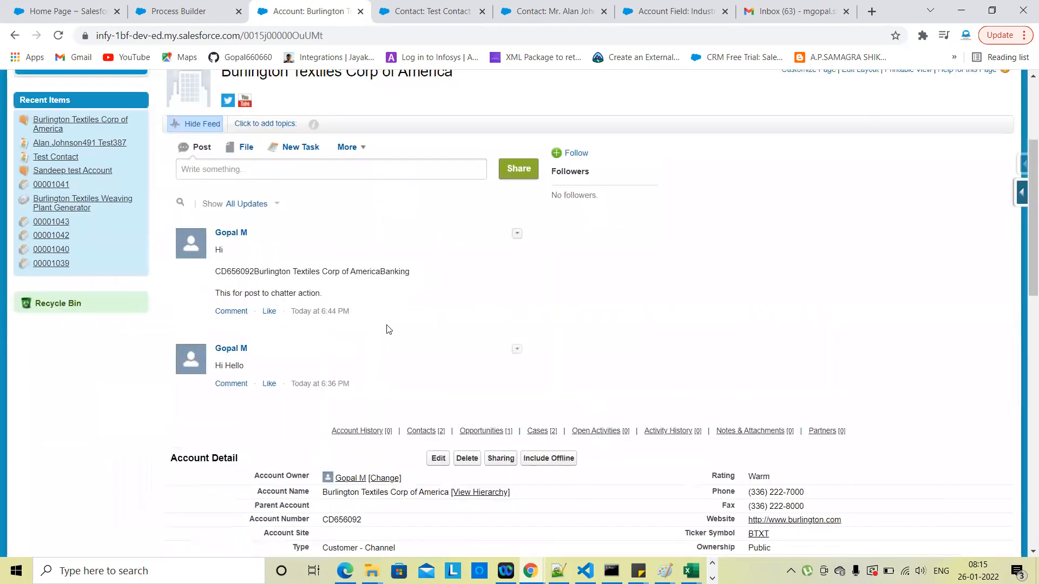
{"action": "left_click", "coordinate": [440, 336]}
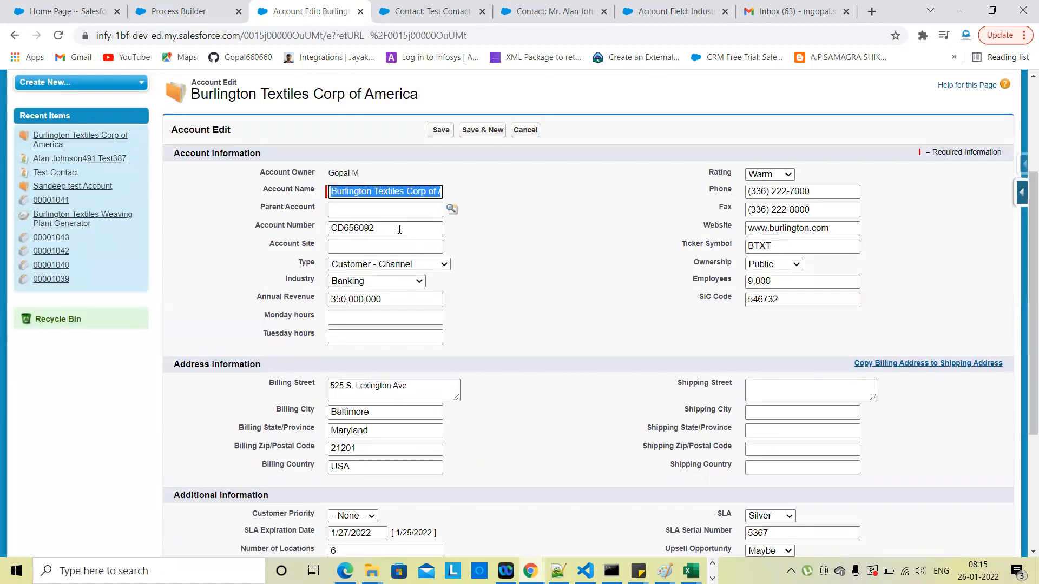
Step: Revisit the Account Number and reset Industry to --None--
{"action": "left_click", "coordinate": [399, 230]}
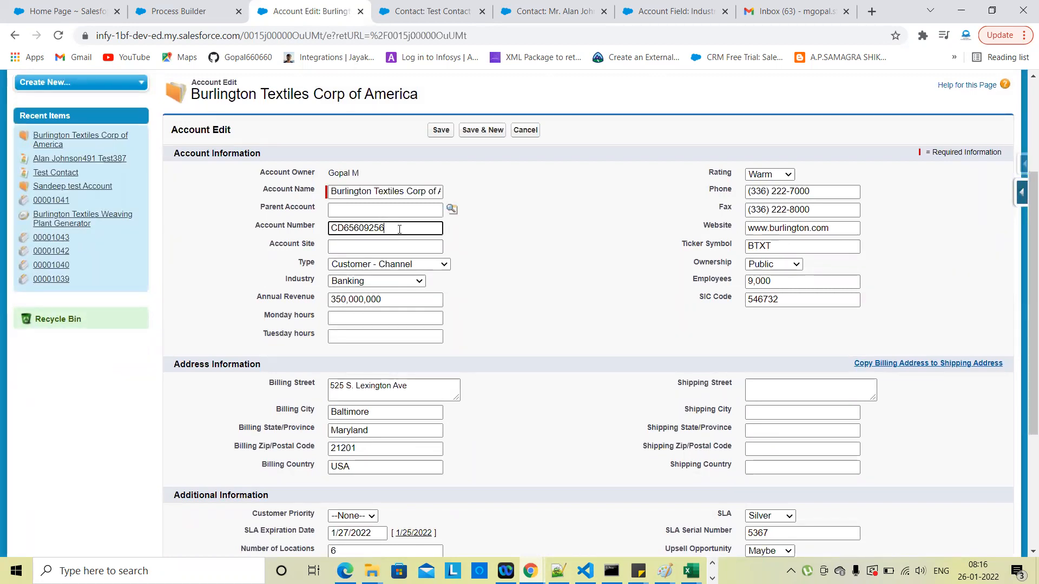
{"action": "left_click", "coordinate": [536, 284]}
{"action": "scroll", "coordinate": [577, 390], "scroll_direction": "down", "scroll_amount": 3}
{"action": "scroll", "coordinate": [575, 390], "scroll_direction": "up", "scroll_amount": 2}
{"action": "left_click", "coordinate": [379, 226]}
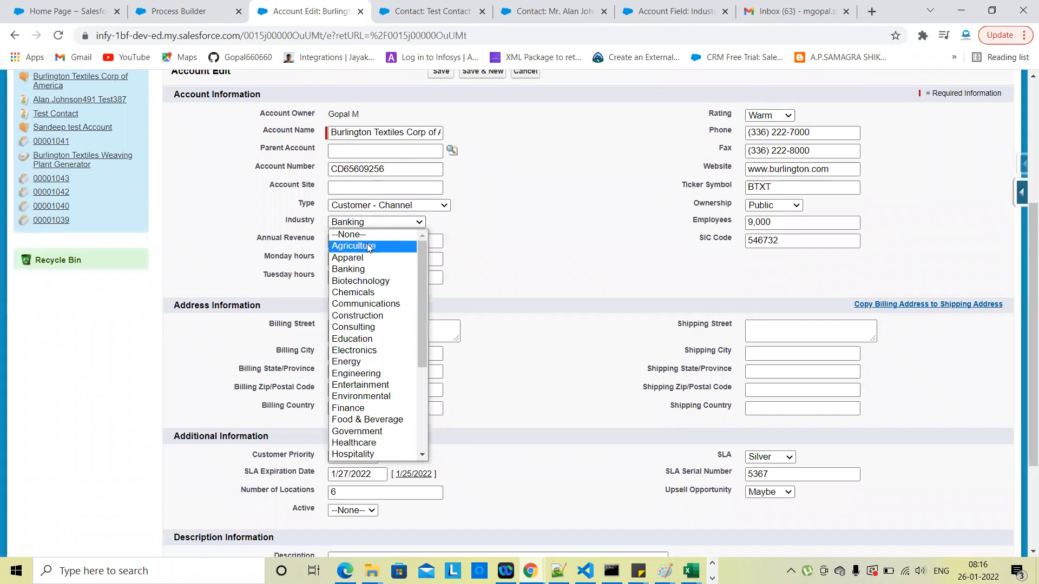
{"action": "left_click", "coordinate": [351, 235]}
{"action": "left_click", "coordinate": [578, 283]}
Step: Fill in the shipping street, city, state, zip and country 'us'
{"action": "left_click", "coordinate": [761, 329]}
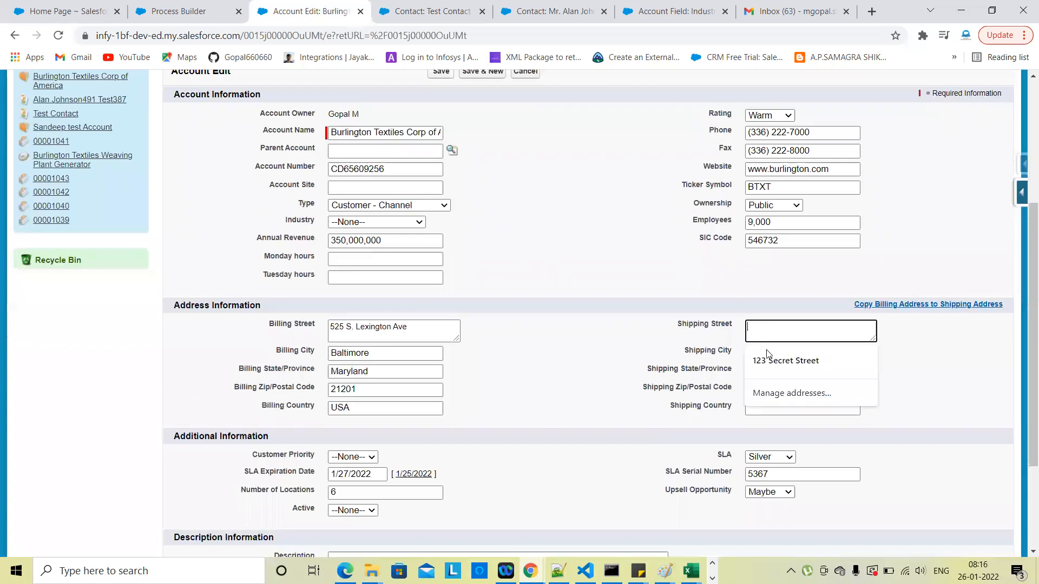
{"action": "left_click", "coordinate": [768, 359]}
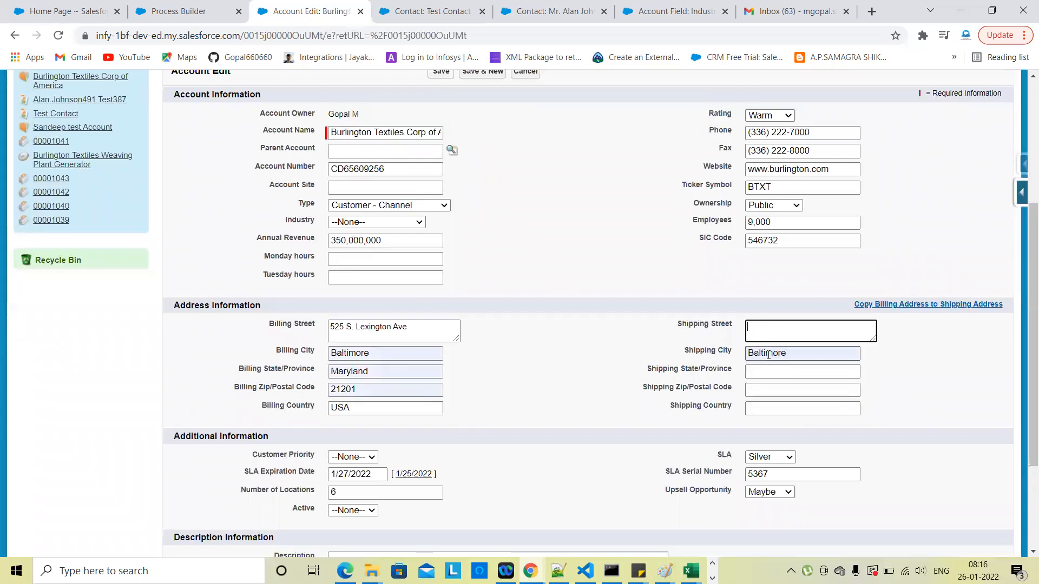
{"action": "left_click", "coordinate": [760, 329]}
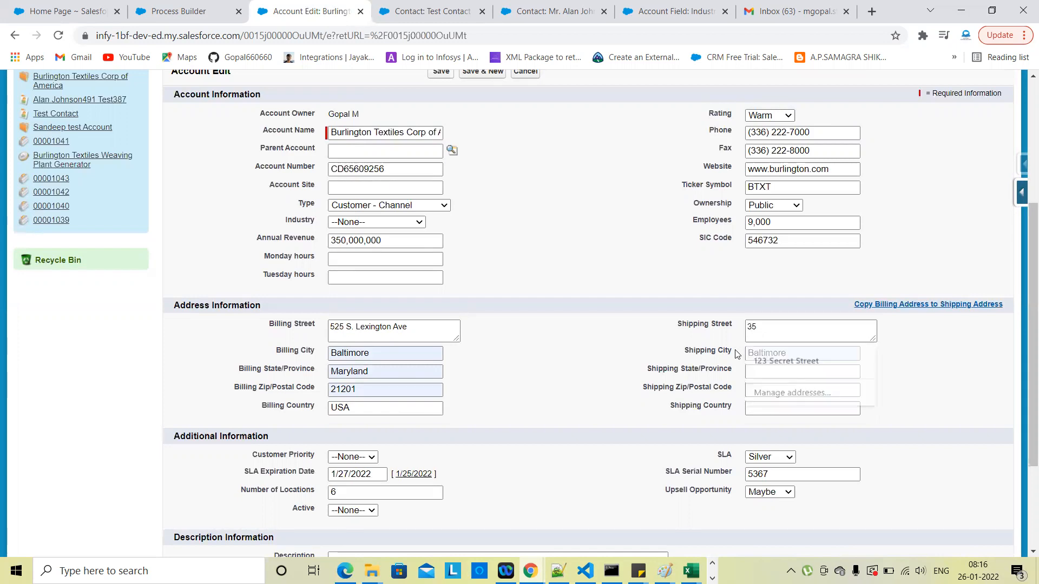
{"action": "left_click", "coordinate": [769, 373]}
{"action": "type", "text": "sgg"}
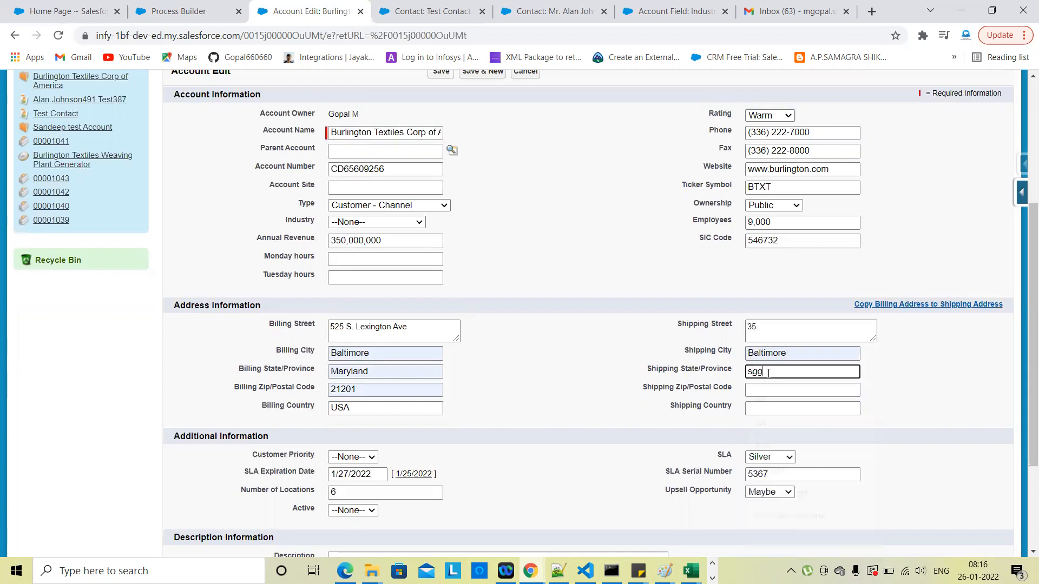
{"action": "type", "text": "d"}
{"action": "left_click", "coordinate": [768, 388]}
{"action": "type", "text": "dgdsgdgdgdgsg"}
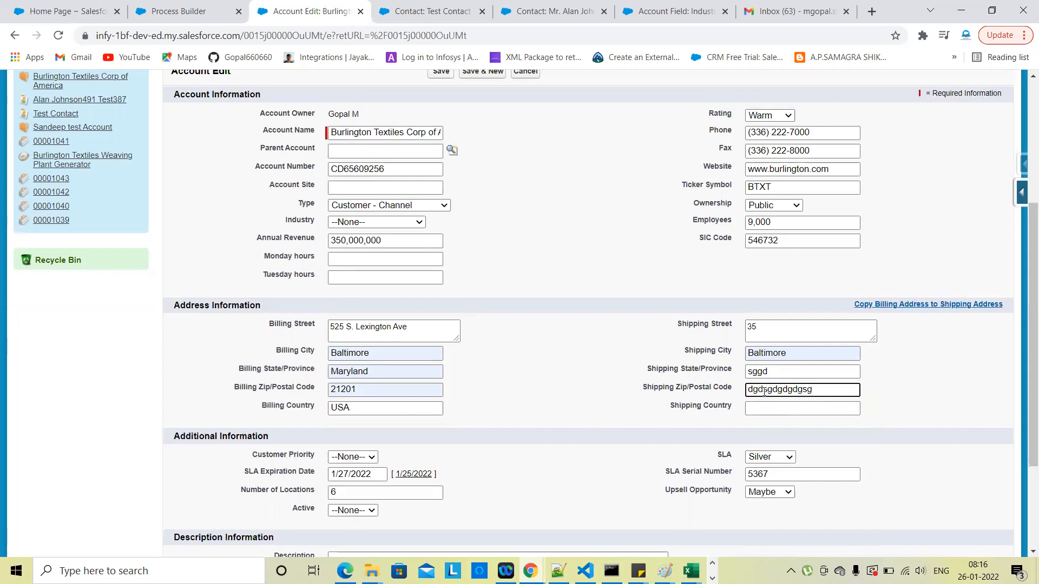
{"action": "key", "text": "ctrl+a"}
{"action": "left_click", "coordinate": [764, 410]}
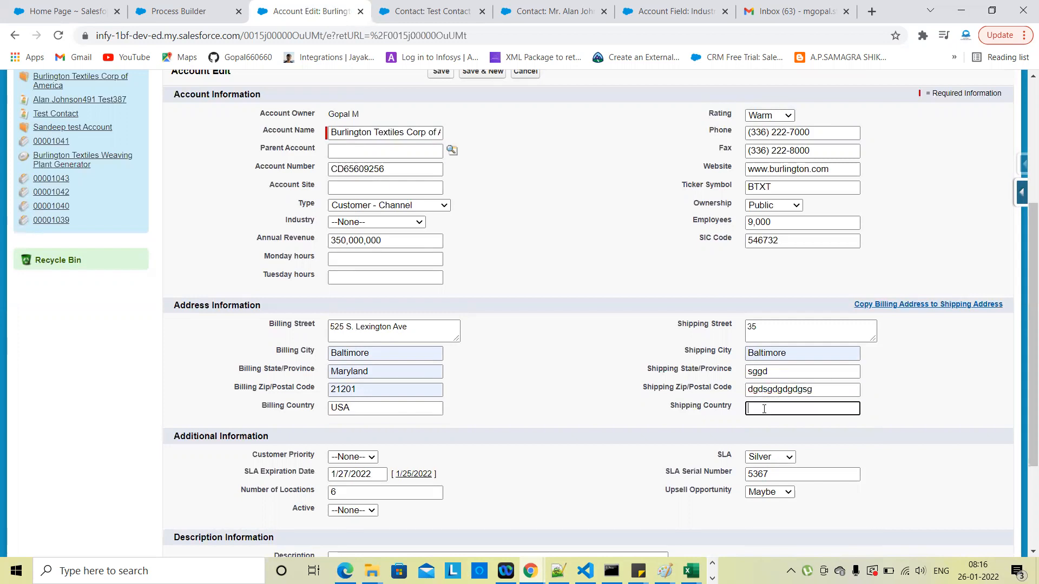
{"action": "type", "text": "u"}
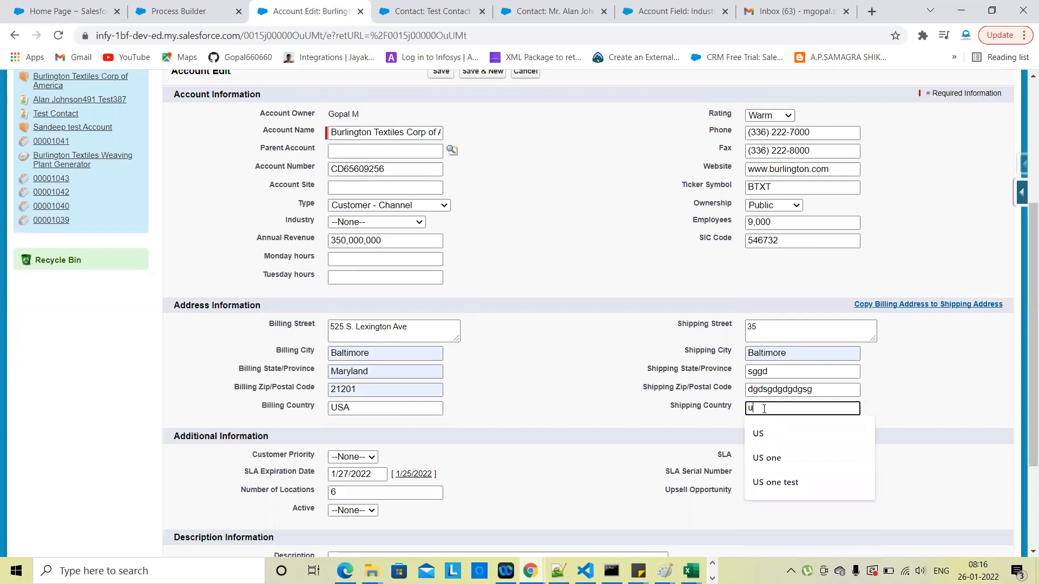
{"action": "type", "text": "s"}
Step: Correct the zip to 258941 and the state to test, then return to Process Builder
{"action": "left_click", "coordinate": [818, 388]}
{"action": "key", "text": "BackSpace"}
{"action": "key", "text": "BackSpace"}
{"action": "key", "text": "BackSpace"}
{"action": "key", "text": "BackSpace"}
{"action": "key", "text": "BackSpace"}
{"action": "key", "text": "BackSpace"}
{"action": "key", "text": "BackSpace"}
{"action": "key", "text": "BackSpace"}
{"action": "key", "text": "BackSpace"}
{"action": "key", "text": "BackSpace"}
{"action": "key", "text": "BackSpace"}
{"action": "key", "text": "BackSpace"}
{"action": "key", "text": "BackSpace"}
{"action": "type", "text": "258941"}
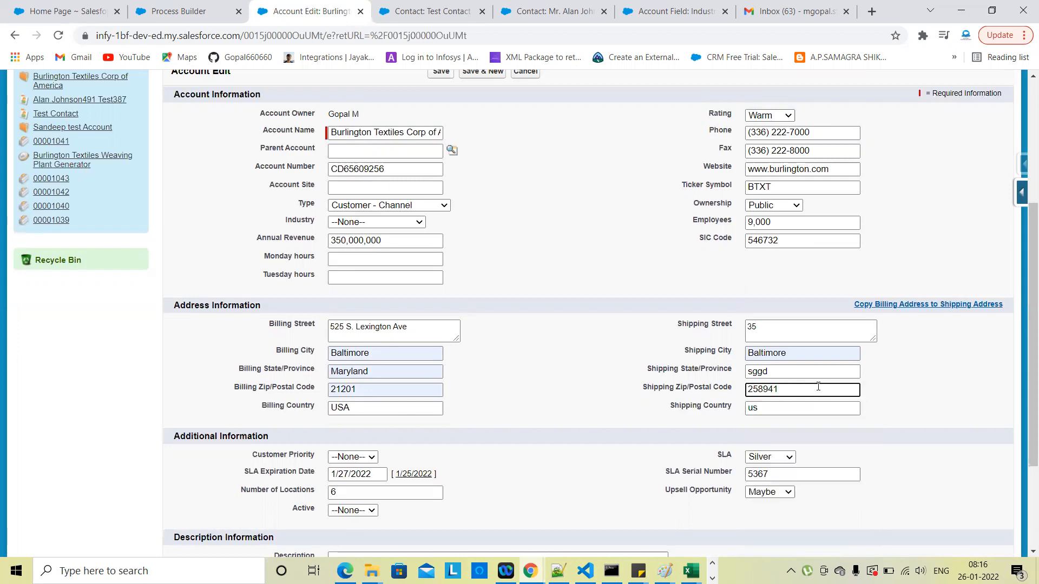
{"action": "left_click", "coordinate": [791, 372]}
{"action": "key", "text": "BackSpace"}
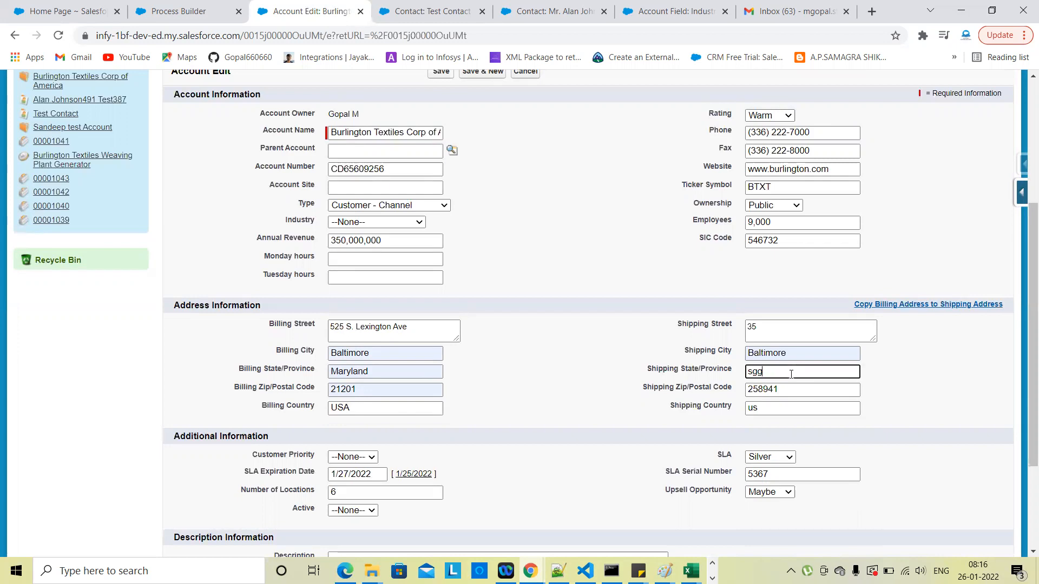
{"action": "left_click", "coordinate": [901, 401]}
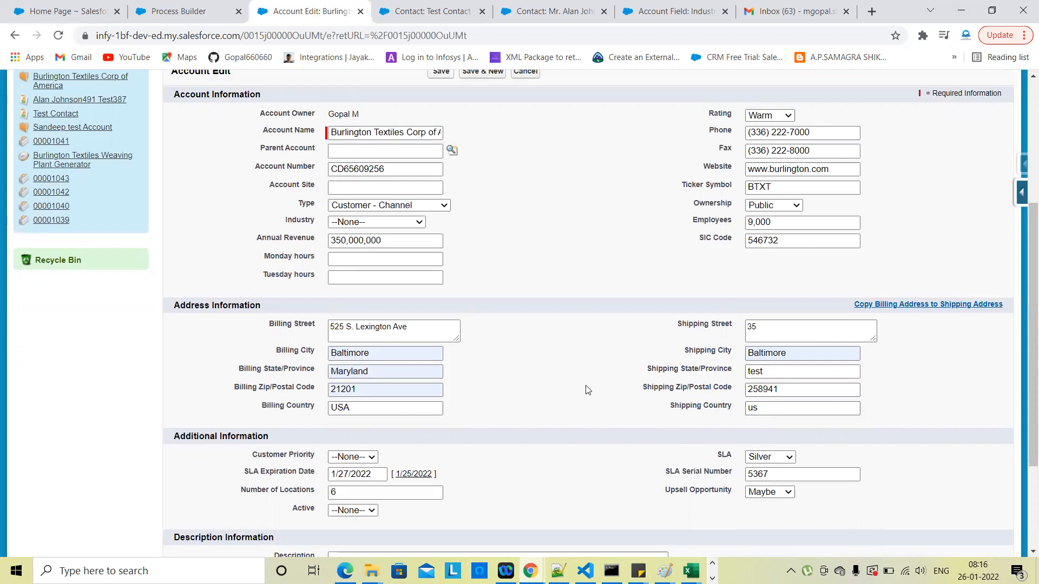
{"action": "scroll", "coordinate": [588, 390], "scroll_direction": "up", "scroll_amount": 1}
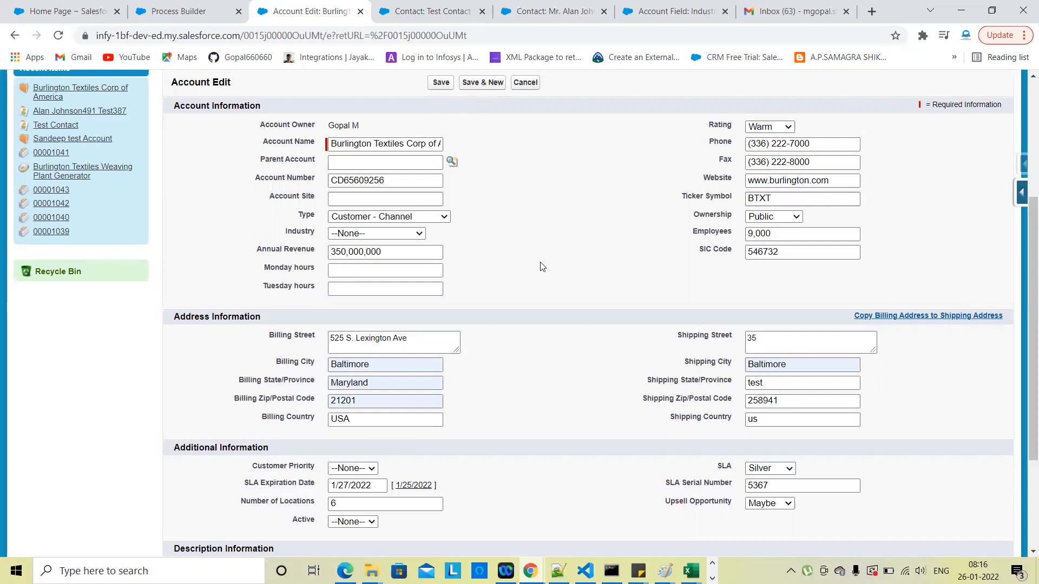
{"action": "left_click", "coordinate": [179, 11]}
{"action": "scroll", "coordinate": [57, 267], "scroll_direction": "up", "scroll_amount": 1}
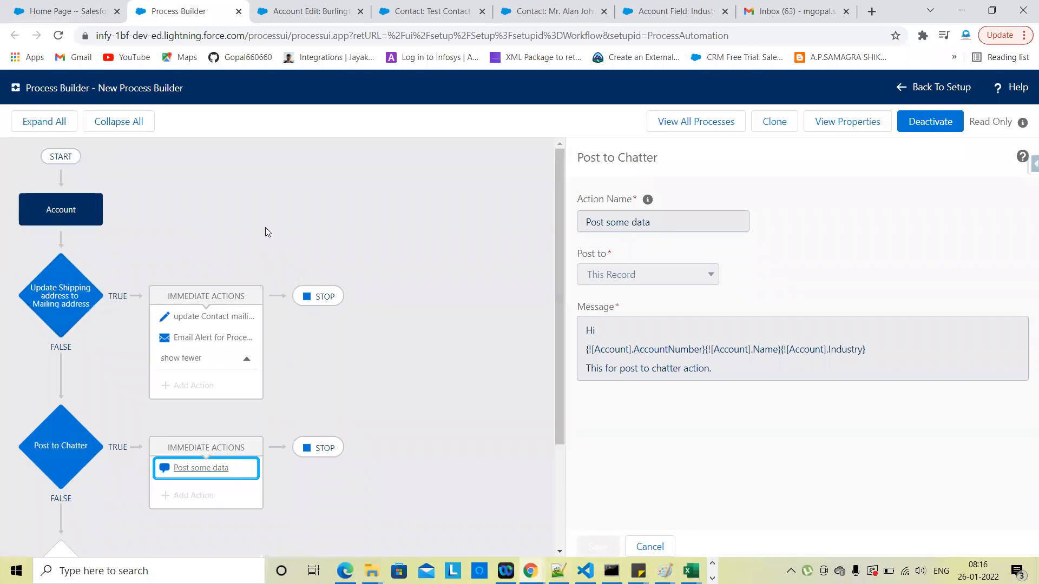
Step: Review the Update Shipping address criteria's five Is changed conditions and one of its immediate actions
{"action": "left_click", "coordinate": [63, 288]}
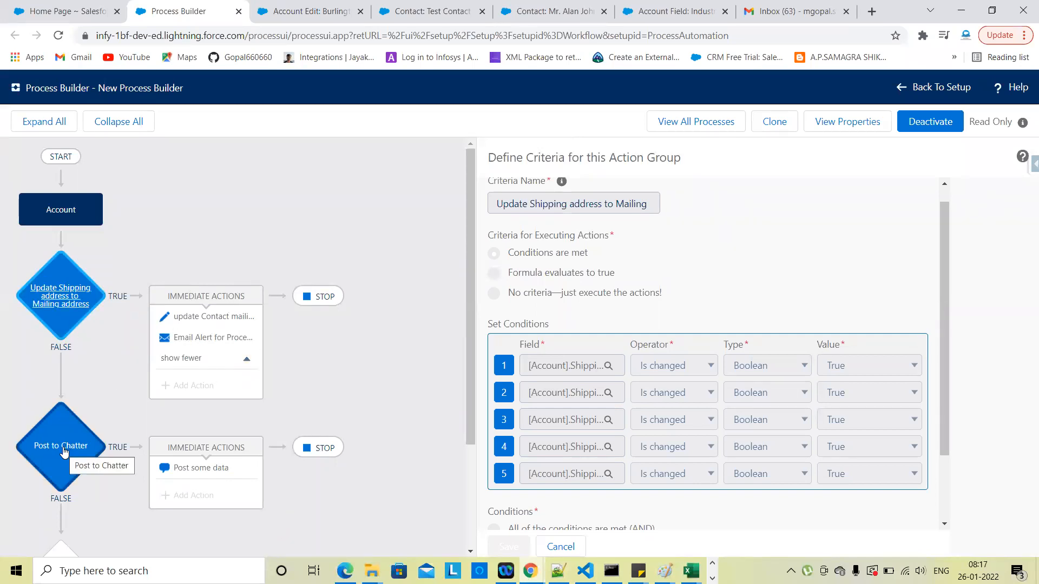
{"action": "left_click", "coordinate": [175, 313]}
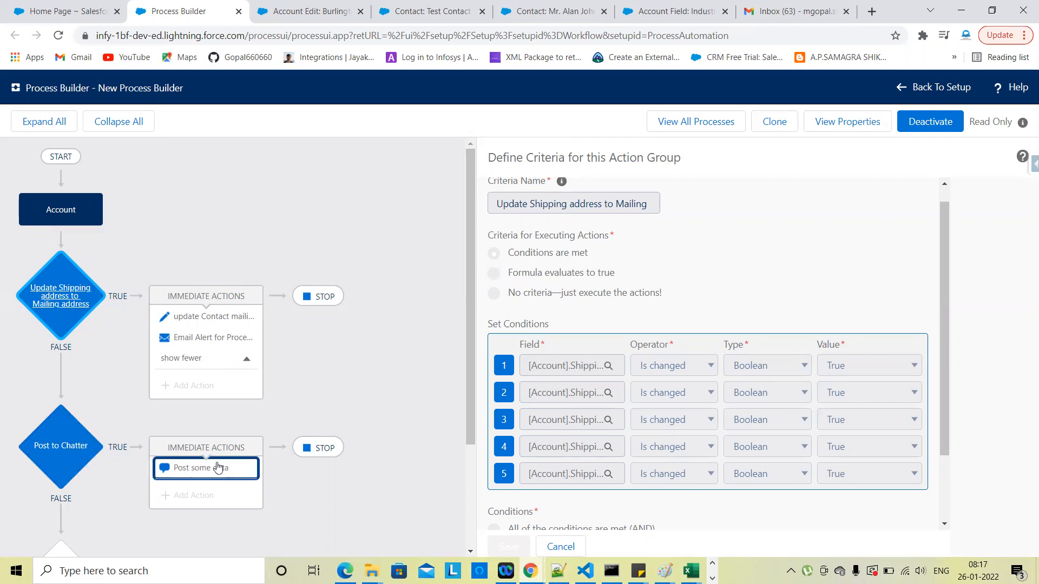
Step: Save the account with its new Baltimore shipping address and check the Chatter feed
{"action": "left_click", "coordinate": [327, 13]}
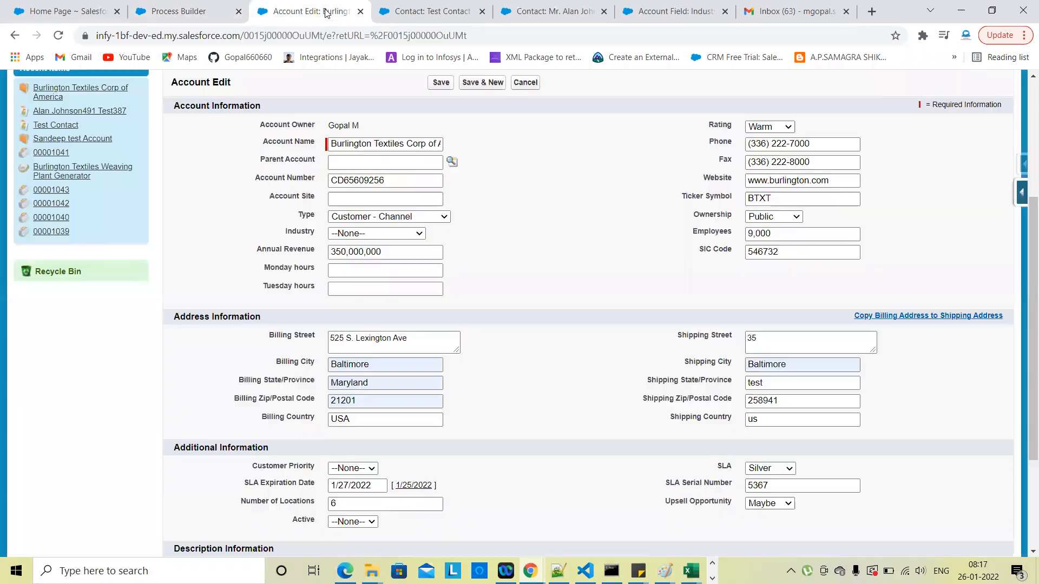
{"action": "left_click", "coordinate": [441, 83]}
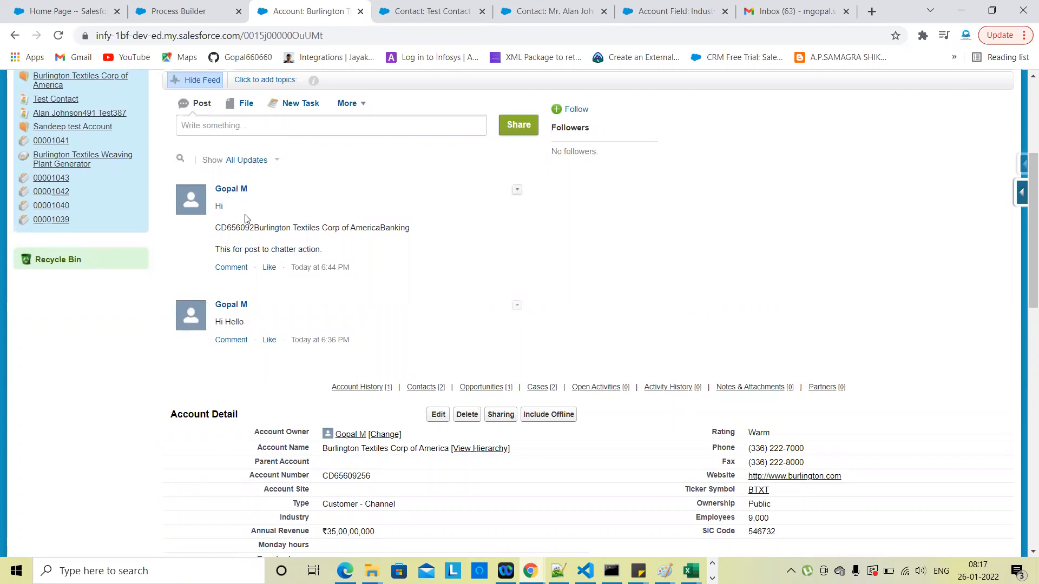
{"action": "scroll", "coordinate": [622, 421], "scroll_direction": "down", "scroll_amount": 5}
{"action": "scroll", "coordinate": [615, 370], "scroll_direction": "down", "scroll_amount": 3}
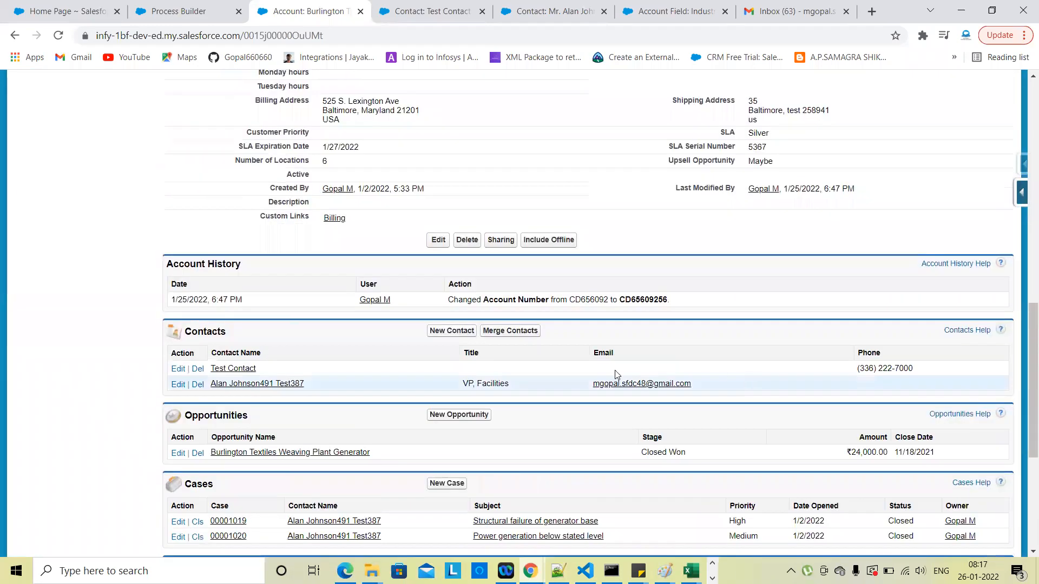
Step: Reload both contacts to confirm their mailing addresses read 35, Baltimore, test 258941, us
{"action": "left_click", "coordinate": [420, 7]}
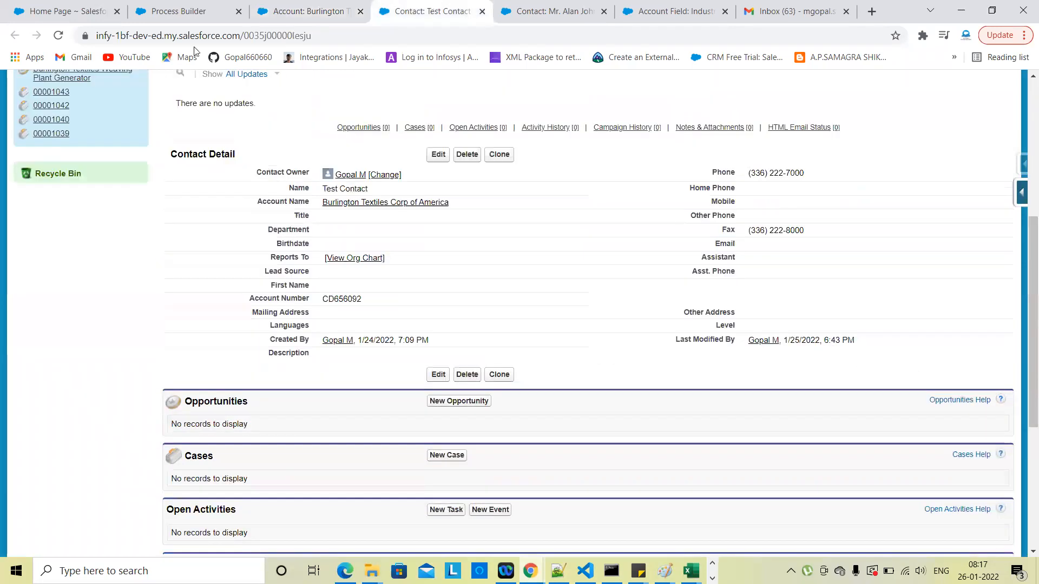
{"action": "left_click", "coordinate": [58, 35]}
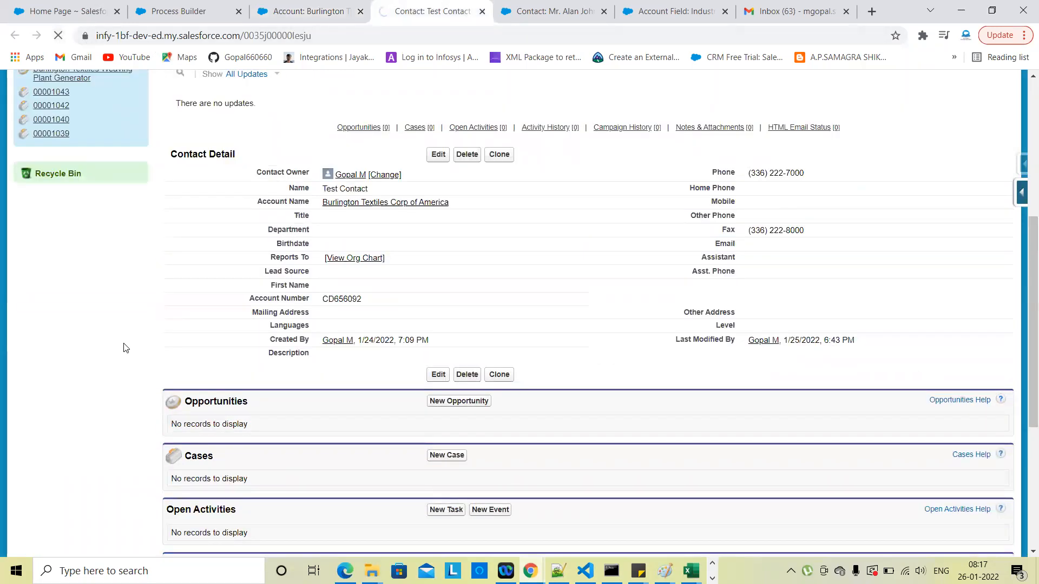
{"action": "left_click", "coordinate": [502, 8]}
{"action": "left_click", "coordinate": [58, 35]}
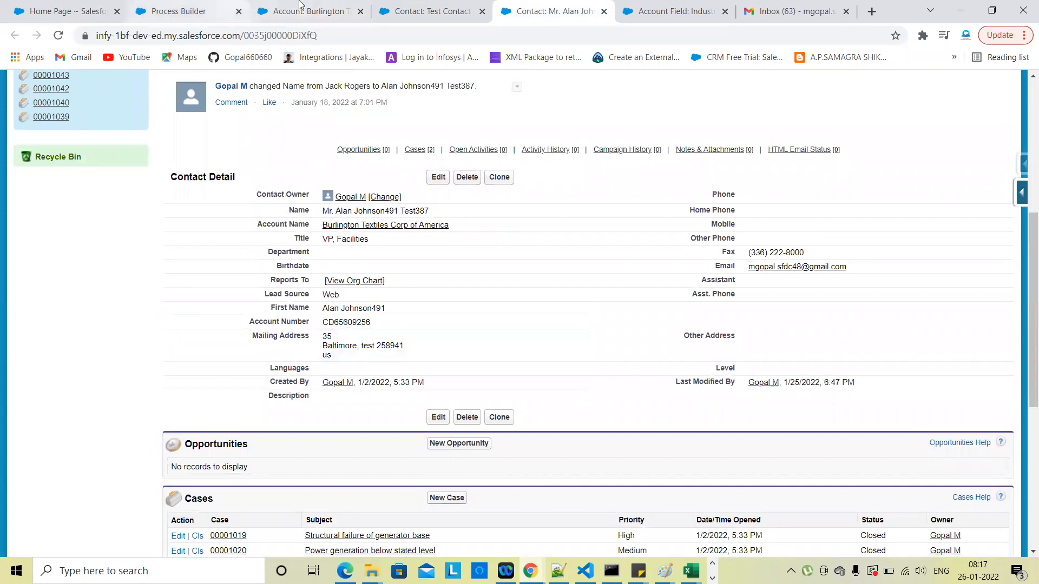
{"action": "left_click", "coordinate": [214, 6]}
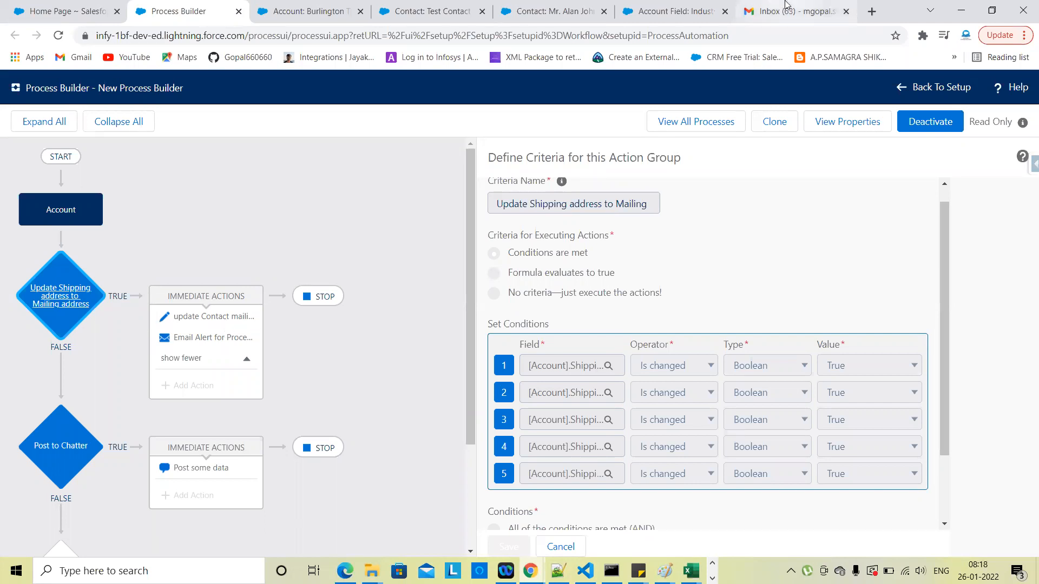
Step: Check the Gmail inbox for the process's email alert, then reselect the shipping-address criteria
{"action": "left_click", "coordinate": [790, 11]}
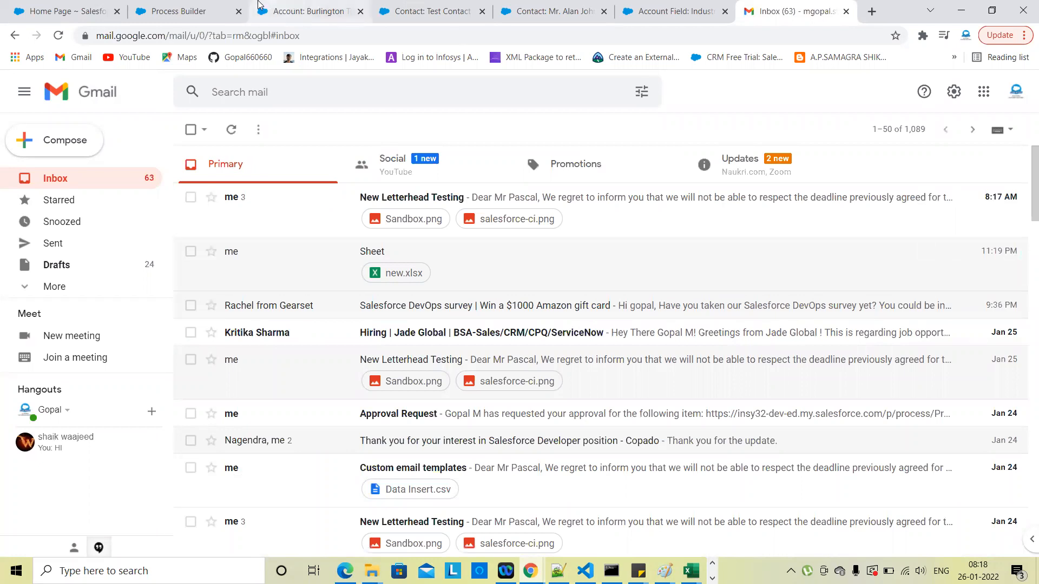
{"action": "left_click", "coordinate": [191, 10]}
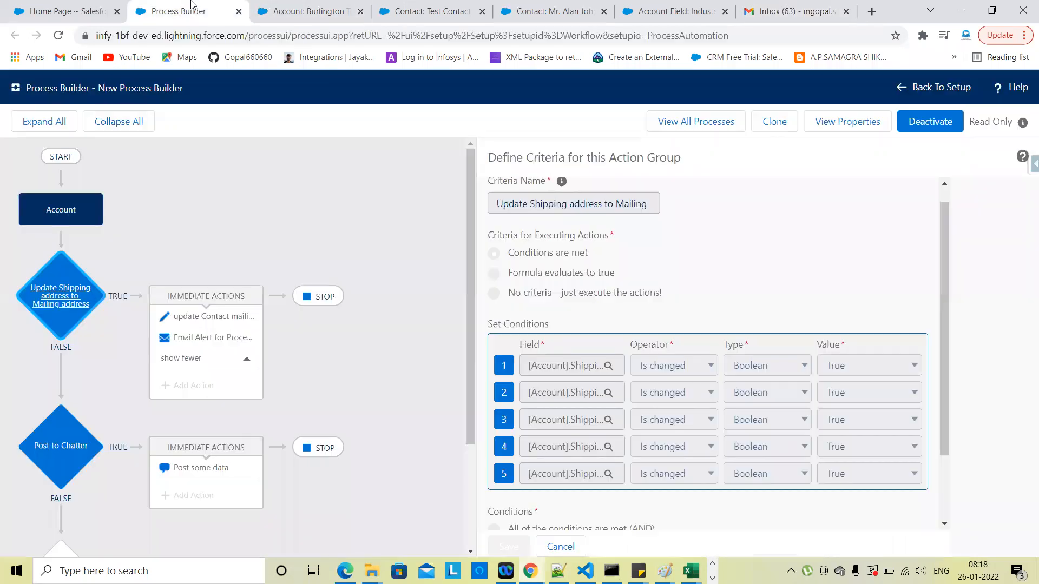
{"action": "left_click", "coordinate": [72, 309]}
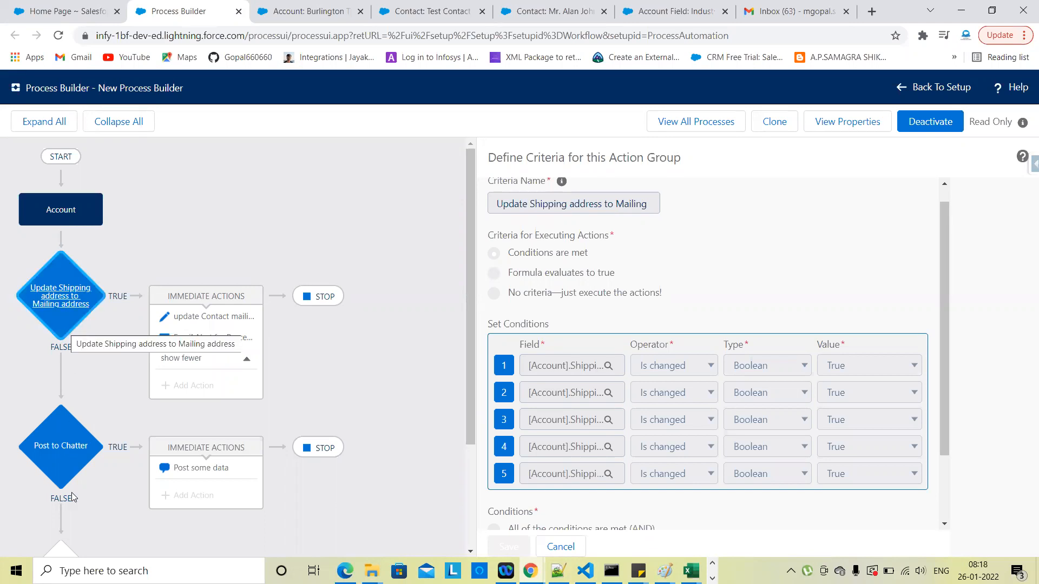
Step: Review the Post to Chatter criteria (Industry equals Banking, Industry is changed) and cancel the panel
{"action": "left_click", "coordinate": [60, 449]}
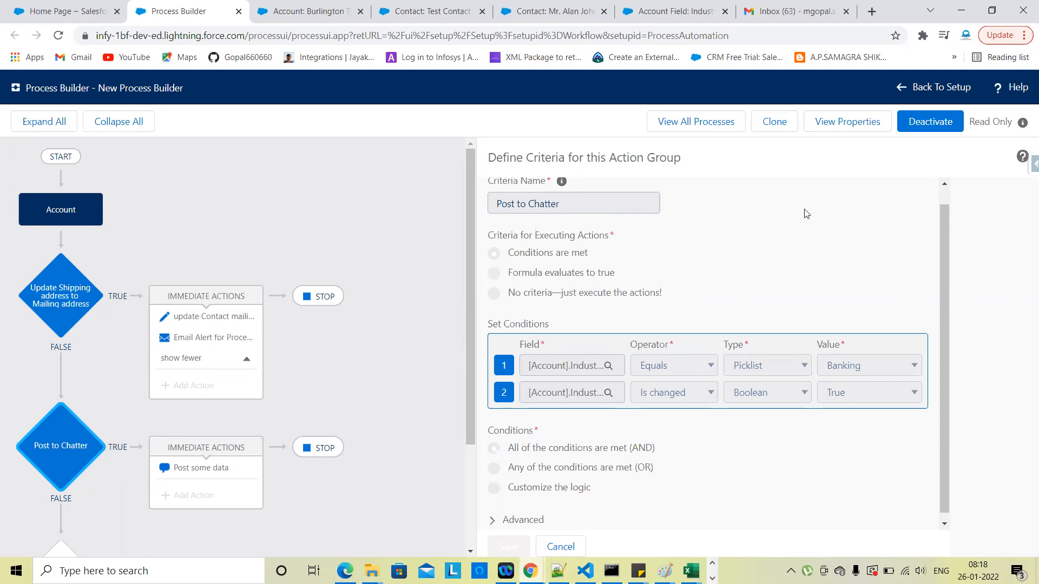
{"action": "scroll", "coordinate": [782, 256], "scroll_direction": "down", "scroll_amount": 1}
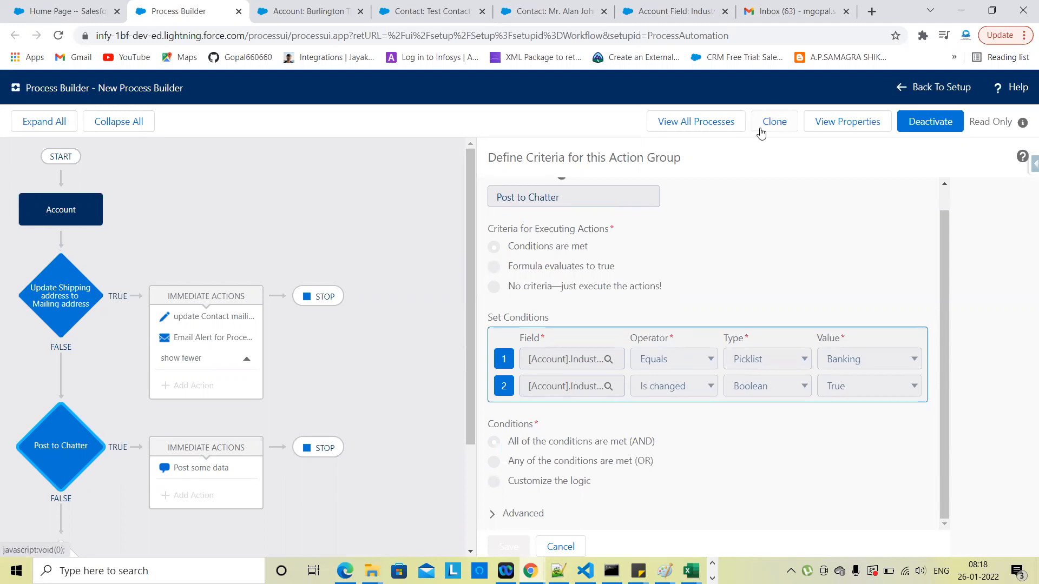
{"action": "left_click", "coordinate": [578, 540]}
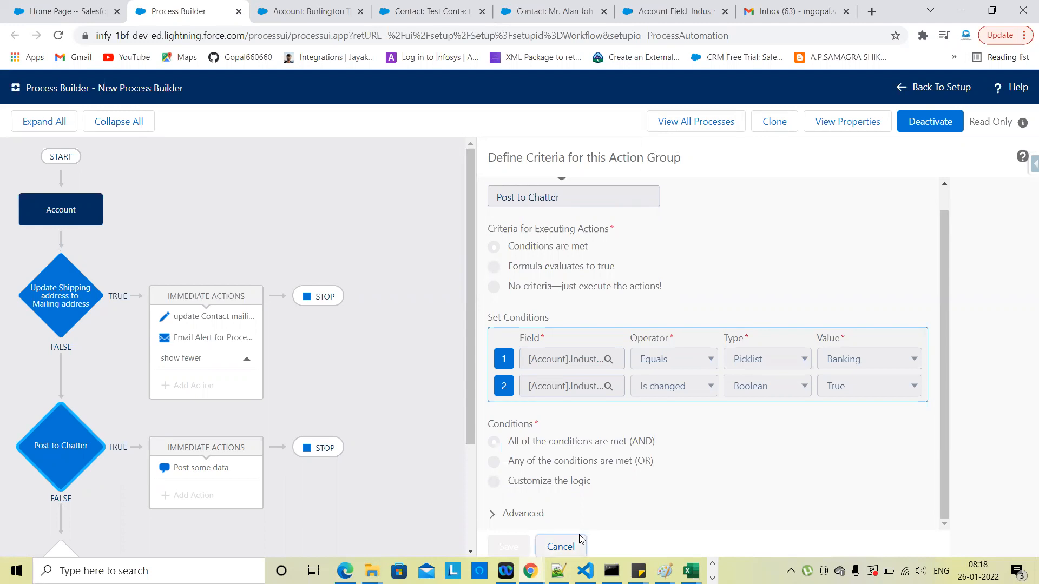
{"action": "scroll", "coordinate": [544, 417], "scroll_direction": "down", "scroll_amount": 2}
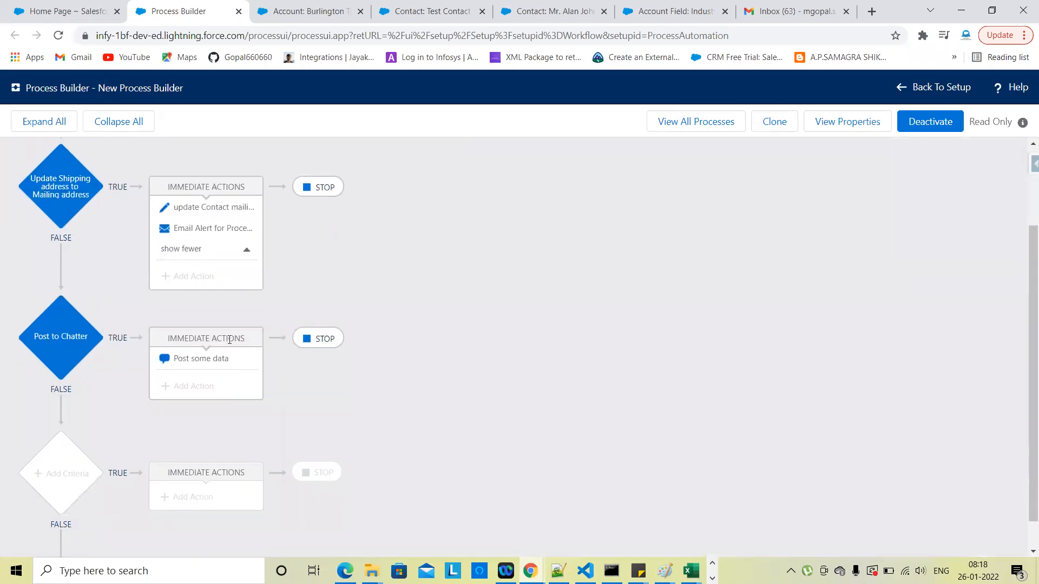
{"action": "scroll", "coordinate": [160, 418], "scroll_direction": "down", "scroll_amount": 1}
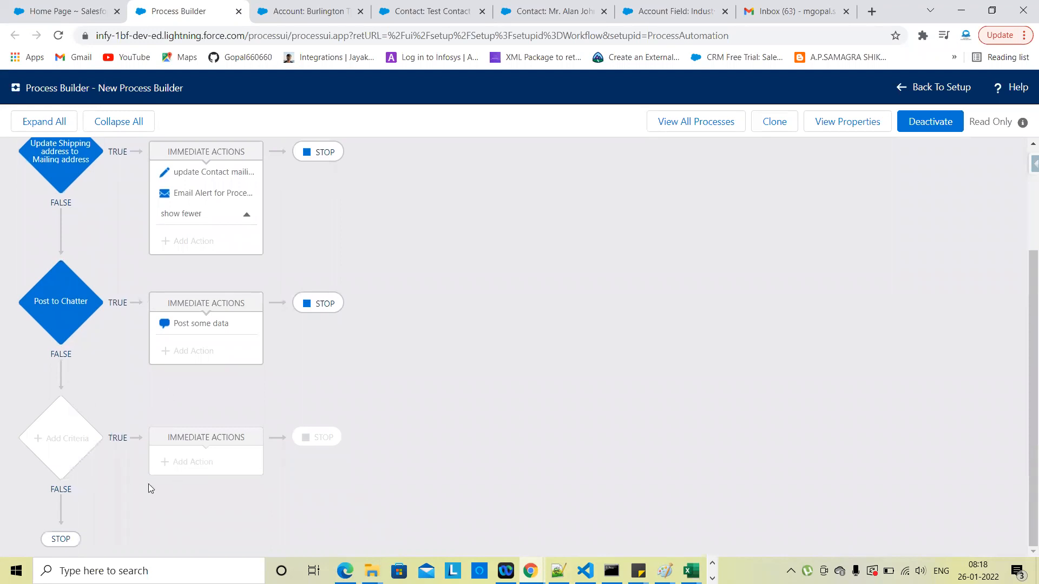
{"action": "scroll", "coordinate": [118, 349], "scroll_direction": "up", "scroll_amount": 3}
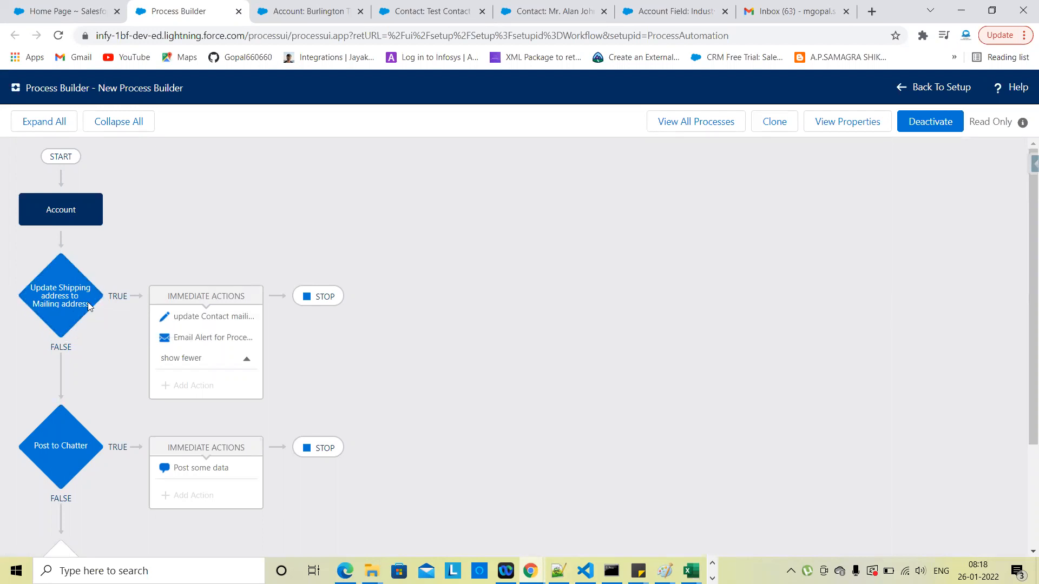
{"action": "scroll", "coordinate": [60, 411], "scroll_direction": "down", "scroll_amount": 2}
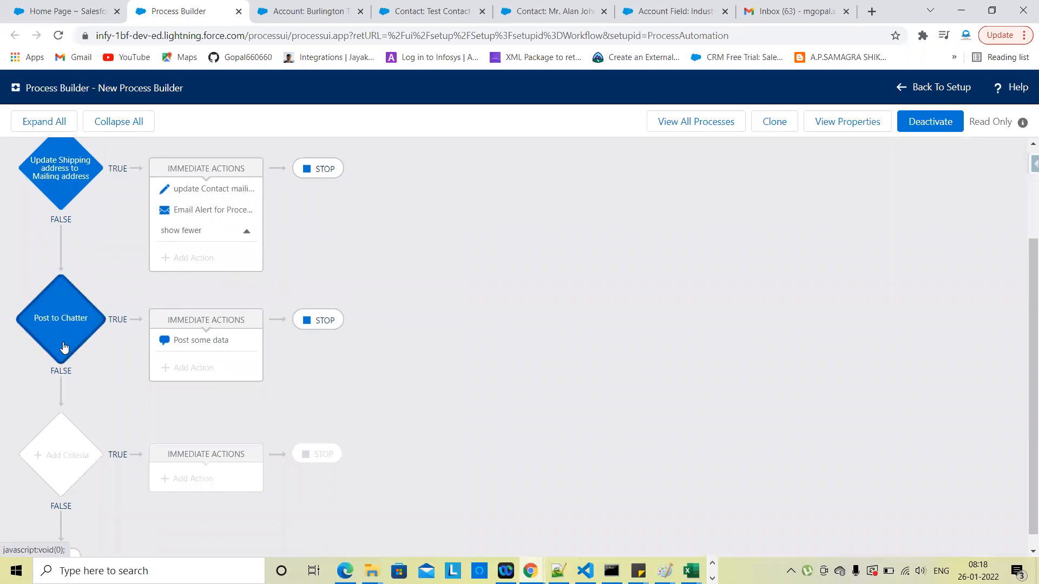
{"action": "scroll", "coordinate": [62, 453], "scroll_direction": "down", "scroll_amount": 1}
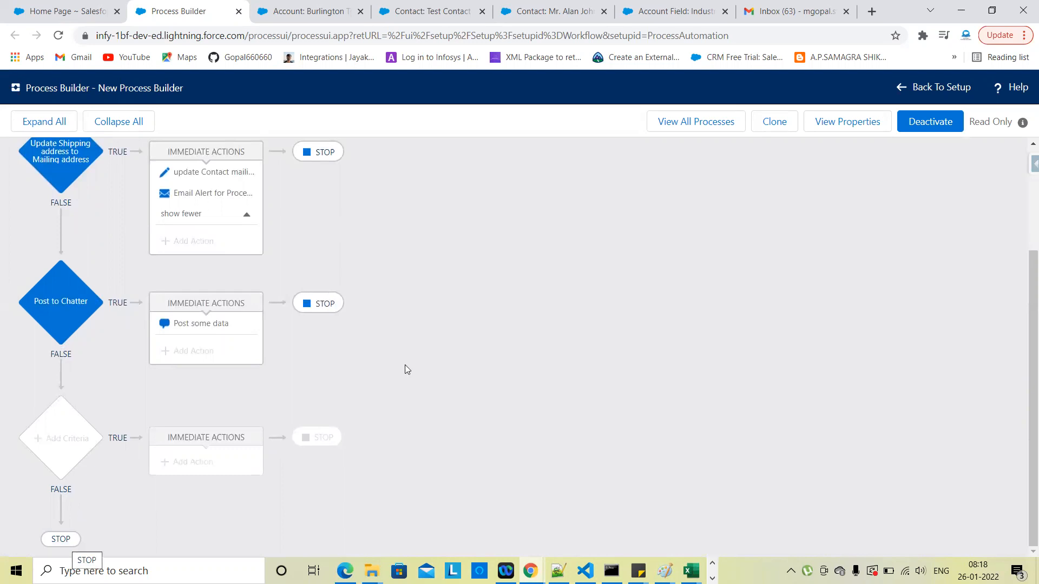
{"action": "scroll", "coordinate": [559, 345], "scroll_direction": "up", "scroll_amount": 2}
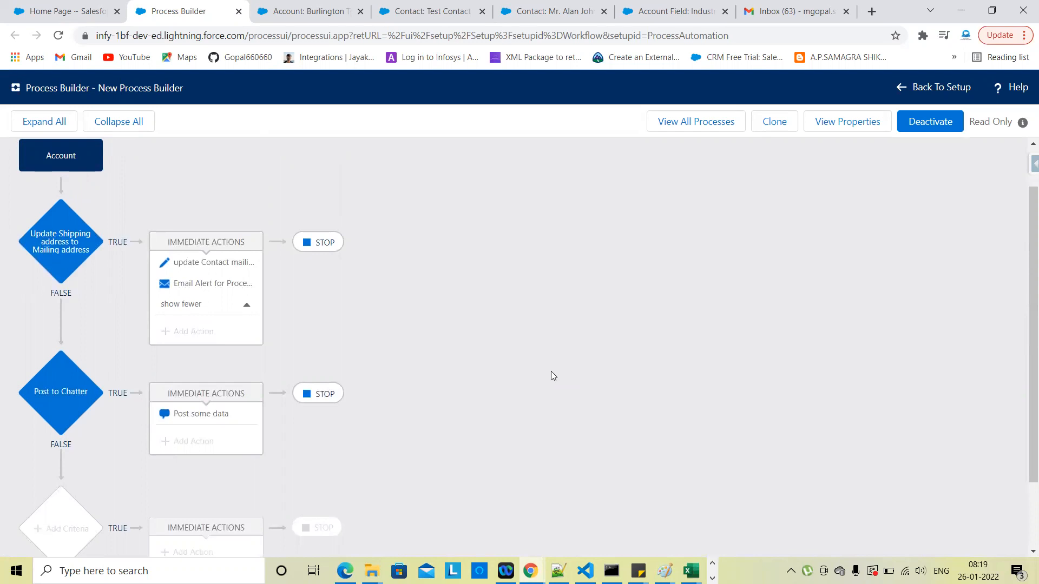
{"action": "scroll", "coordinate": [551, 372], "scroll_direction": "up", "scroll_amount": 1}
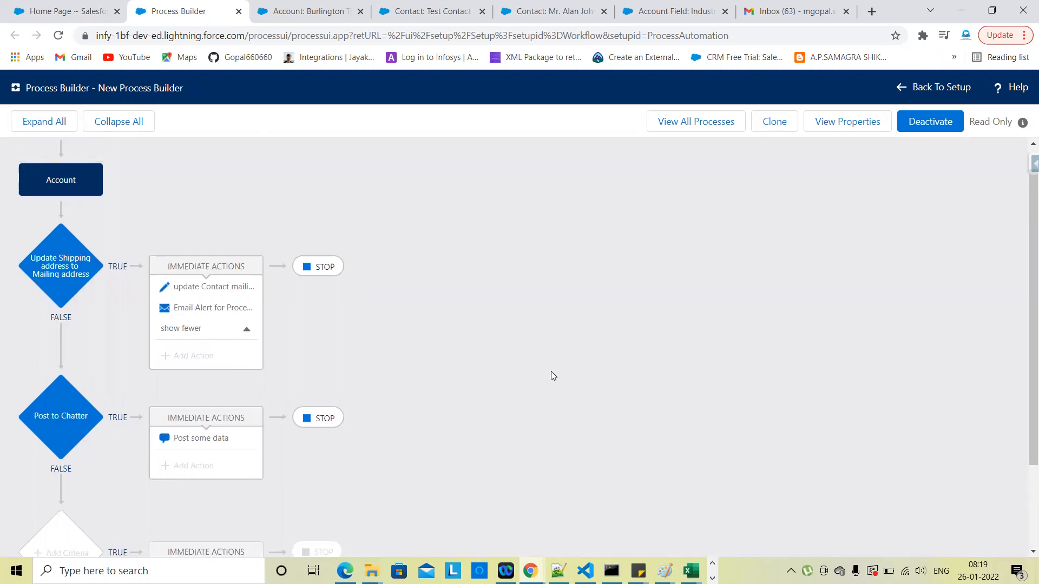
Step: Compare the shipping-address criteria conditions with the Industry equals Banking criteria conditions
{"action": "left_click", "coordinate": [56, 264]}
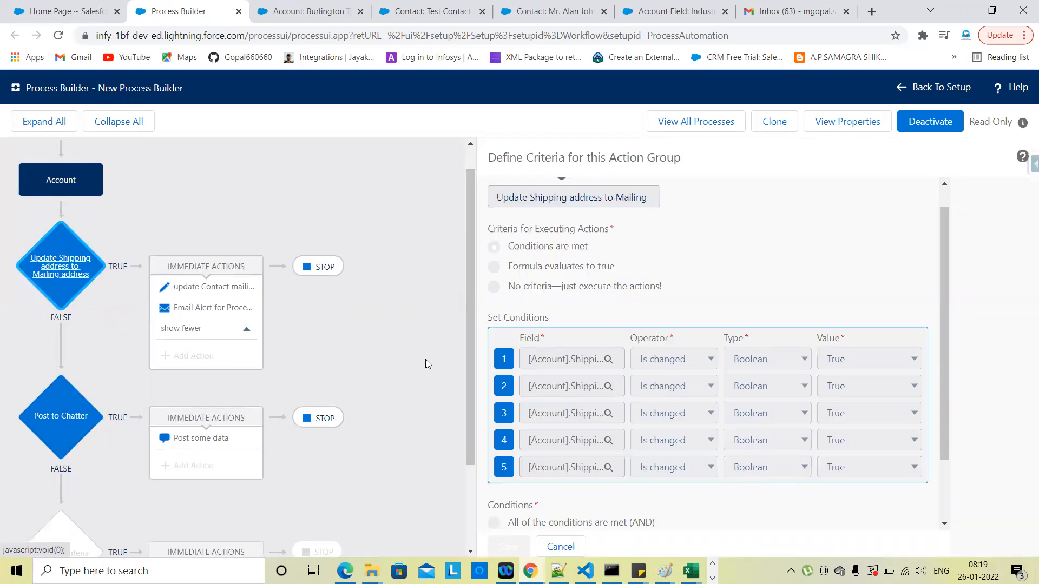
{"action": "scroll", "coordinate": [425, 359], "scroll_direction": "down", "scroll_amount": 2}
{"action": "scroll", "coordinate": [411, 412], "scroll_direction": "up", "scroll_amount": 3}
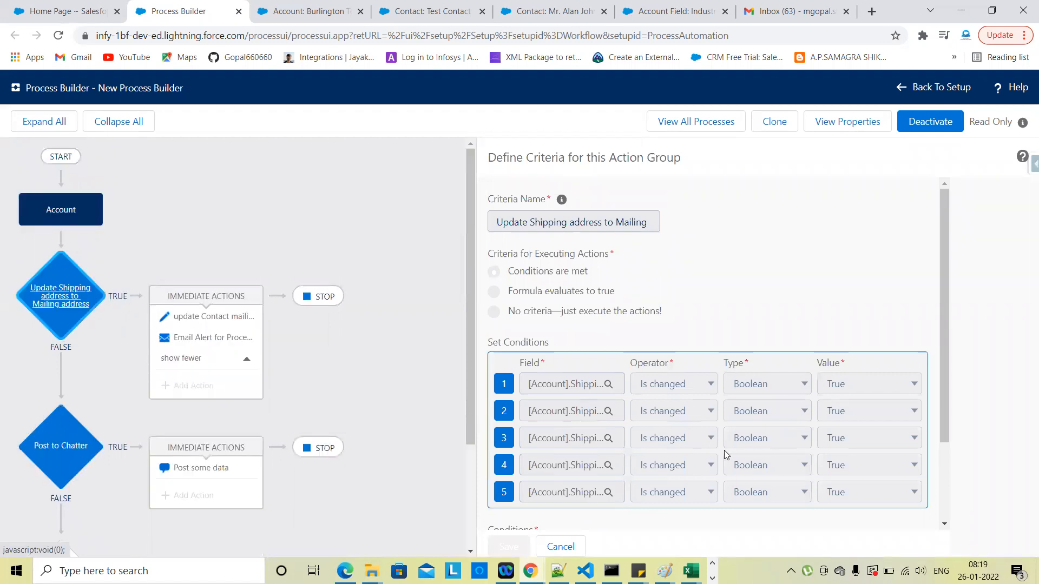
{"action": "scroll", "coordinate": [724, 450], "scroll_direction": "down", "scroll_amount": 2}
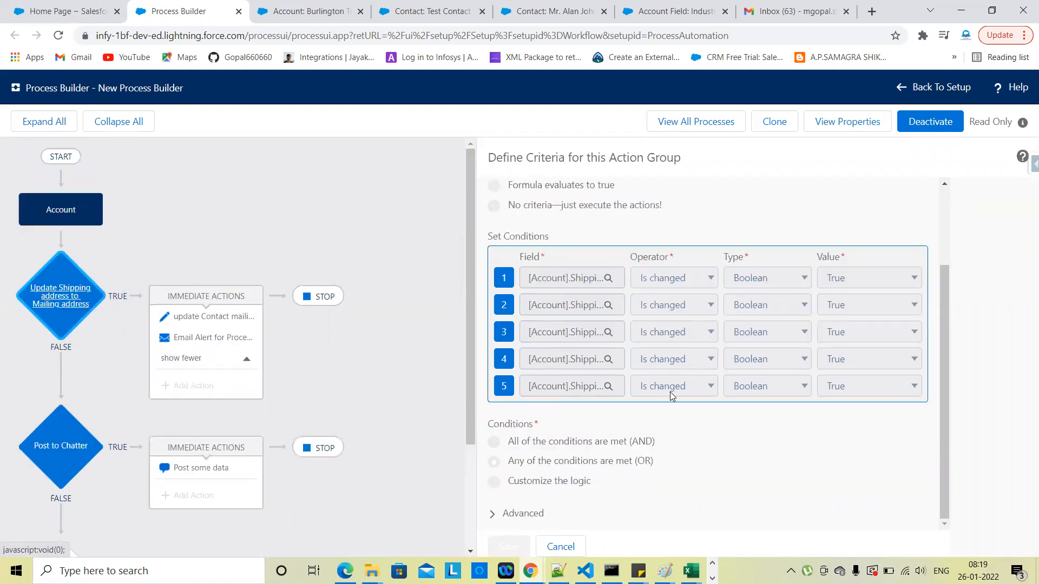
{"action": "left_click", "coordinate": [70, 461]}
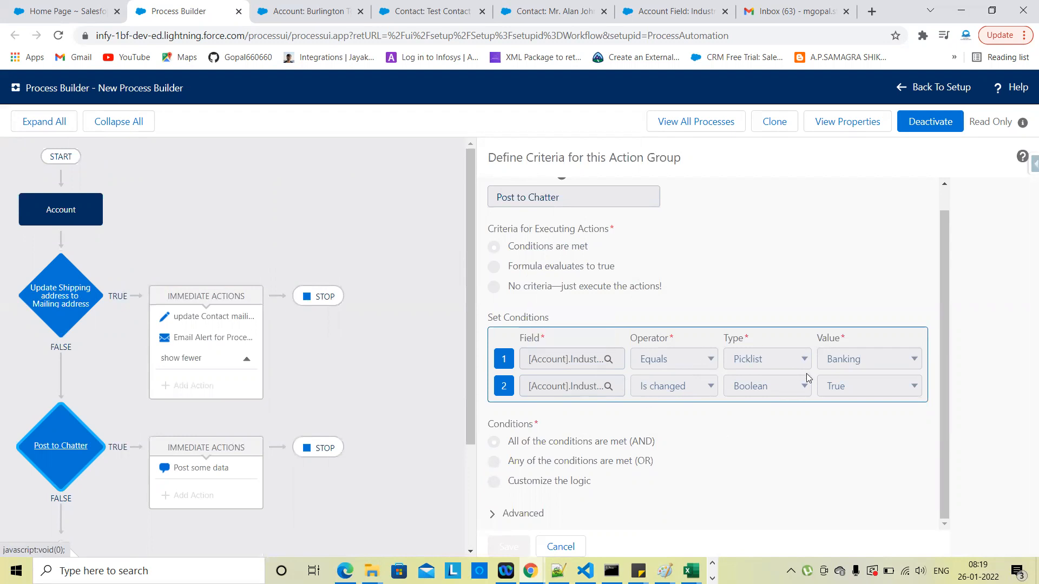
{"action": "left_click", "coordinate": [67, 294]}
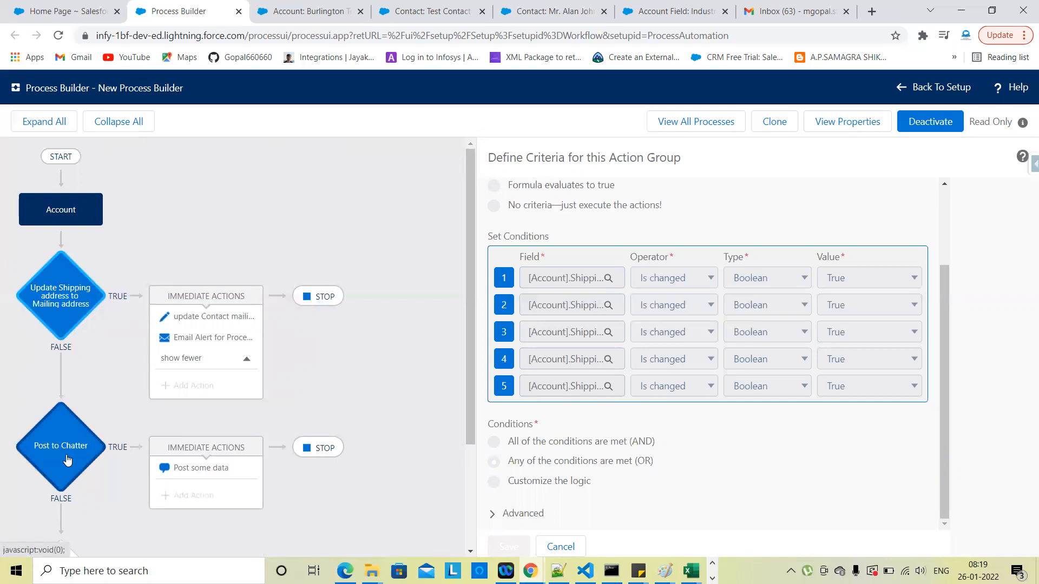
{"action": "left_click", "coordinate": [69, 476]}
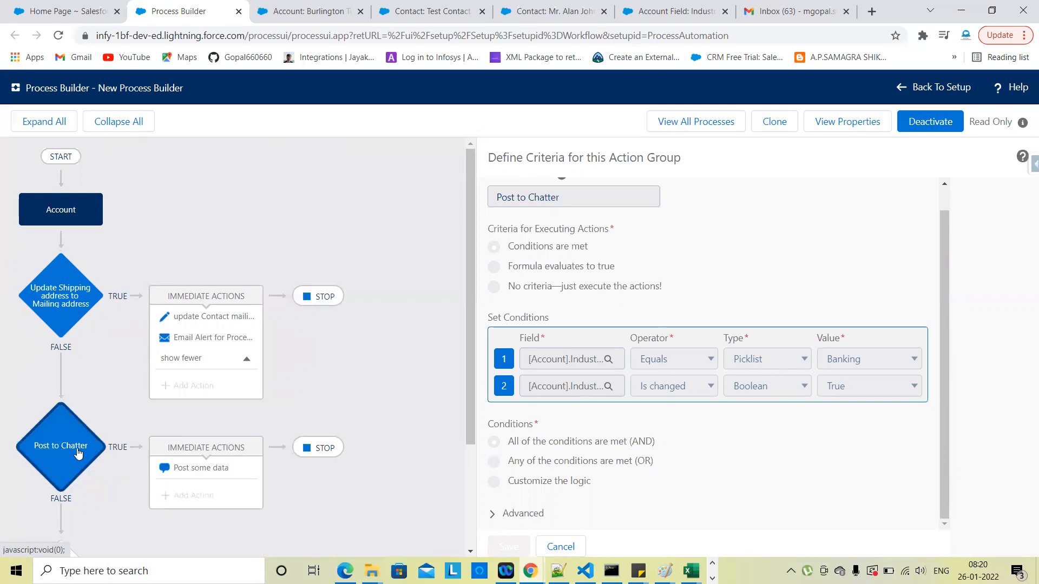
{"action": "left_click", "coordinate": [64, 313]}
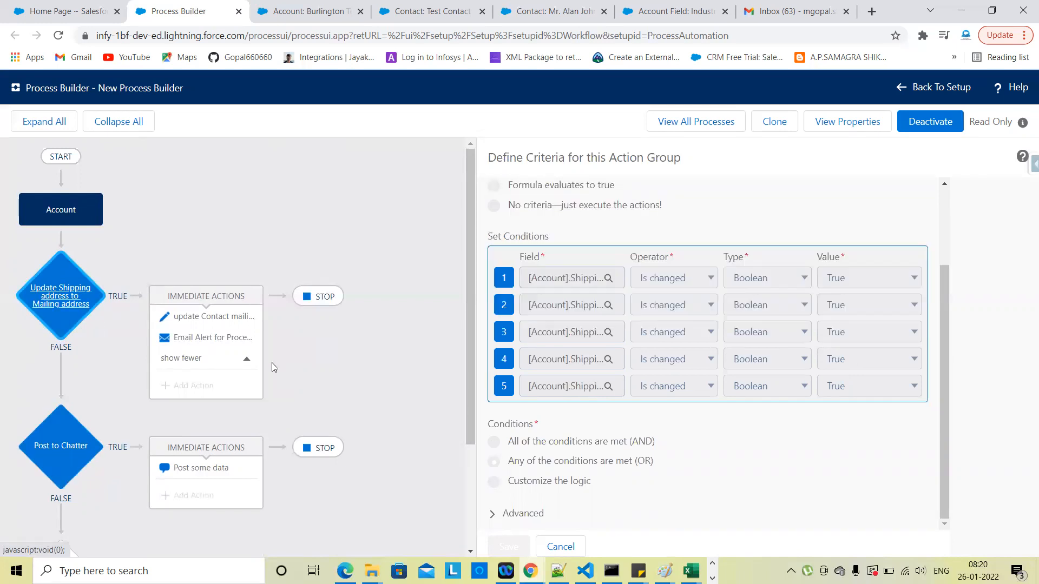
Step: Open the Post some data action, posting to This Record with Account Number, Name and Industry
{"action": "left_click", "coordinate": [247, 360]}
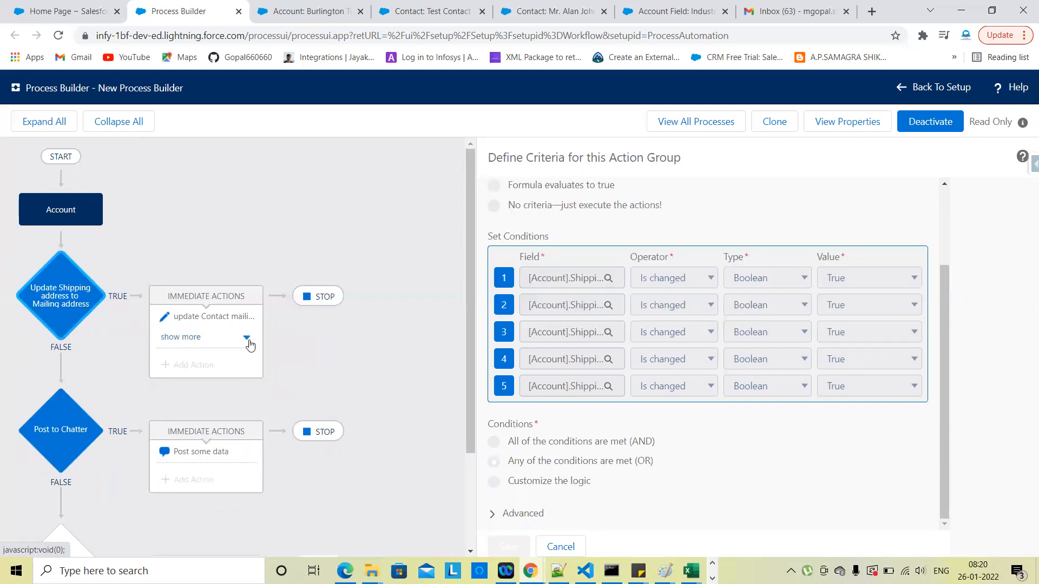
{"action": "left_click", "coordinate": [248, 341]}
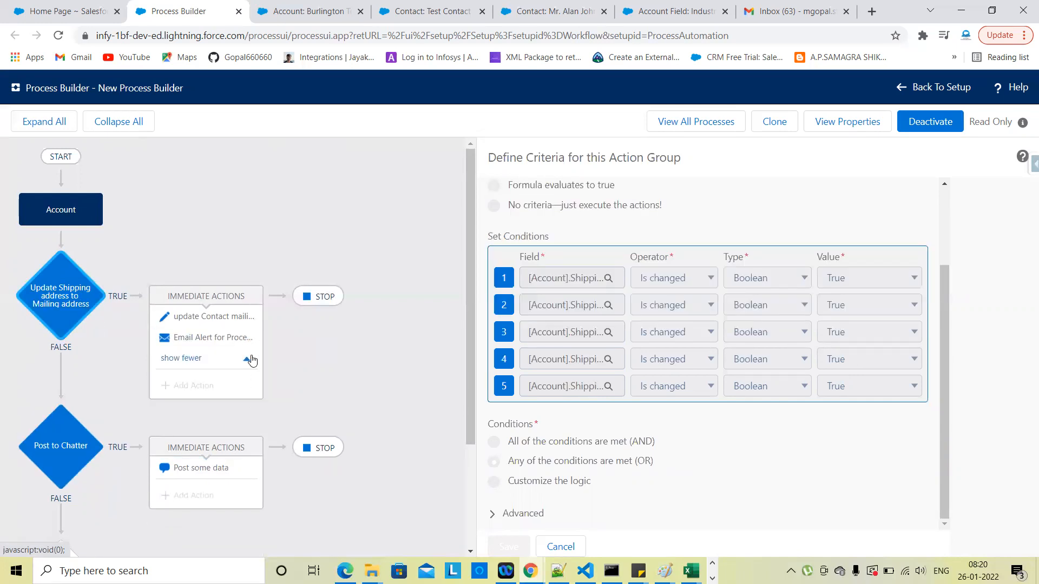
{"action": "left_click", "coordinate": [224, 481]}
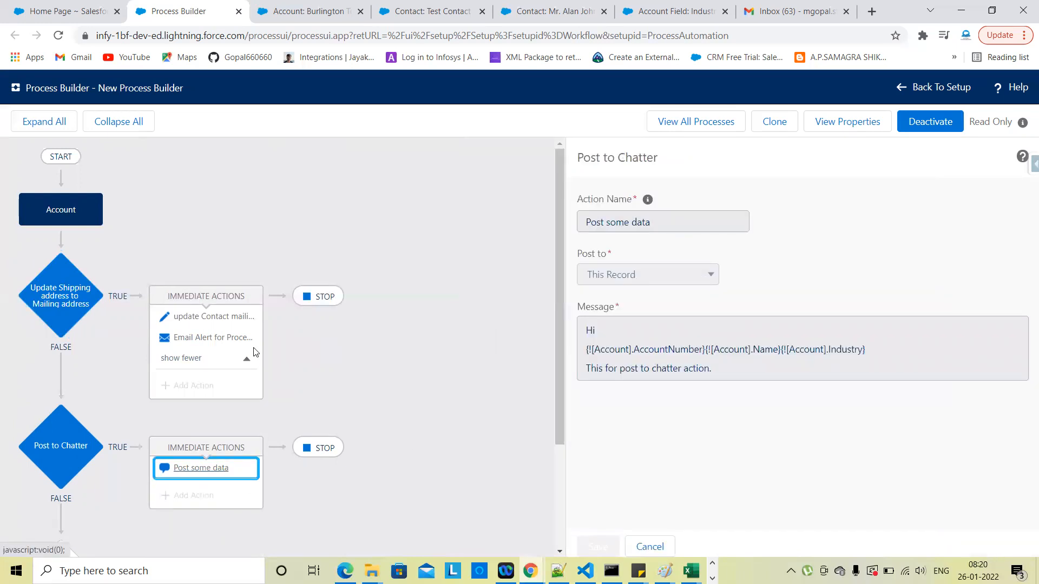
{"action": "left_click", "coordinate": [248, 360]}
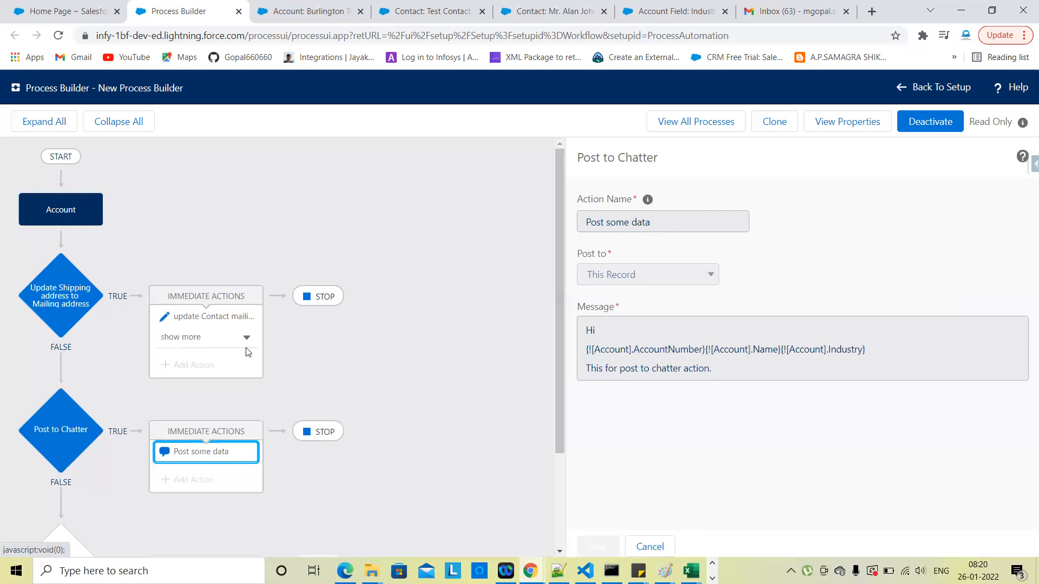
{"action": "left_click", "coordinate": [246, 338]}
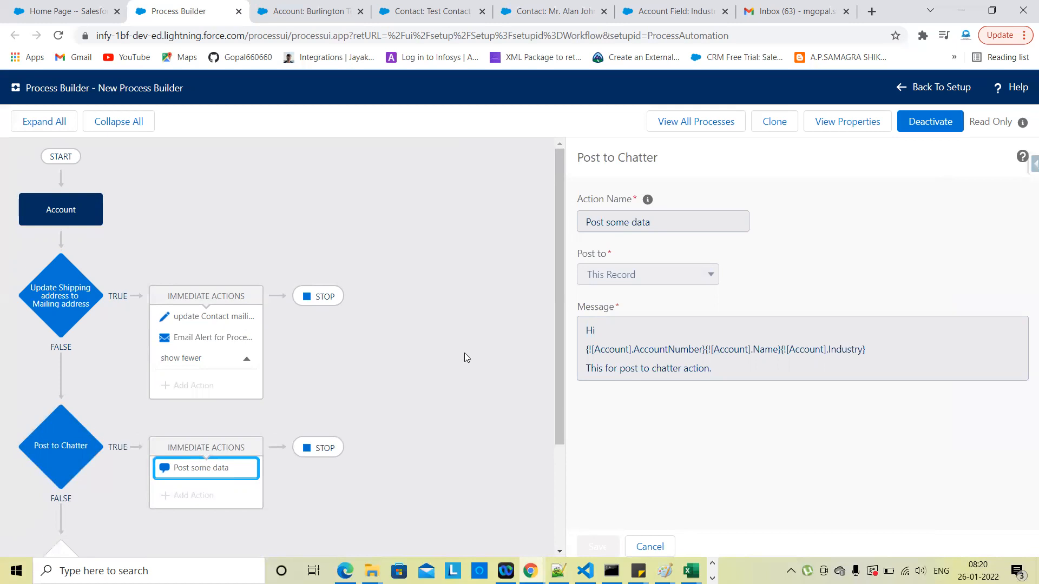
Step: Cancel the Post some data panel, select the contact address update action, and review the diagram
{"action": "left_click", "coordinate": [655, 544]}
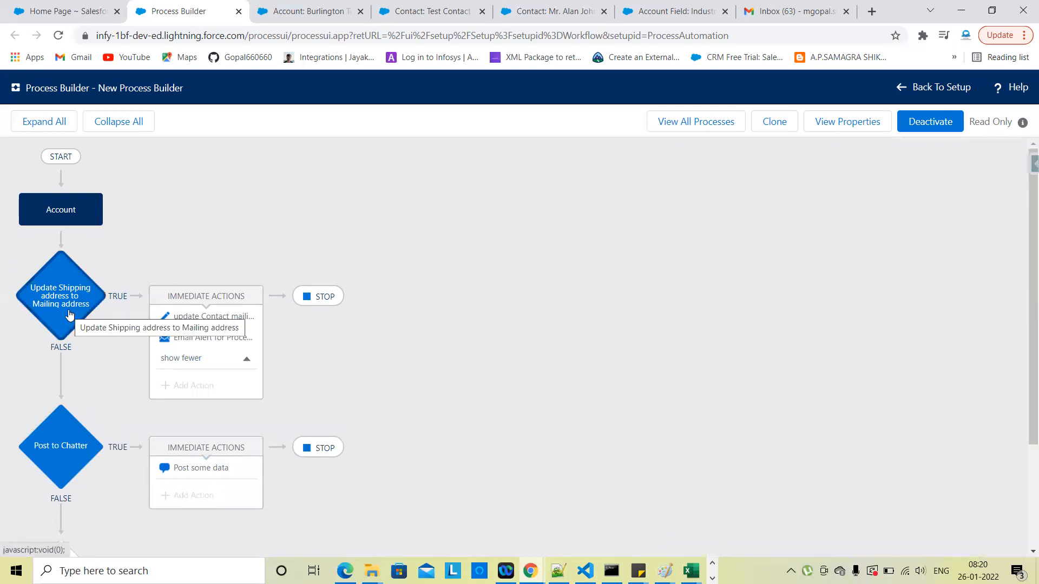
{"action": "left_click", "coordinate": [209, 324]}
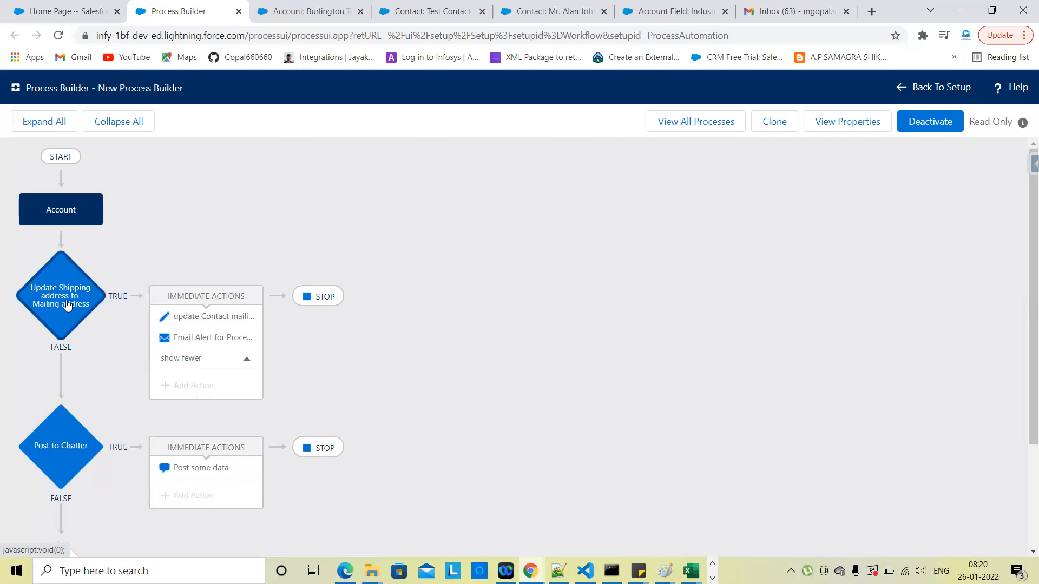
{"action": "scroll", "coordinate": [63, 454], "scroll_direction": "down", "scroll_amount": 3}
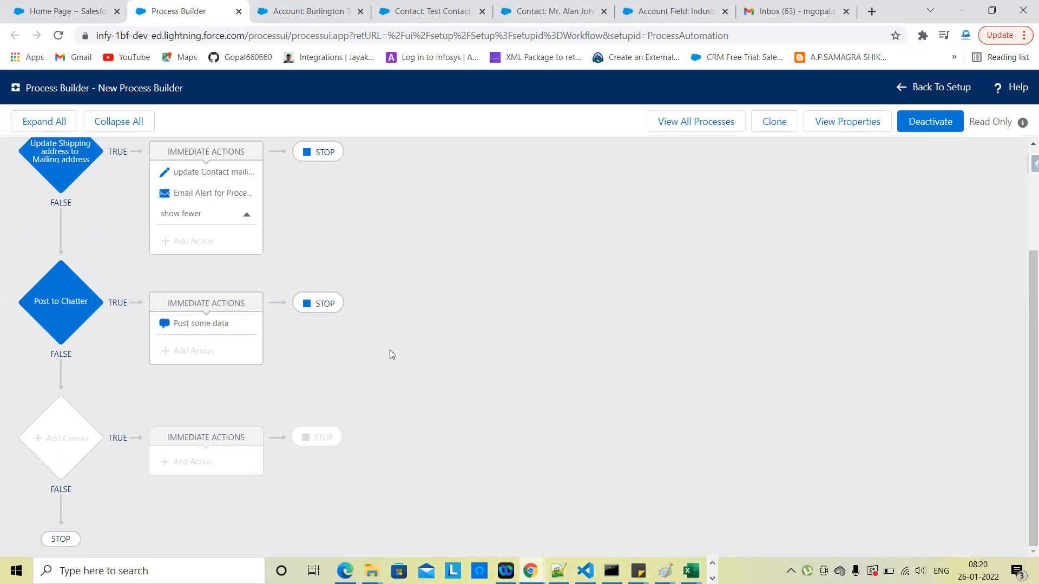
{"action": "scroll", "coordinate": [390, 350], "scroll_direction": "up", "scroll_amount": 3}
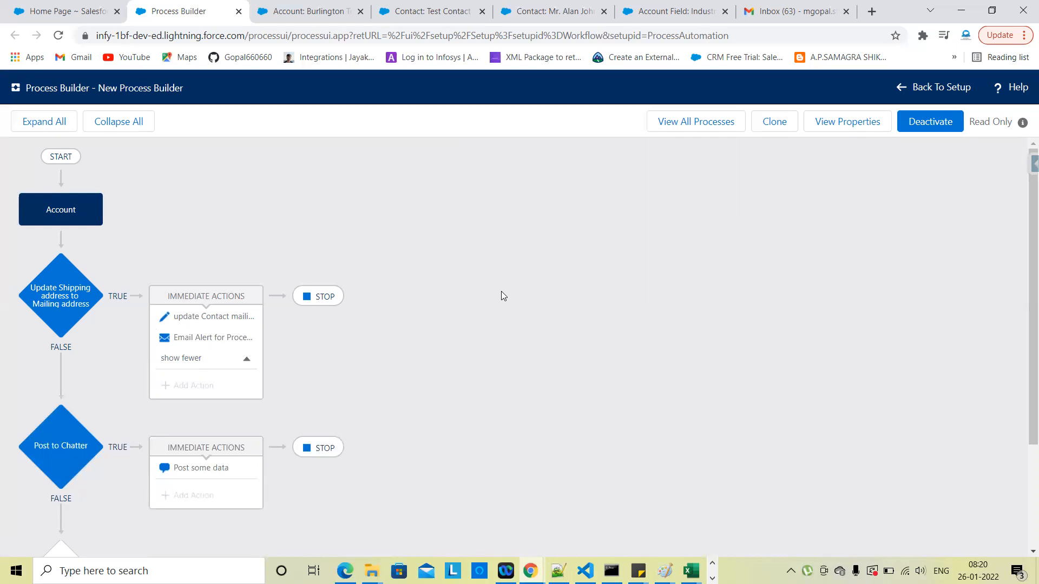
{"action": "scroll", "coordinate": [501, 292], "scroll_direction": "down", "scroll_amount": 3}
{"action": "scroll", "coordinate": [87, 281], "scroll_direction": "up", "scroll_amount": 1}
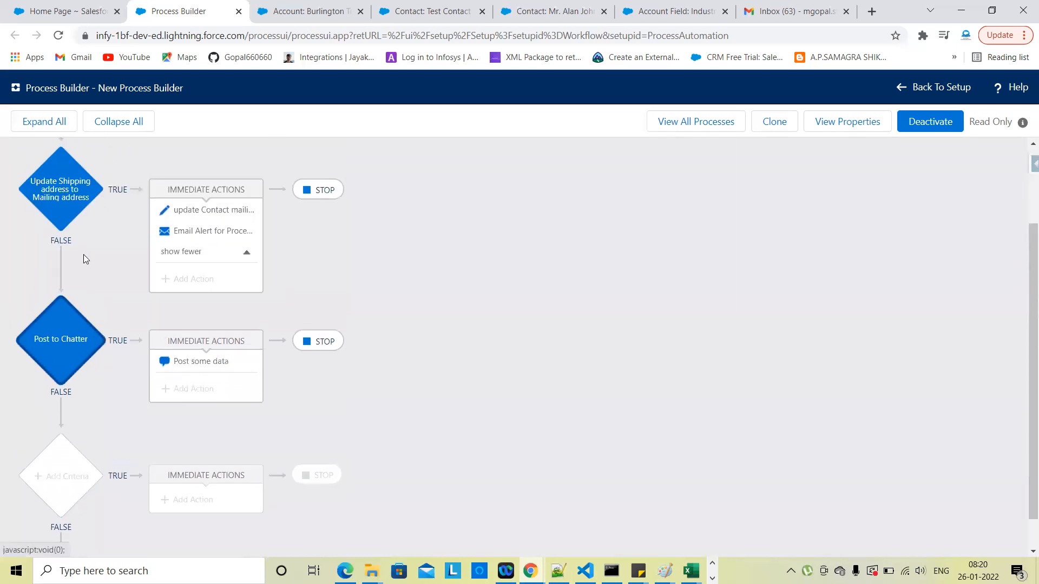
{"action": "scroll", "coordinate": [71, 335], "scroll_direction": "up", "scroll_amount": 2}
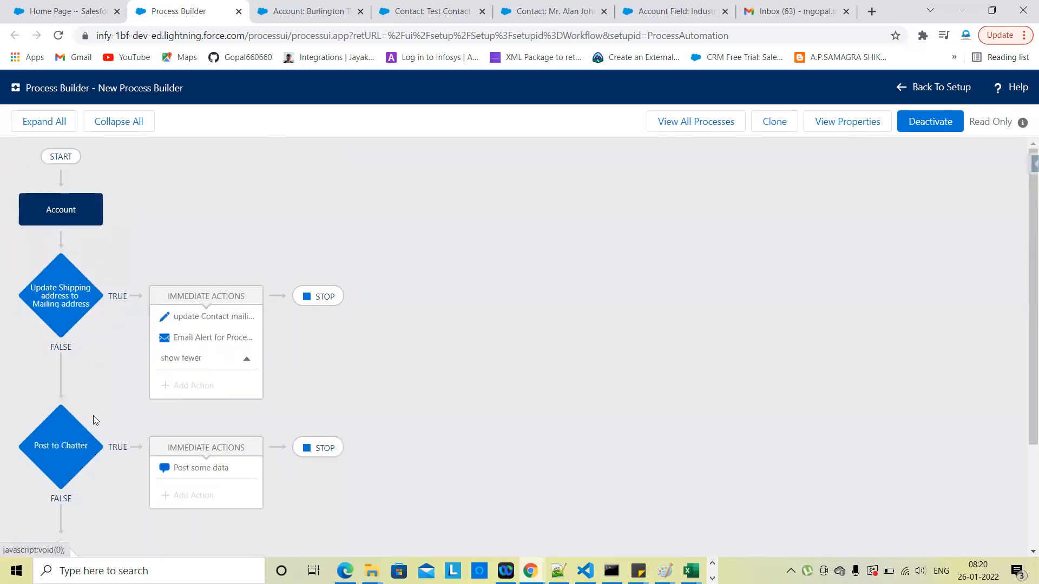
{"action": "scroll", "coordinate": [81, 401], "scroll_direction": "down", "scroll_amount": 3}
{"action": "scroll", "coordinate": [114, 412], "scroll_direction": "up", "scroll_amount": 3}
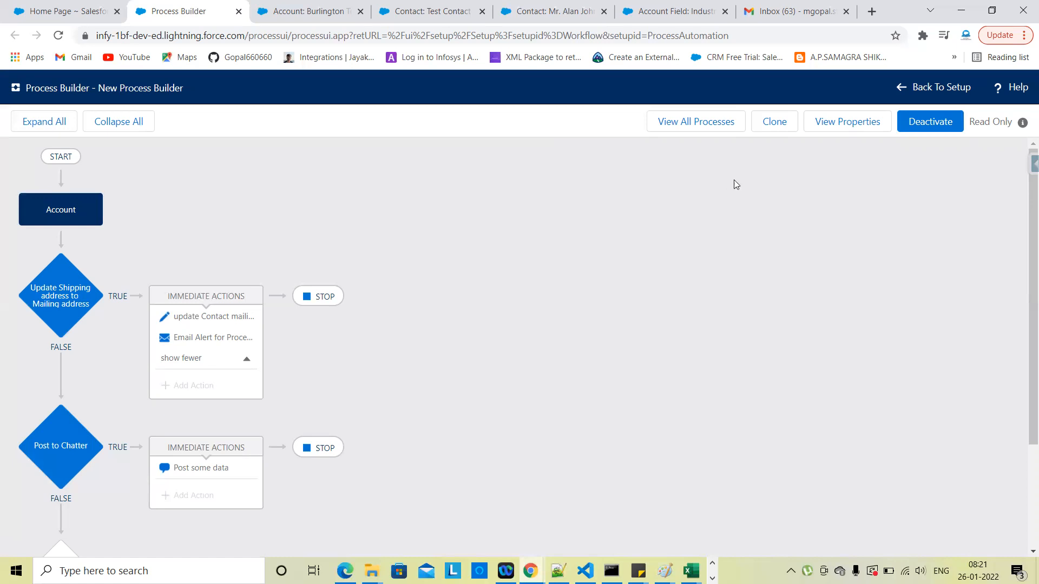
Step: Clone the process as a new version and add a Send Custom Notification action under Post to Chatter
{"action": "left_click", "coordinate": [770, 132]}
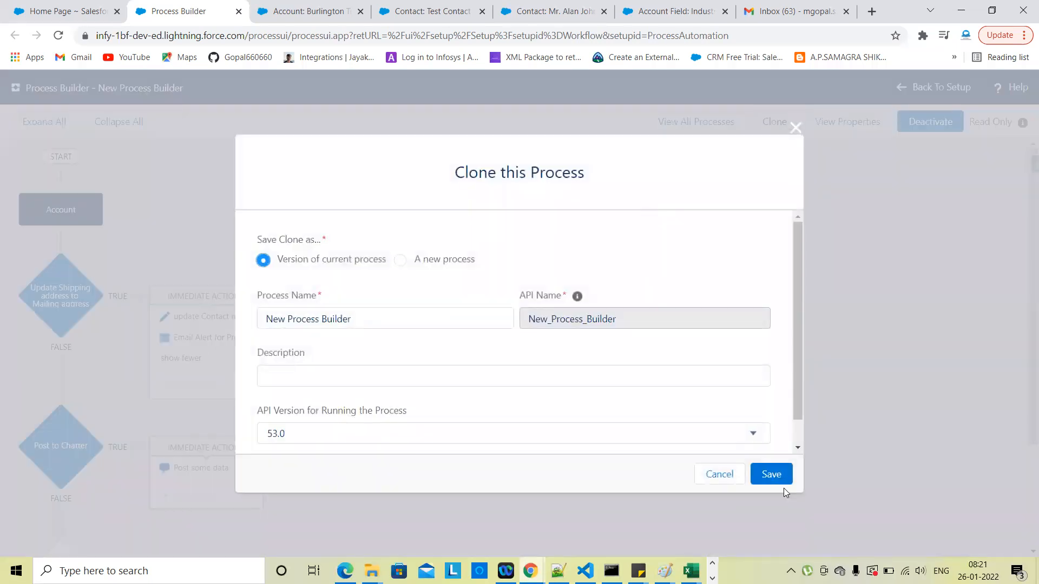
{"action": "left_click", "coordinate": [765, 481]}
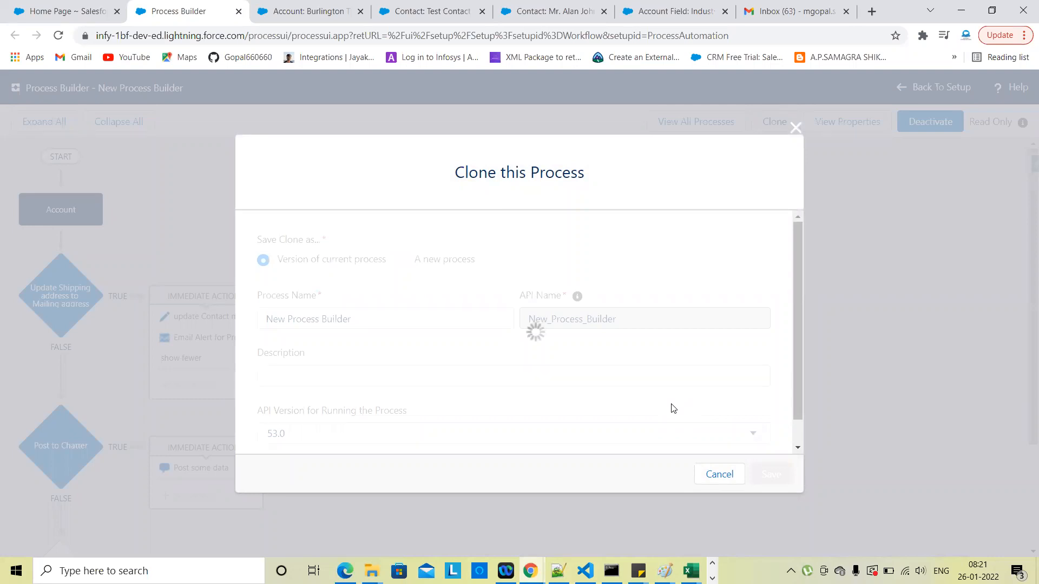
{"action": "scroll", "coordinate": [552, 420], "scroll_direction": "down", "scroll_amount": 2}
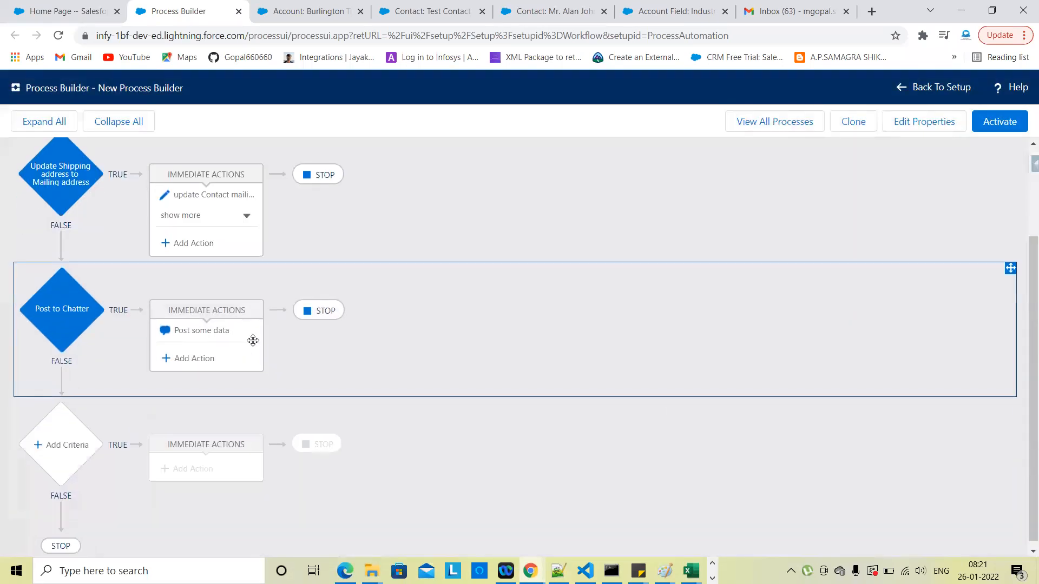
{"action": "left_click", "coordinate": [200, 367]}
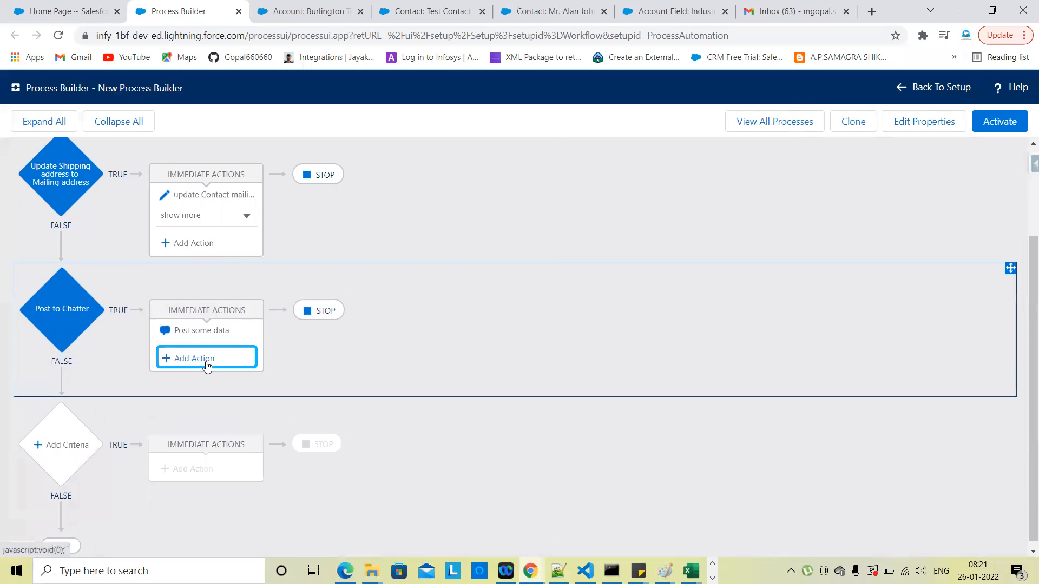
{"action": "left_click", "coordinate": [637, 224]}
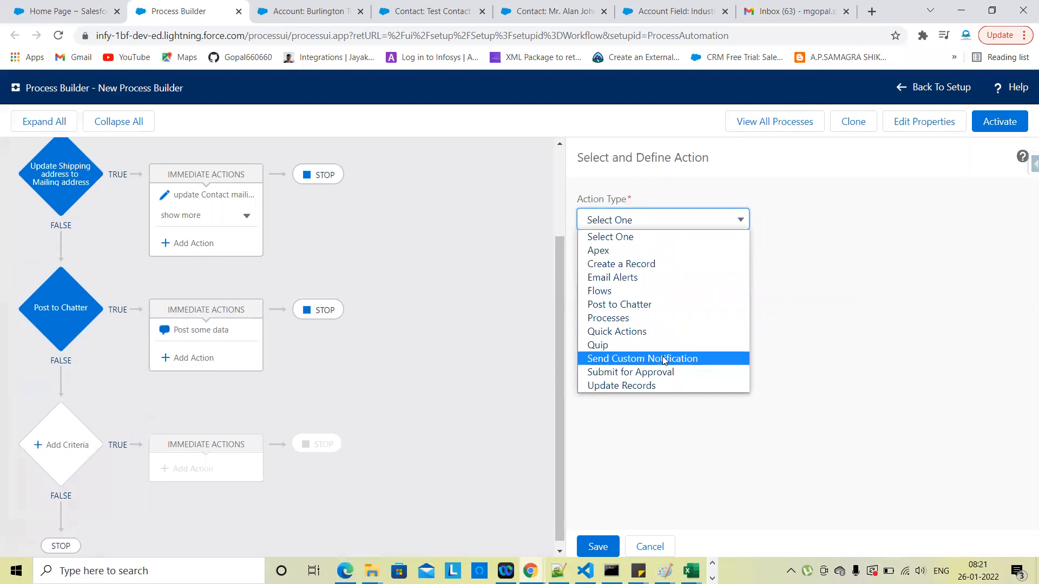
{"action": "left_click", "coordinate": [688, 357]}
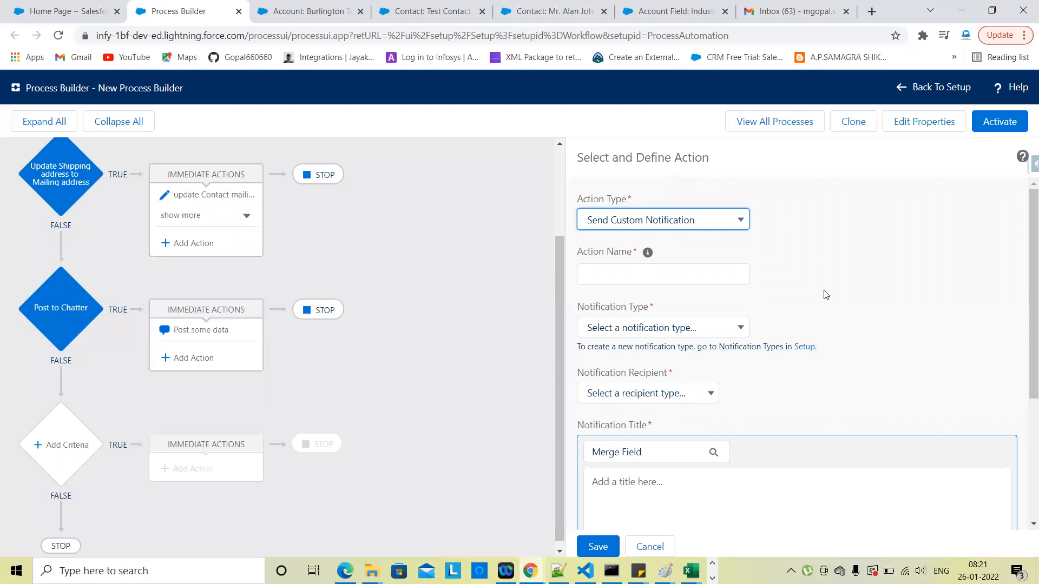
{"action": "scroll", "coordinate": [826, 295], "scroll_direction": "down", "scroll_amount": 1}
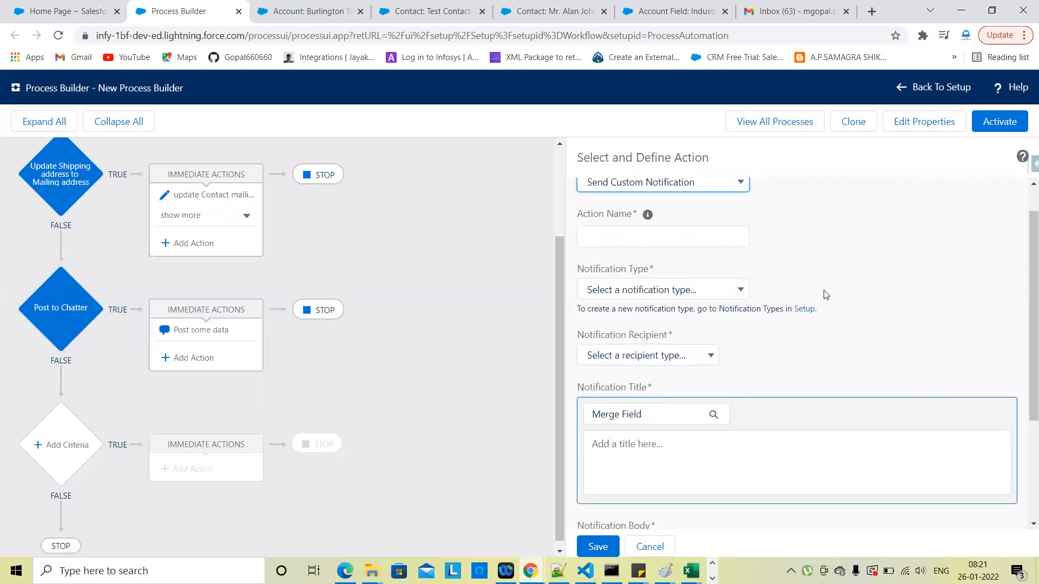
{"action": "scroll", "coordinate": [826, 295], "scroll_direction": "up", "scroll_amount": 1}
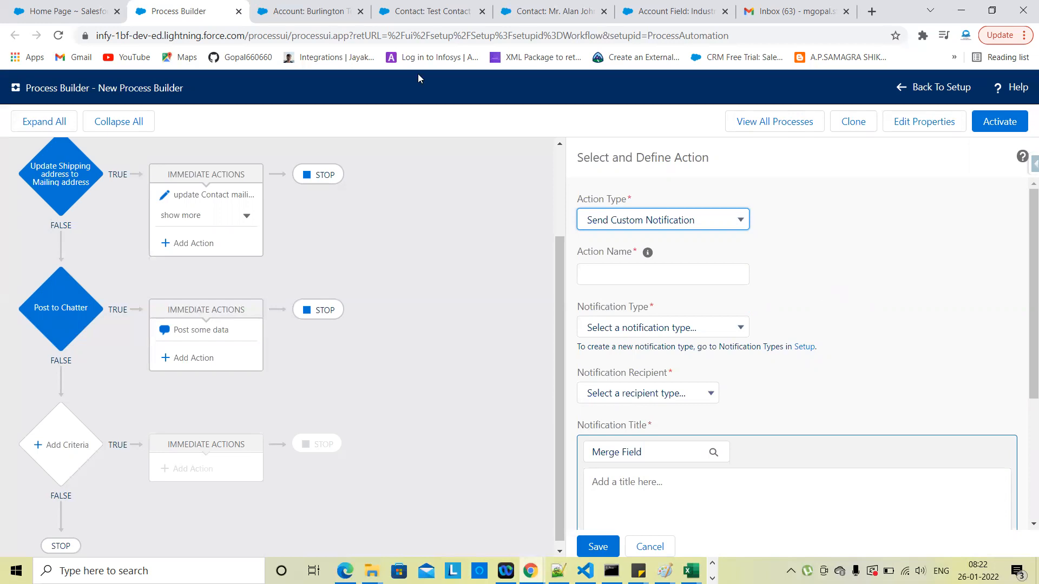
Step: Switch Setup to Lightning Experience, review the approval-request notifications, then return to Process Builder
{"action": "left_click", "coordinate": [65, 11]}
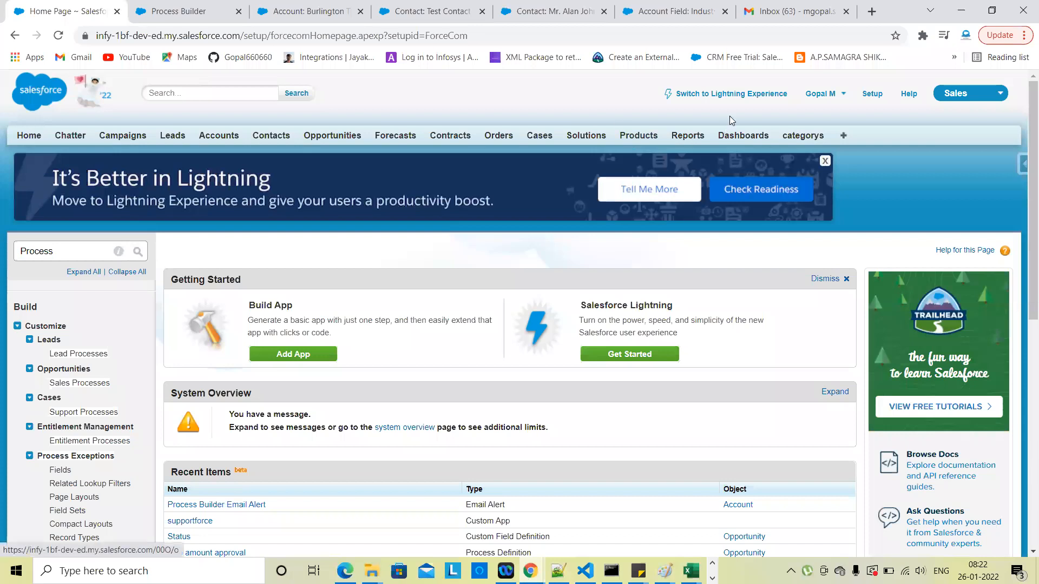
{"action": "left_click", "coordinate": [744, 96]}
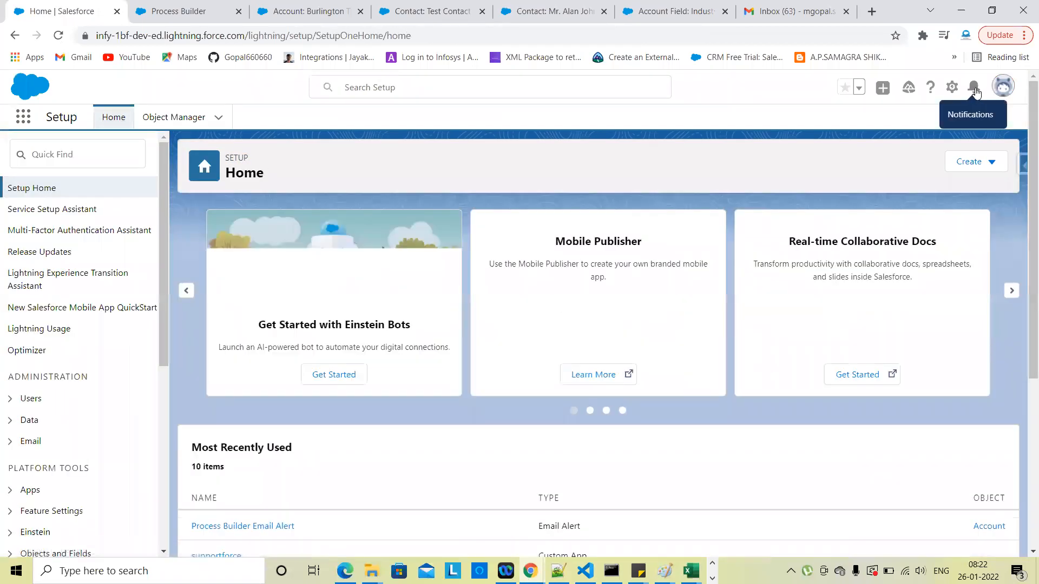
{"action": "left_click", "coordinate": [974, 87]}
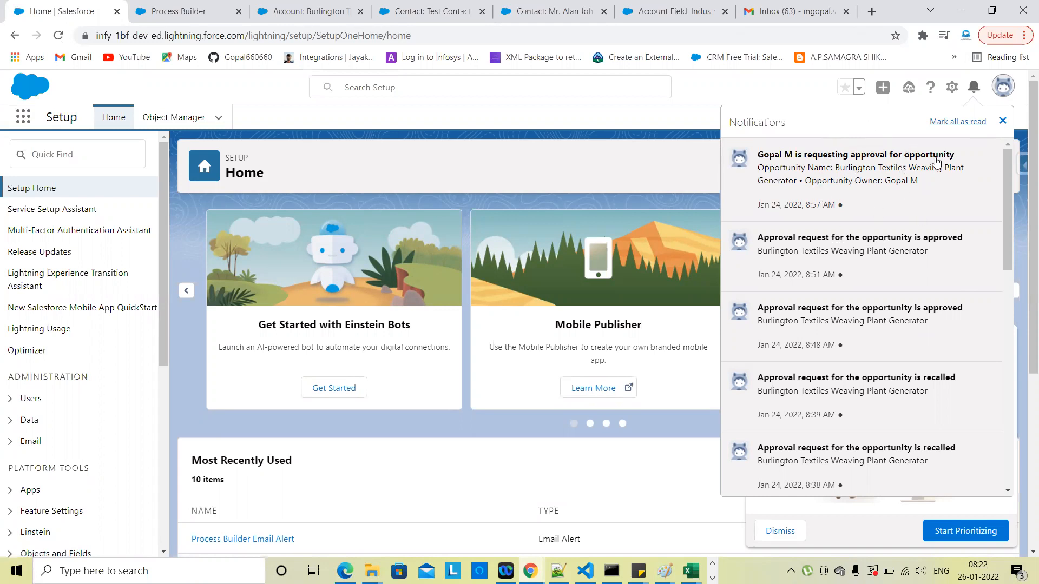
{"action": "left_click", "coordinate": [1003, 122]}
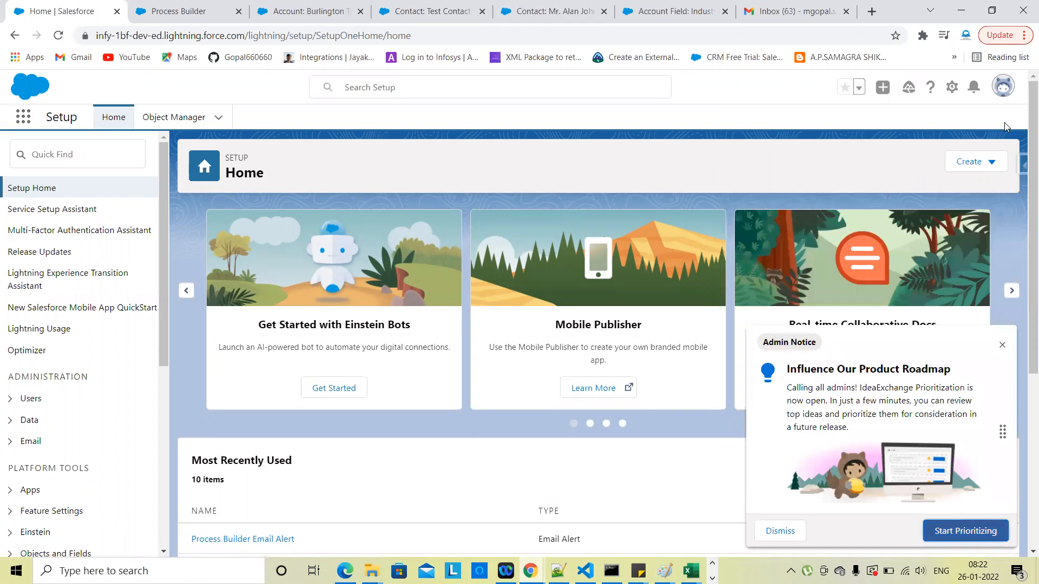
{"action": "left_click", "coordinate": [222, 8]}
{"action": "scroll", "coordinate": [513, 395], "scroll_direction": "up", "scroll_amount": 3}
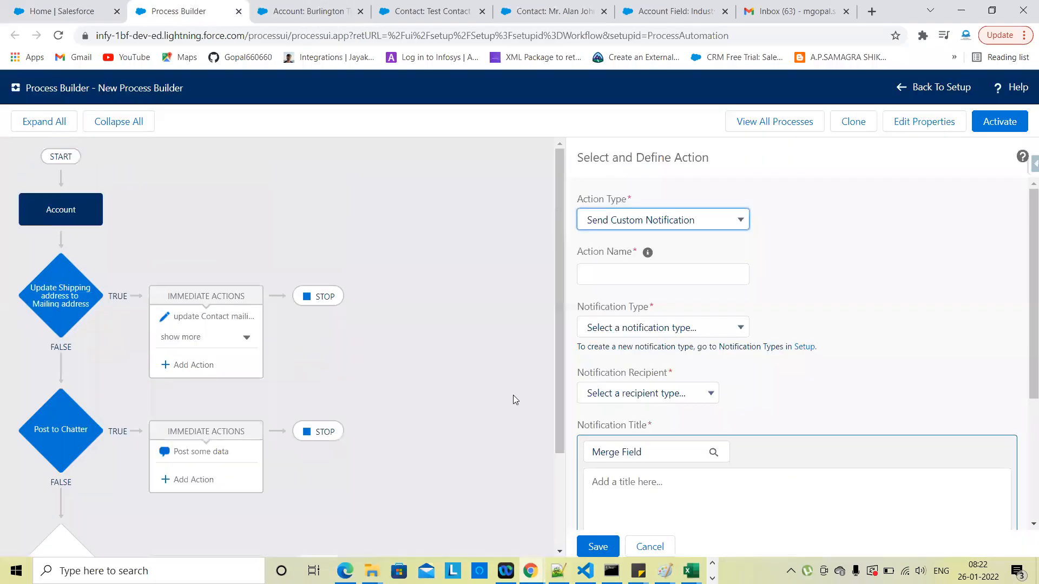
{"action": "left_click", "coordinate": [511, 361]}
{"action": "scroll", "coordinate": [511, 360], "scroll_direction": "down", "scroll_amount": 2}
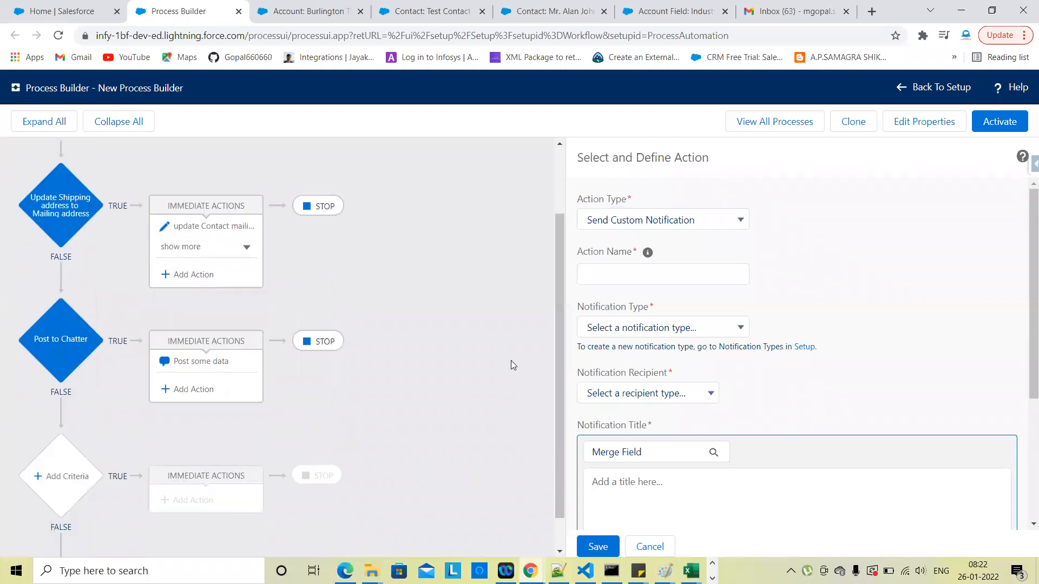
{"action": "scroll", "coordinate": [511, 365], "scroll_direction": "down", "scroll_amount": 1}
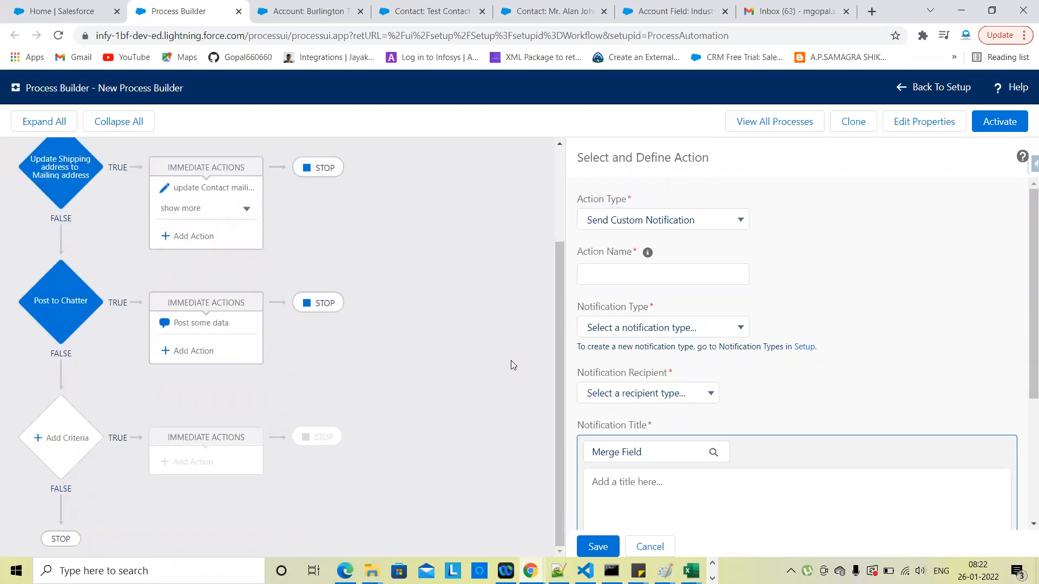
{"action": "left_click", "coordinate": [666, 221]}
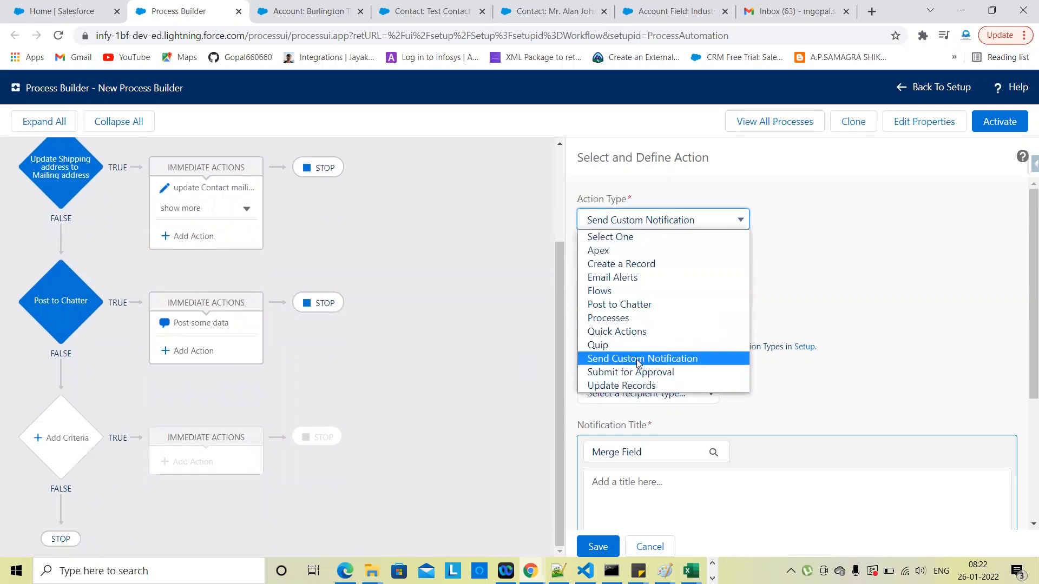
{"action": "left_click", "coordinate": [641, 358]}
{"action": "scroll", "coordinate": [756, 249], "scroll_direction": "down", "scroll_amount": 1}
{"action": "left_click", "coordinate": [699, 274]}
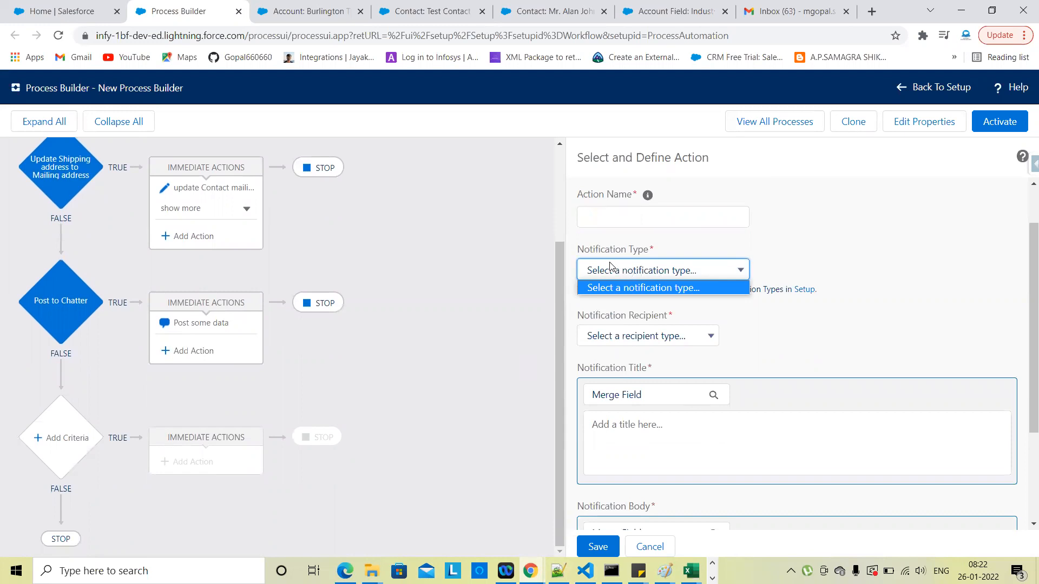
{"action": "left_click", "coordinate": [795, 324]}
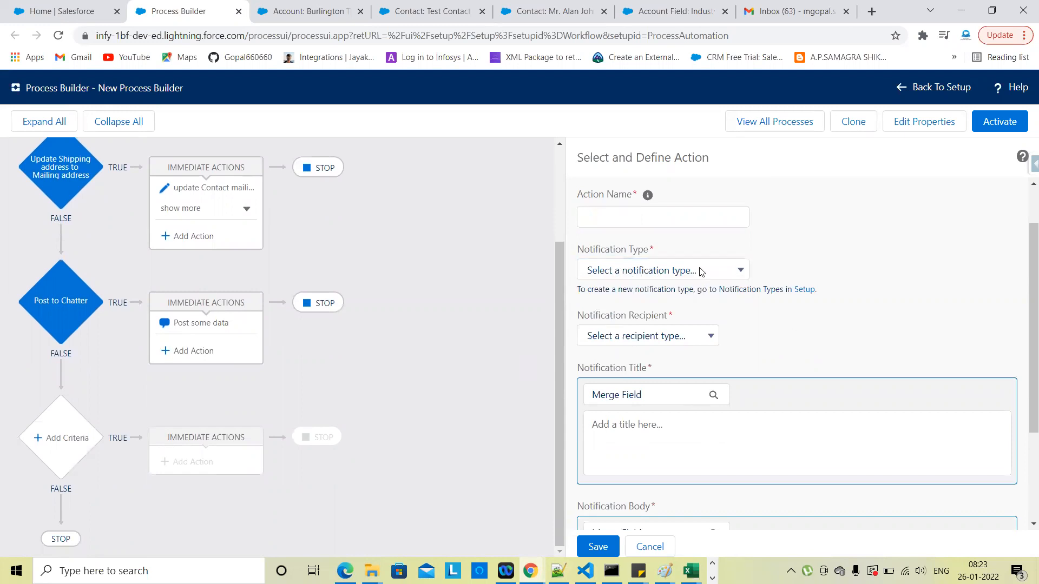
{"action": "left_click", "coordinate": [693, 273]}
{"action": "left_click", "coordinate": [824, 328]}
{"action": "scroll", "coordinate": [824, 328], "scroll_direction": "up", "scroll_amount": 1}
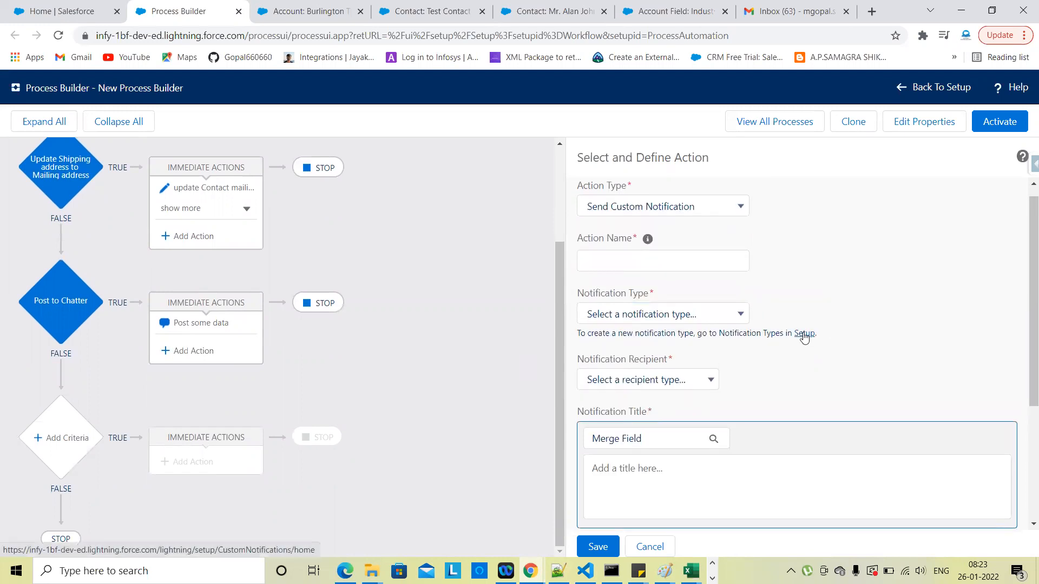
Step: Start a new custom notification type named 'Send custom Notification.'
{"action": "left_click", "coordinate": [804, 334]}
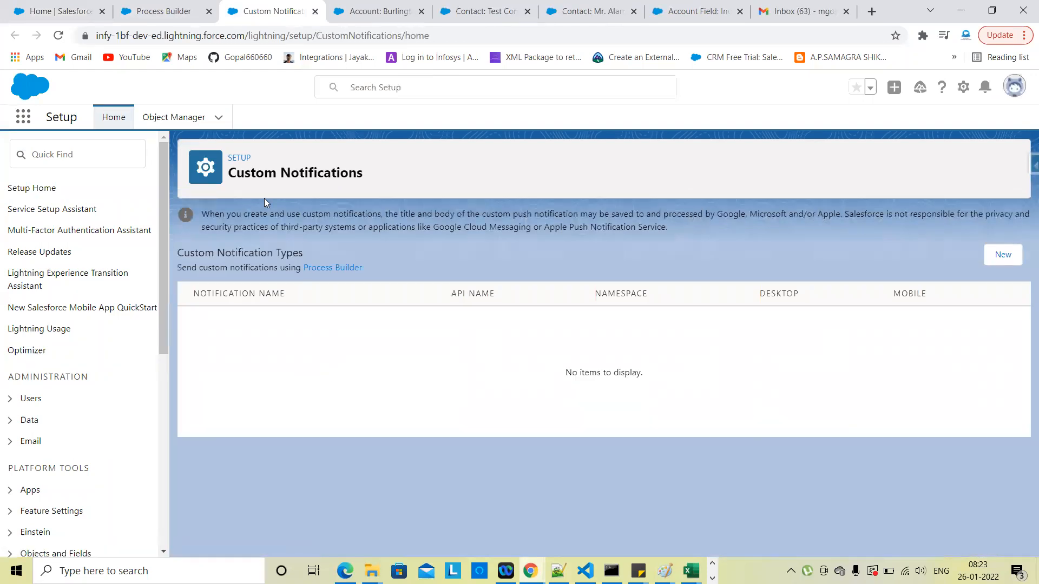
{"action": "scroll", "coordinate": [109, 404], "scroll_direction": "down", "scroll_amount": 6}
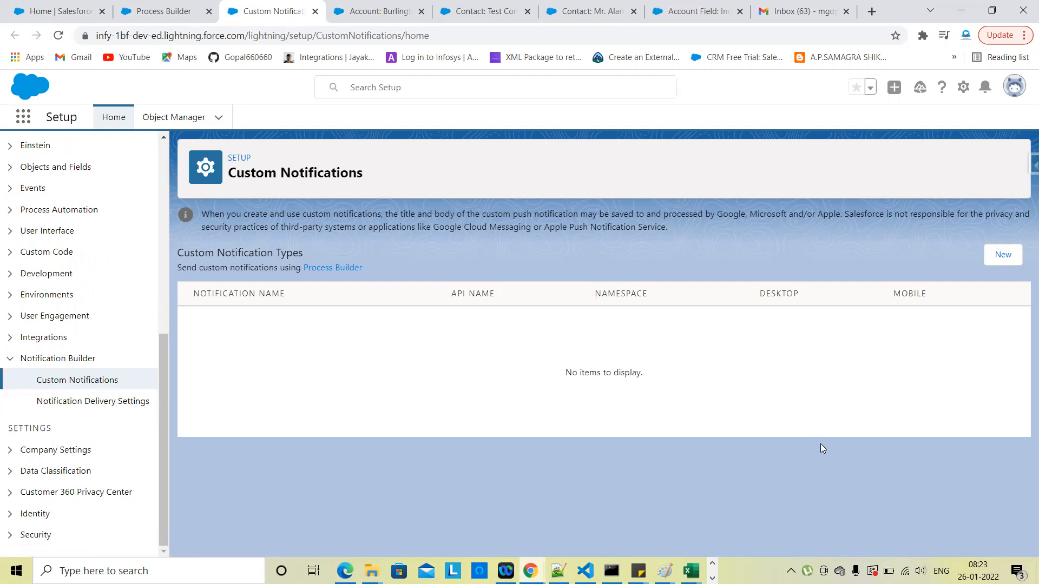
{"action": "left_click", "coordinate": [1007, 260]}
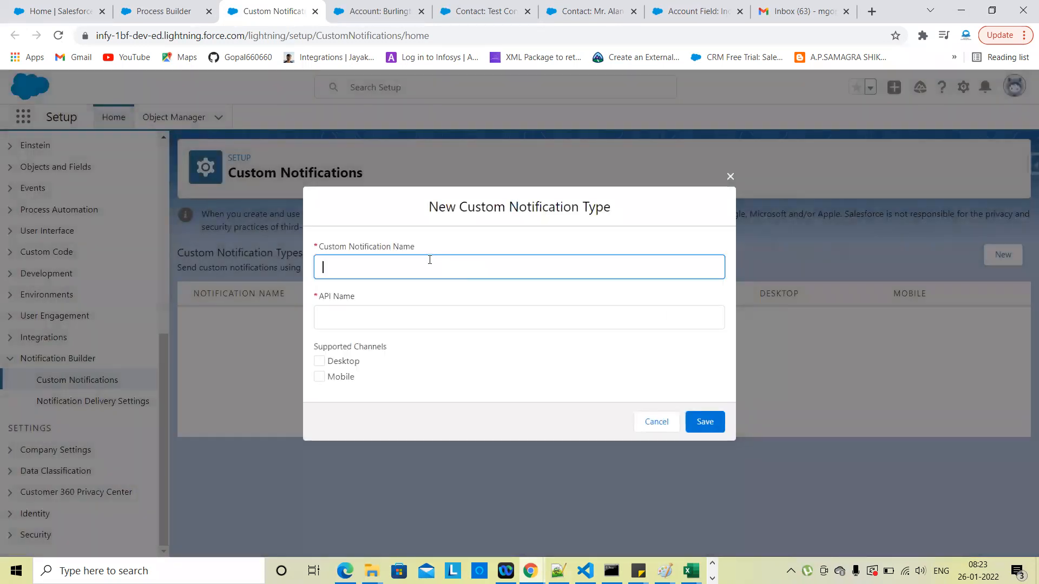
{"action": "type", "text": "Notify Actions"}
{"action": "key", "text": "BackSpace"}
{"action": "key", "text": "BackSpace"}
{"action": "key", "text": "BackSpace"}
{"action": "key", "text": "BackSpace"}
{"action": "key", "text": "BackSpace"}
{"action": "key", "text": "BackSpace"}
{"action": "key", "text": "BackSpace"}
{"action": "key", "text": "BackSpace"}
{"action": "key", "text": "BackSpace"}
{"action": "key", "text": "BackSpace"}
{"action": "key", "text": "BackSpace"}
{"action": "key", "text": "BackSpace"}
{"action": "key", "text": "BackSpace"}
{"action": "type", "text": "Send custom"}
{"action": "key", "text": "Num_Lock"}
{"action": "key", "text": "BackSpace"}
{"action": "type", "text": "m N"}
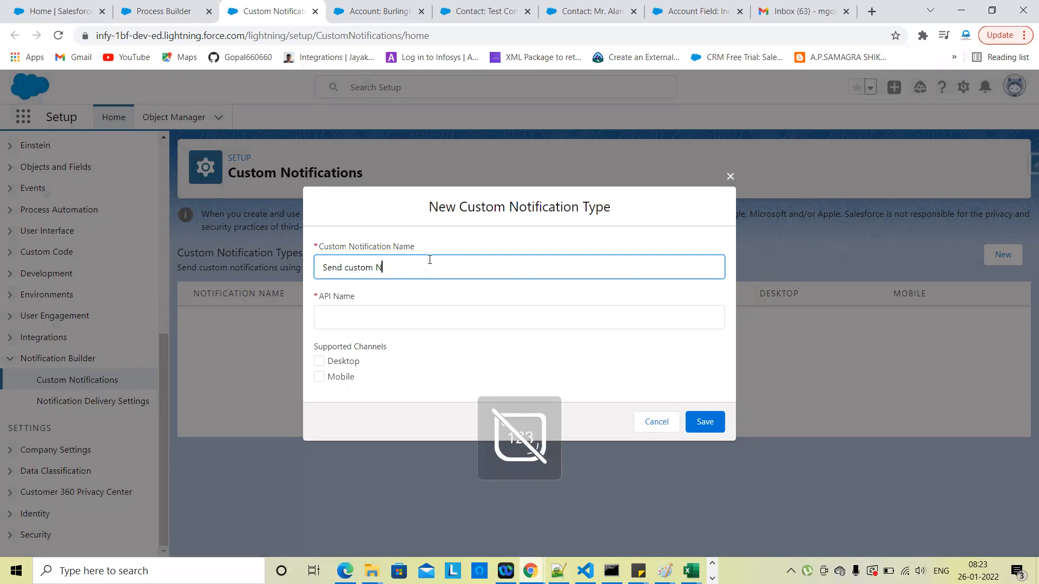
{"action": "type", "text": "otification"}
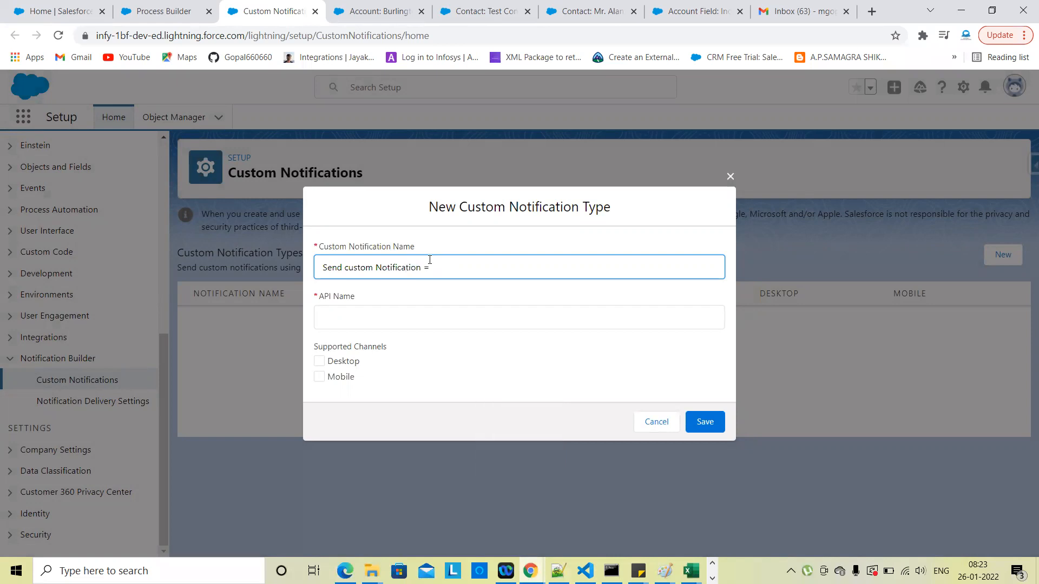
{"action": "key", "text": "Num_Lock"}
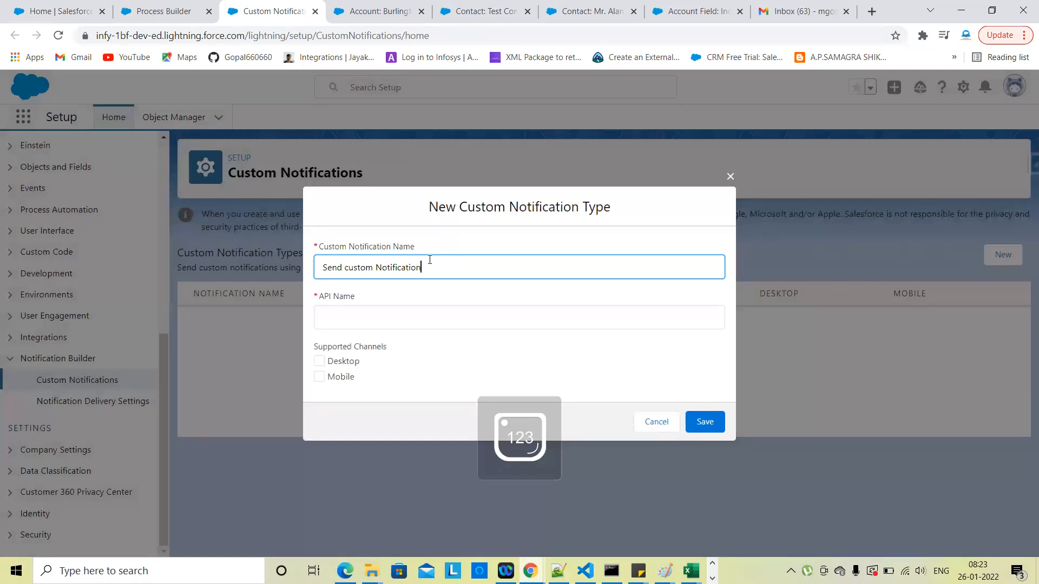
Step: Fill the API name Send_custom_Notification, enable Desktop and Mobile, and save the type
{"action": "left_click", "coordinate": [404, 317]}
{"action": "left_click", "coordinate": [444, 364]}
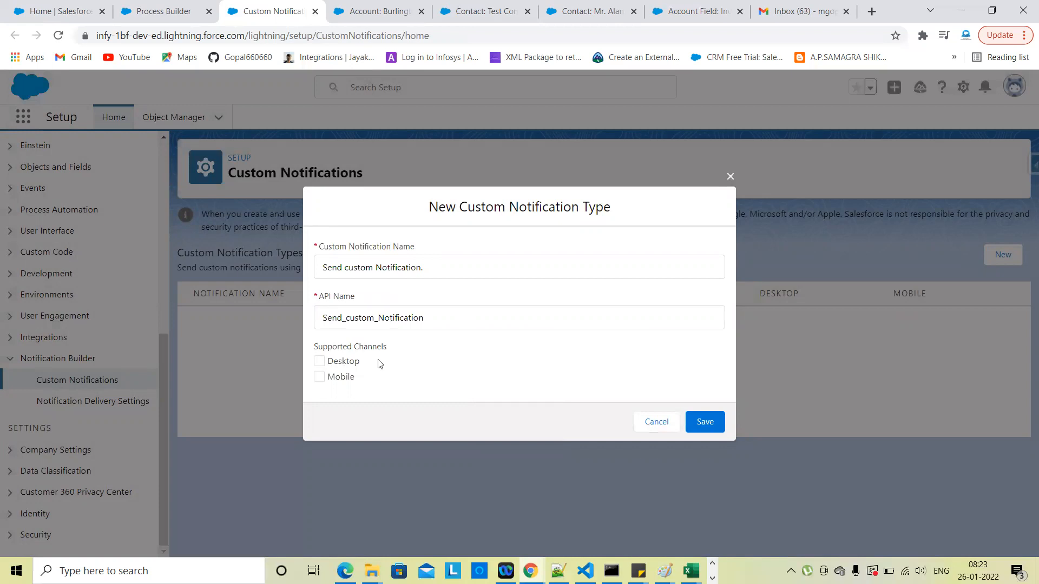
{"action": "left_click", "coordinate": [337, 381]}
{"action": "left_click", "coordinate": [319, 362]}
{"action": "left_click", "coordinate": [706, 421]}
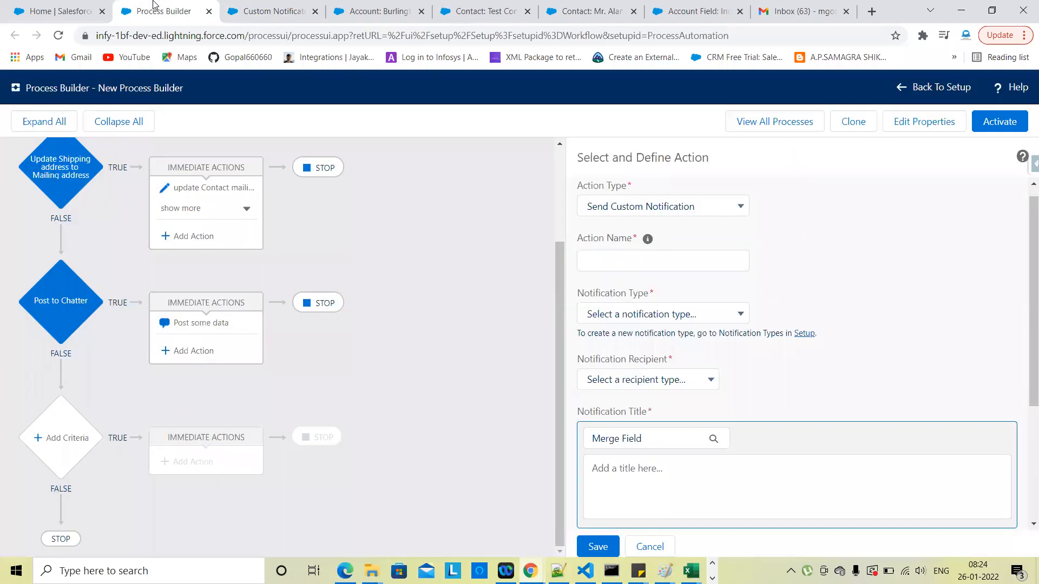
Step: Reload Process Builder, open Version 5 of the Account process, and locate the Post some data action
{"action": "left_click", "coordinate": [157, 11]}
{"action": "left_click", "coordinate": [58, 36]}
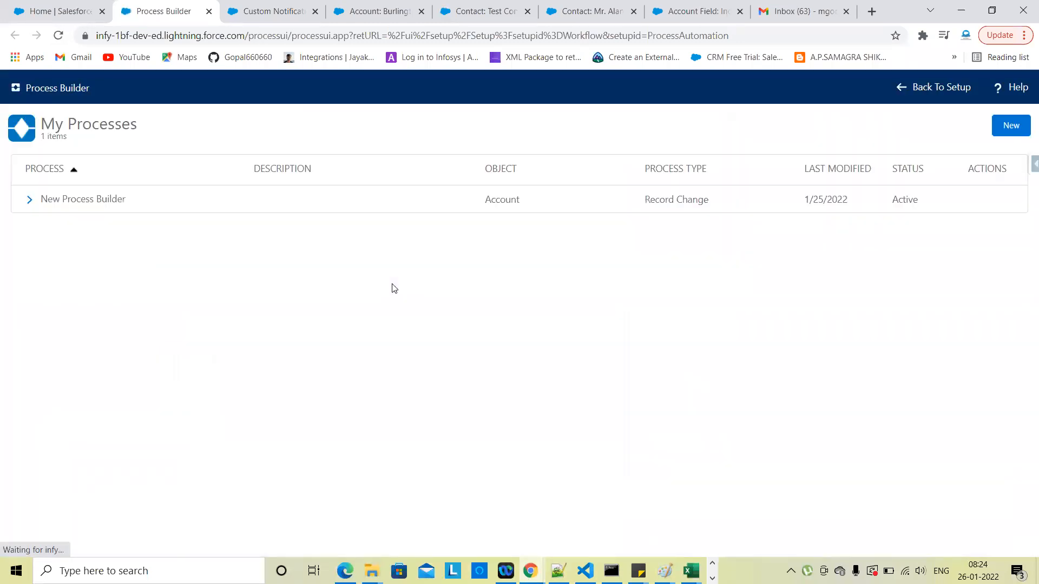
{"action": "left_click", "coordinate": [30, 199]}
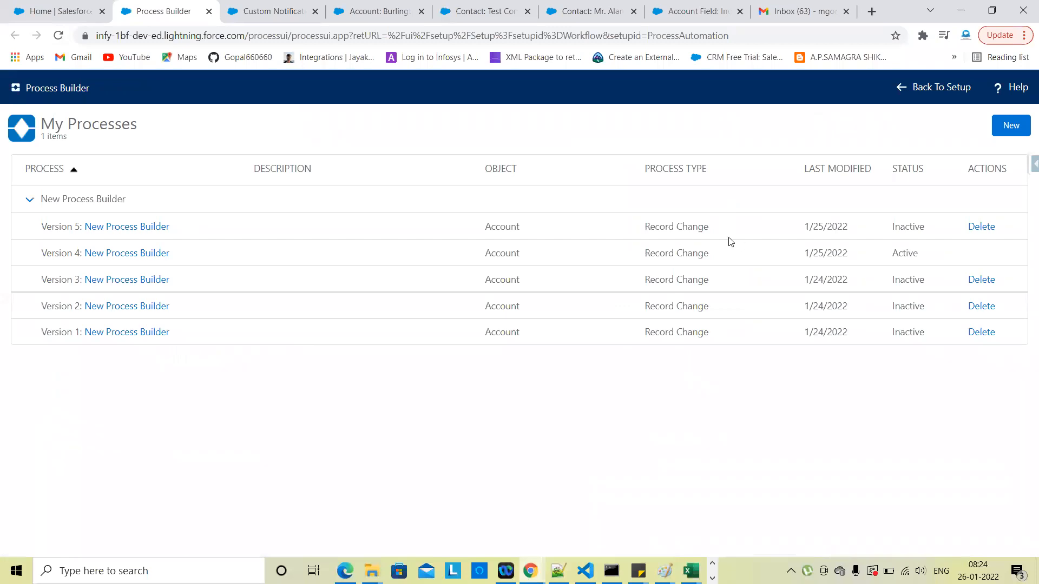
{"action": "left_click", "coordinate": [151, 227]}
{"action": "scroll", "coordinate": [537, 338], "scroll_direction": "down", "scroll_amount": 2}
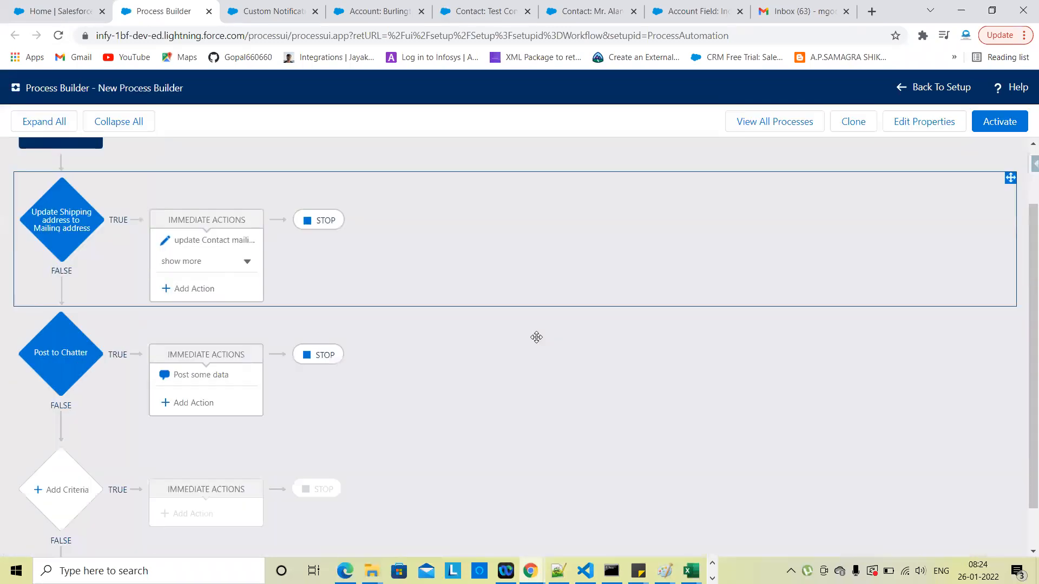
{"action": "scroll", "coordinate": [536, 337], "scroll_direction": "down", "scroll_amount": 1}
{"action": "scroll", "coordinate": [559, 372], "scroll_direction": "up", "scroll_amount": 2}
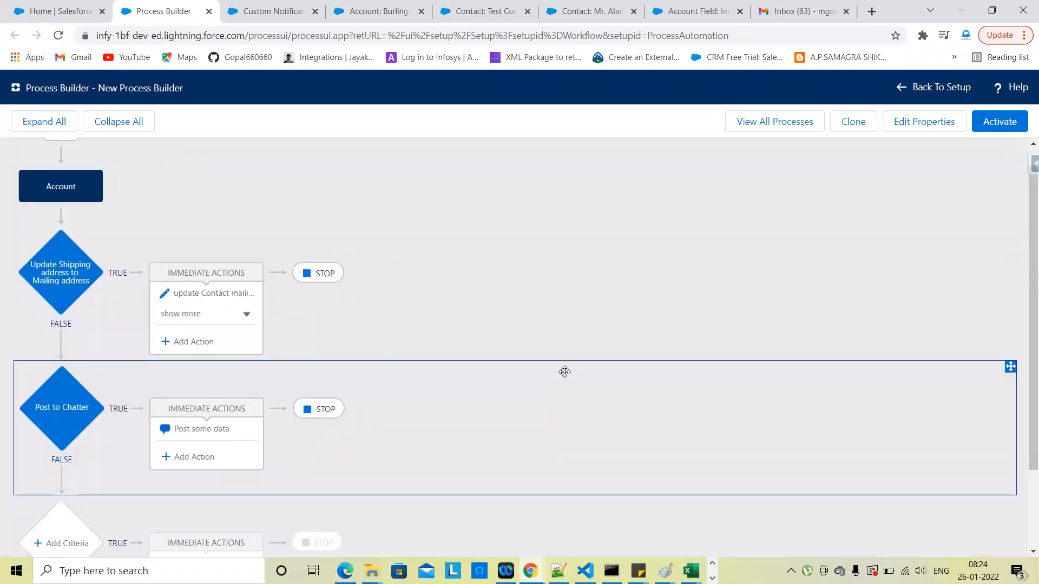
{"action": "scroll", "coordinate": [564, 371], "scroll_direction": "down", "scroll_amount": 1}
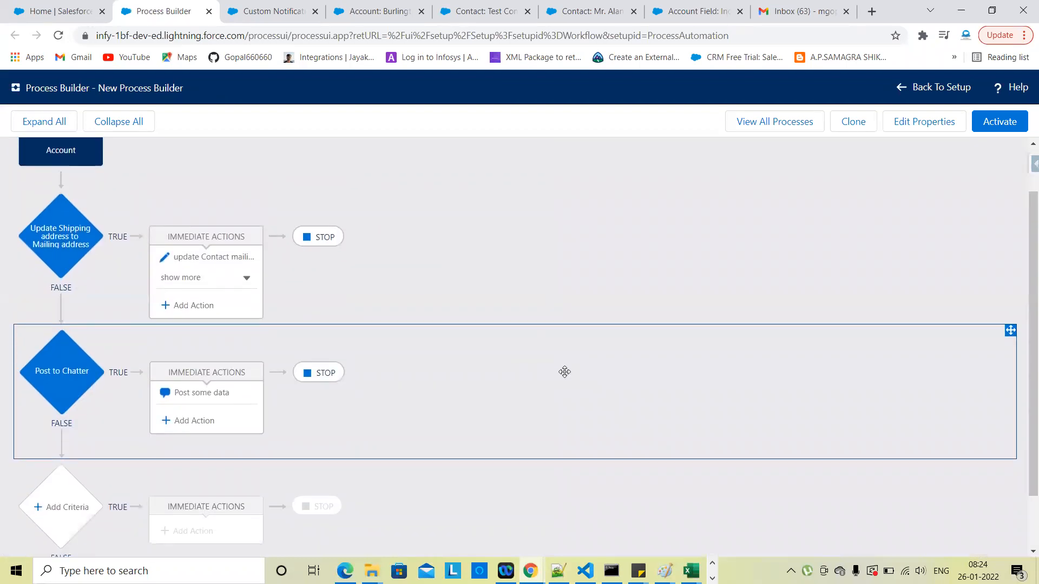
{"action": "scroll", "coordinate": [565, 372], "scroll_direction": "up", "scroll_amount": 2}
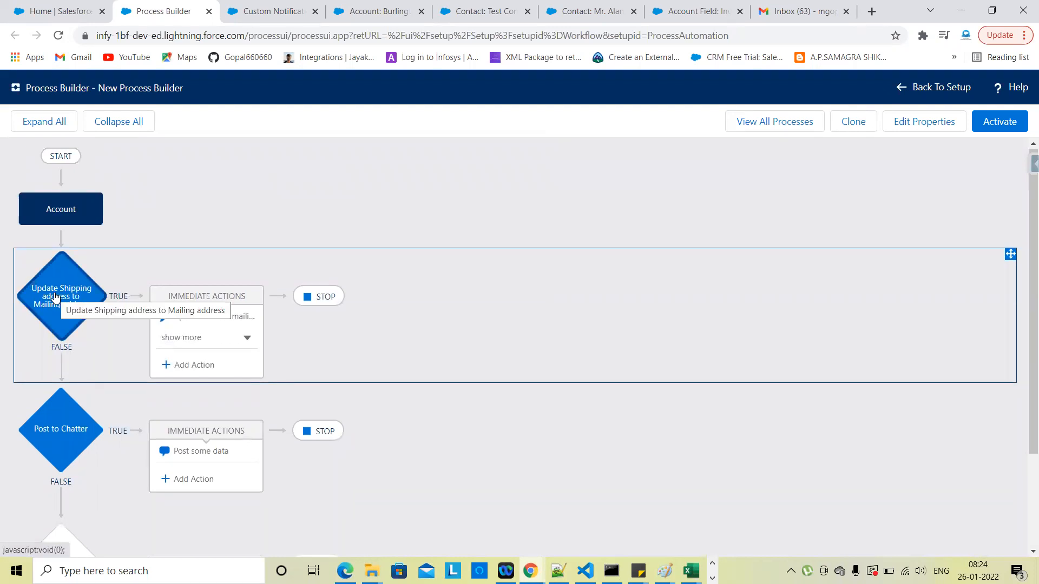
{"action": "scroll", "coordinate": [496, 354], "scroll_direction": "down", "scroll_amount": 3}
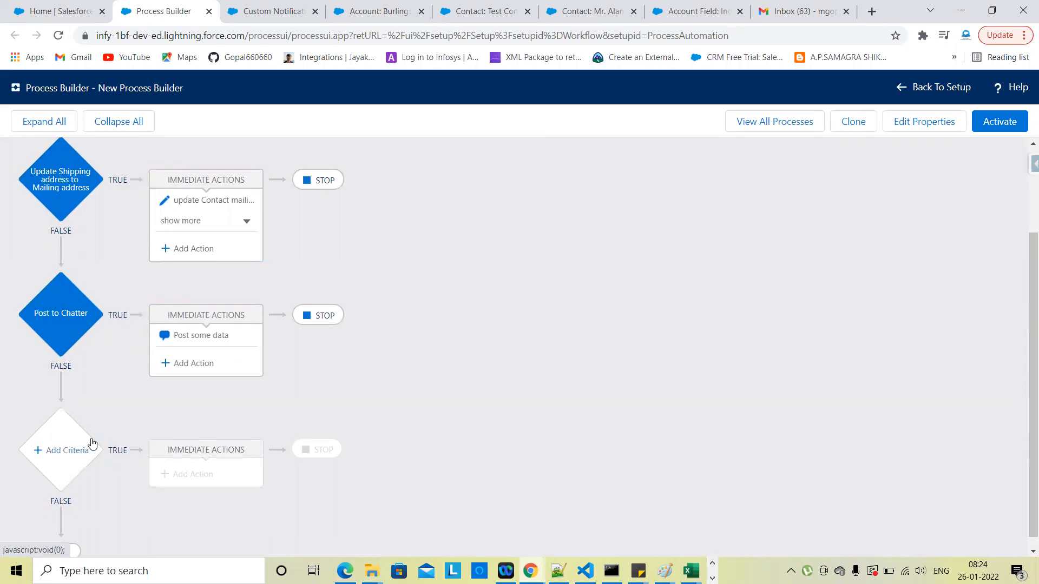
{"action": "scroll", "coordinate": [71, 412], "scroll_direction": "down", "scroll_amount": 1}
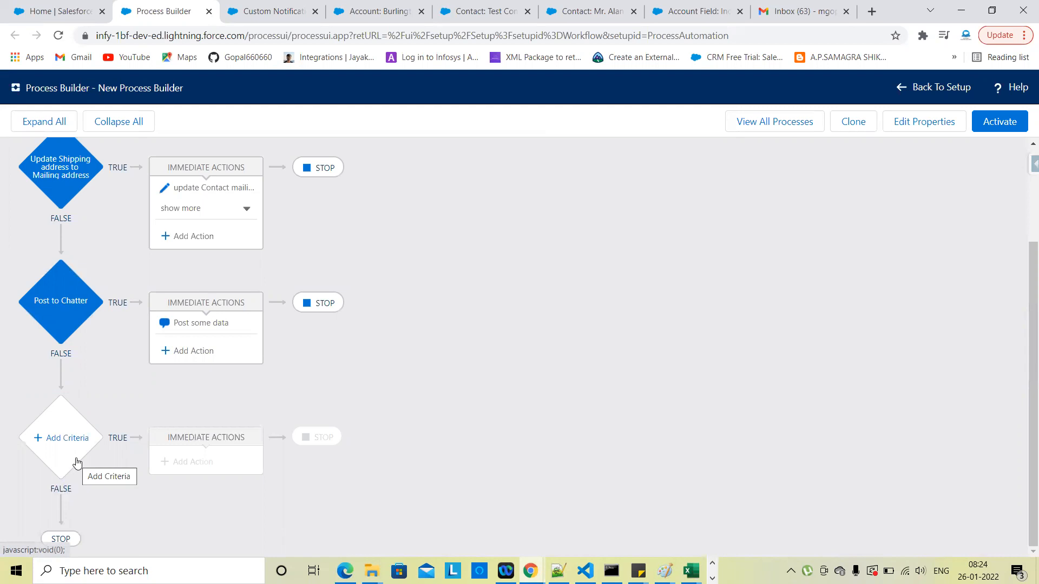
{"action": "scroll", "coordinate": [436, 377], "scroll_direction": "up", "scroll_amount": 2}
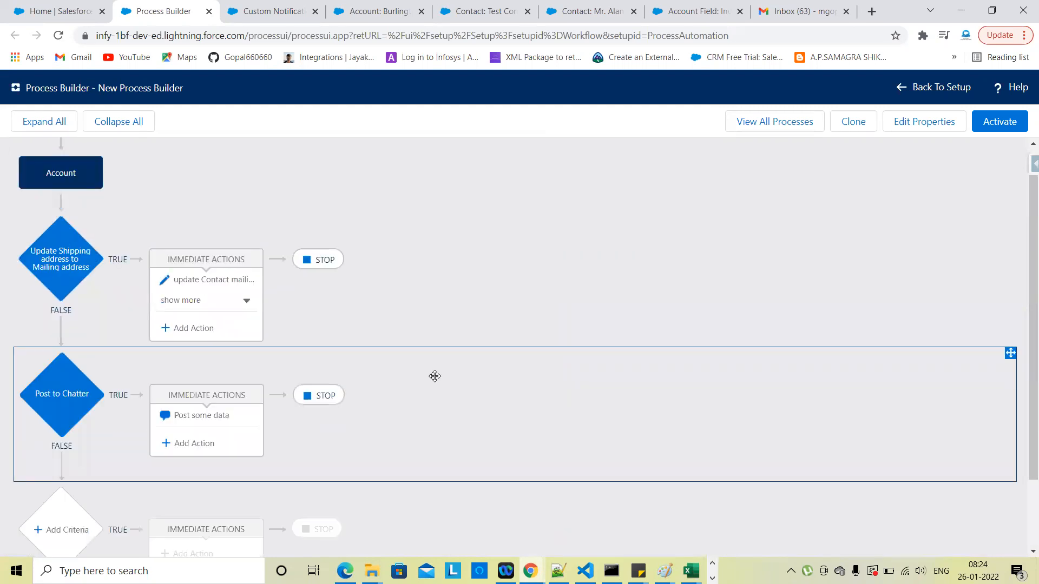
{"action": "scroll", "coordinate": [464, 427], "scroll_direction": "down", "scroll_amount": 2}
{"action": "scroll", "coordinate": [326, 376], "scroll_direction": "up", "scroll_amount": 1}
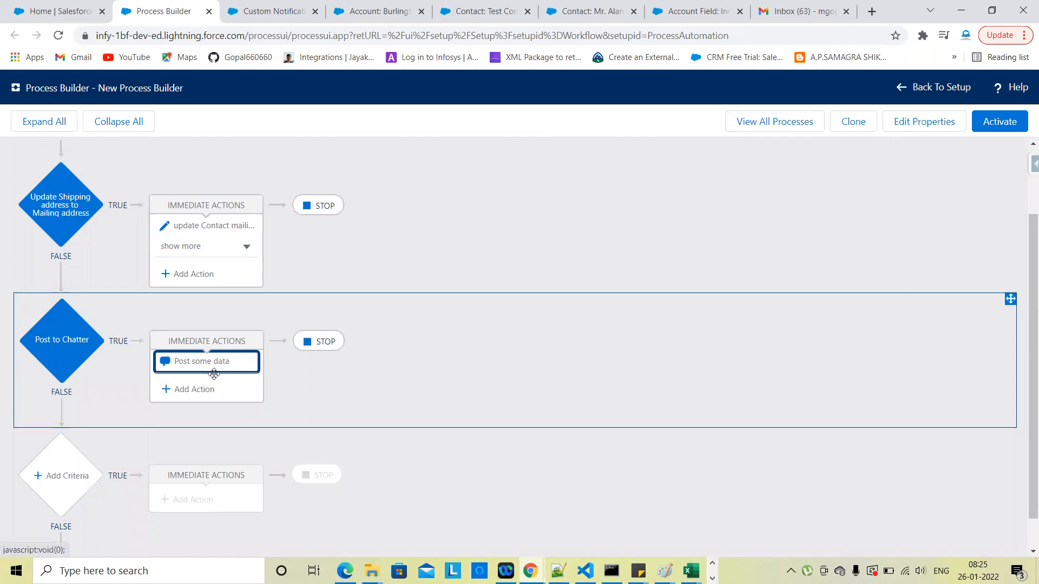
Step: Add a Send Custom Notification action named Notify using the 'Send custom Notification.' type
{"action": "left_click", "coordinate": [202, 390]}
{"action": "left_click", "coordinate": [632, 220]}
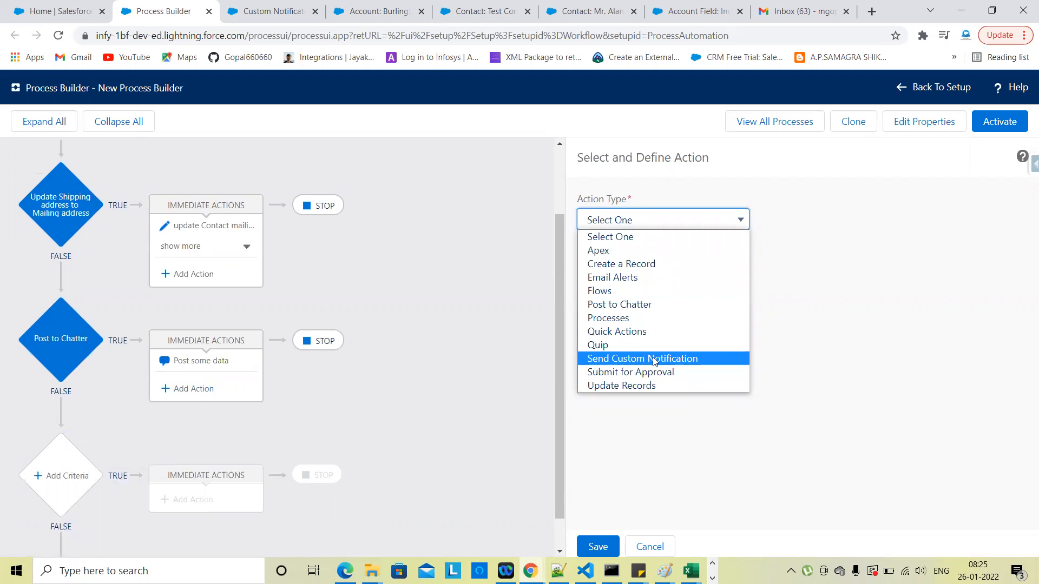
{"action": "left_click", "coordinate": [636, 360]}
{"action": "left_click", "coordinate": [655, 283]}
{"action": "type", "text": "No"}
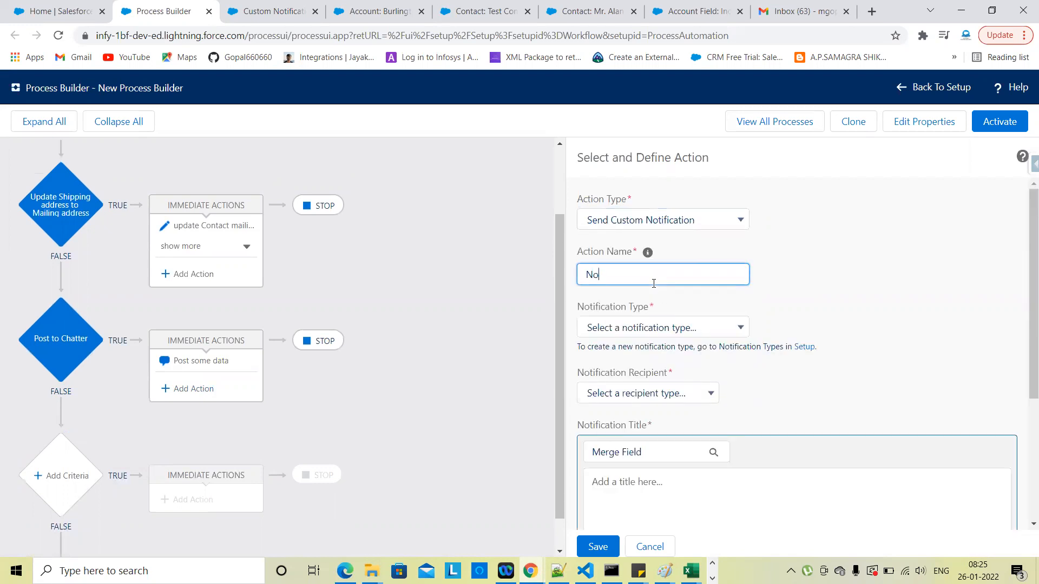
{"action": "type", "text": "tify ="}
{"action": "left_click", "coordinate": [842, 299]}
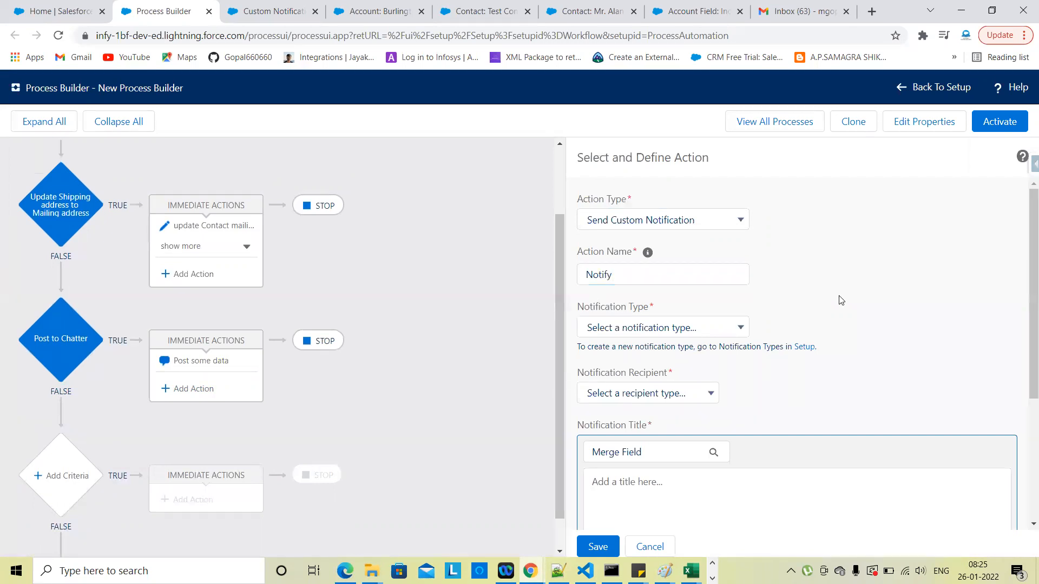
{"action": "scroll", "coordinate": [842, 299], "scroll_direction": "down", "scroll_amount": 1}
{"action": "left_click", "coordinate": [615, 297]}
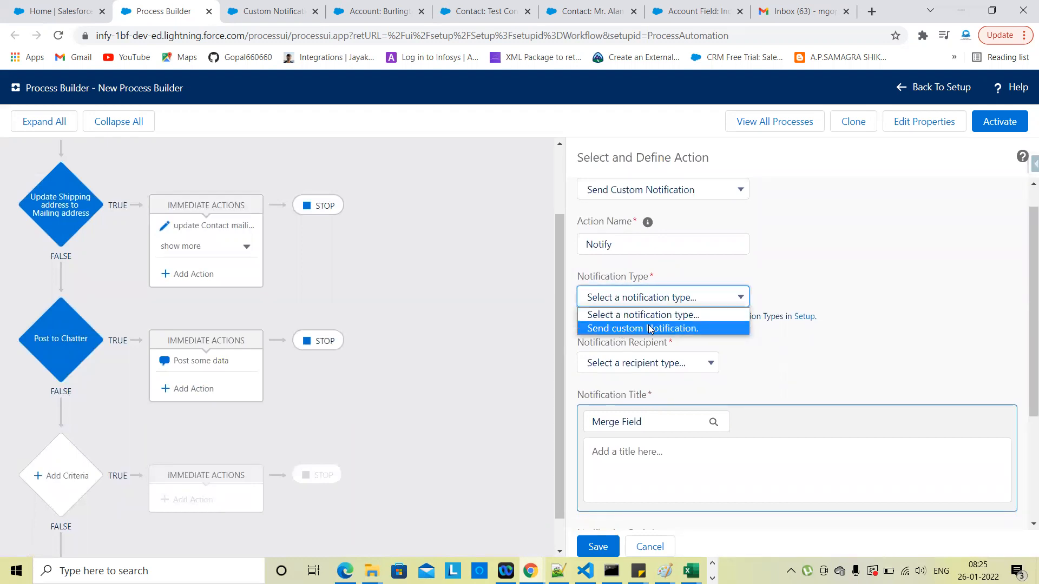
{"action": "left_click", "coordinate": [621, 333]}
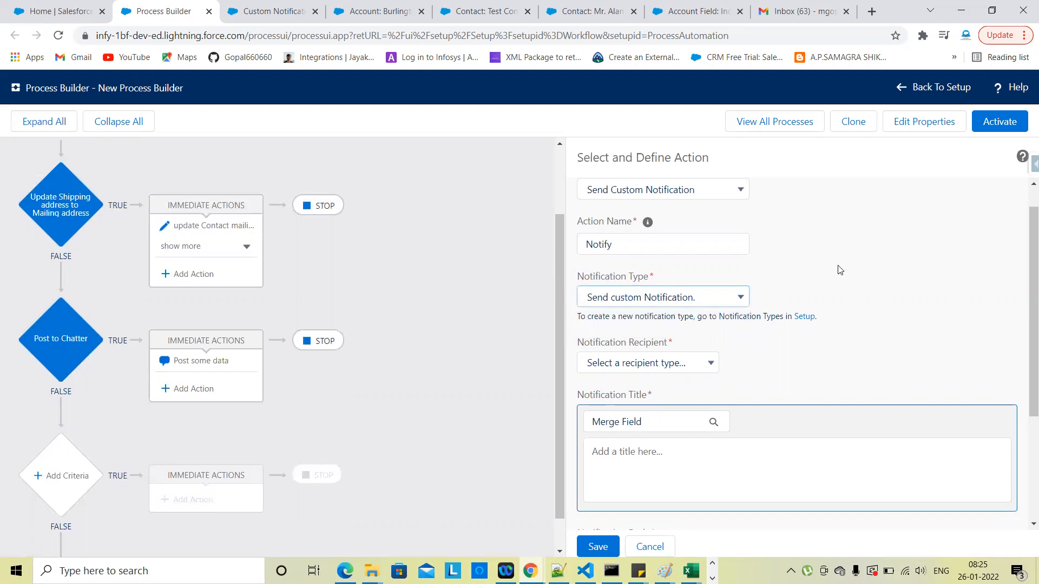
Step: Set the recipient type to User and look up and select the specific recipient user
{"action": "scroll", "coordinate": [840, 270], "scroll_direction": "down", "scroll_amount": 1}
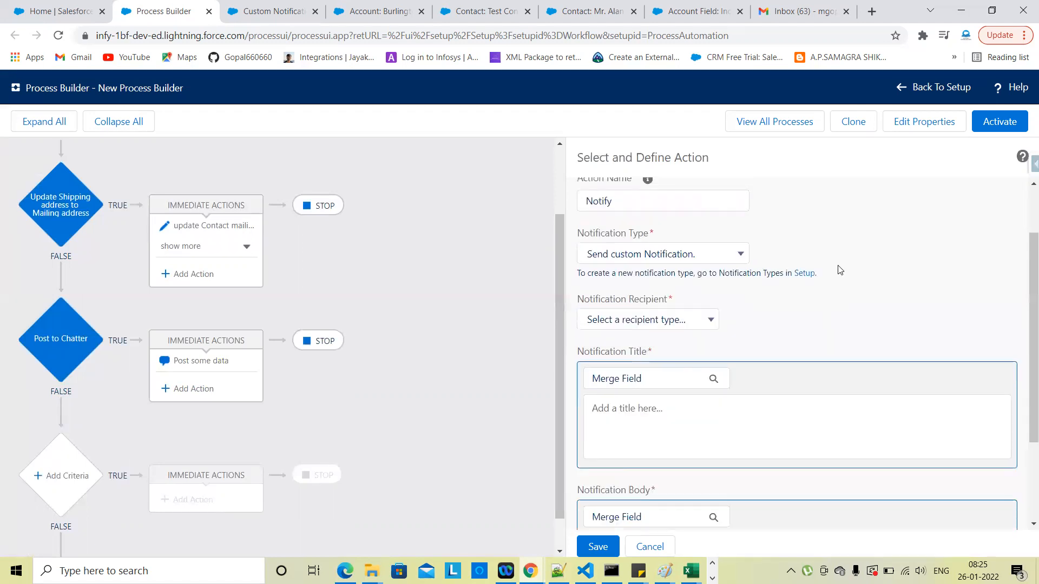
{"action": "left_click", "coordinate": [630, 319]}
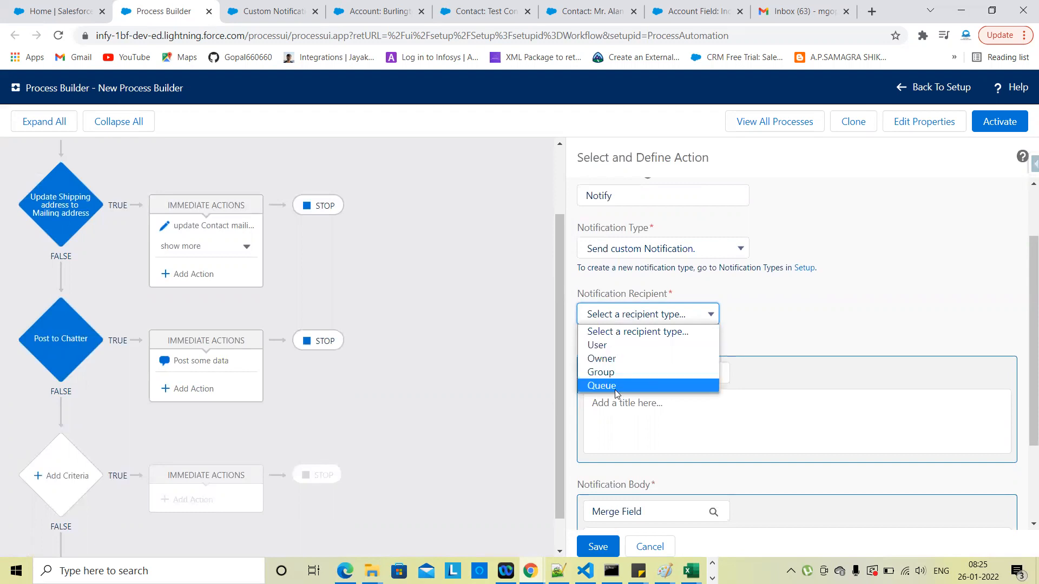
{"action": "left_click", "coordinate": [623, 345]}
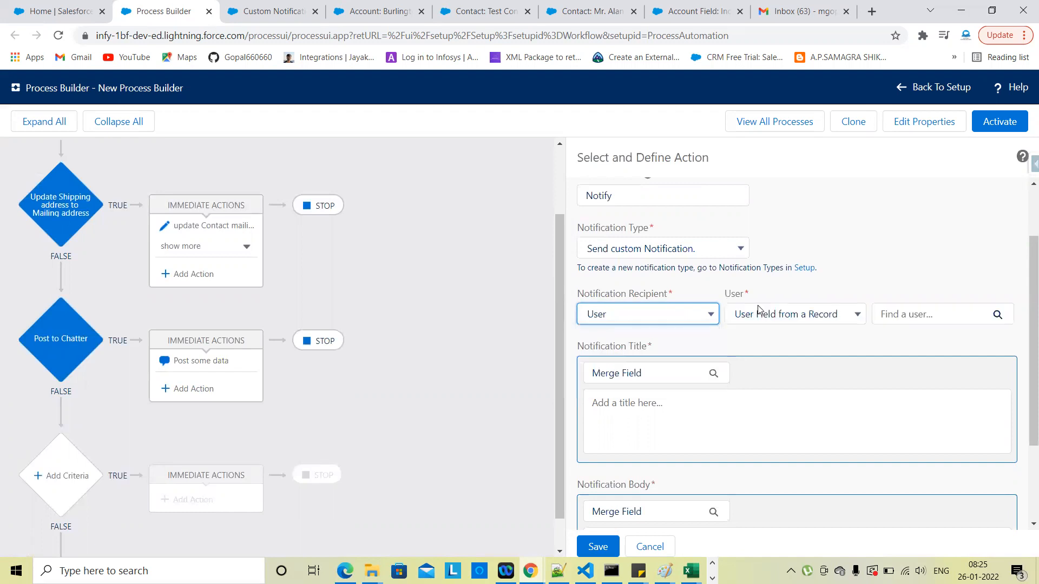
{"action": "left_click", "coordinate": [775, 315]}
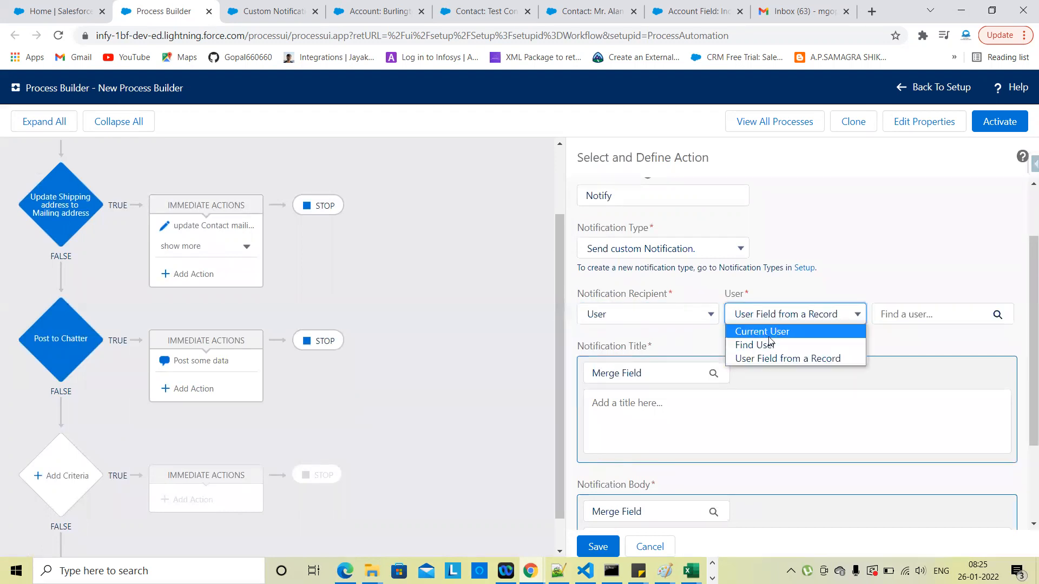
{"action": "left_click", "coordinate": [772, 332]}
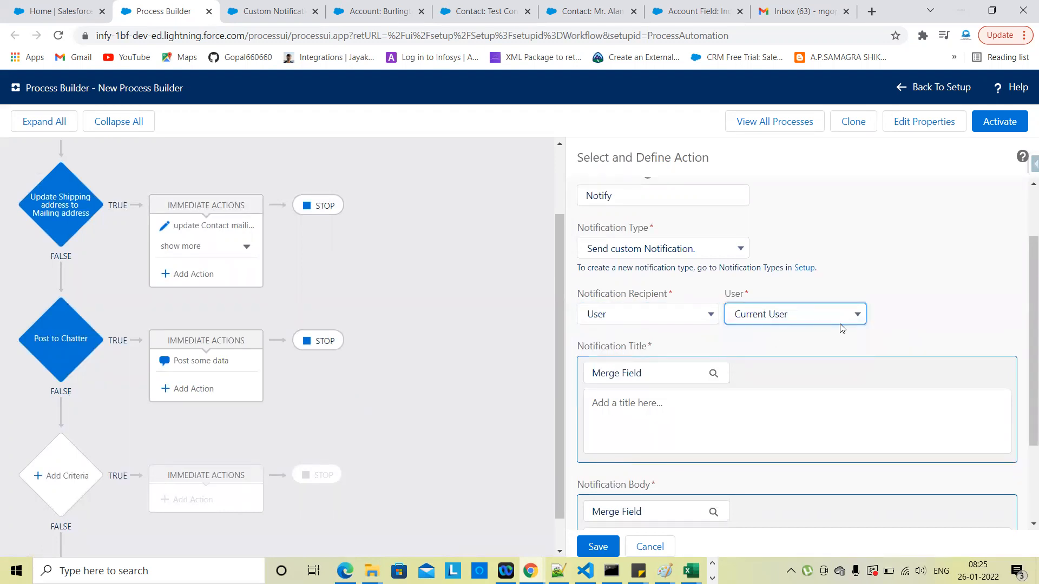
{"action": "left_click", "coordinate": [819, 323]}
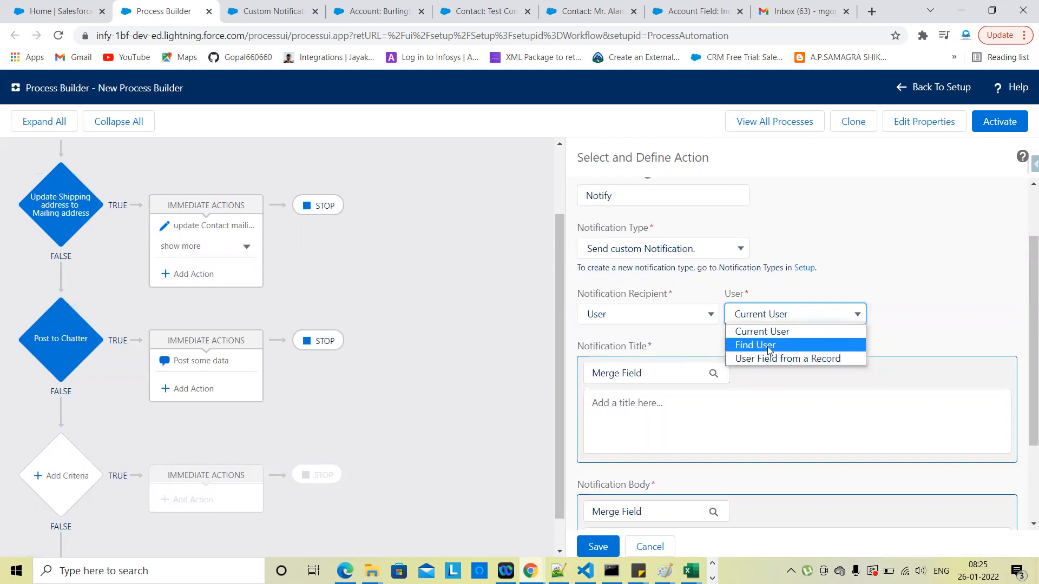
{"action": "left_click", "coordinate": [769, 345]}
{"action": "left_click", "coordinate": [914, 313]}
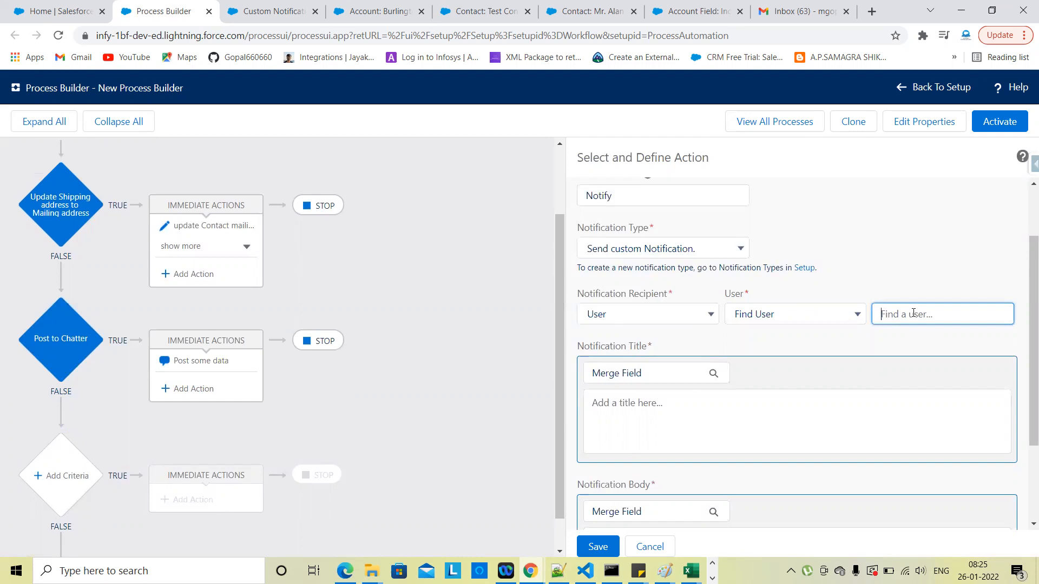
{"action": "type", "text": "sandee"}
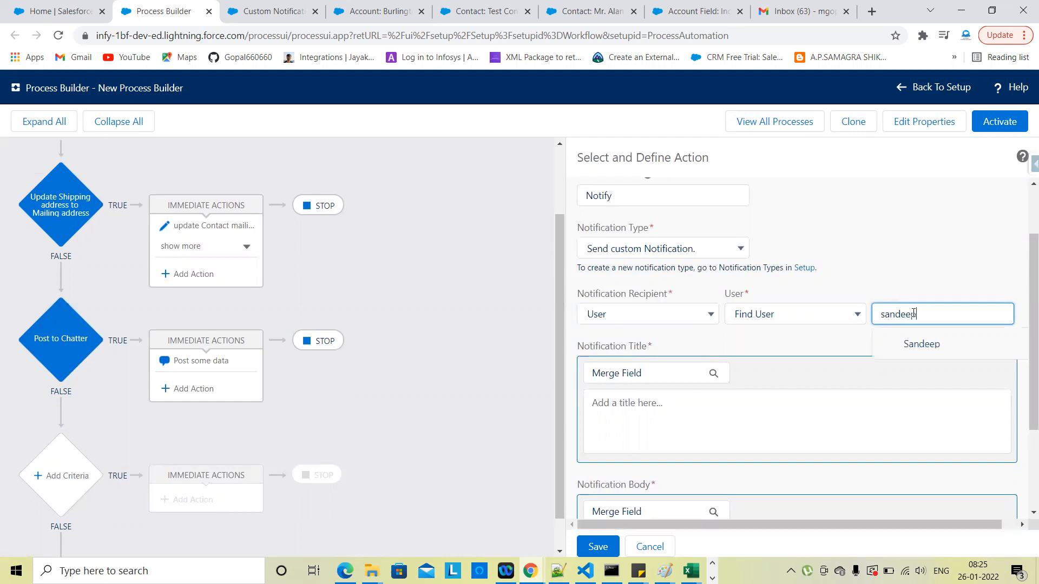
{"action": "type", "text": "p"}
{"action": "left_click", "coordinate": [922, 346]}
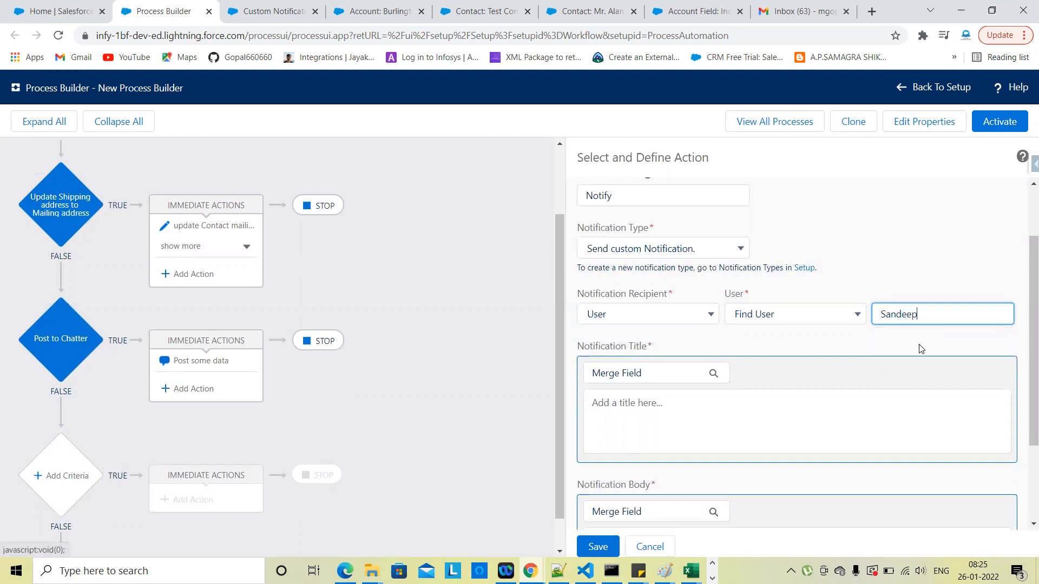
{"action": "left_click", "coordinate": [864, 264]}
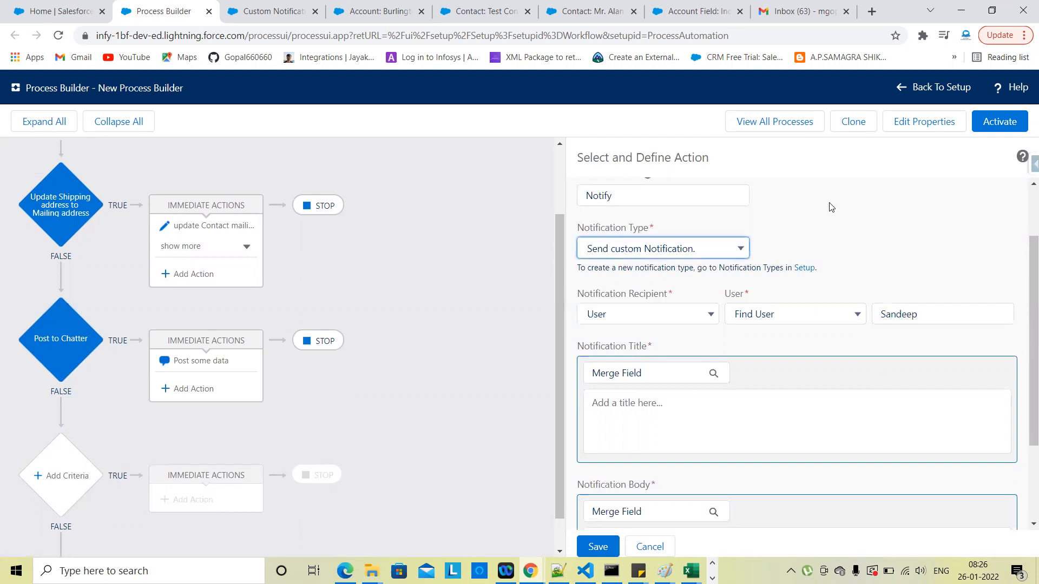
{"action": "scroll", "coordinate": [784, 388], "scroll_direction": "down", "scroll_amount": 2}
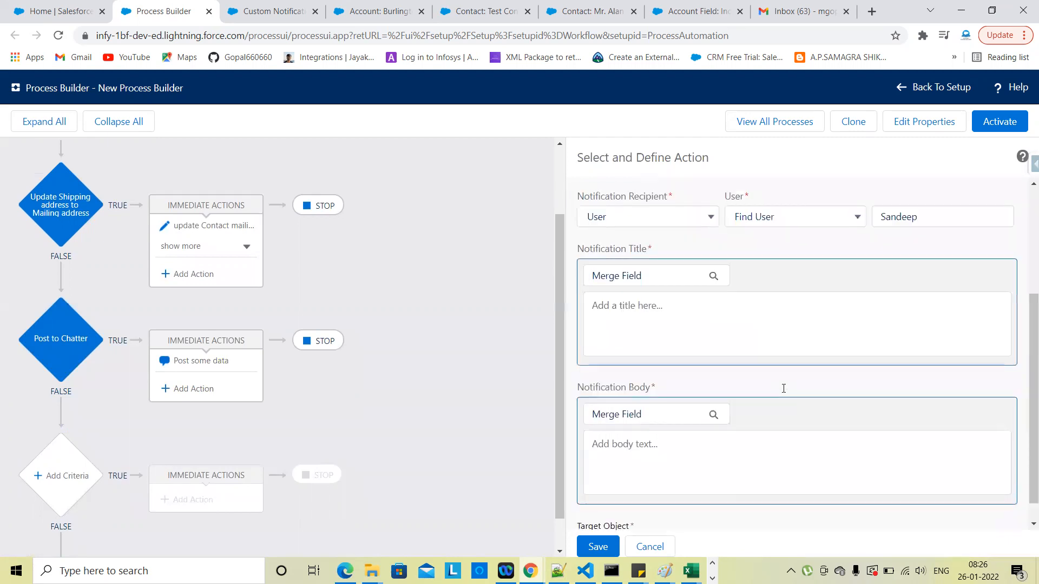
{"action": "scroll", "coordinate": [784, 388], "scroll_direction": "up", "scroll_amount": 1}
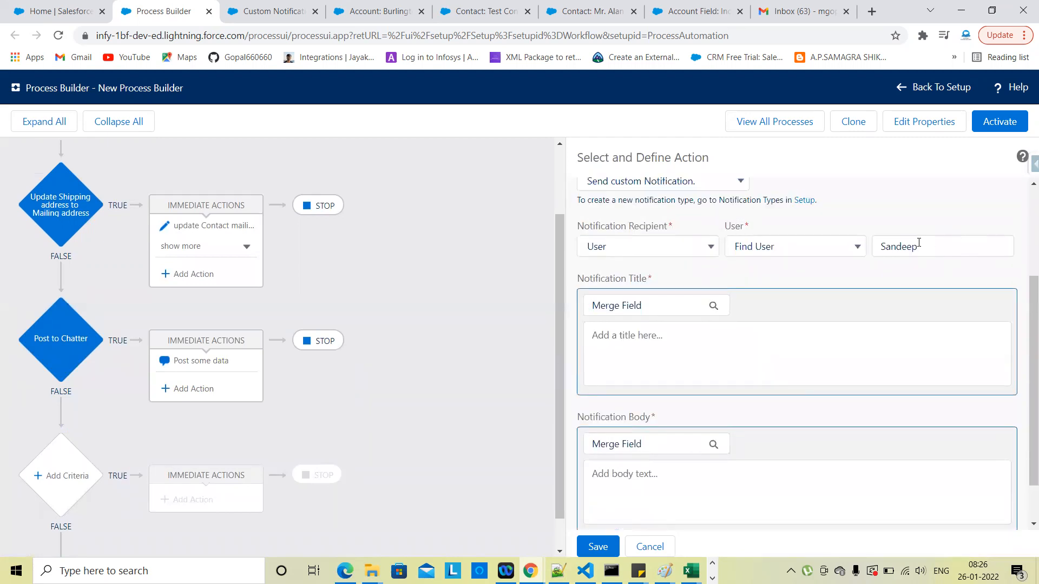
{"action": "left_click", "coordinate": [280, 7]}
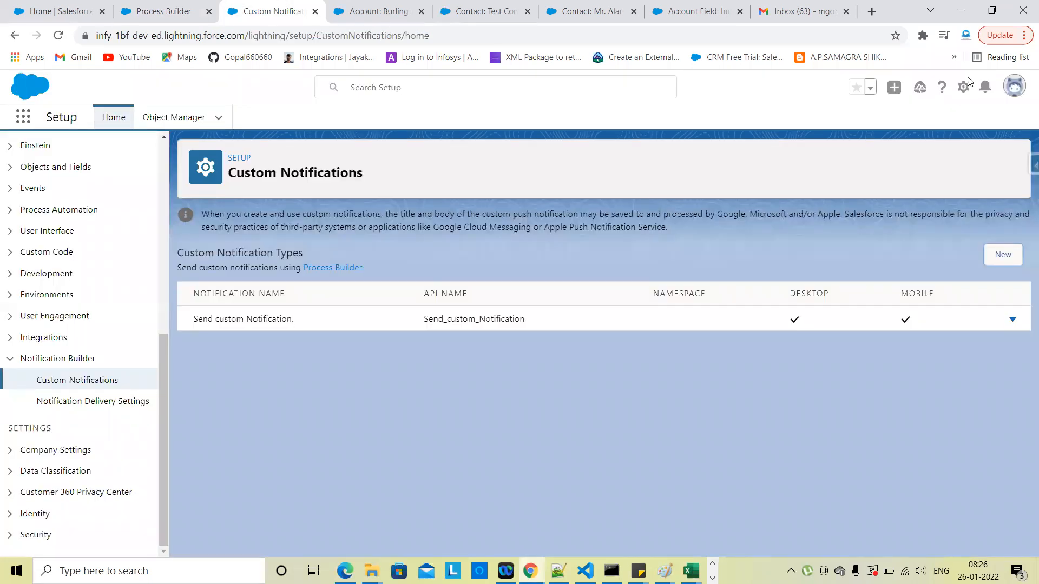
{"action": "left_click", "coordinate": [985, 88]}
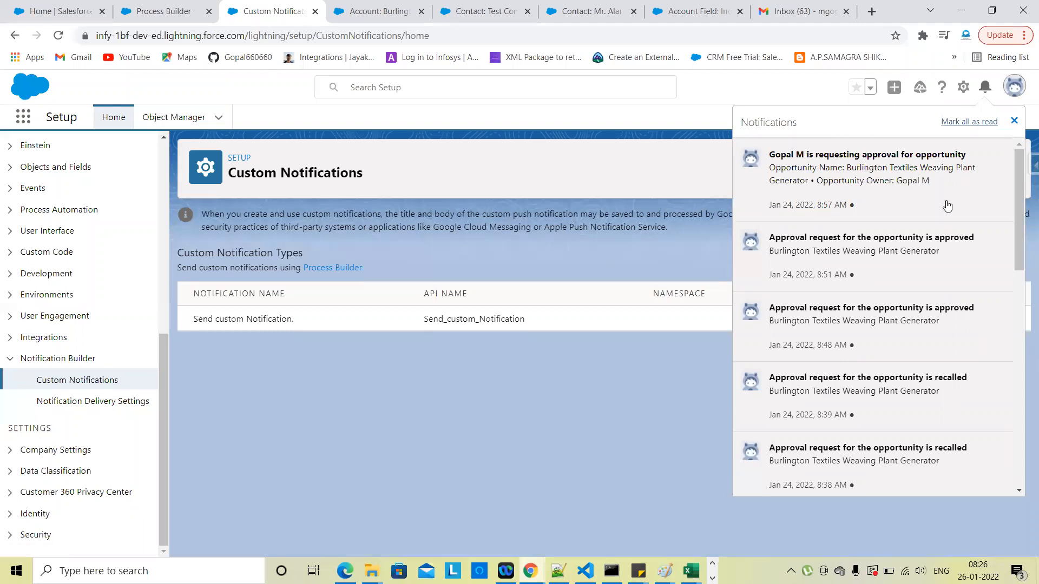
{"action": "left_click", "coordinate": [1013, 124]}
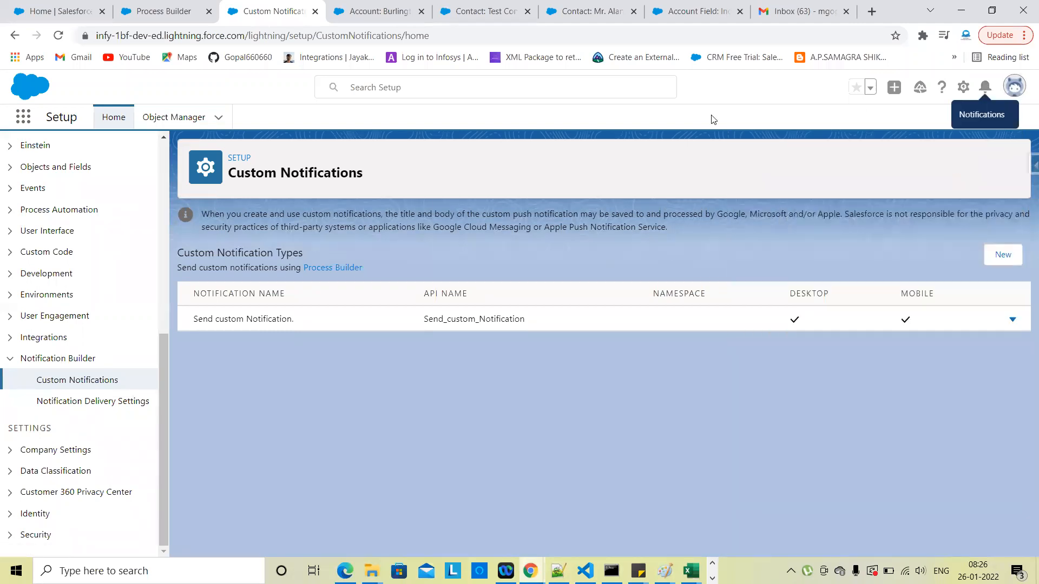
{"action": "left_click", "coordinate": [170, 5]}
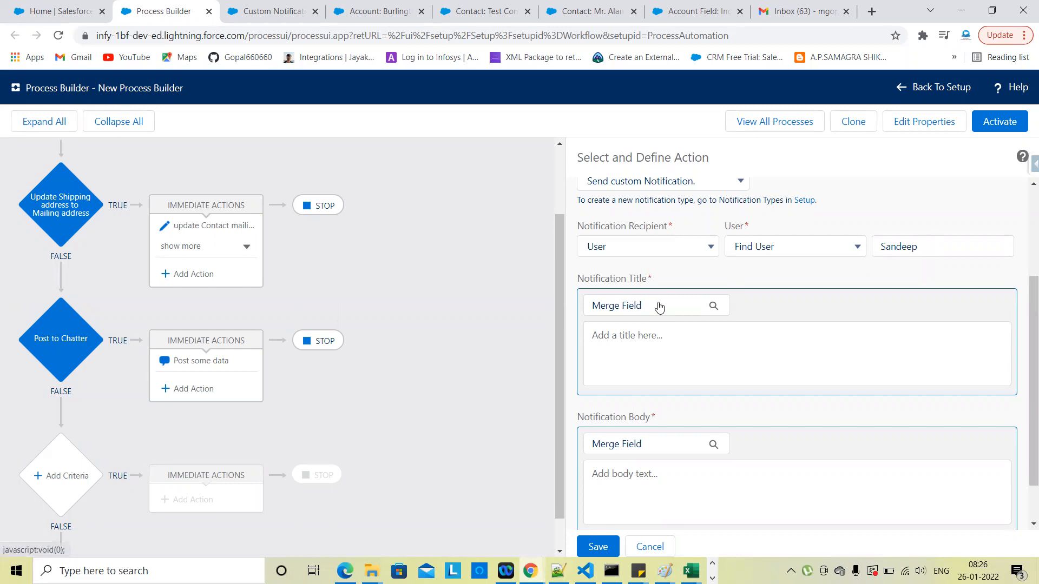
Step: Insert the Account Name and Account Number merge fields into the notification title
{"action": "left_click", "coordinate": [615, 314]}
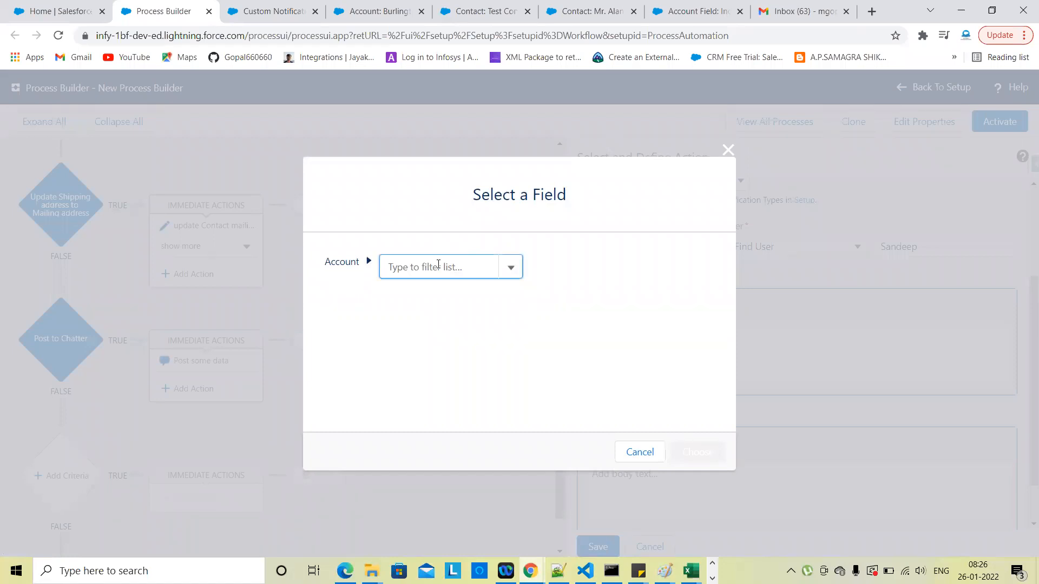
{"action": "type", "text": "Account"}
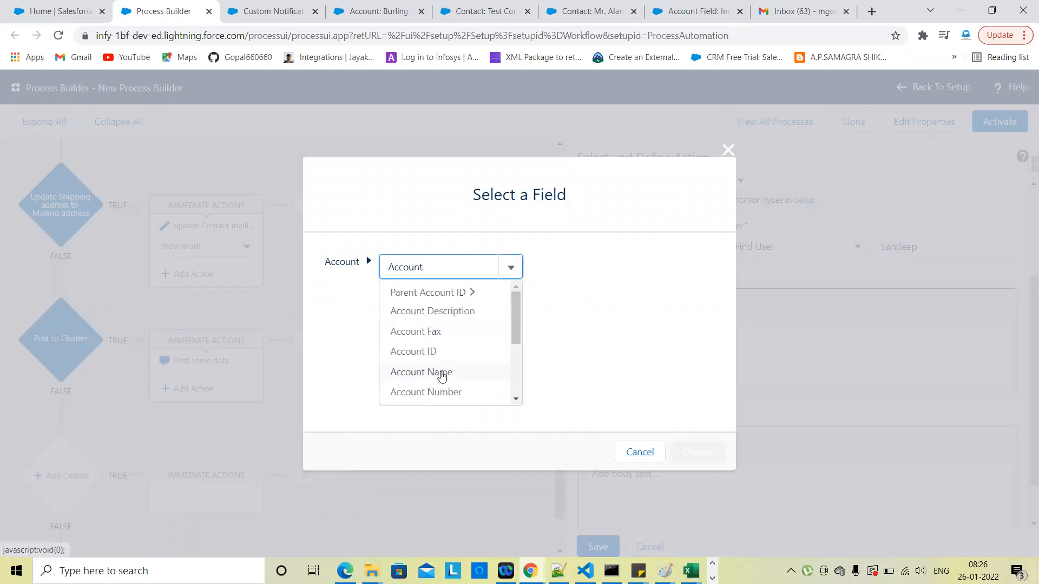
{"action": "left_click", "coordinate": [441, 373]}
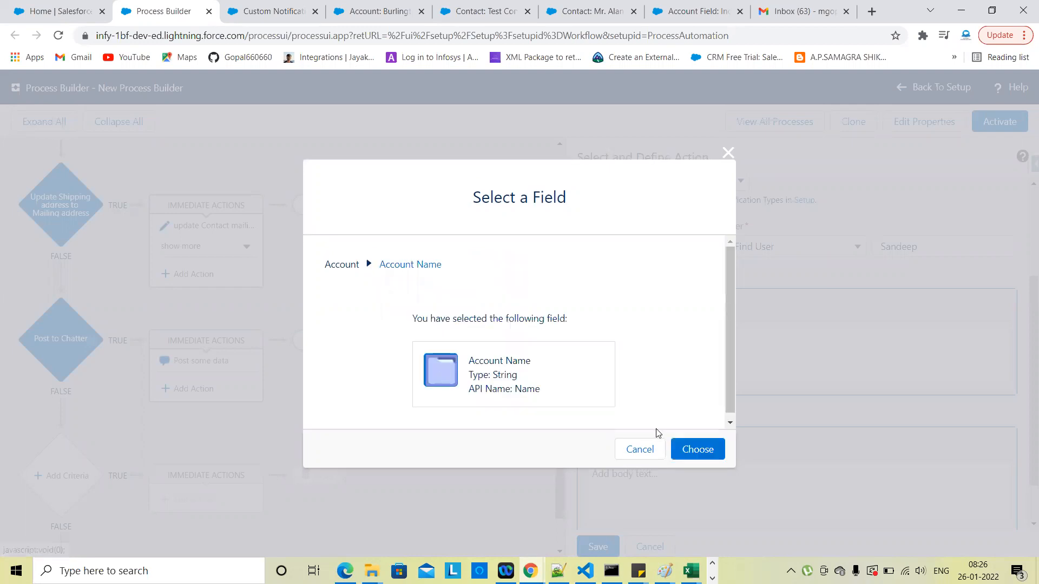
{"action": "left_click", "coordinate": [688, 450]}
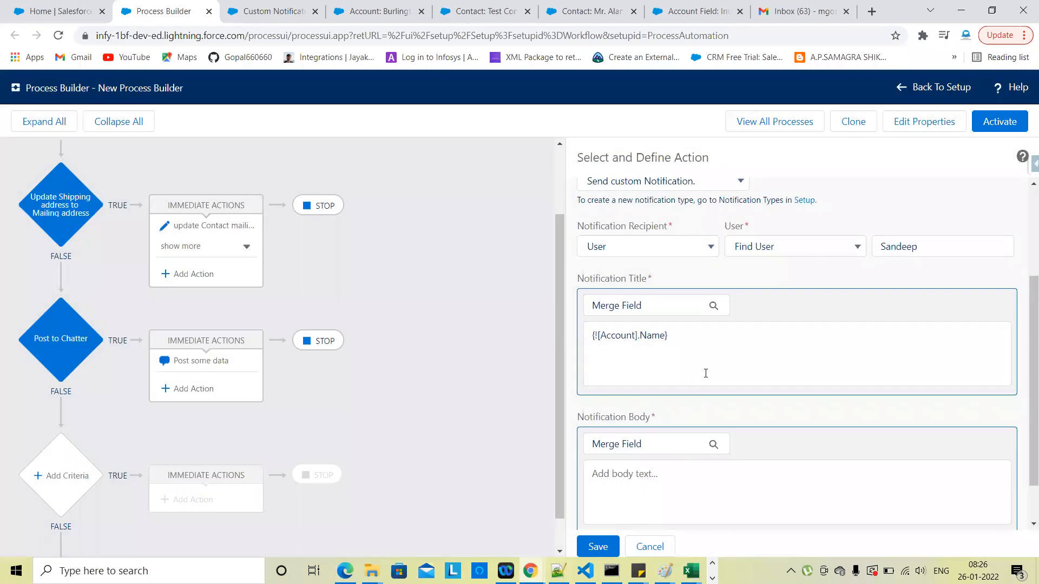
{"action": "left_click", "coordinate": [700, 343]}
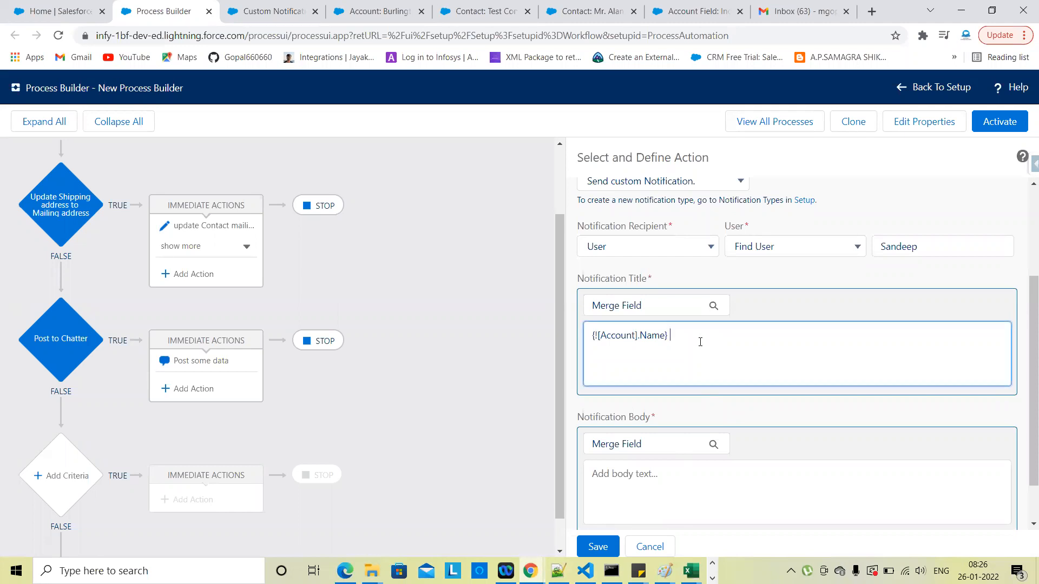
{"action": "left_click", "coordinate": [660, 307]}
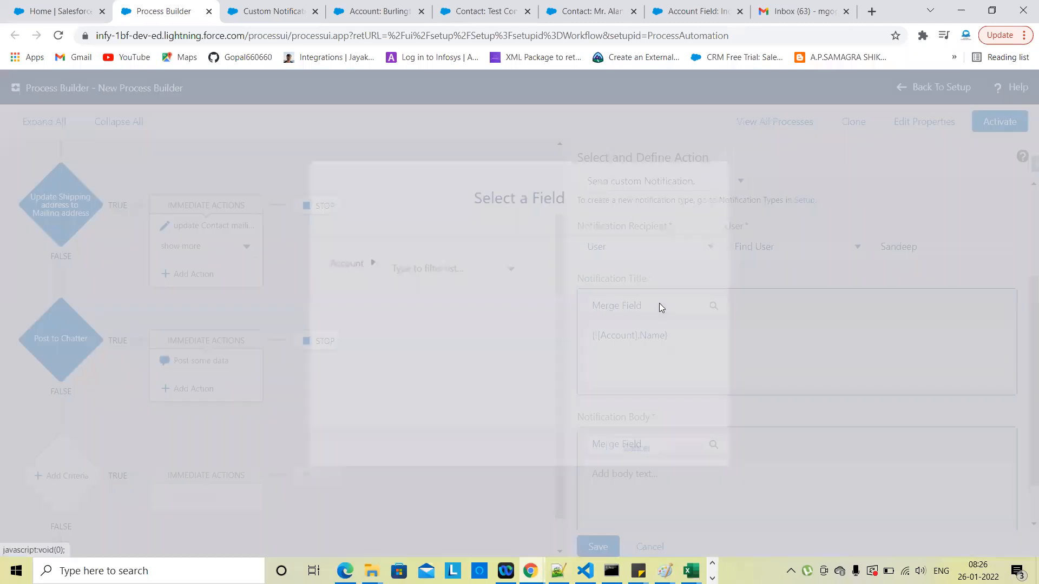
{"action": "left_click", "coordinate": [418, 268]}
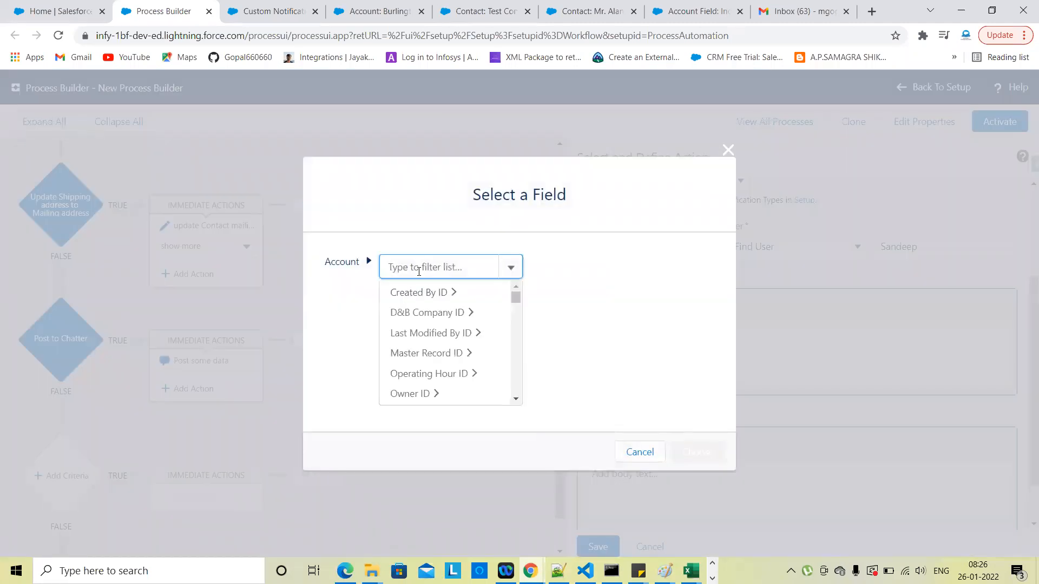
{"action": "type", "text": "name===="}
{"action": "key", "text": "BackSpace"}
{"action": "key", "text": "BackSpace"}
{"action": "key", "text": "BackSpace"}
{"action": "key", "text": "BackSpace"}
{"action": "key", "text": "BackSpace"}
{"action": "key", "text": "BackSpace"}
{"action": "key", "text": "BackSpace"}
{"action": "key", "text": "BackSpace"}
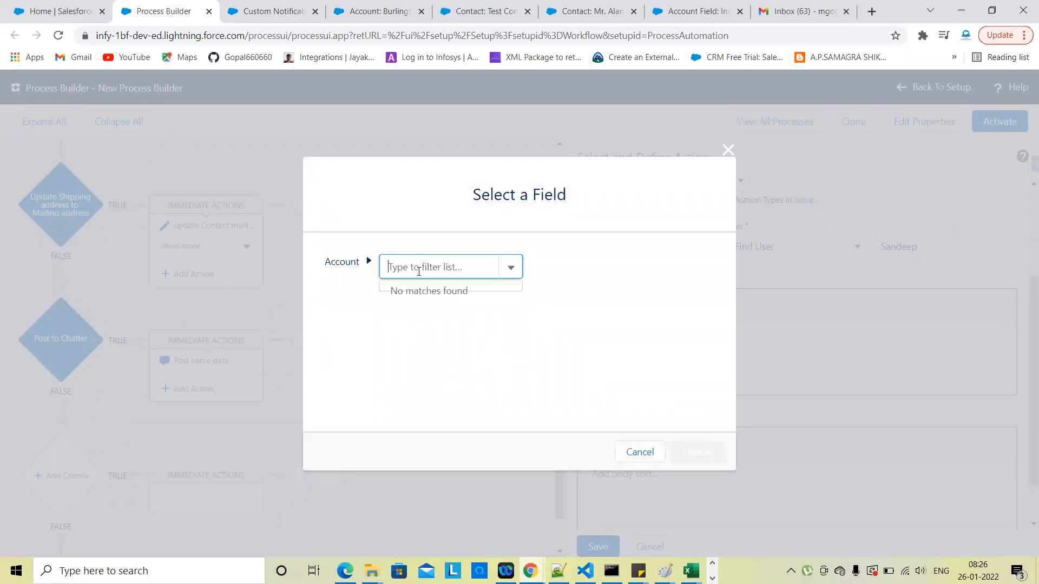
{"action": "type", "text": "number"}
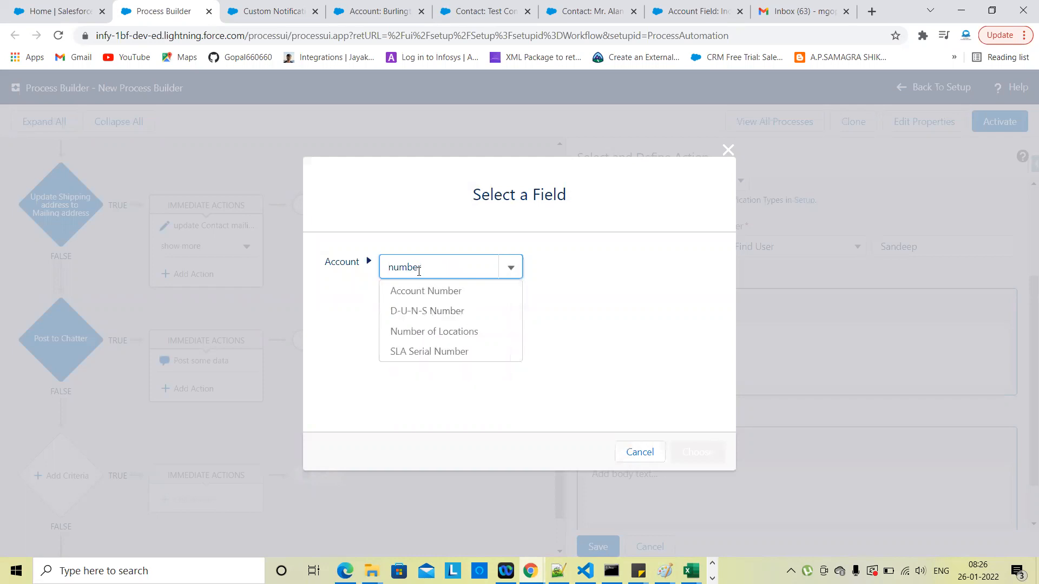
{"action": "left_click", "coordinate": [446, 295]}
{"action": "left_click", "coordinate": [697, 449]}
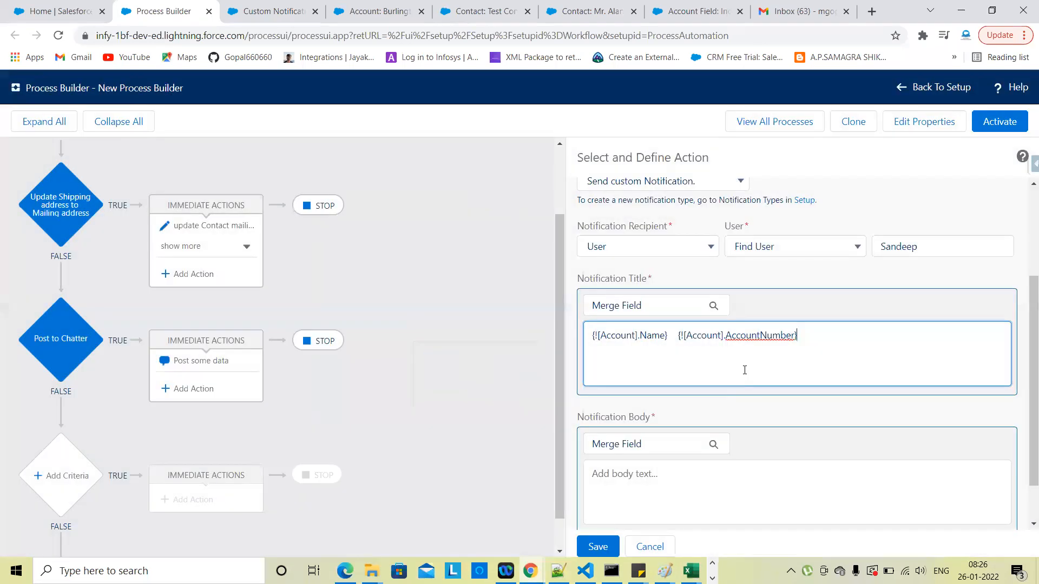
Step: Add a new title line reading 'Hi this for custom notification'
{"action": "left_click", "coordinate": [812, 355]}
{"action": "scroll", "coordinate": [702, 427], "scroll_direction": "down", "scroll_amount": 1}
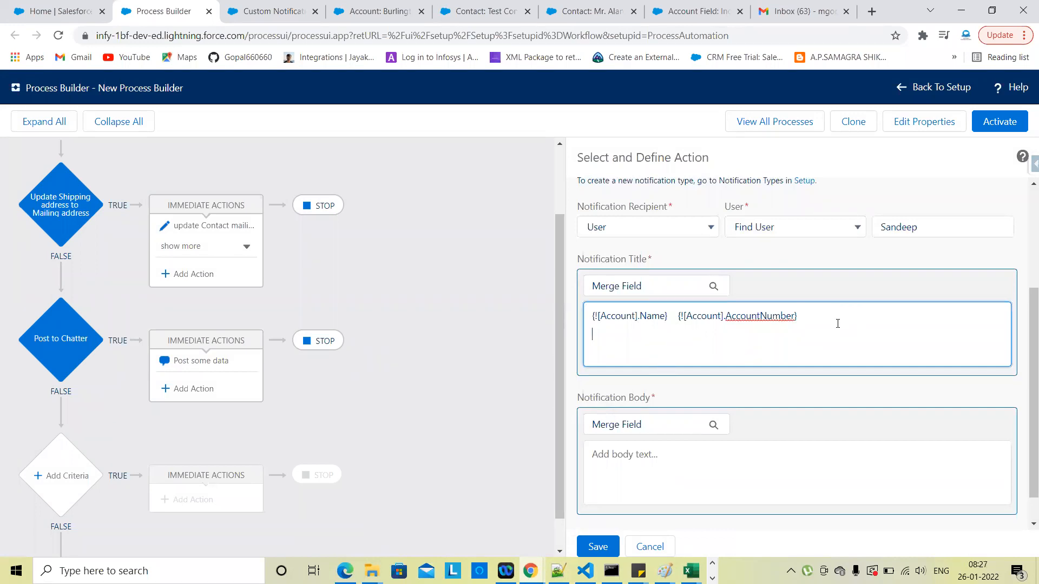
{"action": "key", "text": "Return"}
{"action": "type", "text": "Hi this for custom nitificatio"}
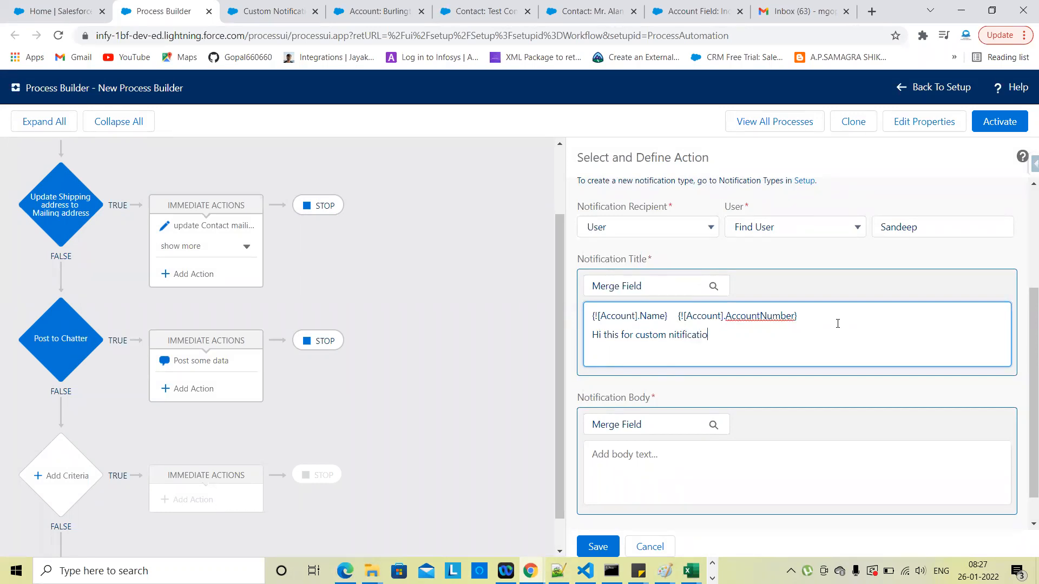
{"action": "key", "text": "BackSpace"}
{"action": "key", "text": "BackSpace"}
{"action": "key", "text": "BackSpace"}
{"action": "key", "text": "BackSpace"}
{"action": "key", "text": "BackSpace"}
{"action": "key", "text": "BackSpace"}
{"action": "key", "text": "BackSpace"}
{"action": "type", "text": "otification"}
{"action": "left_click", "coordinate": [661, 361]}
{"action": "left_click", "coordinate": [629, 457]}
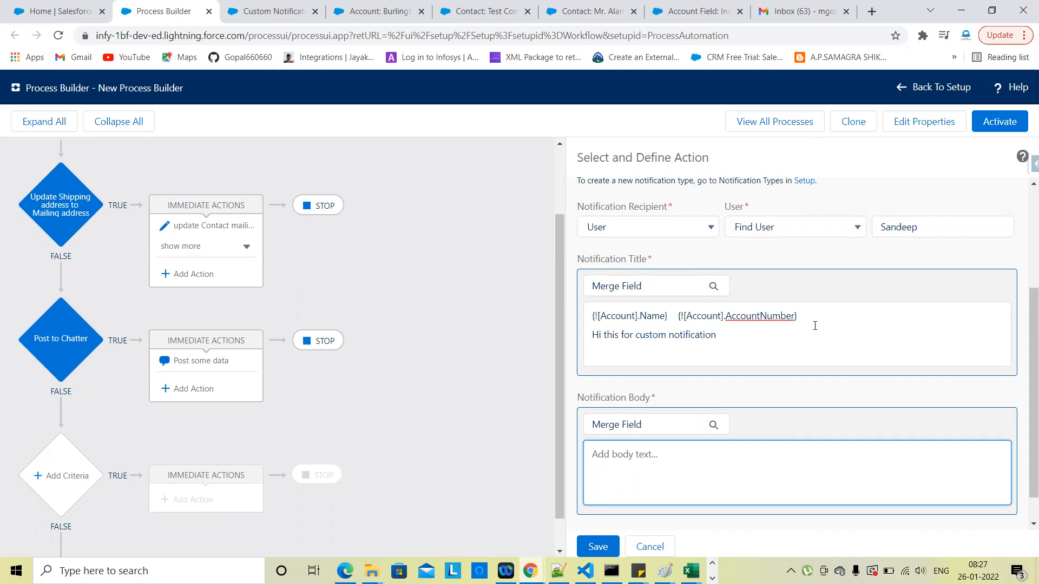
Step: Move the merge fields from the title into the body and trim the title to 'Custom notification'
{"action": "left_click_drag", "start_coordinate": [808, 320], "coordinate": [590, 315]}
{"action": "key", "text": "ctrl+c"}
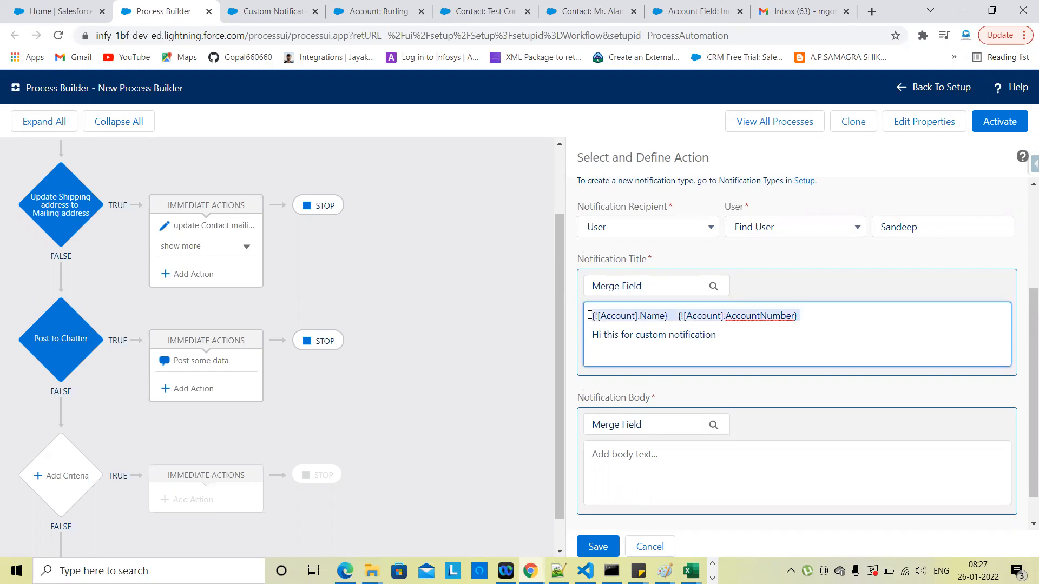
{"action": "key", "text": "BackSpace"}
{"action": "left_click", "coordinate": [621, 459]}
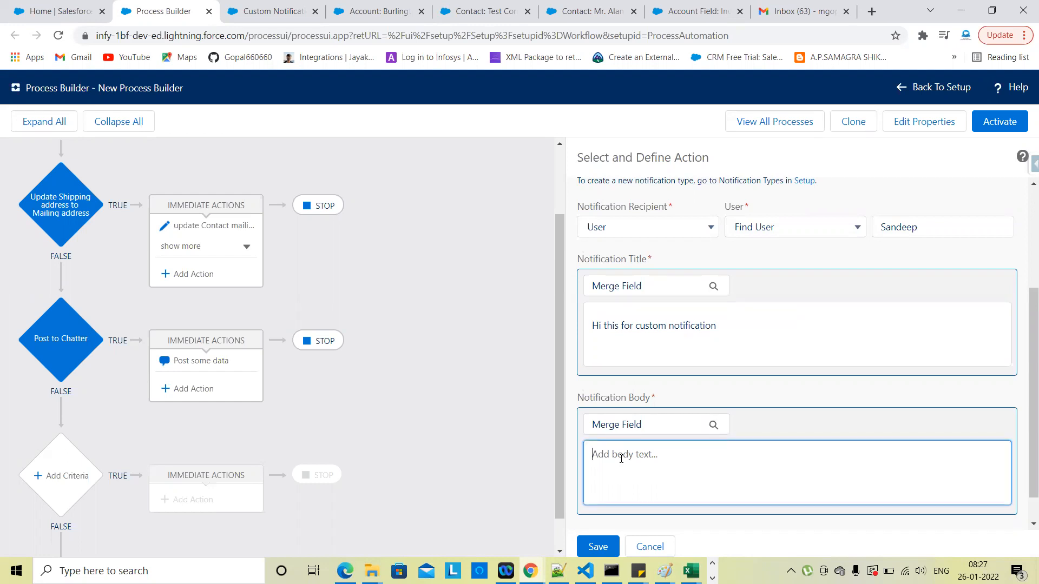
{"action": "key", "text": "ctrl+v"}
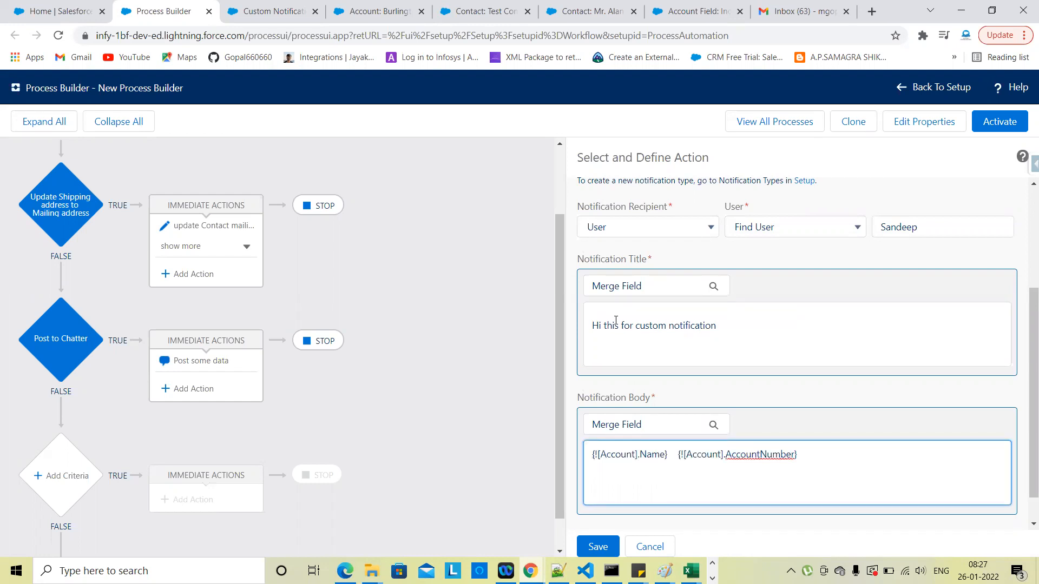
{"action": "left_click", "coordinate": [606, 310]}
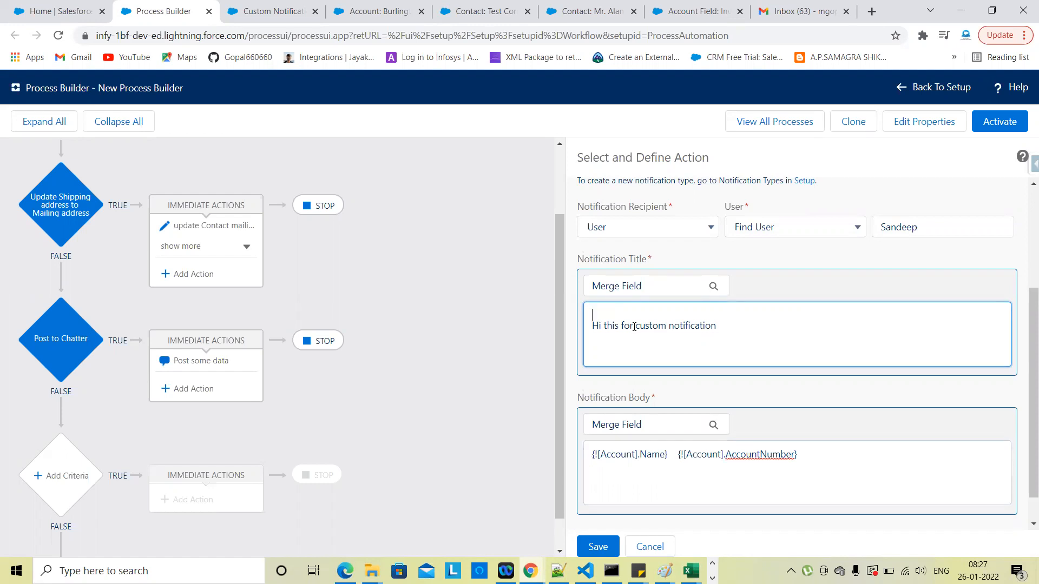
{"action": "left_click_drag", "start_coordinate": [635, 326], "coordinate": [507, 331]}
{"action": "key", "text": "BackSpace"}
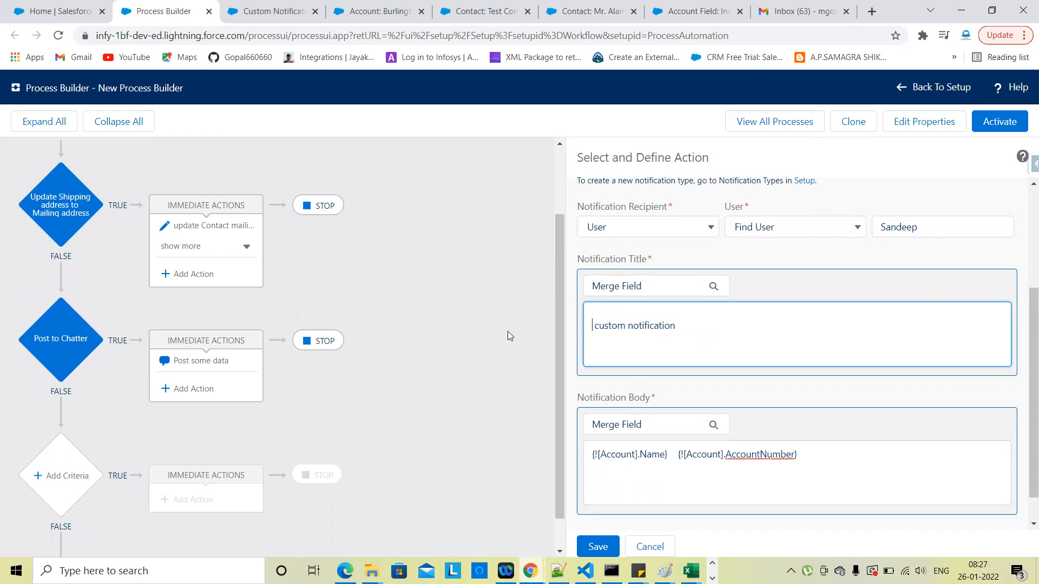
{"action": "key", "text": "Delete"}
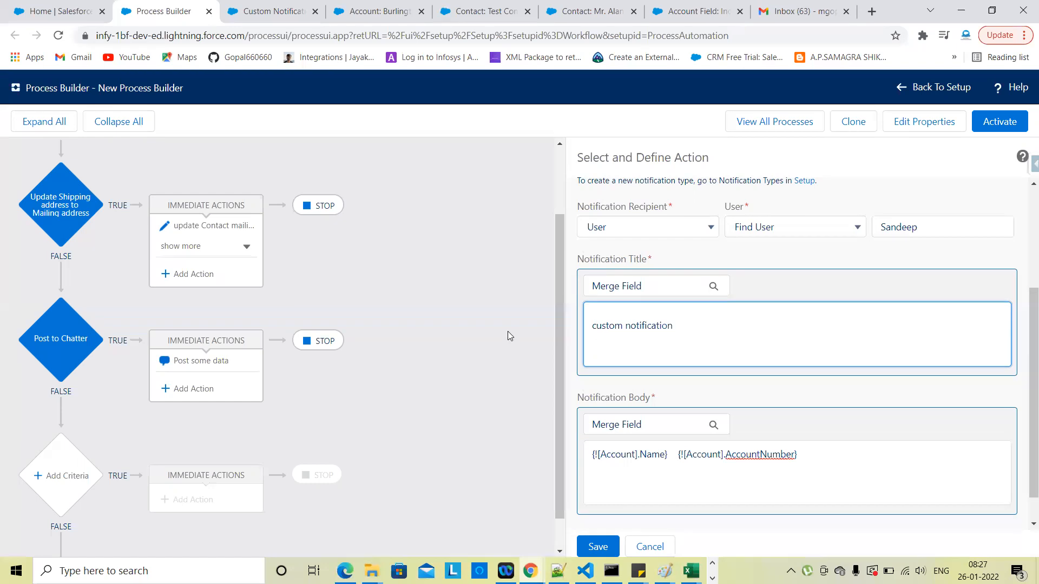
{"action": "key", "text": "Delete"}
{"action": "type", "text": "C"}
Step: Add the line 'Hi This for testing.' after the Account merge fields in the body
{"action": "scroll", "coordinate": [715, 345], "scroll_direction": "down", "scroll_amount": 1}
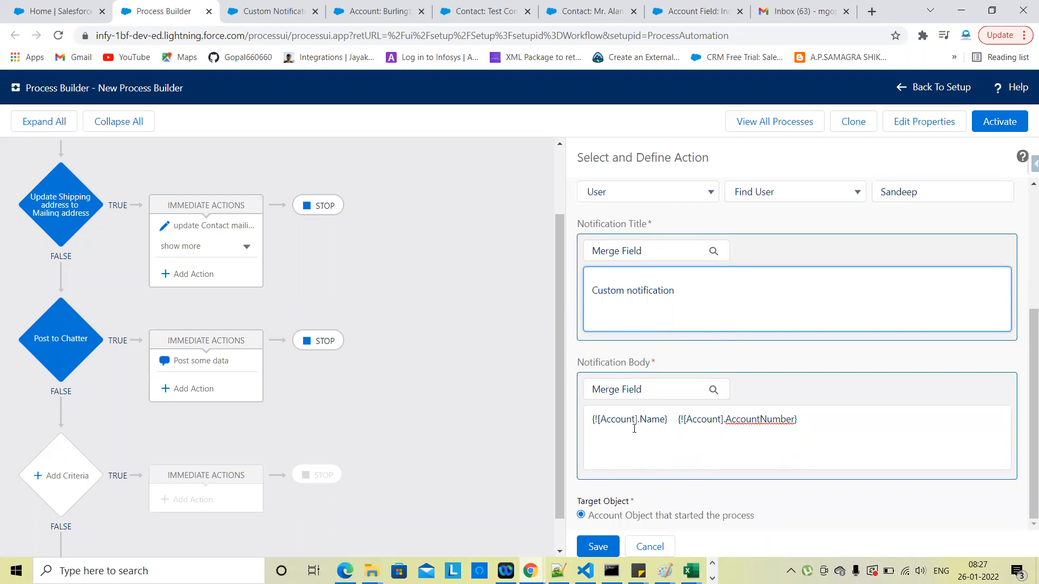
{"action": "left_click", "coordinate": [820, 431]}
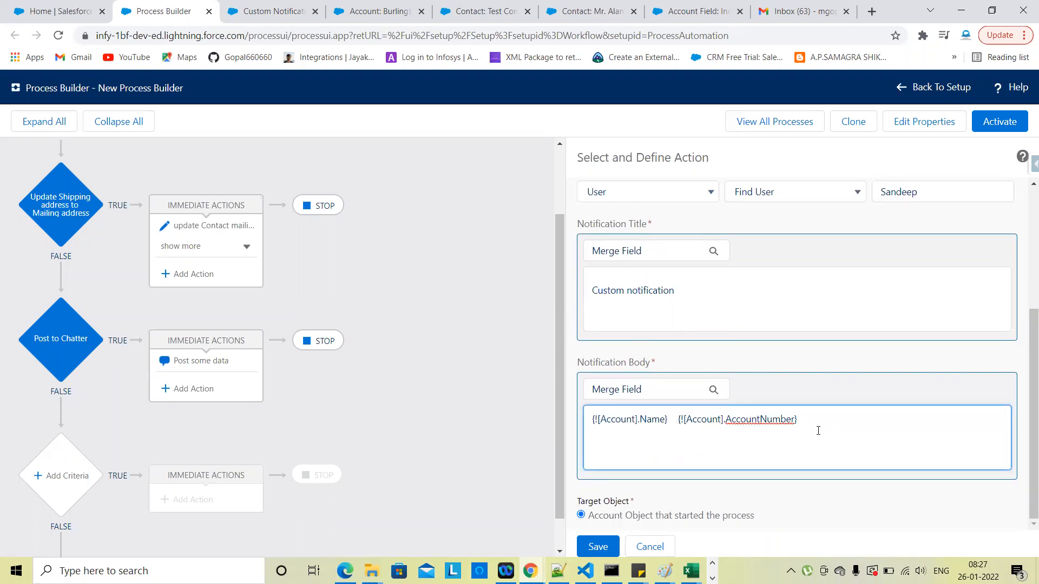
{"action": "key", "text": "ctrl+v"}
{"action": "left_click_drag", "start_coordinate": [814, 449], "coordinate": [590, 439]}
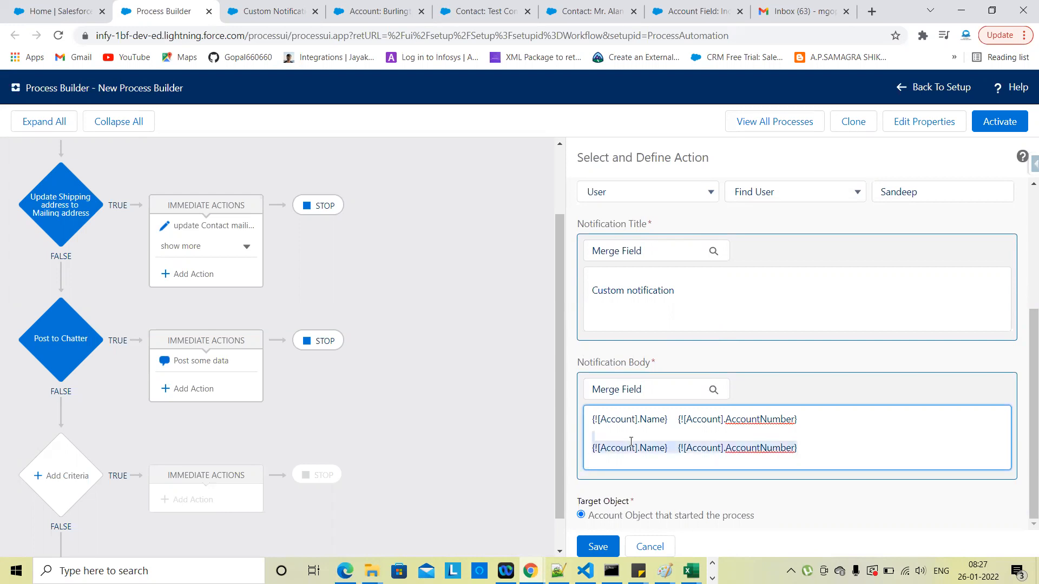
{"action": "key", "text": "BackSpace"}
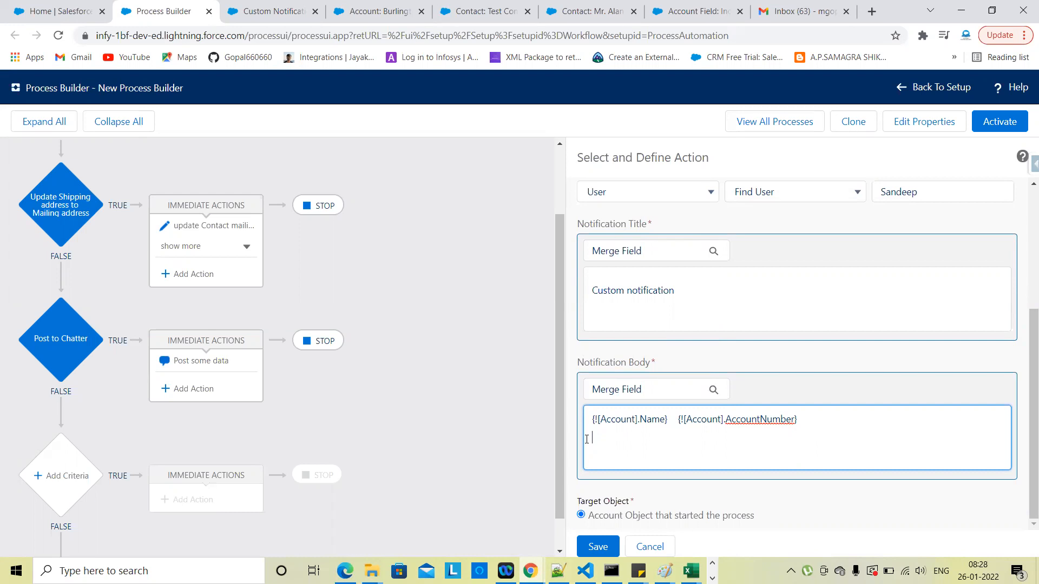
{"action": "type", "text": "Hi Thus"}
{"action": "key", "text": "BackSpace"}
{"action": "key", "text": "BackSpace"}
{"action": "key", "text": "BackSpace"}
{"action": "type", "text": "is fot"}
{"action": "key", "text": "BackSpace"}
{"action": "type", "text": "r testi g"}
{"action": "key", "text": "BackSpace"}
{"action": "key", "text": "BackSpace"}
{"action": "key", "text": "BackSpace"}
{"action": "key", "text": "BackSpace"}
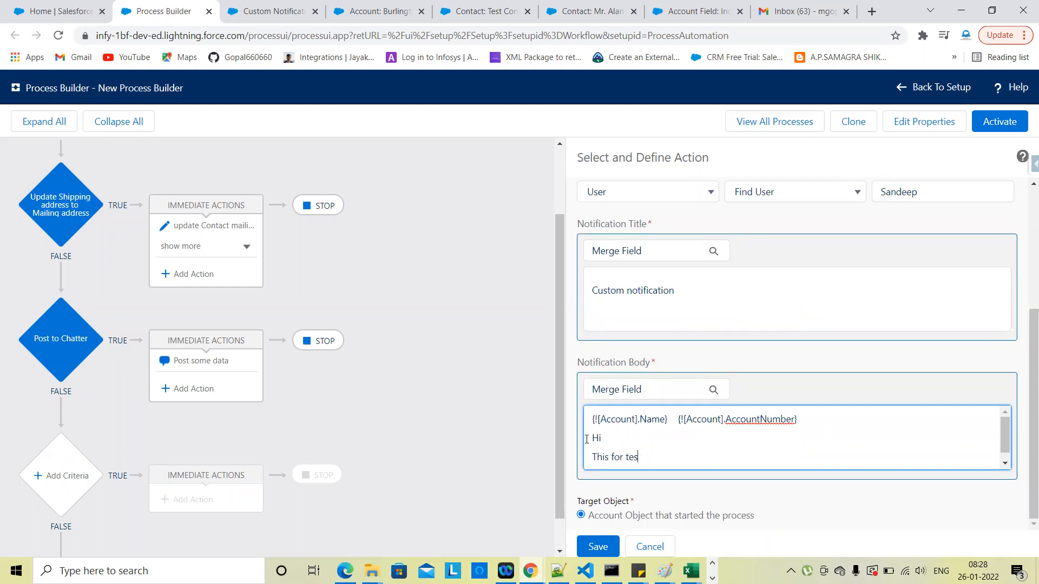
{"action": "type", "text": "ting."}
{"action": "scroll", "coordinate": [684, 444], "scroll_direction": "down", "scroll_amount": 1}
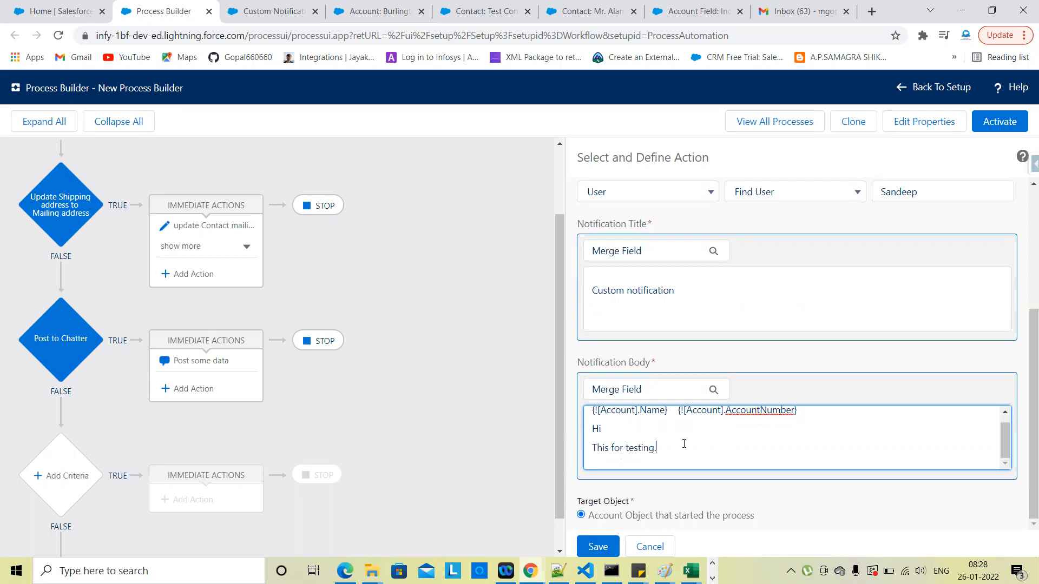
{"action": "scroll", "coordinate": [686, 427], "scroll_direction": "up", "scroll_amount": 1}
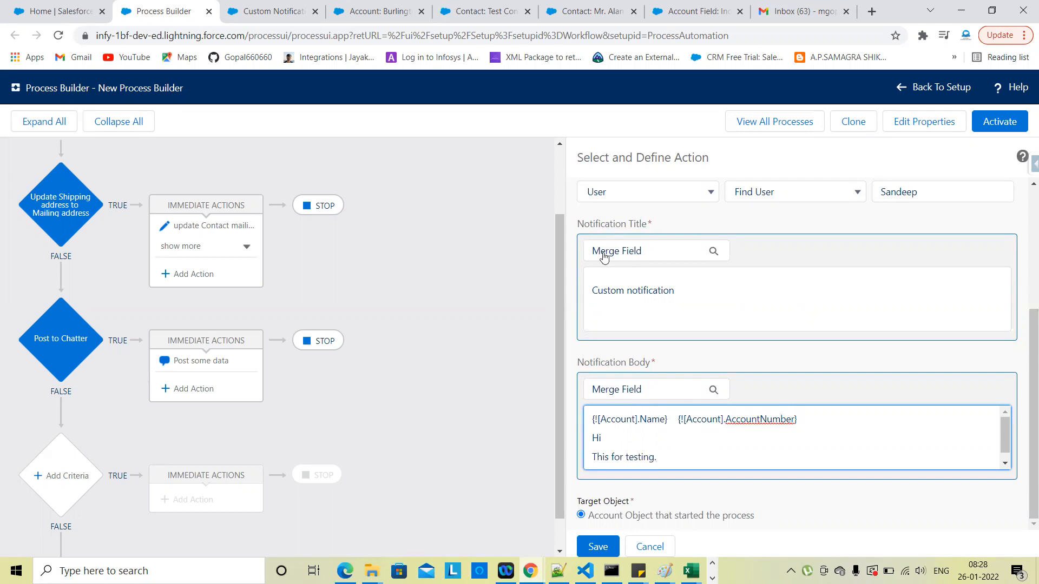
Step: Complete the title as 'Custom notification Test.' and save the Notify action
{"action": "left_click", "coordinate": [689, 293]}
{"action": "type", "text": "Test."}
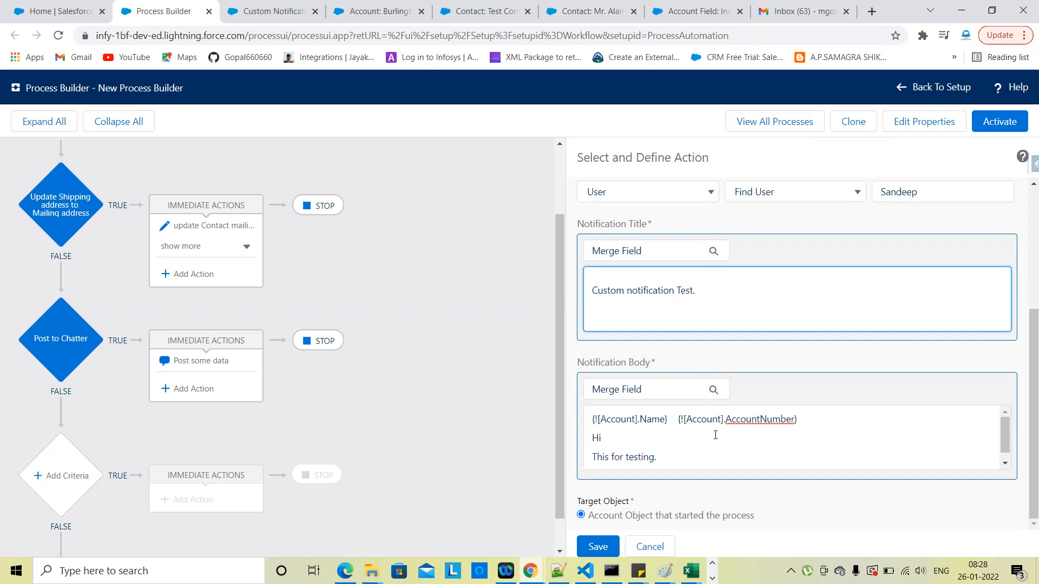
{"action": "scroll", "coordinate": [682, 452], "scroll_direction": "down", "scroll_amount": 1}
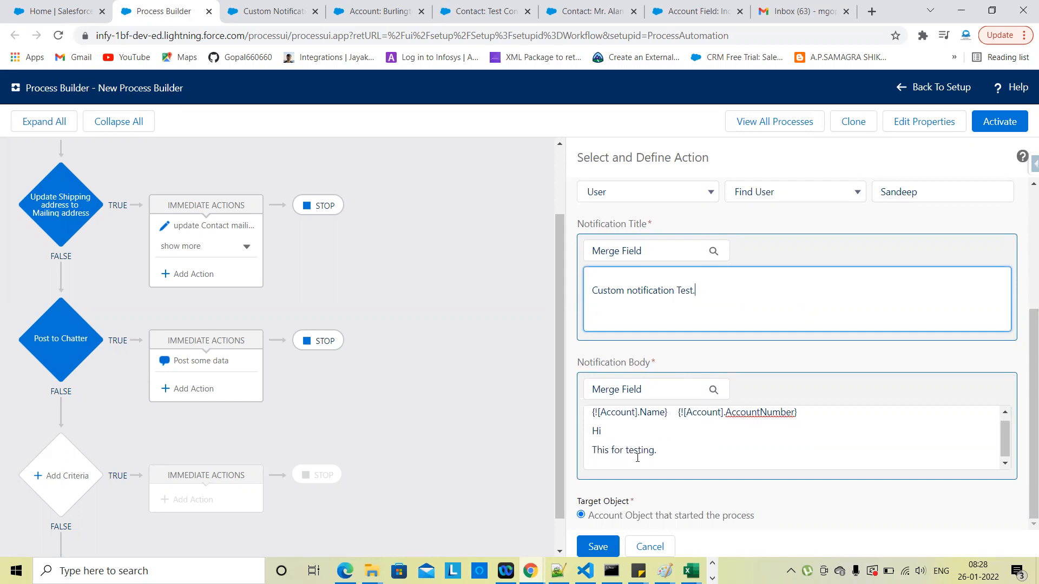
{"action": "scroll", "coordinate": [673, 457], "scroll_direction": "up", "scroll_amount": 1}
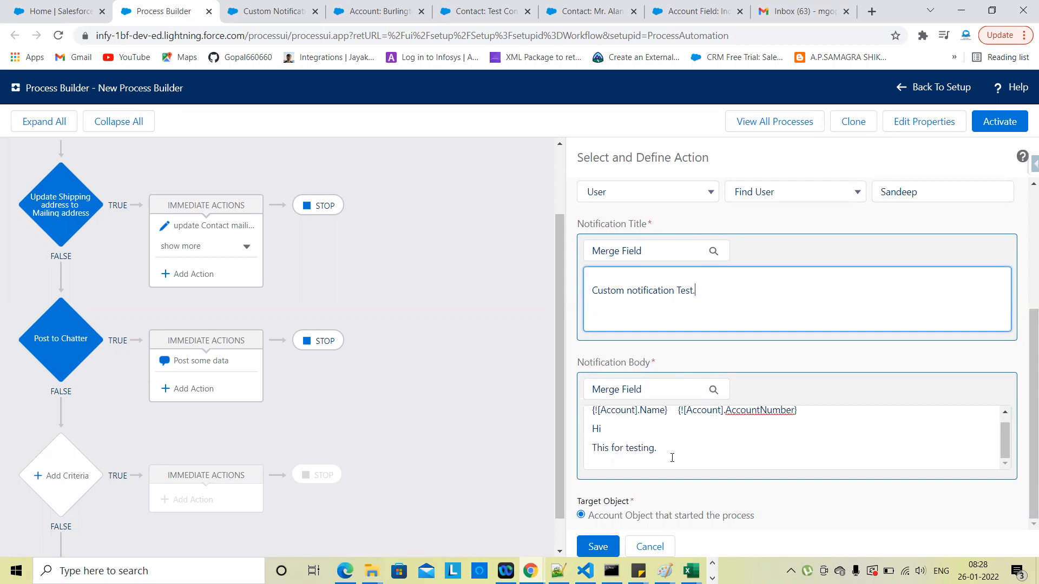
{"action": "scroll", "coordinate": [654, 388], "scroll_direction": "up", "scroll_amount": 2}
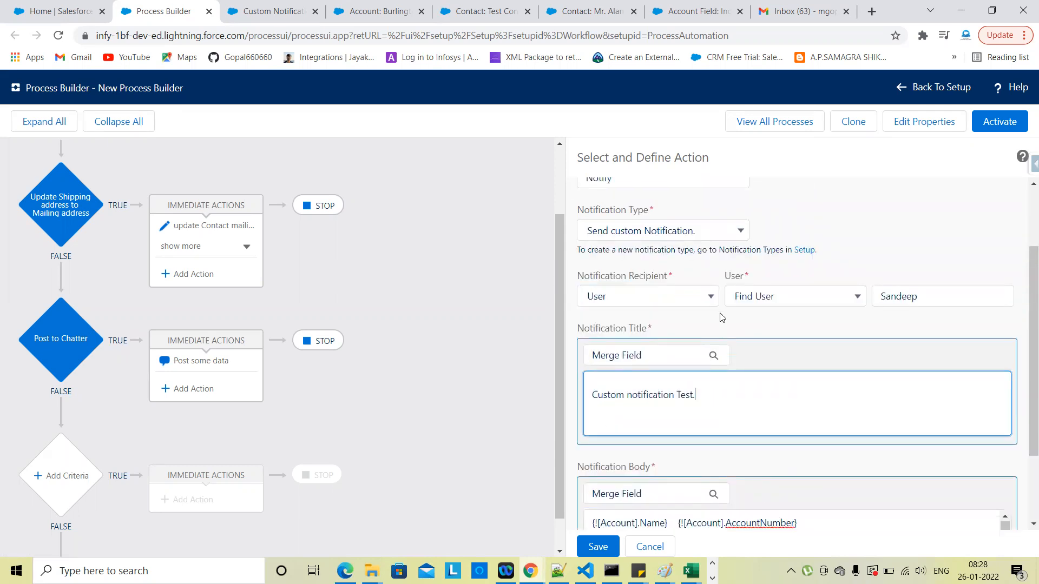
{"action": "scroll", "coordinate": [710, 333], "scroll_direction": "up", "scroll_amount": 1}
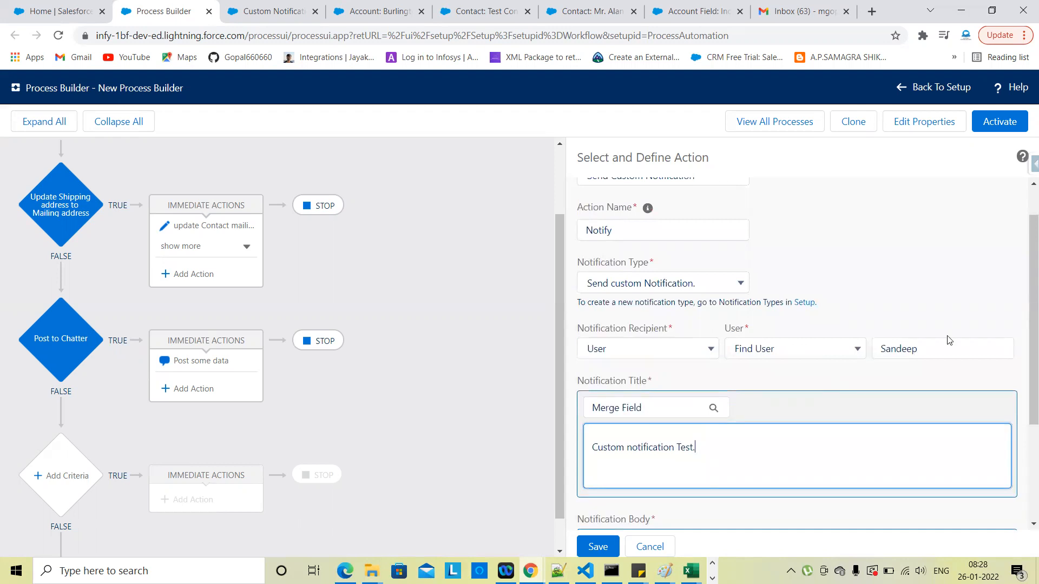
{"action": "left_click", "coordinate": [824, 381]}
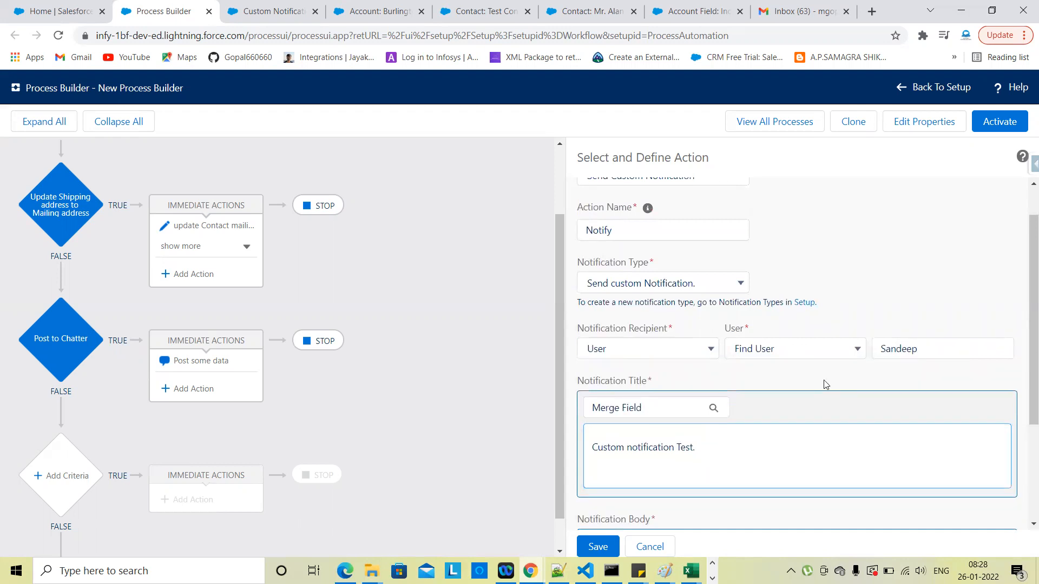
{"action": "scroll", "coordinate": [824, 382], "scroll_direction": "down", "scroll_amount": 3}
{"action": "left_click", "coordinate": [605, 541]}
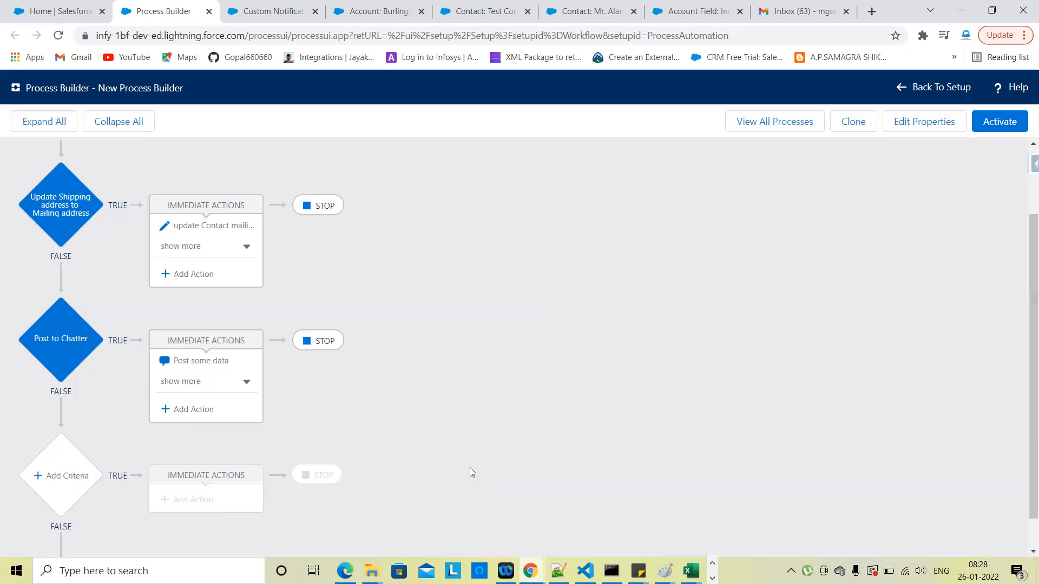
Step: Activate the process version containing the Notify action and go to Setup Home
{"action": "scroll", "coordinate": [649, 309], "scroll_direction": "up", "scroll_amount": 2}
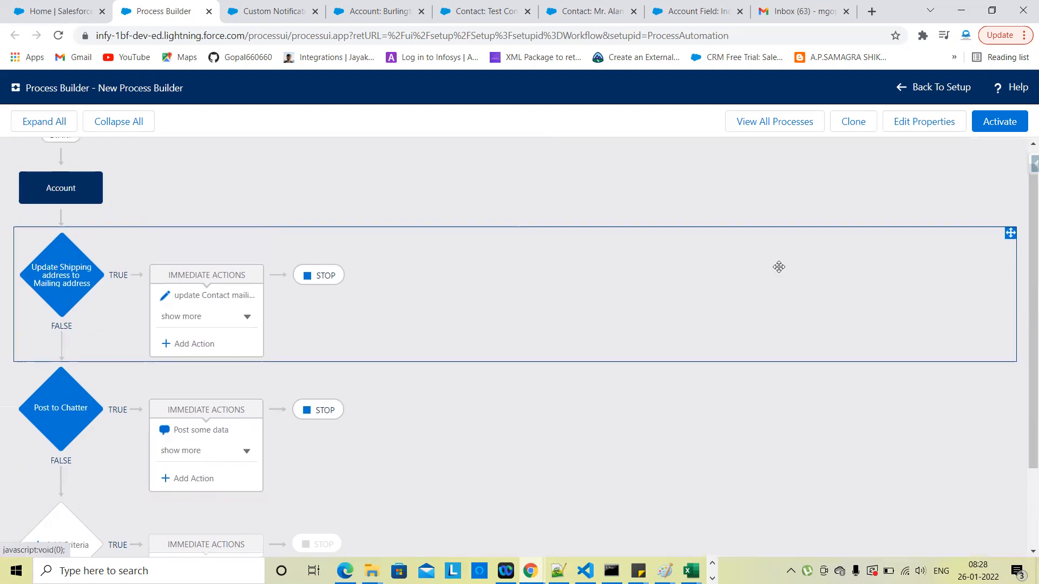
{"action": "left_click", "coordinate": [1000, 129]}
{"action": "left_click", "coordinate": [702, 387]}
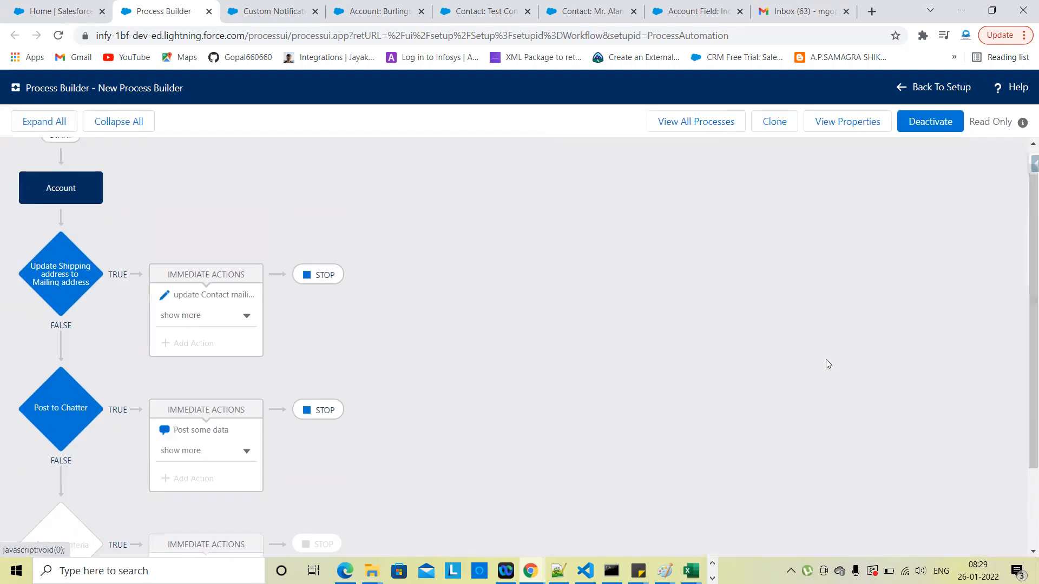
{"action": "left_click", "coordinate": [54, 11]}
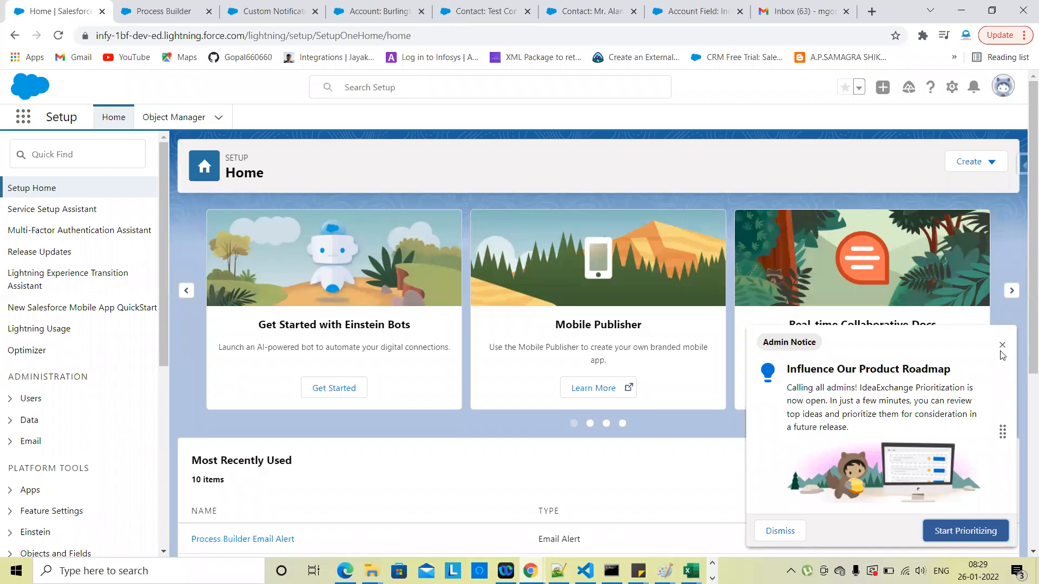
Step: Open the Users list from Quick Find 'user' in a new tab and copy a user's Login link
{"action": "left_click", "coordinate": [104, 153]}
{"action": "type", "text": "user"}
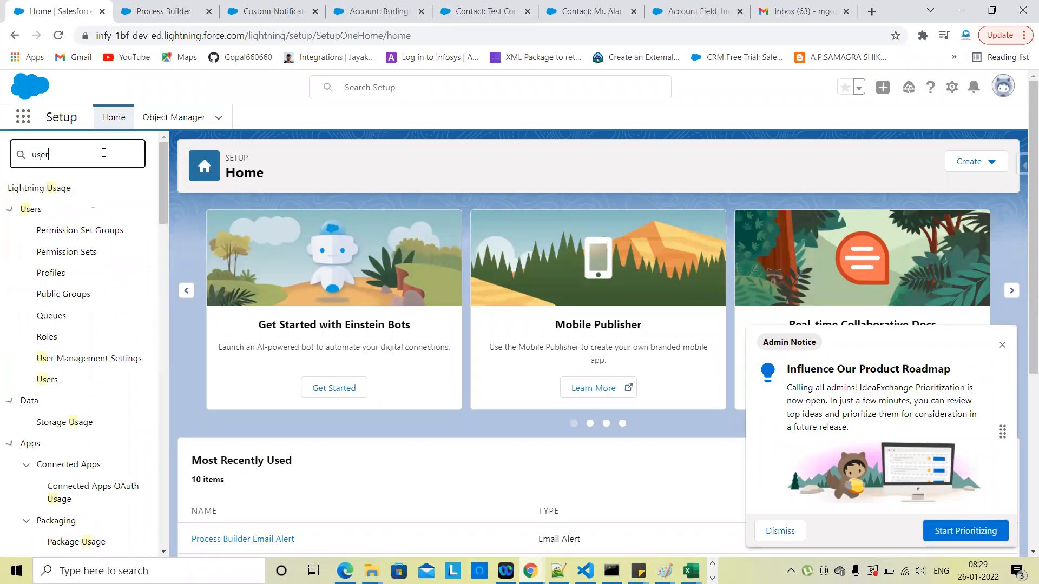
{"action": "right_click", "coordinate": [54, 360]}
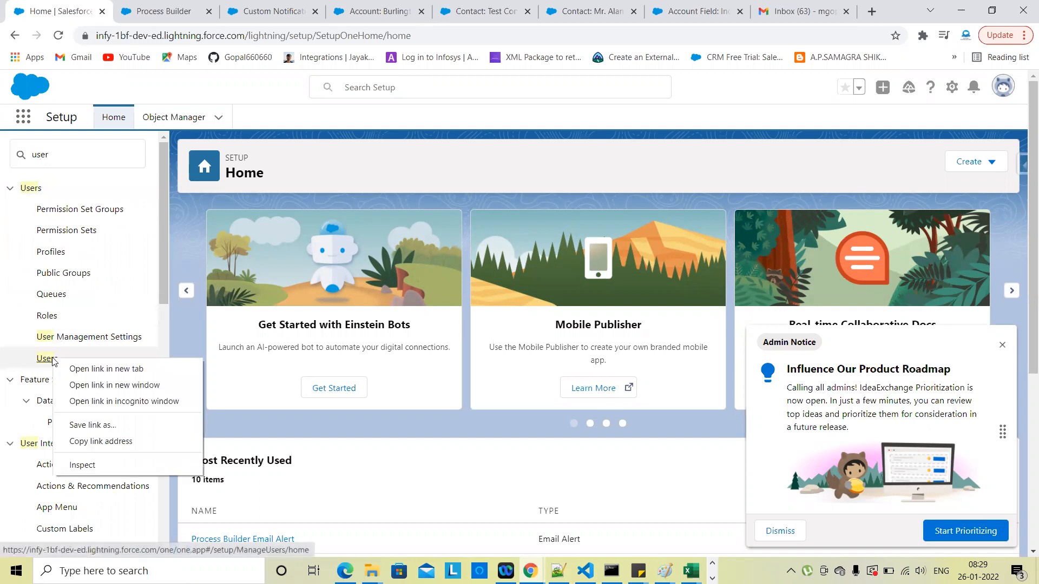
{"action": "left_click", "coordinate": [85, 370]}
{"action": "left_click", "coordinate": [170, 11]}
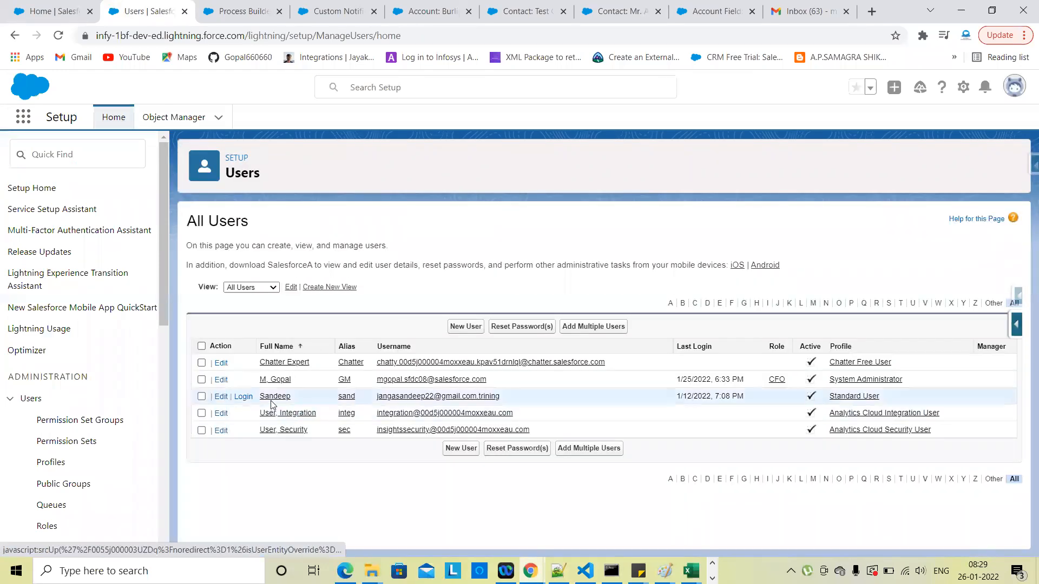
{"action": "right_click", "coordinate": [245, 401]}
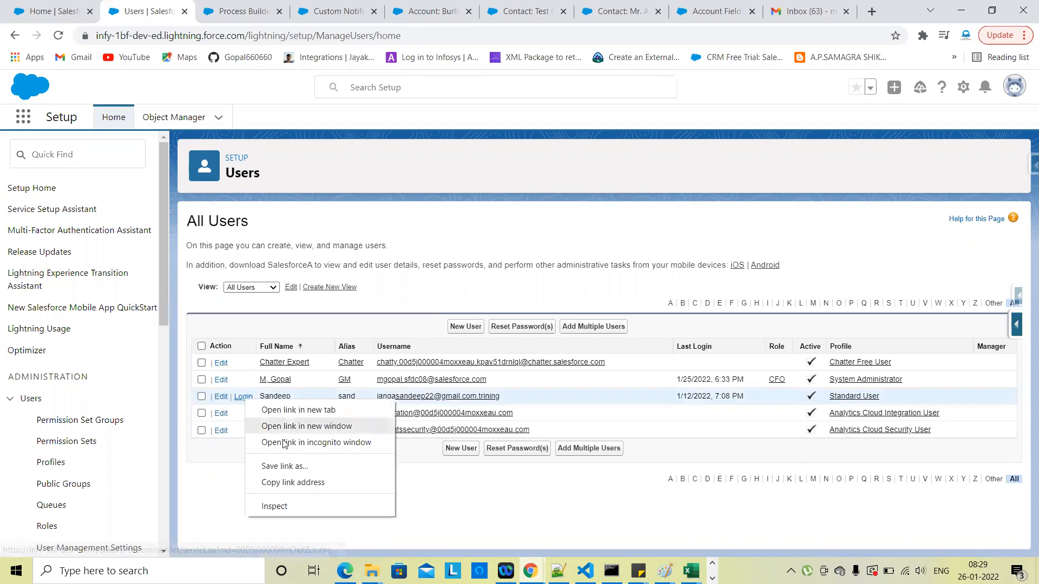
{"action": "left_click", "coordinate": [291, 483]}
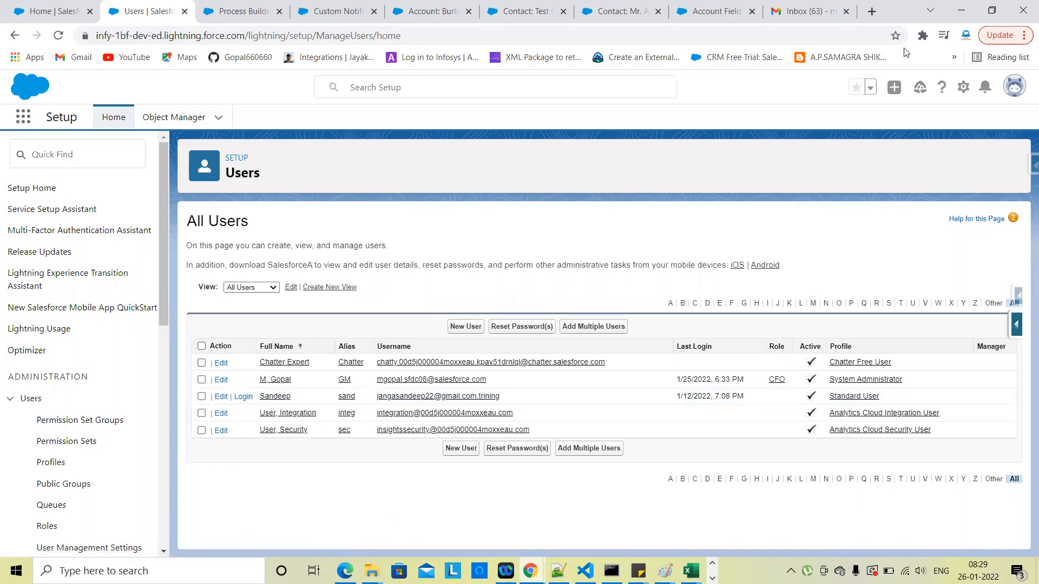
{"action": "key", "text": "alt+Tab"}
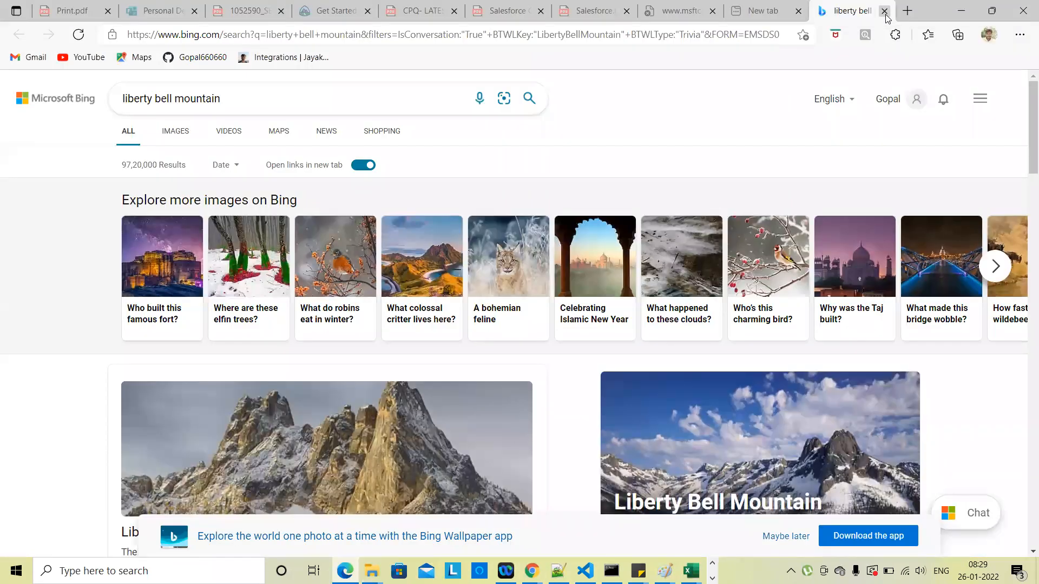
Step: Load the copied Salesforce login link in a fresh Edge window
{"action": "left_click", "coordinate": [885, 11]}
{"action": "left_click", "coordinate": [908, 11]}
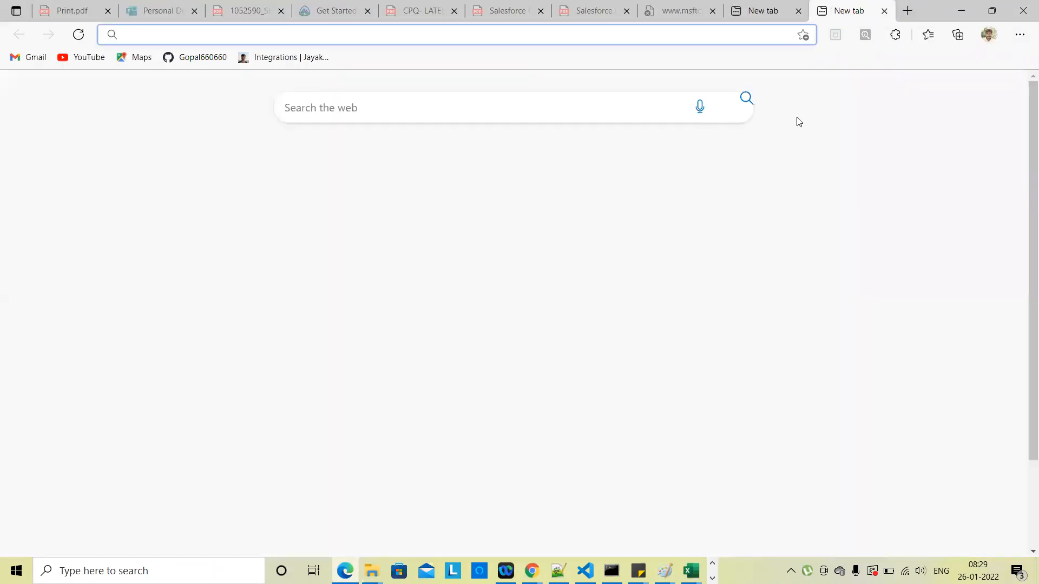
{"action": "key", "text": "ctrl+n"}
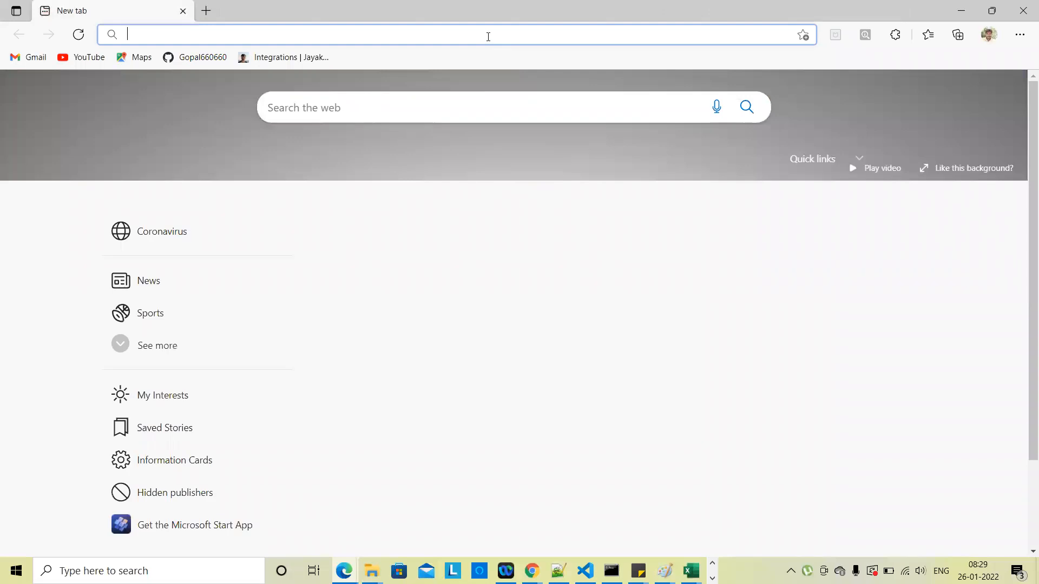
{"action": "key", "text": "ctrl+v"}
{"action": "key", "text": "Return"}
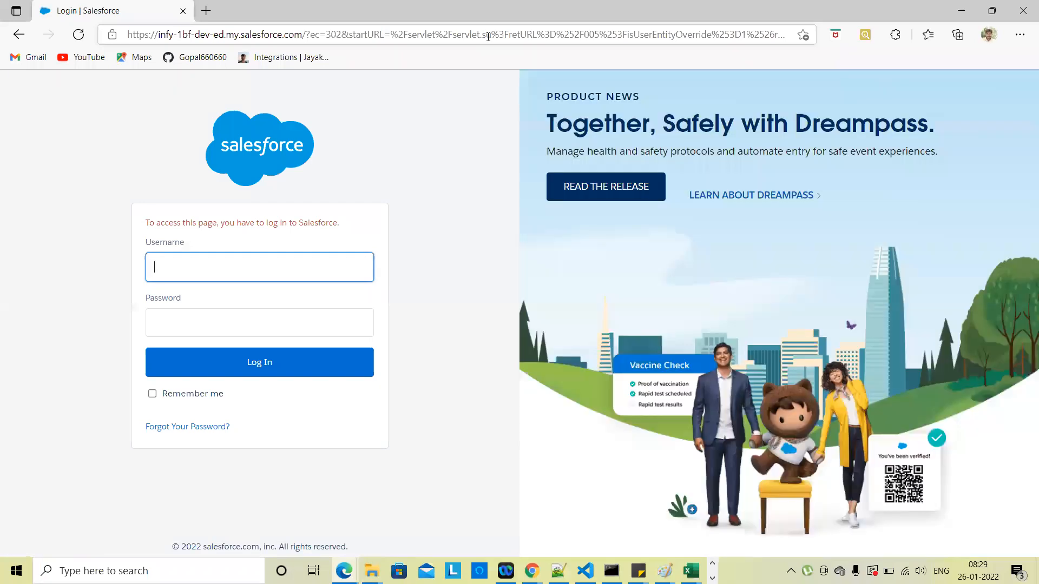
Step: Log in with the other user's username and password, declining to save the password
{"action": "left_click", "coordinate": [206, 264]}
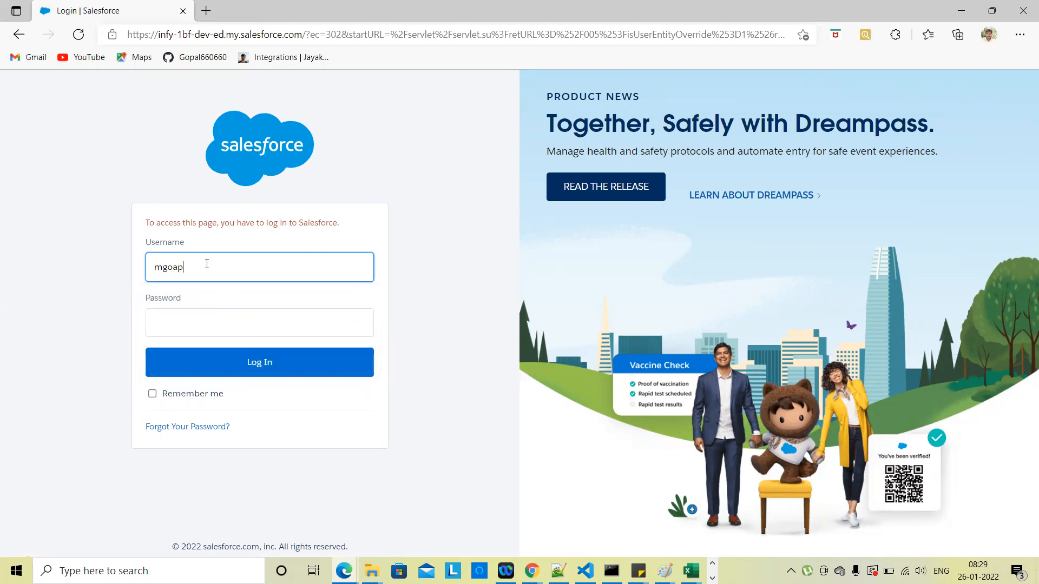
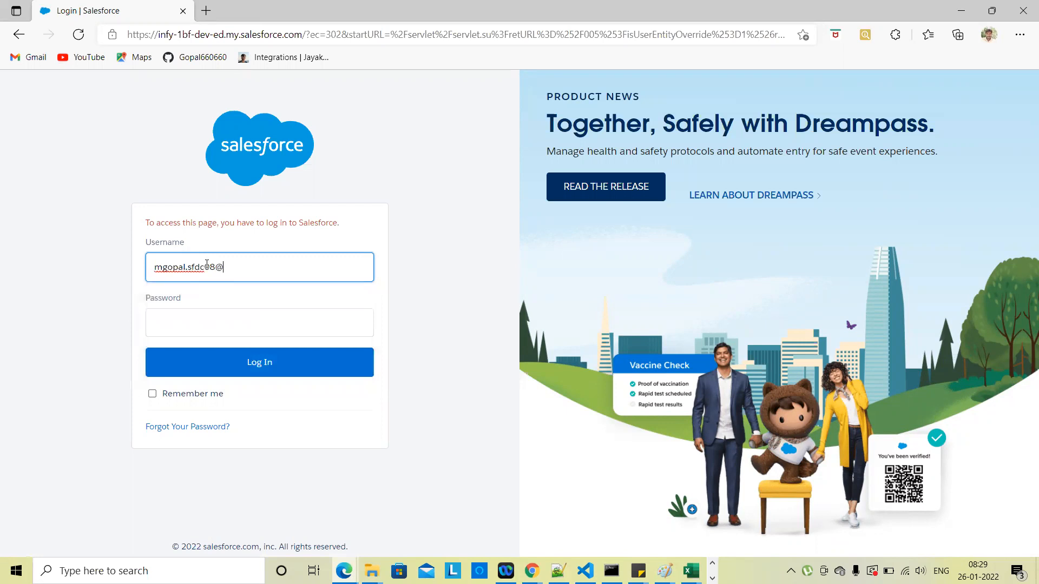
{"action": "key", "text": "Tab"}
{"action": "type", "text": "*********"}
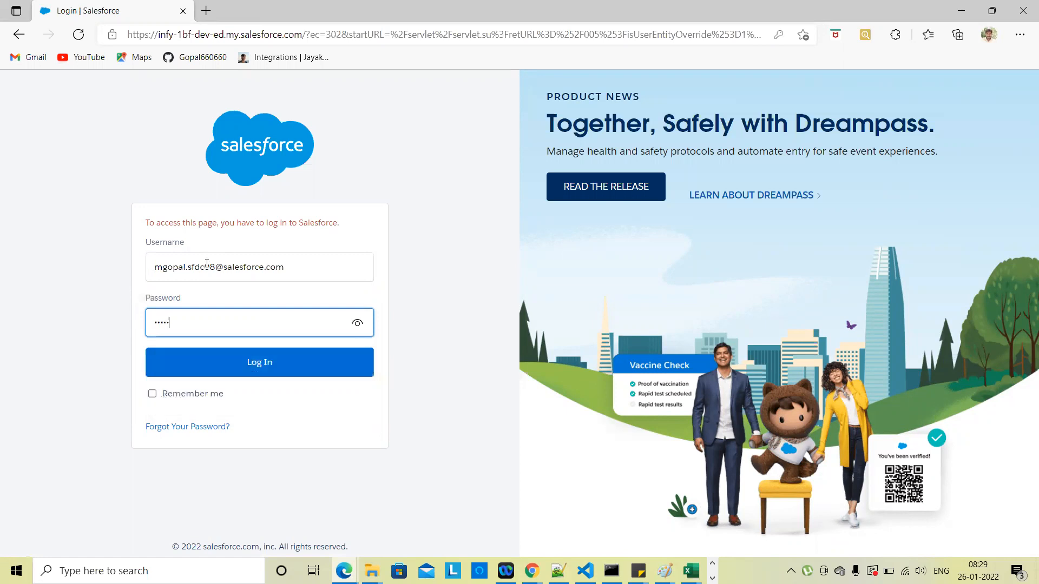
{"action": "left_click", "coordinate": [219, 358]}
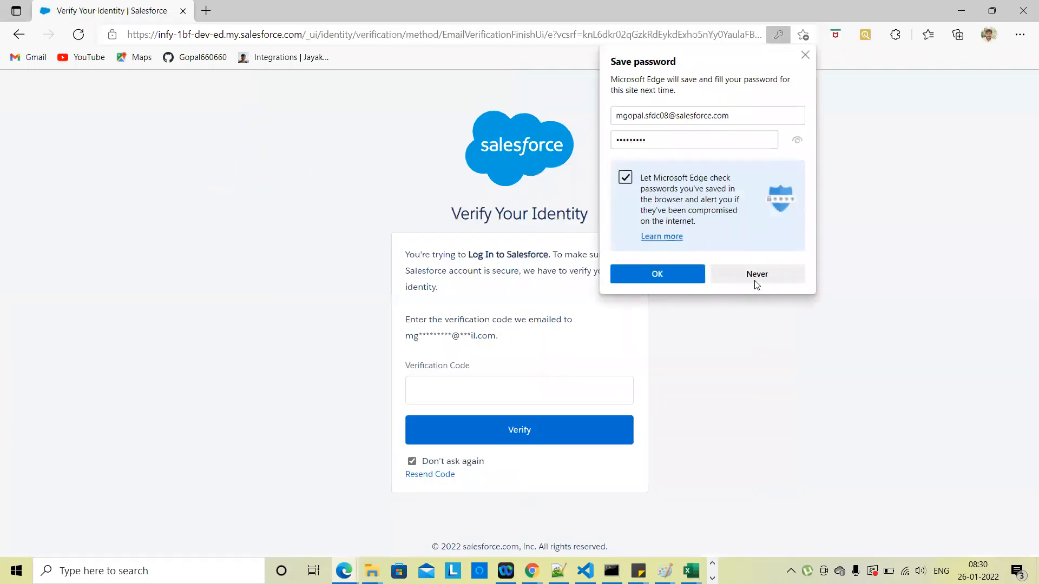
{"action": "left_click", "coordinate": [758, 275]}
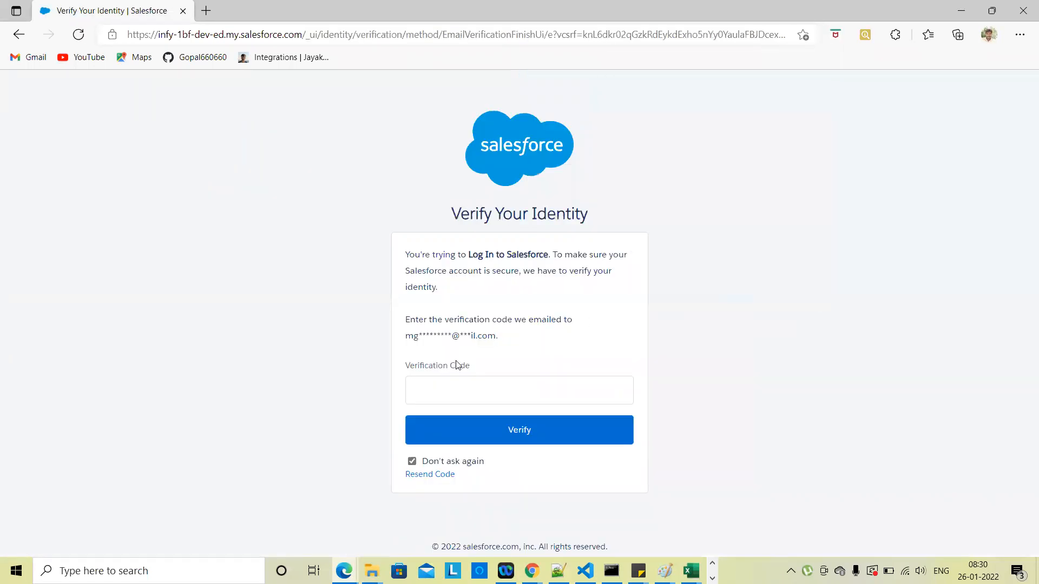
Step: Bring the Chrome window forward to retrieve the emailed verification code
{"action": "left_click", "coordinate": [444, 383]}
{"action": "left_click", "coordinate": [532, 570]}
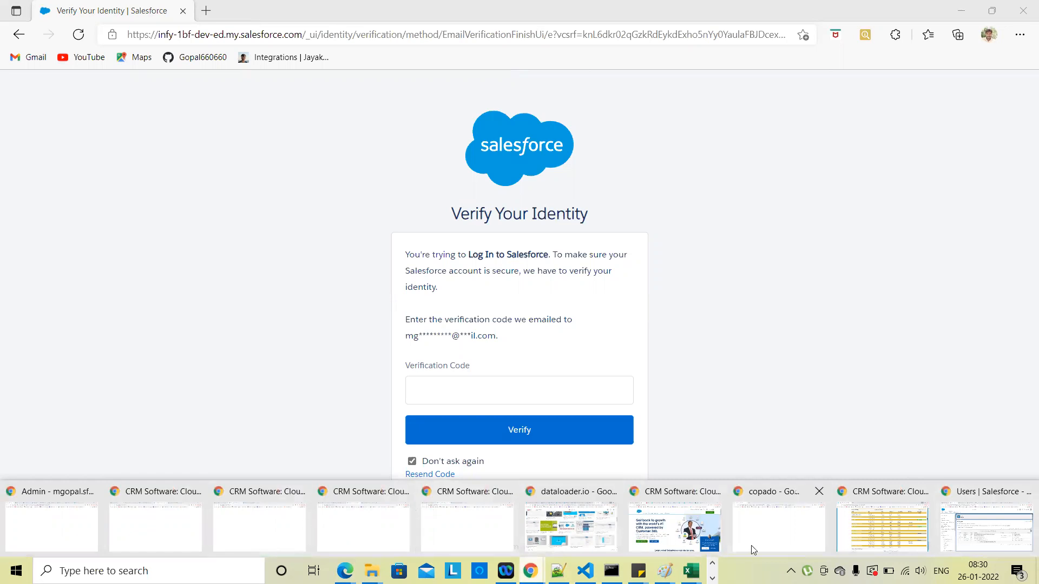
{"action": "left_click", "coordinate": [771, 543]}
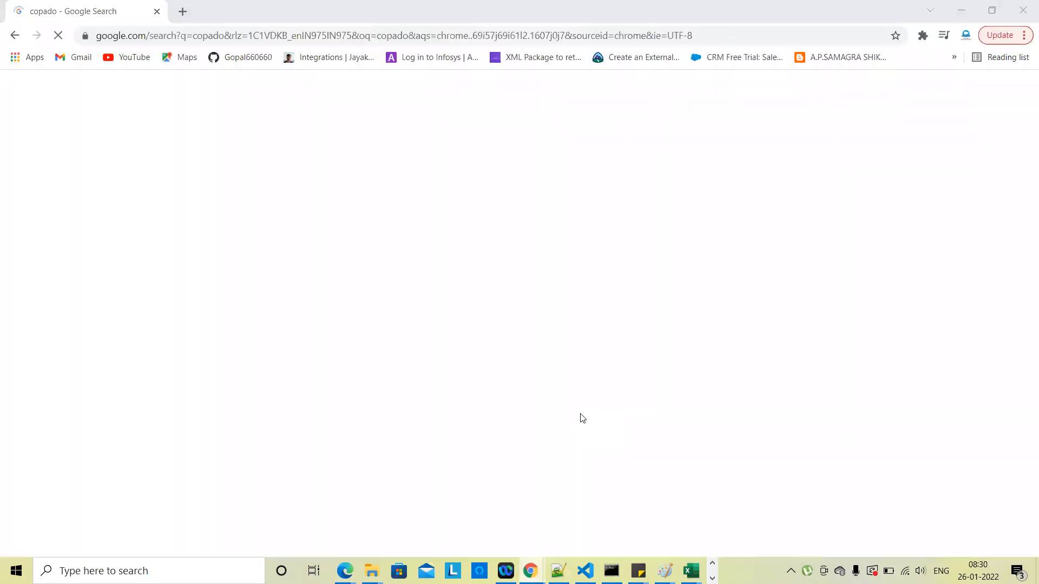
Step: Find and open the 'Verify your identity in Salesforce' email under Gmail's Updates category
{"action": "key", "text": "alt+Tab"}
{"action": "key", "text": "alt+Tab"}
{"action": "key", "text": "alt+Tab"}
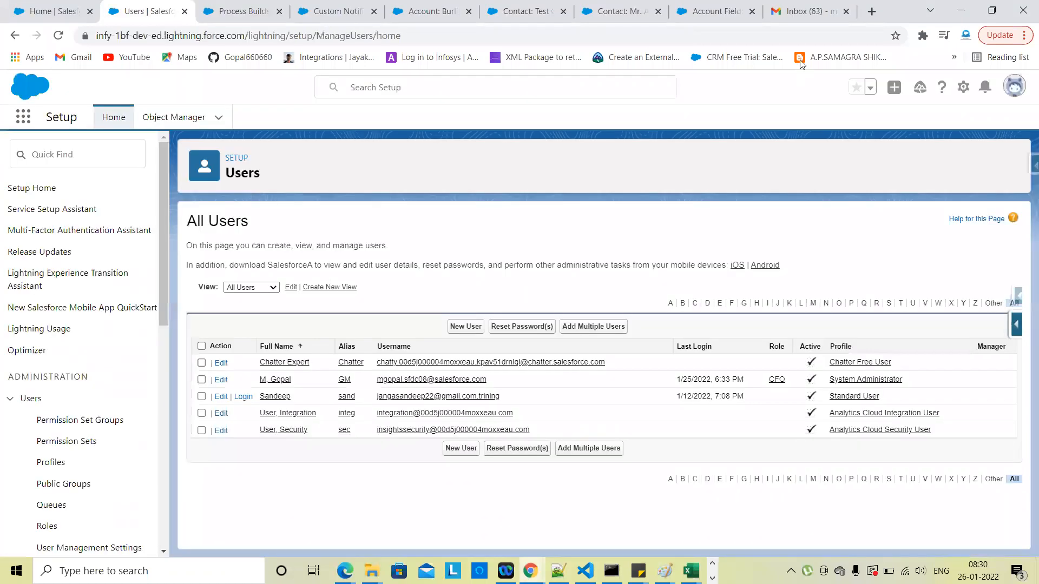
{"action": "left_click", "coordinate": [807, 11]}
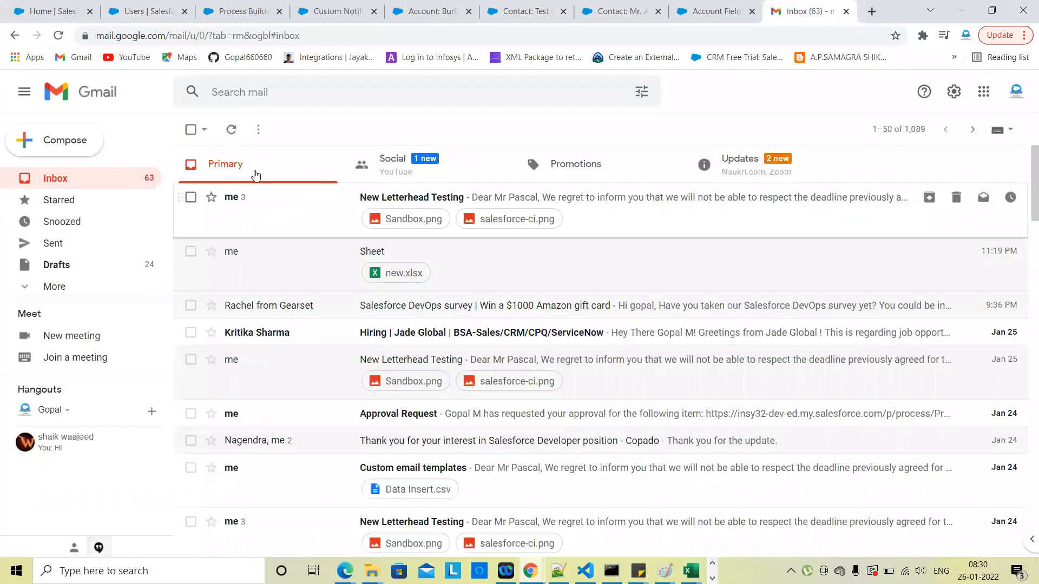
{"action": "left_click", "coordinate": [232, 130]}
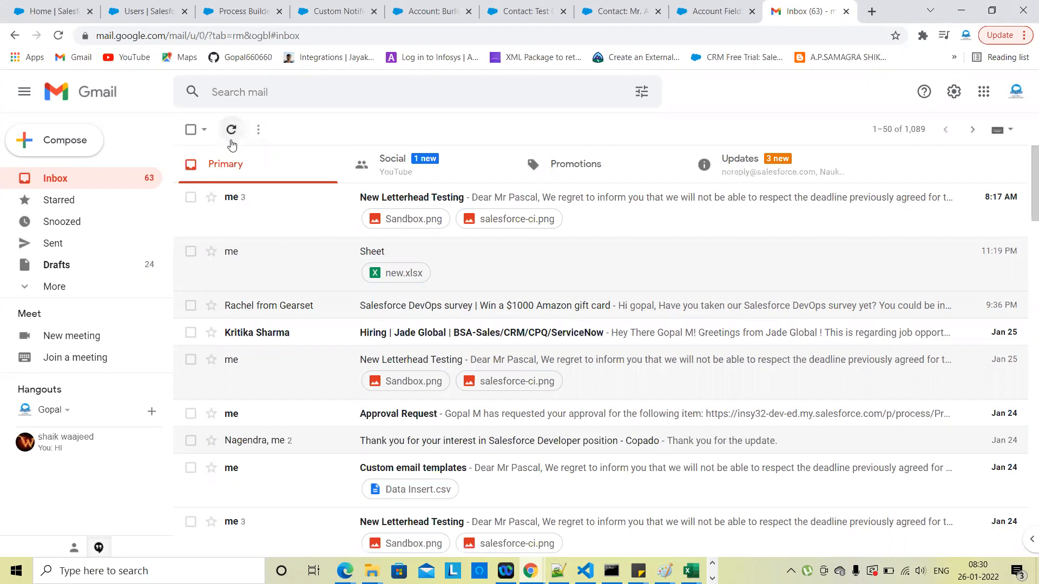
{"action": "left_click", "coordinate": [795, 165]}
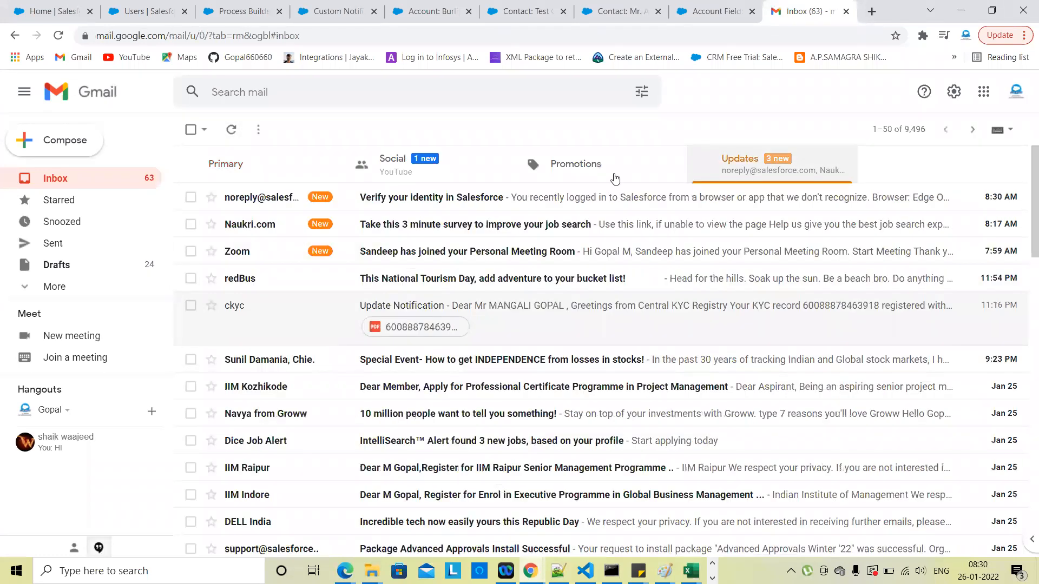
{"action": "left_click", "coordinate": [411, 200]}
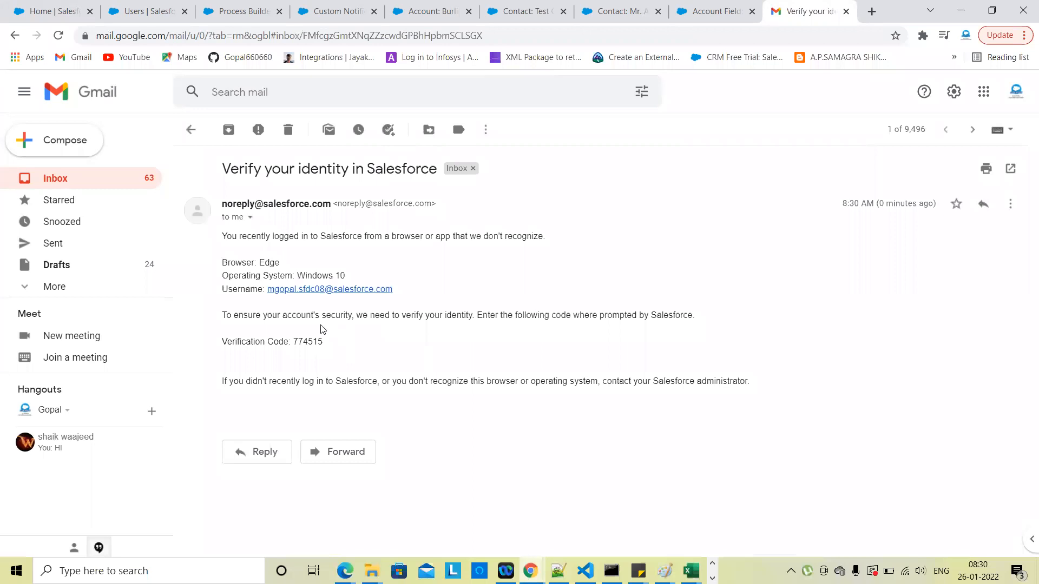
Step: Copy the verification code and return to the Salesforce Verify Your Identity page
{"action": "double_click", "coordinate": [311, 344]}
{"action": "mouse_move", "coordinate": [344, 571]}
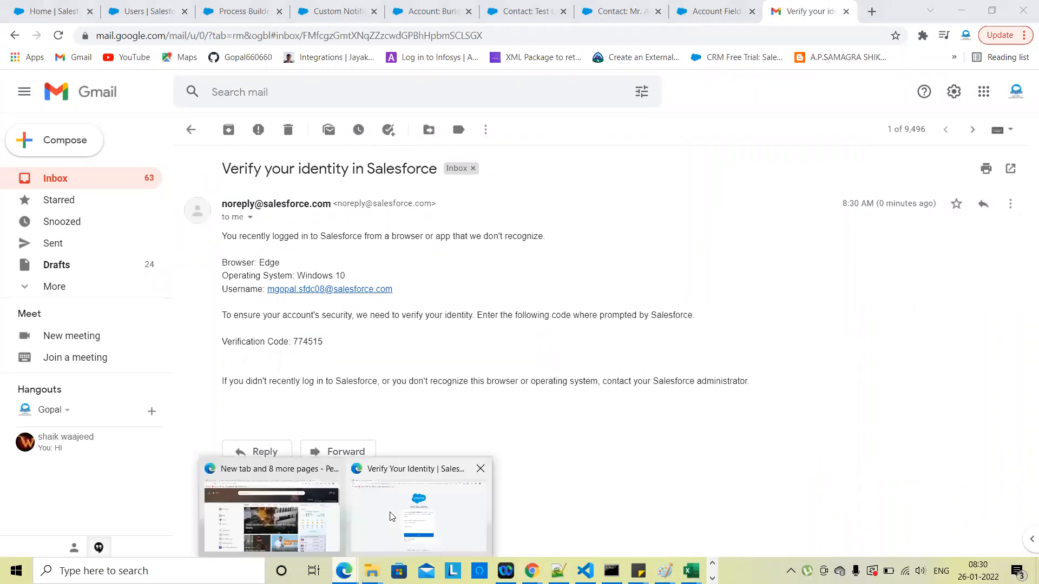
{"action": "left_click", "coordinate": [419, 514]}
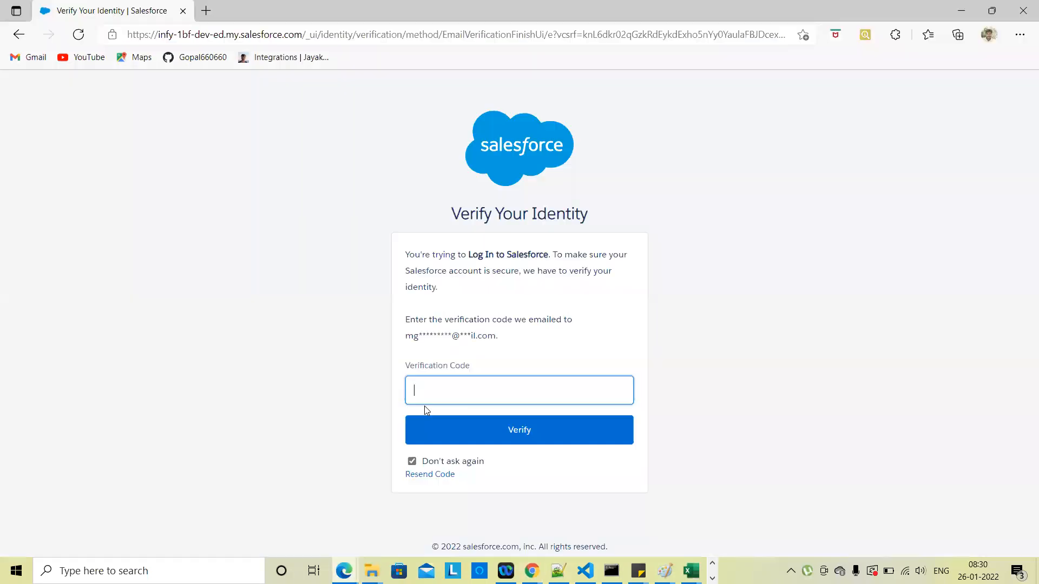
Step: Verify the login with the pasted code and switch to Lightning Experience
{"action": "key", "text": "ctrl+v"}
{"action": "left_click", "coordinate": [463, 418]}
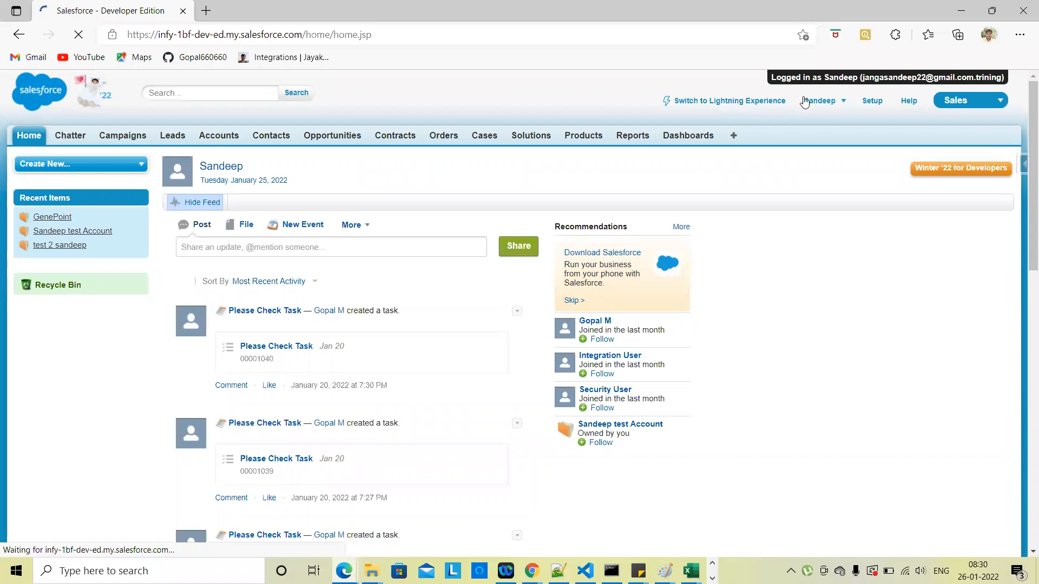
{"action": "left_click", "coordinate": [747, 102]}
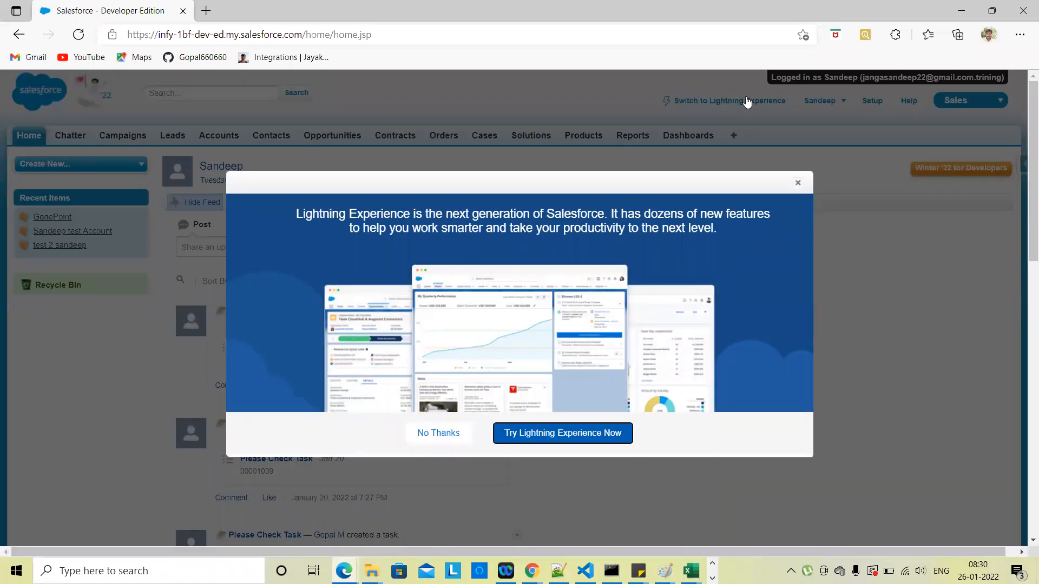
{"action": "left_click", "coordinate": [798, 184]}
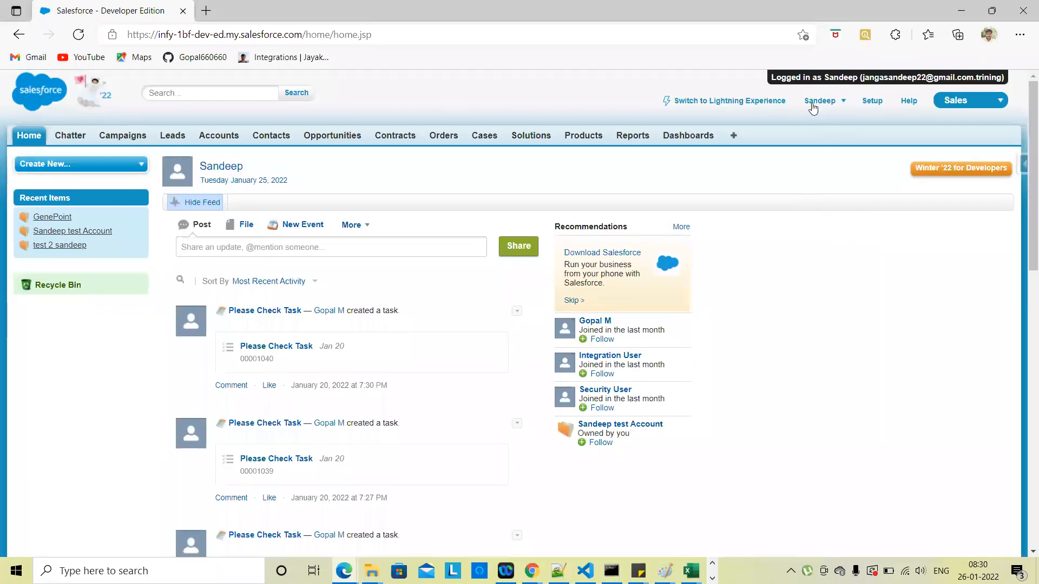
{"action": "left_click", "coordinate": [760, 104]}
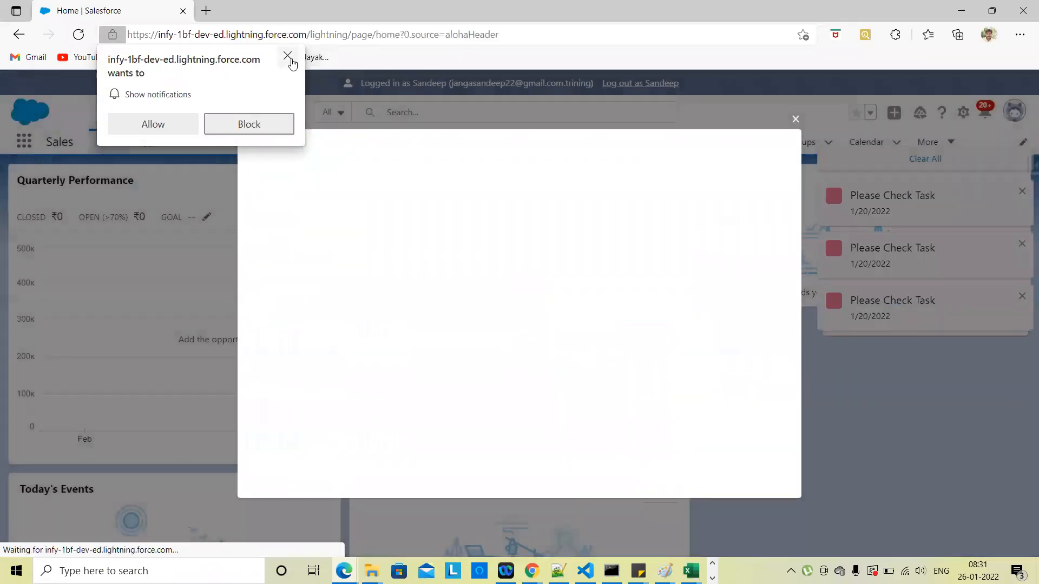
Step: Dismiss the notification-permission and blank popups, then review the notifications list
{"action": "left_click", "coordinate": [289, 56]}
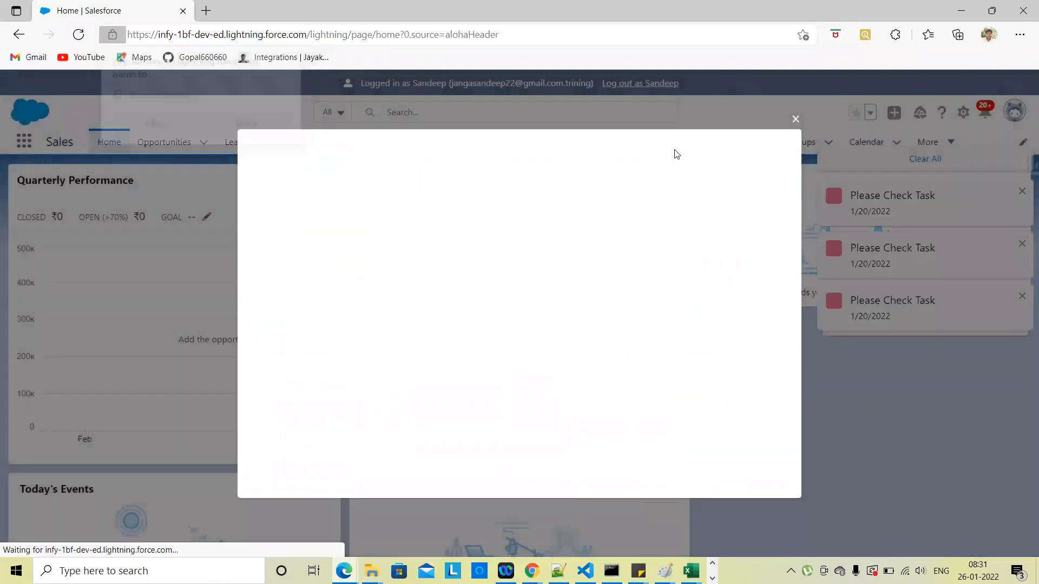
{"action": "left_click", "coordinate": [799, 119]}
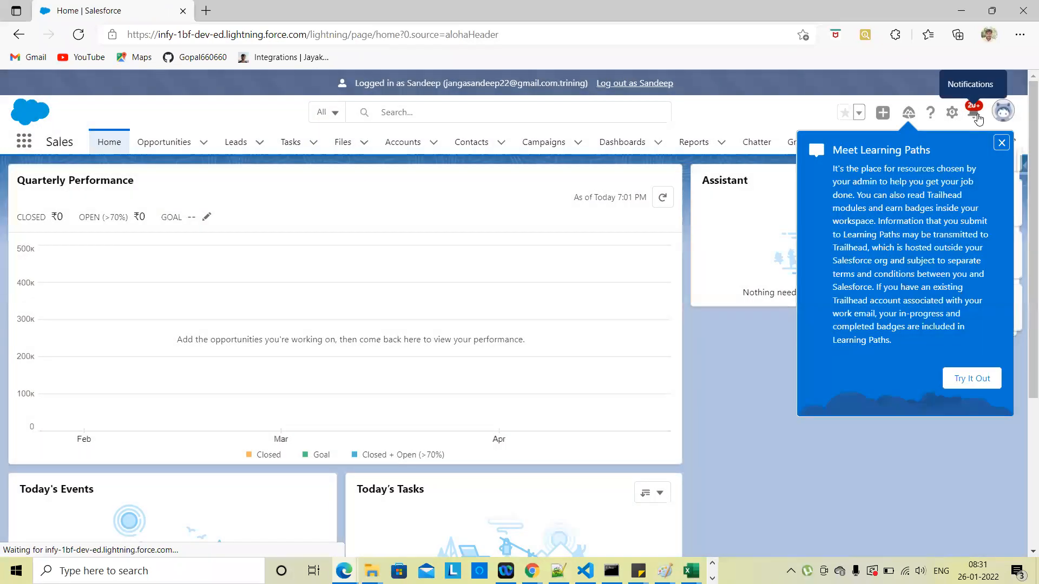
{"action": "left_click", "coordinate": [978, 119]}
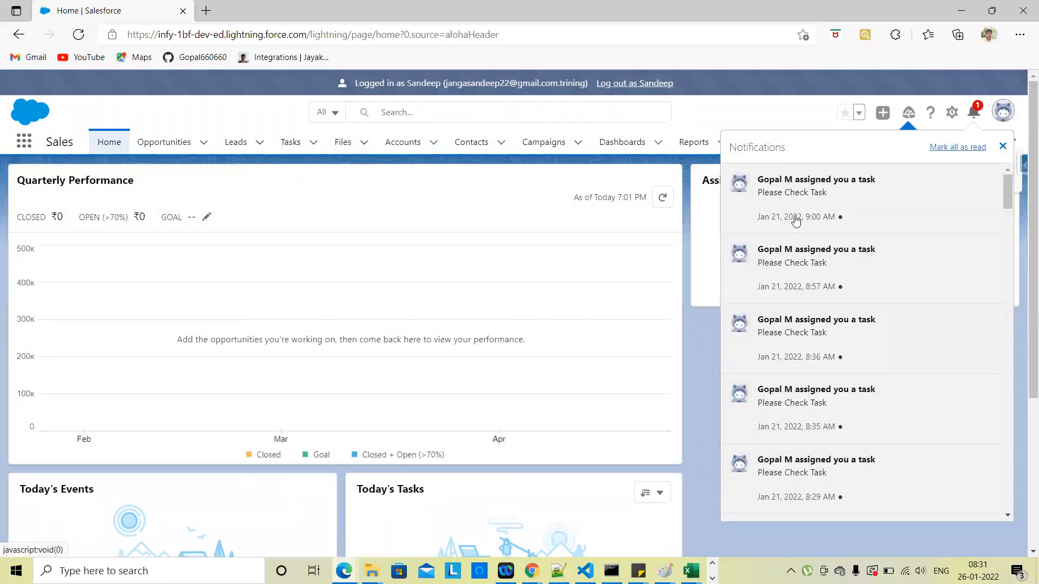
{"action": "scroll", "coordinate": [807, 397], "scroll_direction": "down", "scroll_amount": 2}
{"action": "scroll", "coordinate": [806, 397], "scroll_direction": "up", "scroll_amount": 2}
{"action": "scroll", "coordinate": [805, 369], "scroll_direction": "down", "scroll_amount": 3}
{"action": "scroll", "coordinate": [805, 346], "scroll_direction": "up", "scroll_amount": 3}
{"action": "left_click", "coordinate": [1003, 147]}
Step: Dismiss the Learning Paths introduction and mark all notifications as read
{"action": "left_click", "coordinate": [1000, 141]}
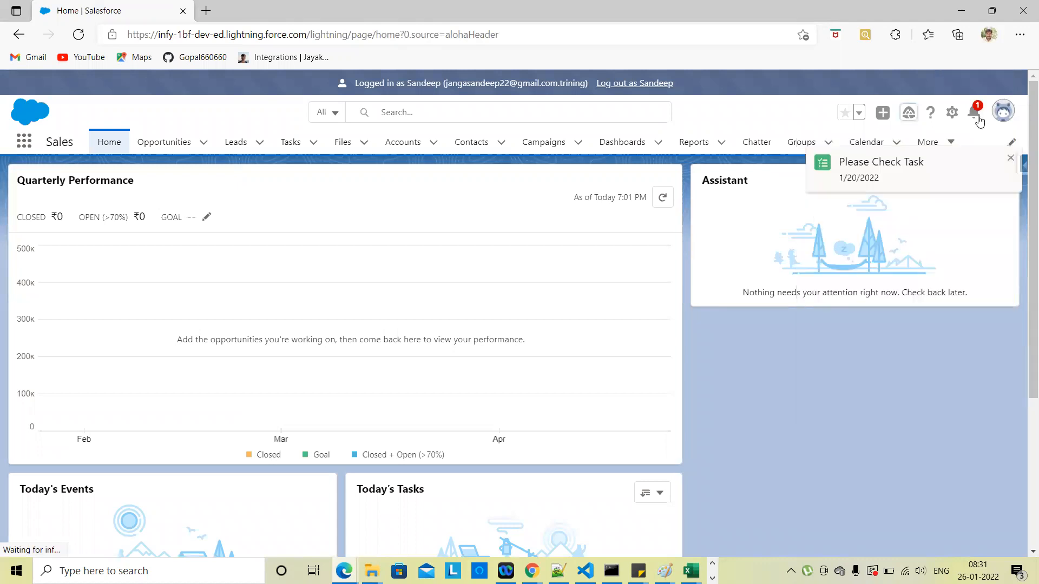
{"action": "left_click", "coordinate": [973, 112]}
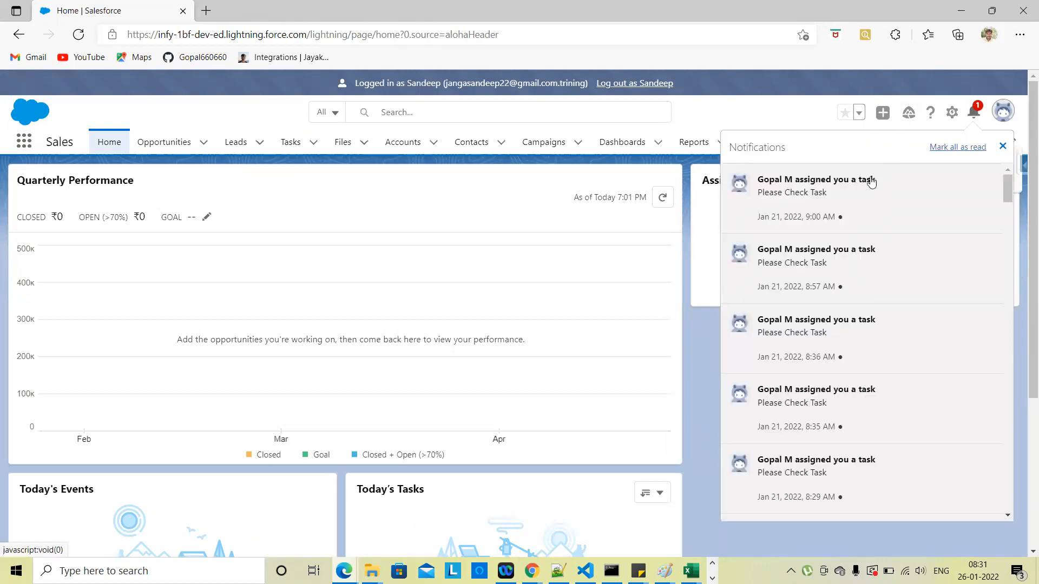
{"action": "left_click", "coordinate": [965, 151]}
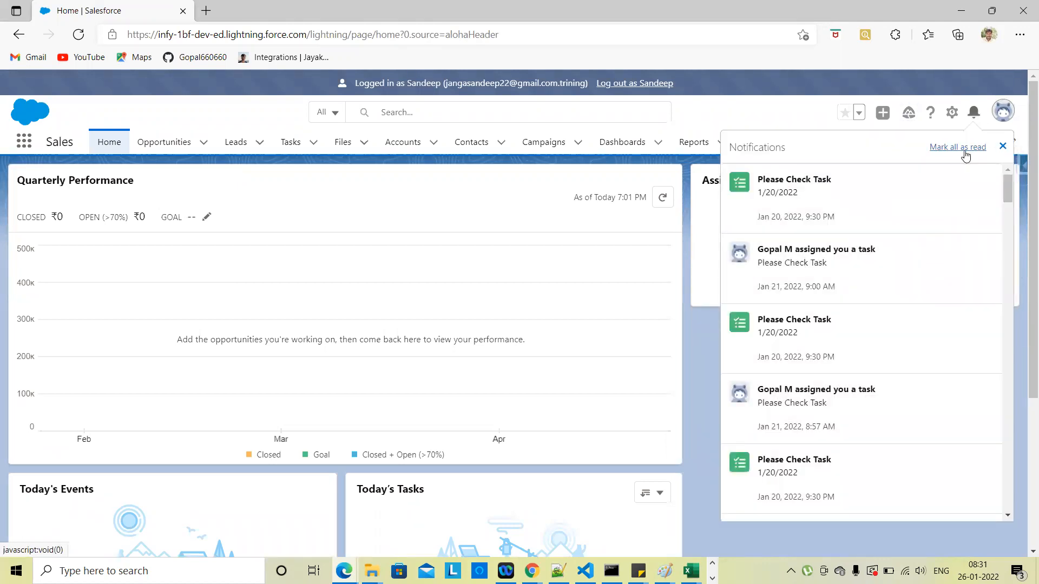
{"action": "left_click", "coordinate": [1003, 147]}
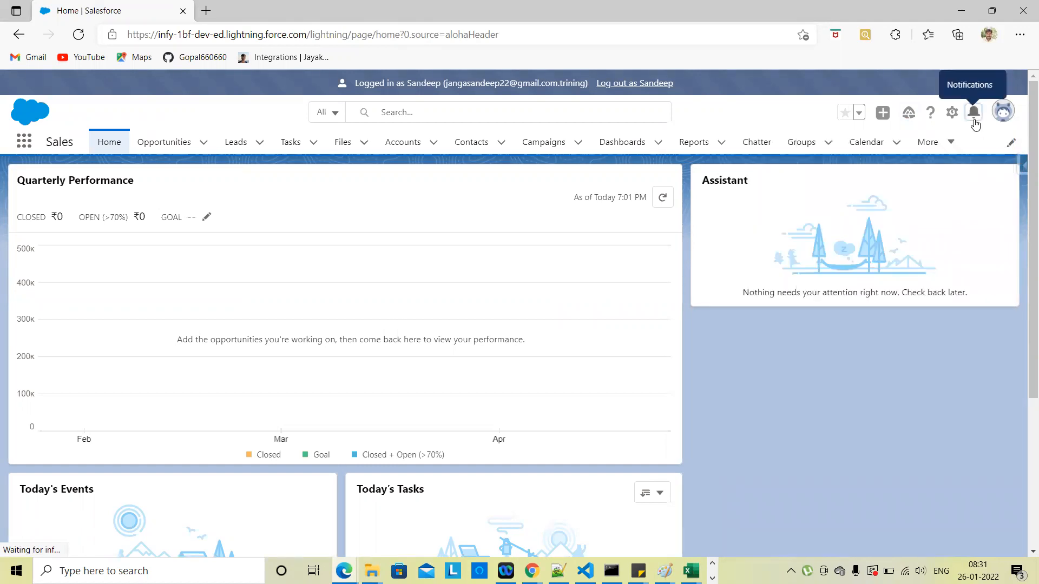
{"action": "left_click", "coordinate": [974, 118]}
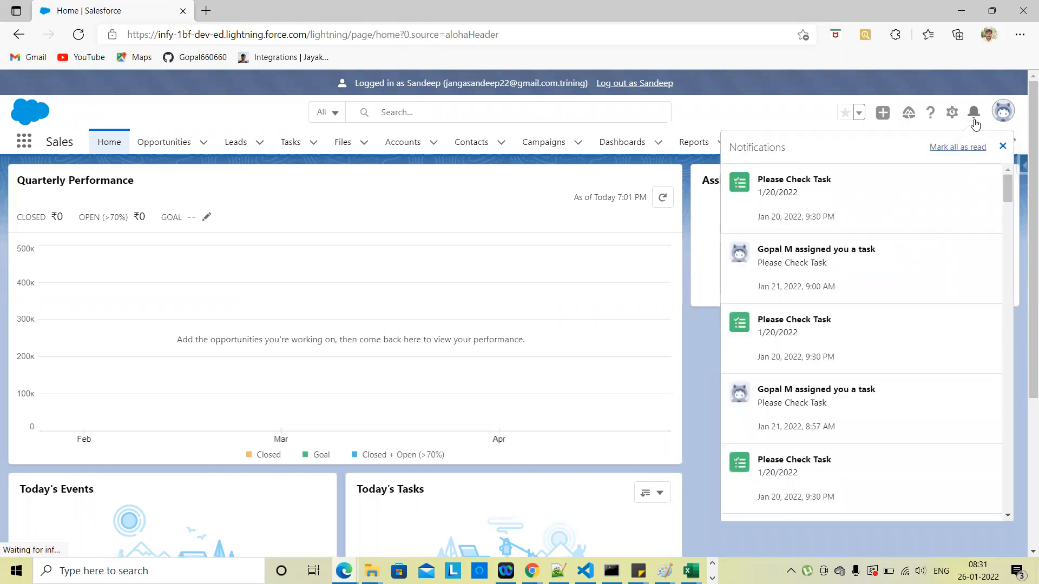
{"action": "left_click", "coordinate": [1003, 146]}
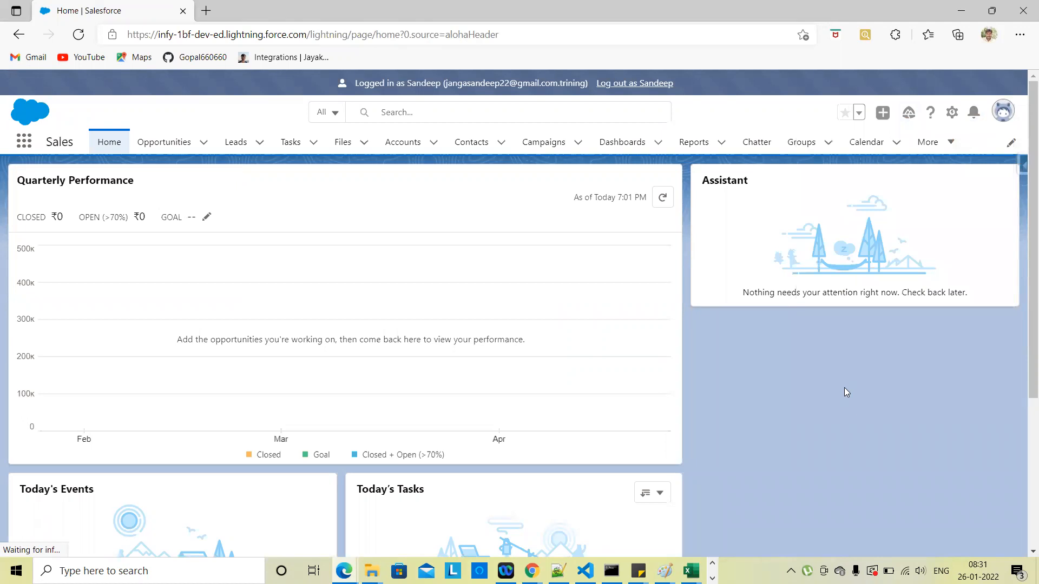
{"action": "key", "text": "alt+Tab"}
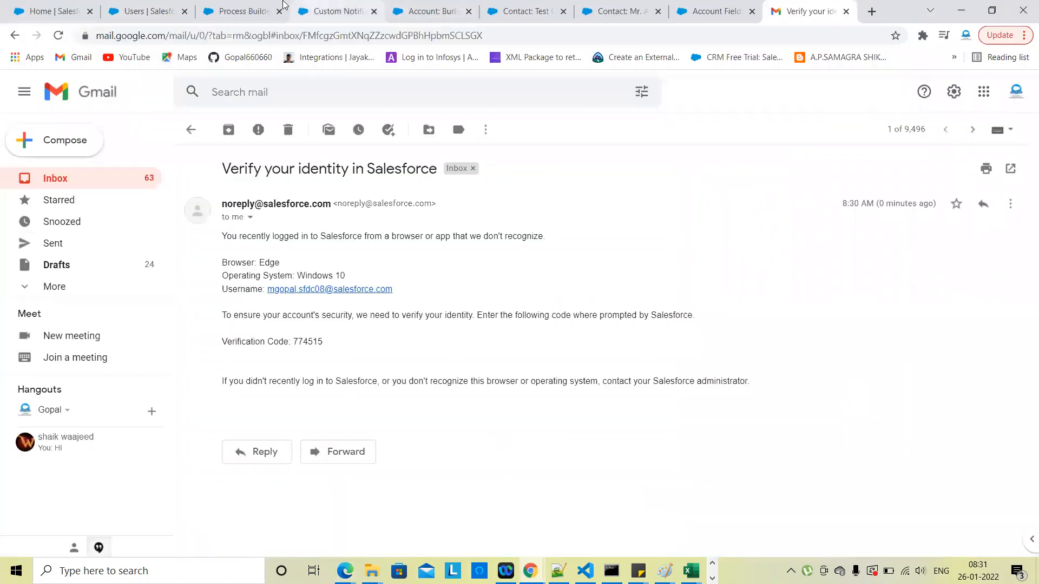
Step: Expand all actions under the Update Shipping and Post to Chatter branches, showing Post some data and Notify
{"action": "left_click", "coordinate": [245, 13]}
{"action": "left_click", "coordinate": [70, 273]}
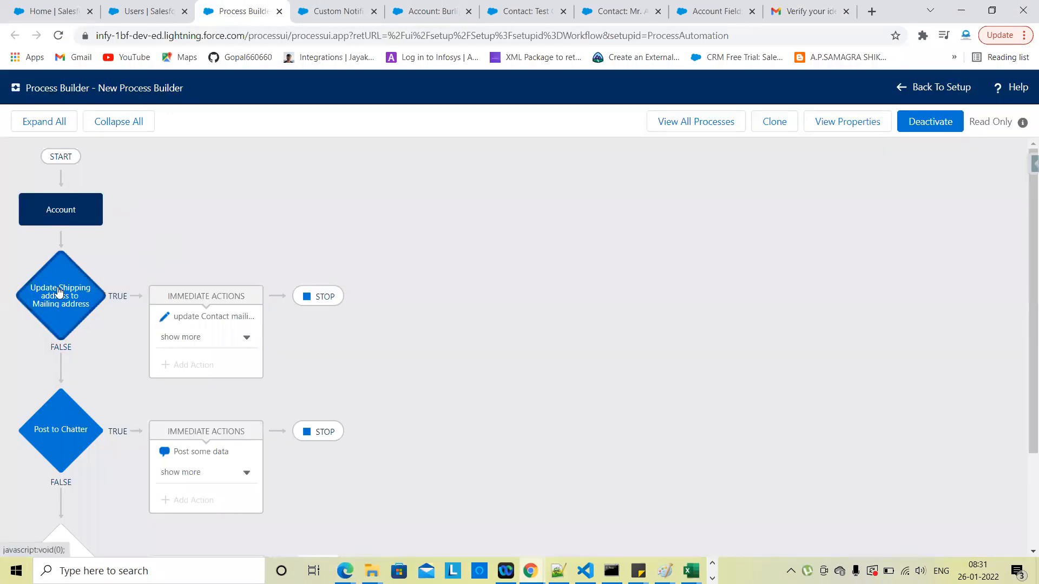
{"action": "left_click", "coordinate": [247, 338]}
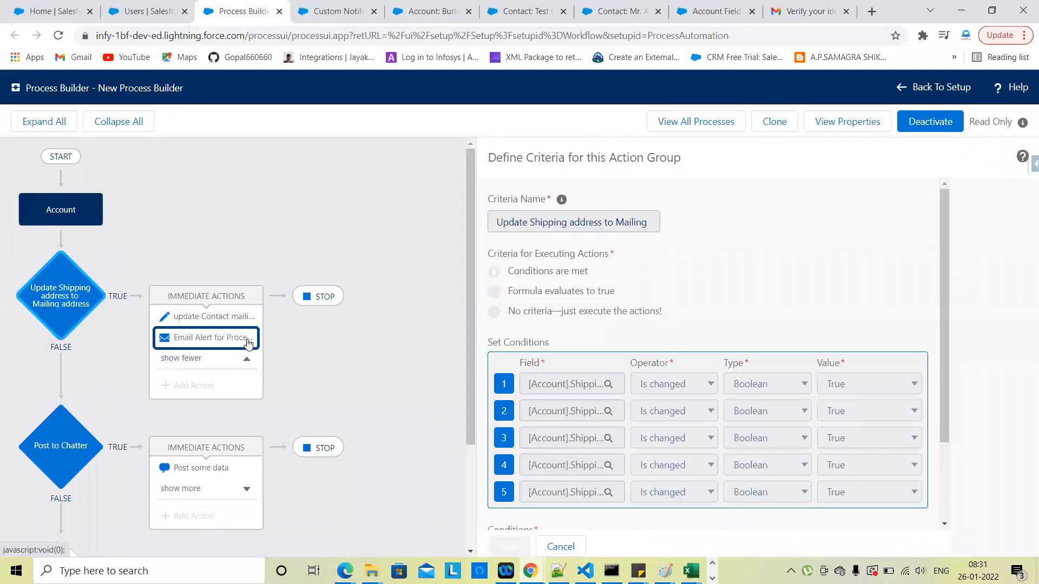
{"action": "scroll", "coordinate": [391, 359], "scroll_direction": "down", "scroll_amount": 2}
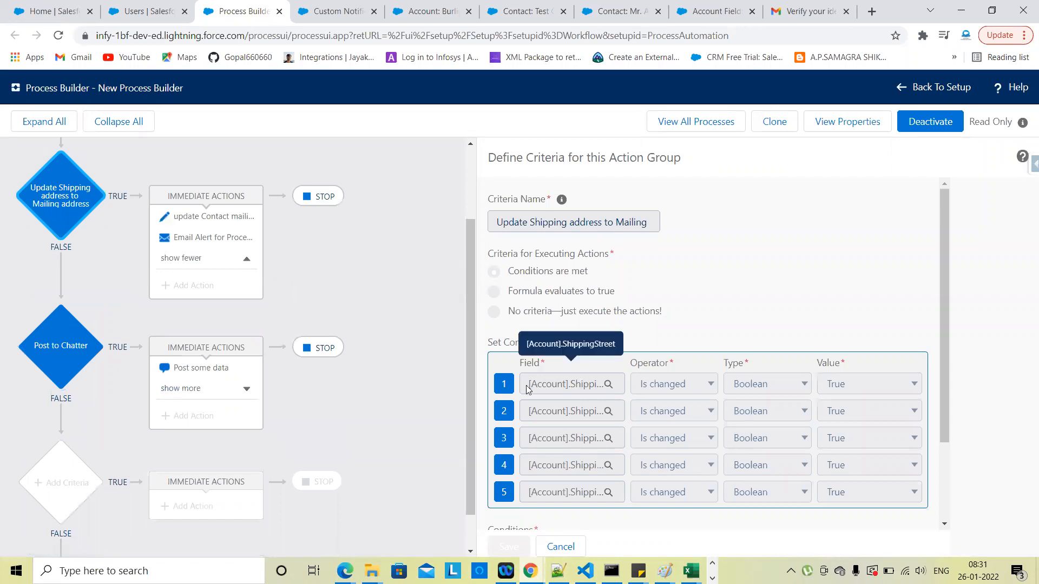
{"action": "left_click", "coordinate": [246, 391]}
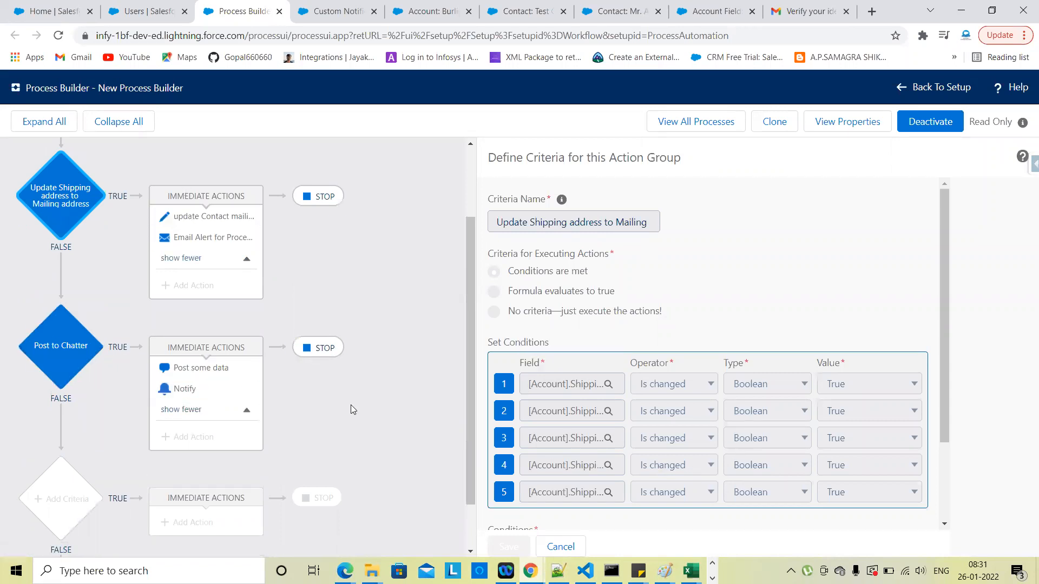
{"action": "scroll", "coordinate": [351, 405], "scroll_direction": "up", "scroll_amount": 1}
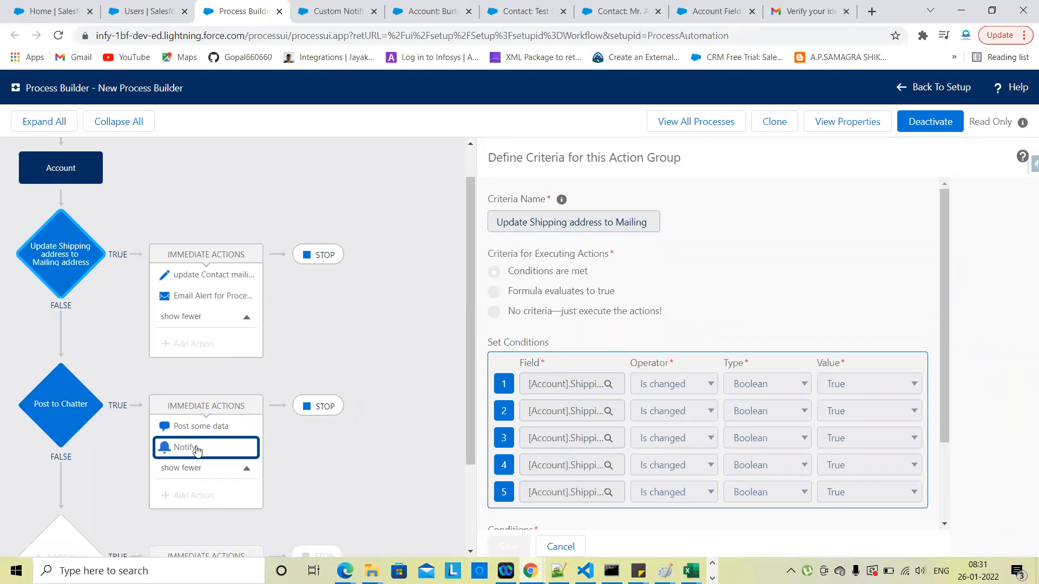
{"action": "key", "text": "alt+Tab"}
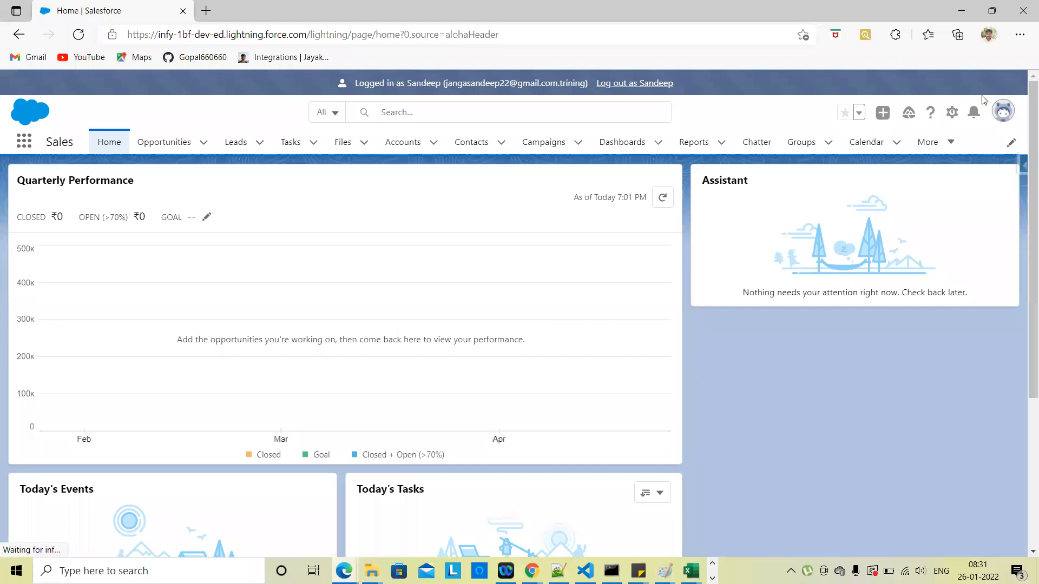
Step: Open the Edit form of the Burlington Textiles Corp of America account record
{"action": "key", "text": "alt+Tab"}
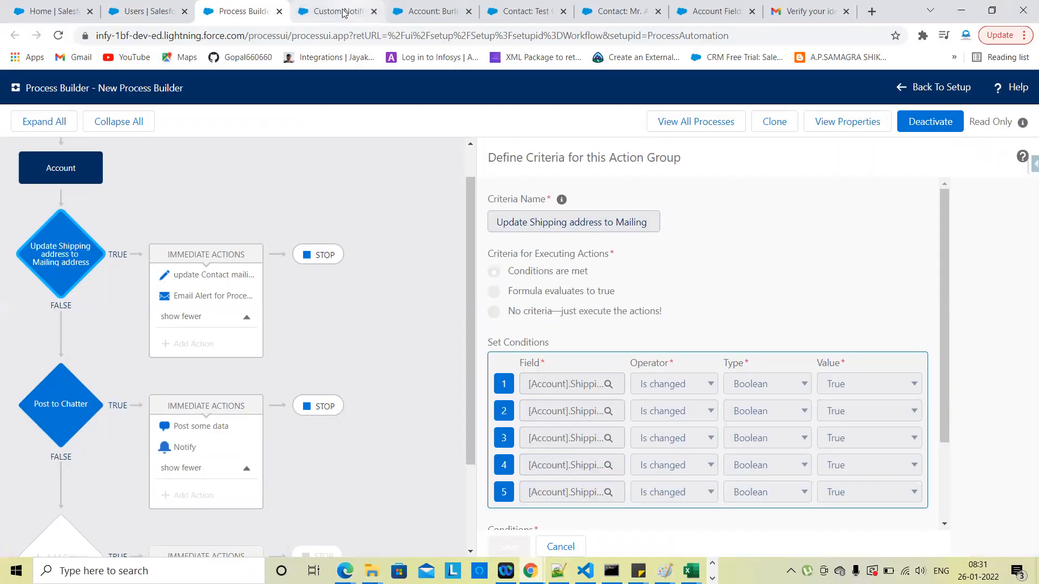
{"action": "left_click", "coordinate": [336, 14]}
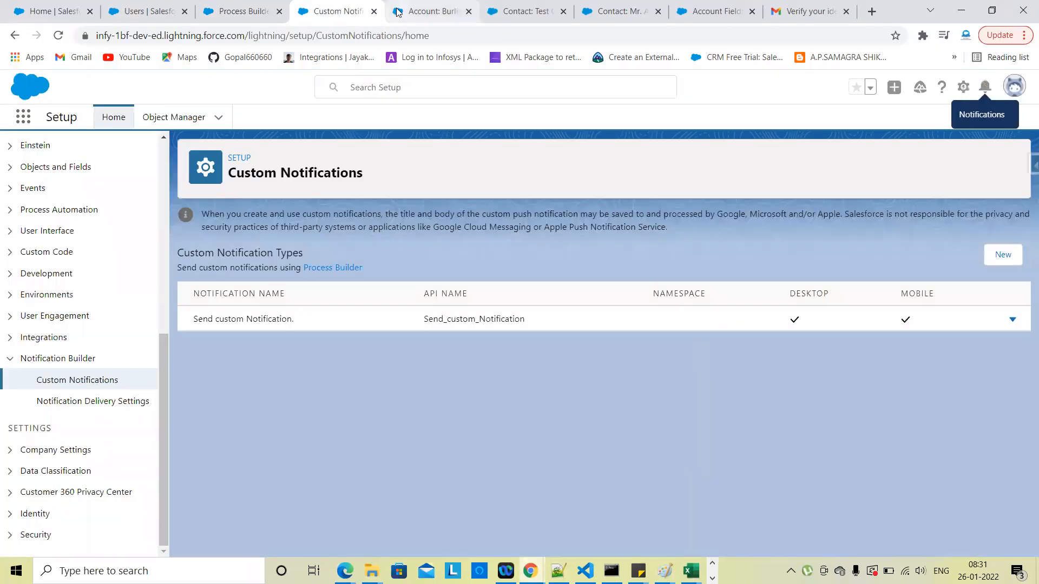
{"action": "key", "text": "ctrl+Tab"}
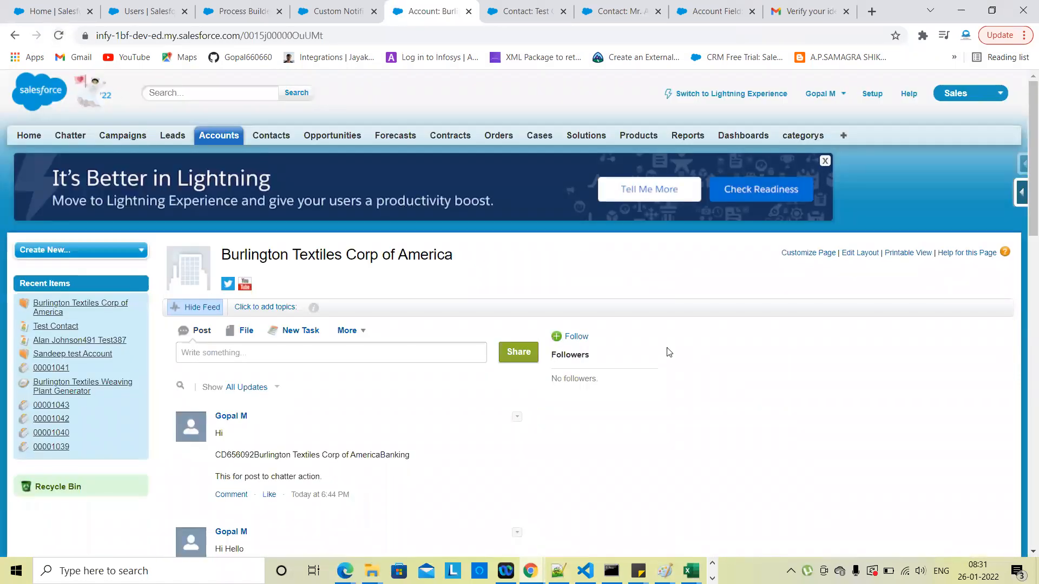
{"action": "scroll", "coordinate": [669, 352], "scroll_direction": "down", "scroll_amount": 3}
{"action": "scroll", "coordinate": [669, 352], "scroll_direction": "down", "scroll_amount": 4}
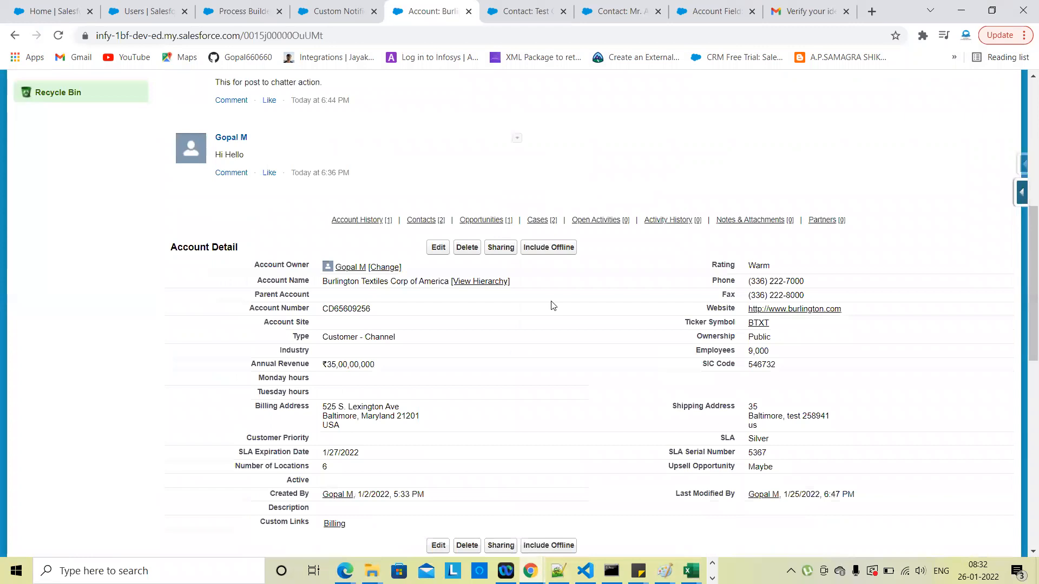
{"action": "left_click", "coordinate": [440, 250]}
{"action": "scroll", "coordinate": [587, 420], "scroll_direction": "down", "scroll_amount": 5}
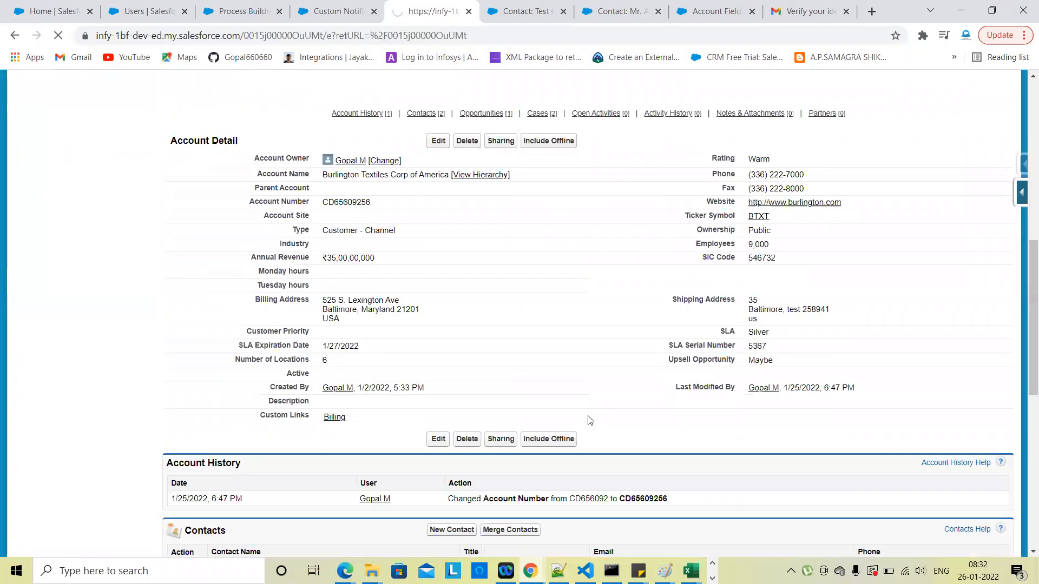
{"action": "scroll", "coordinate": [589, 420], "scroll_direction": "up", "scroll_amount": 3}
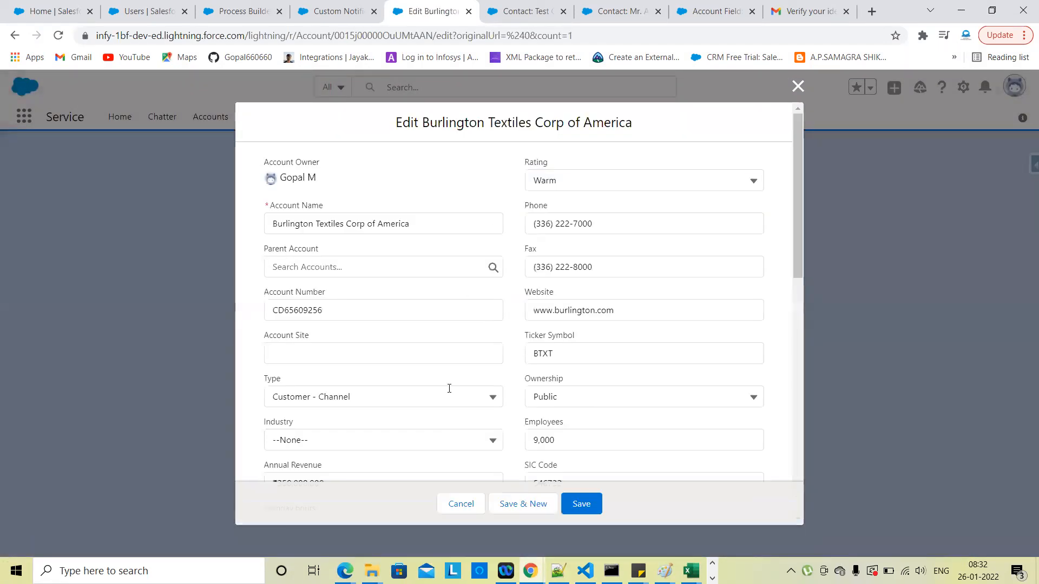
Step: Look over the account edit form, leaving the shipping street unchanged
{"action": "scroll", "coordinate": [449, 390], "scroll_direction": "down", "scroll_amount": 6}
{"action": "scroll", "coordinate": [449, 393], "scroll_direction": "down", "scroll_amount": 5}
{"action": "scroll", "coordinate": [449, 392], "scroll_direction": "up", "scroll_amount": 8}
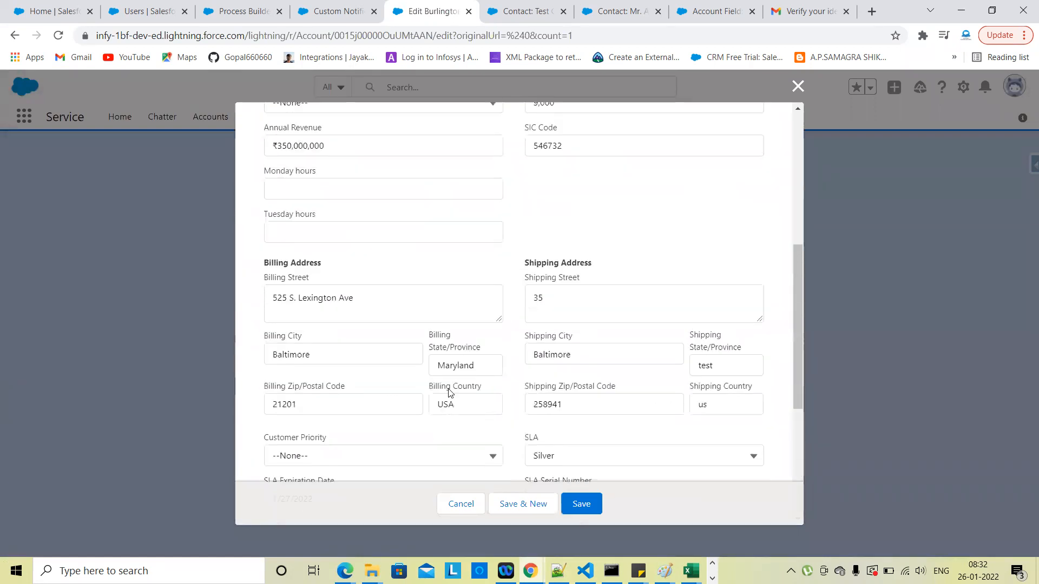
{"action": "scroll", "coordinate": [448, 392], "scroll_direction": "up", "scroll_amount": 3}
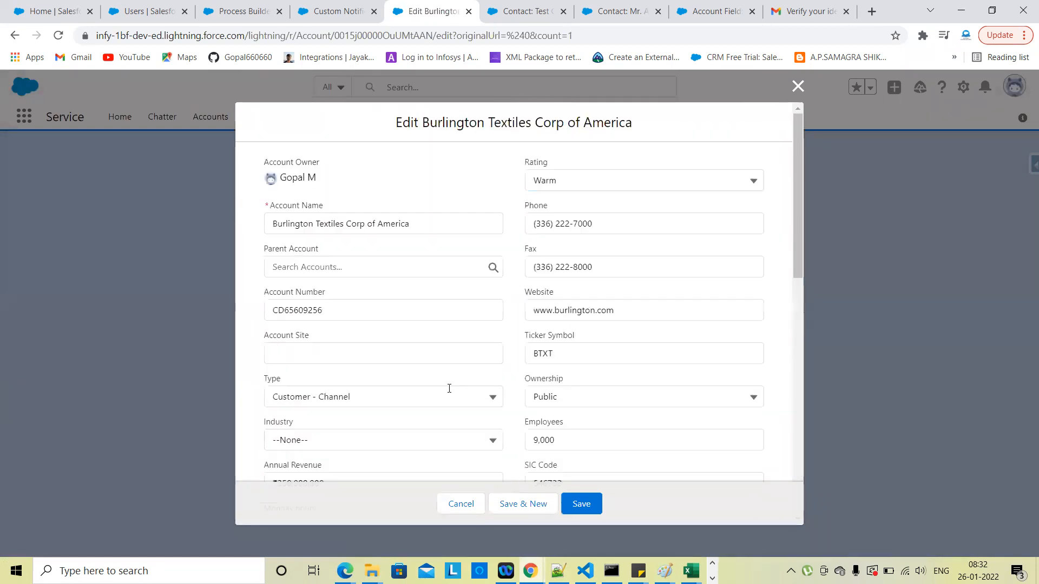
{"action": "scroll", "coordinate": [393, 363], "scroll_direction": "down", "scroll_amount": 6}
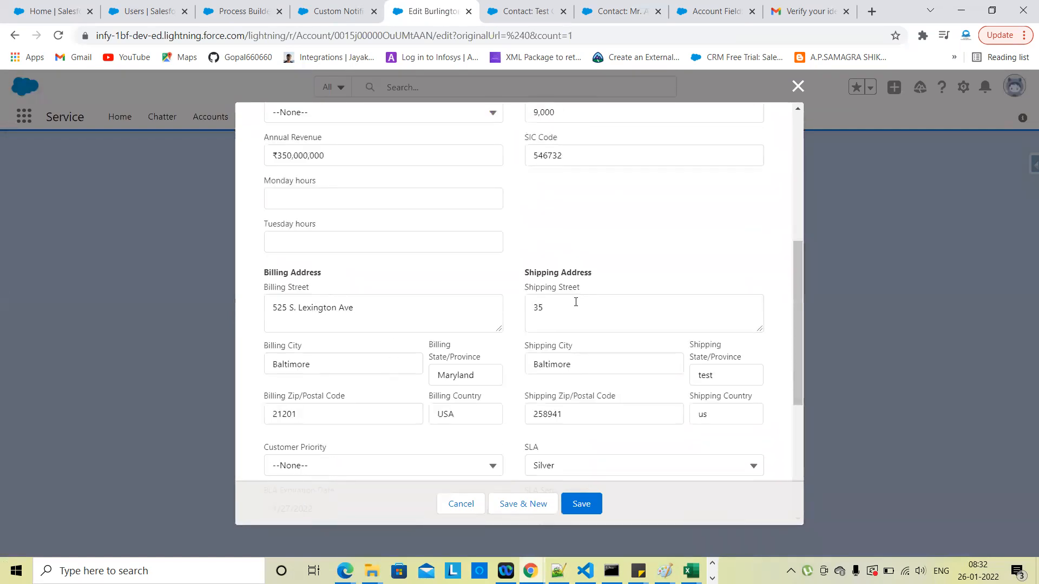
{"action": "left_click", "coordinate": [568, 306]}
{"action": "scroll", "coordinate": [566, 307], "scroll_direction": "down", "scroll_amount": 1}
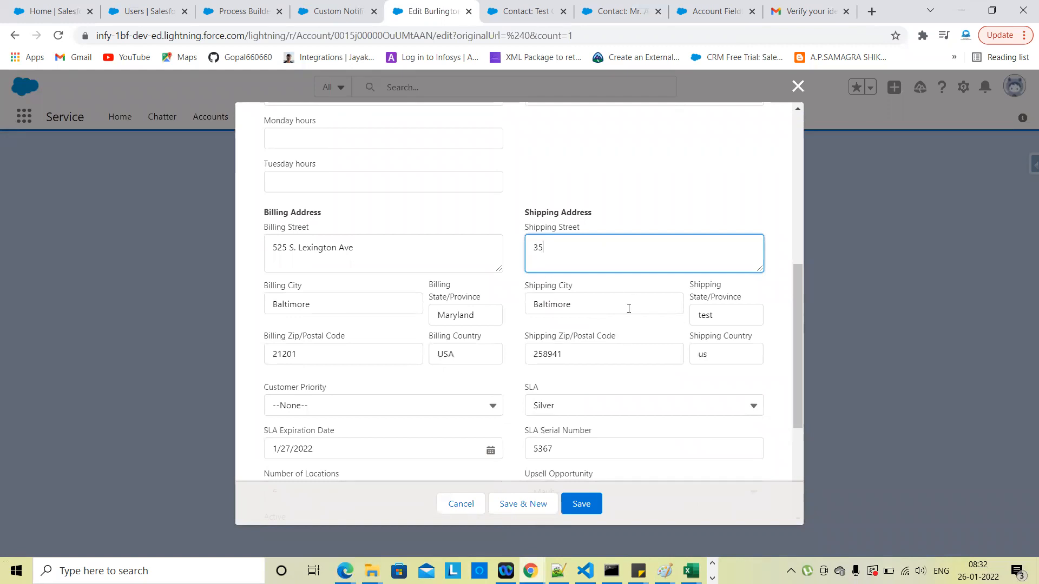
{"action": "left_click", "coordinate": [632, 204]}
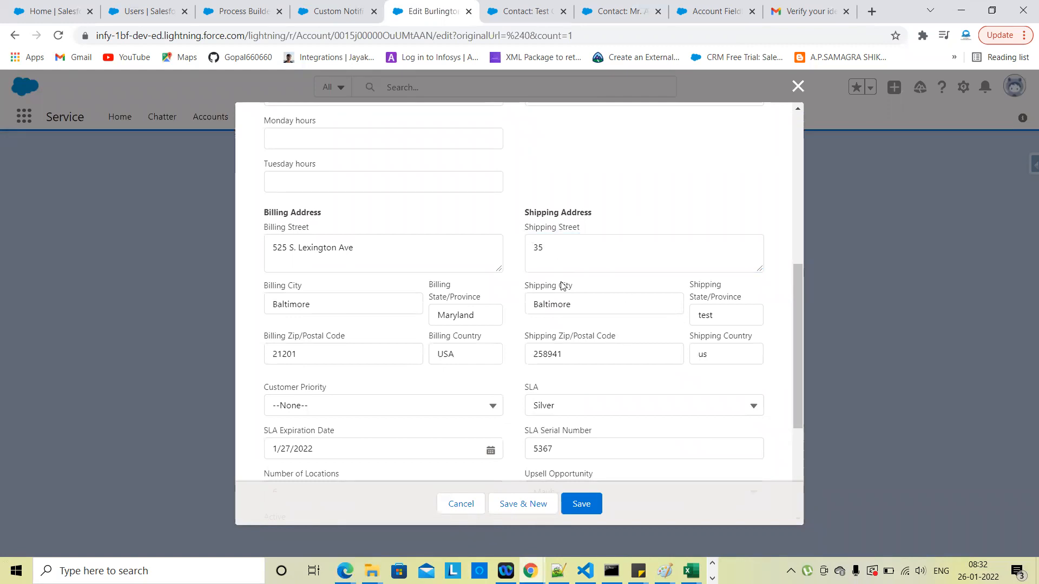
Step: Check the Post to Chatter criteria in Process Builder, then return to the edit form
{"action": "left_click", "coordinate": [243, 11]}
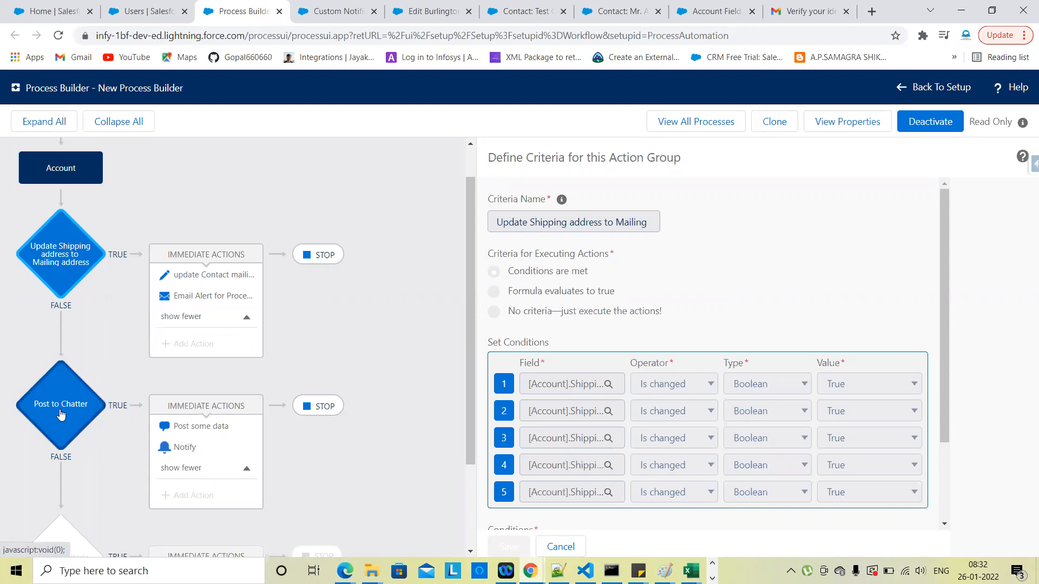
{"action": "left_click", "coordinate": [57, 415]}
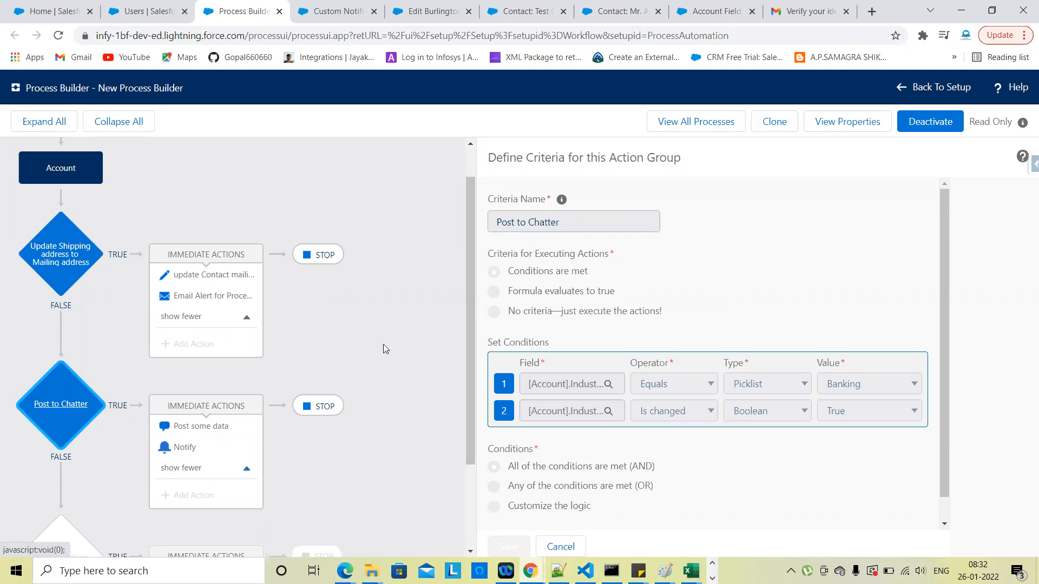
{"action": "left_click", "coordinate": [338, 11]}
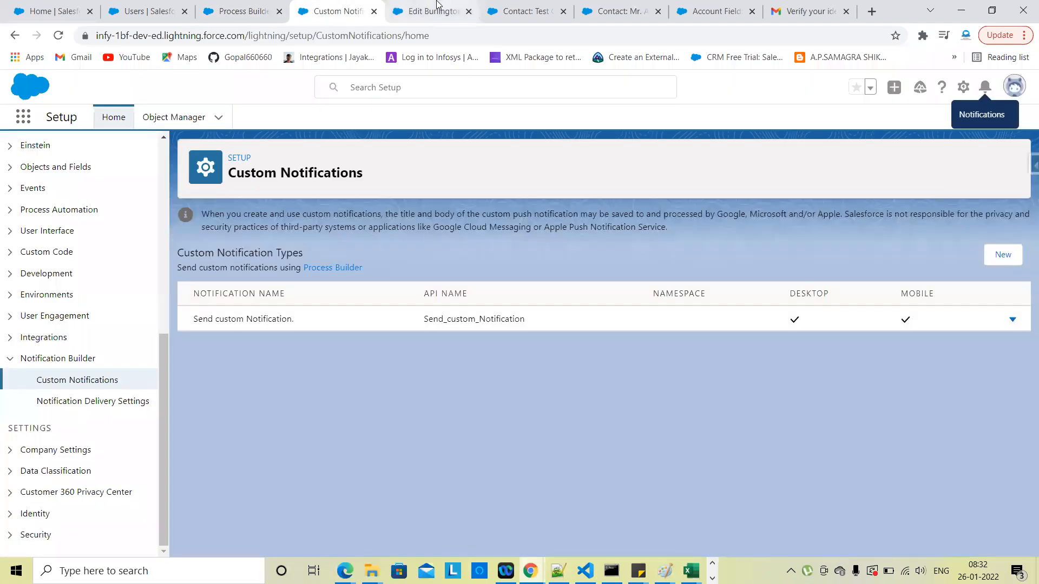
{"action": "left_click", "coordinate": [436, 10]}
Step: Set the account's Industry to Banking and save
{"action": "scroll", "coordinate": [397, 414], "scroll_direction": "down", "scroll_amount": 4}
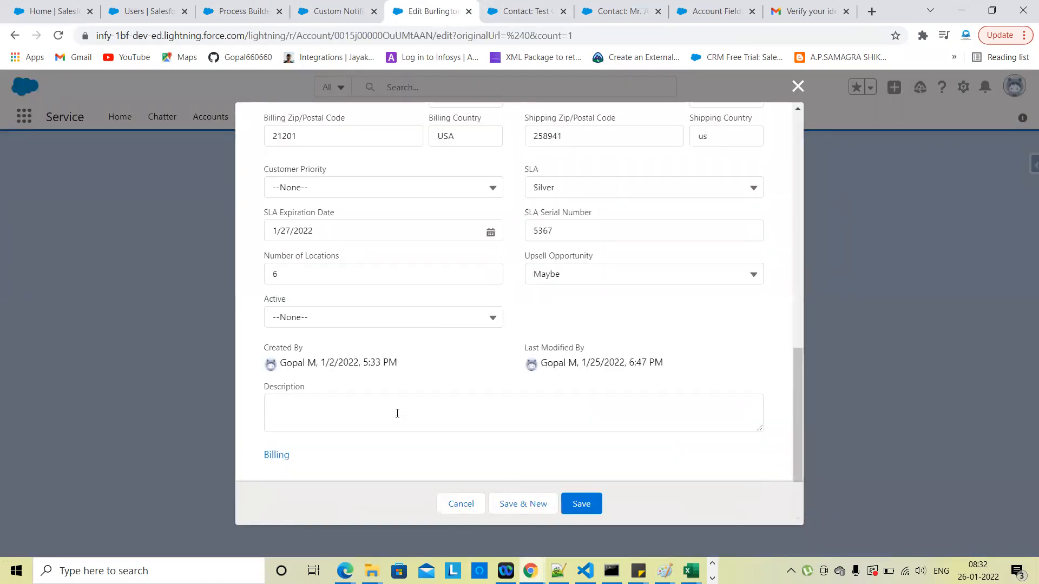
{"action": "scroll", "coordinate": [397, 414], "scroll_direction": "up", "scroll_amount": 8}
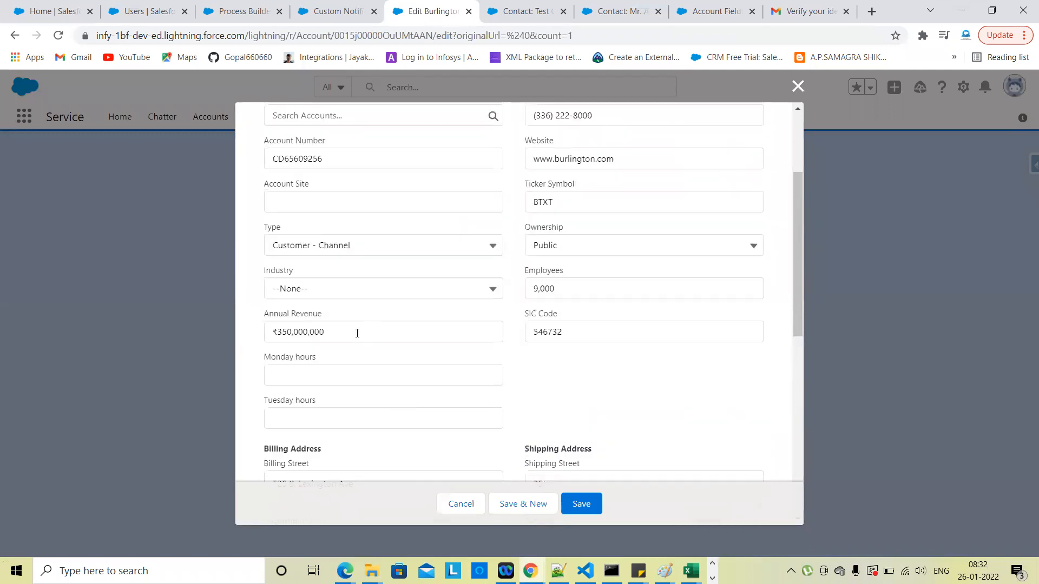
{"action": "scroll", "coordinate": [357, 334], "scroll_direction": "up", "scroll_amount": 2}
{"action": "left_click", "coordinate": [362, 364]}
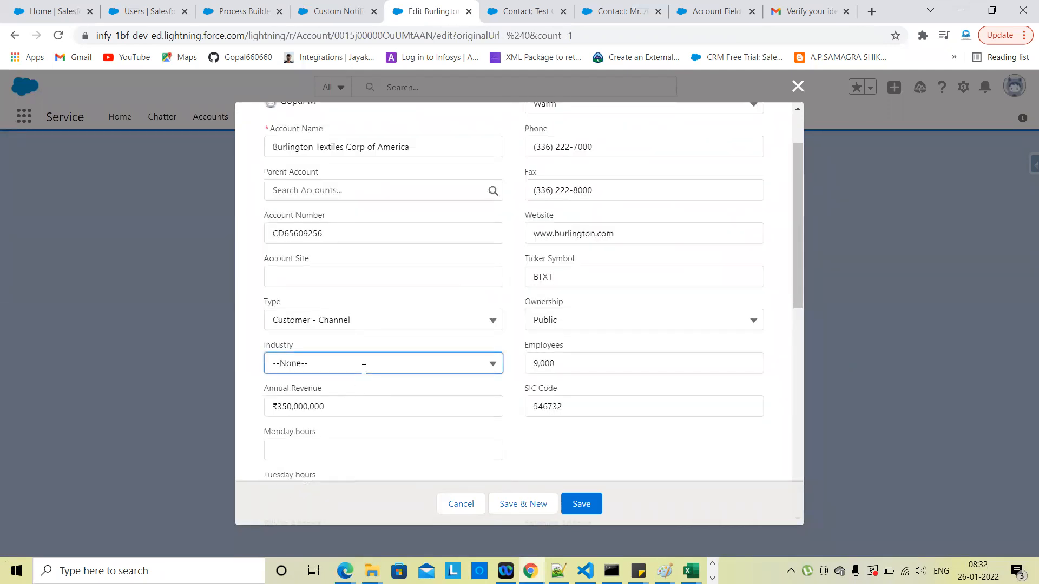
{"action": "scroll", "coordinate": [350, 246], "scroll_direction": "down", "scroll_amount": 1}
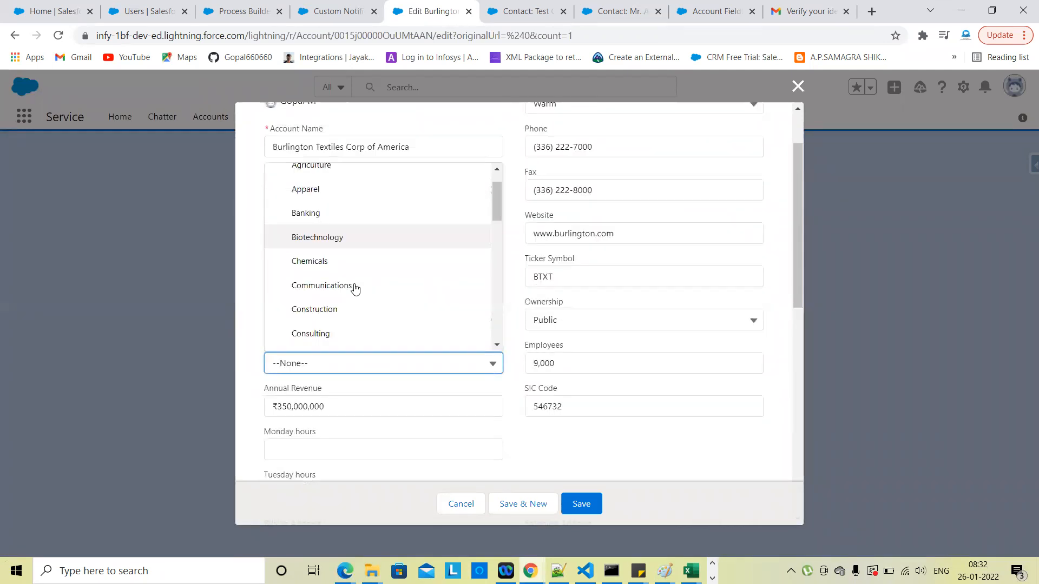
{"action": "left_click", "coordinate": [328, 219]}
{"action": "left_click", "coordinate": [579, 431]}
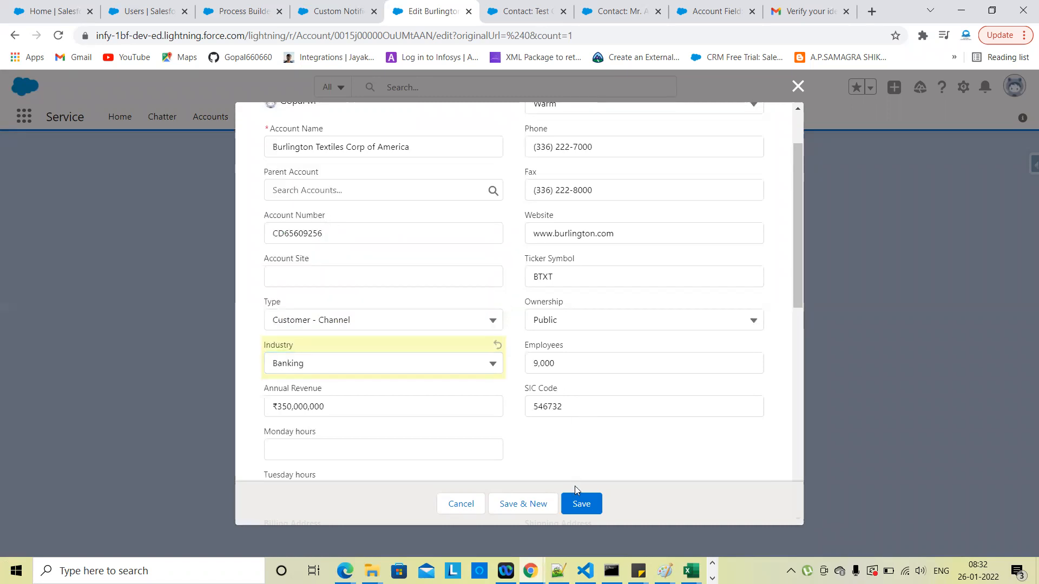
{"action": "left_click", "coordinate": [578, 504]}
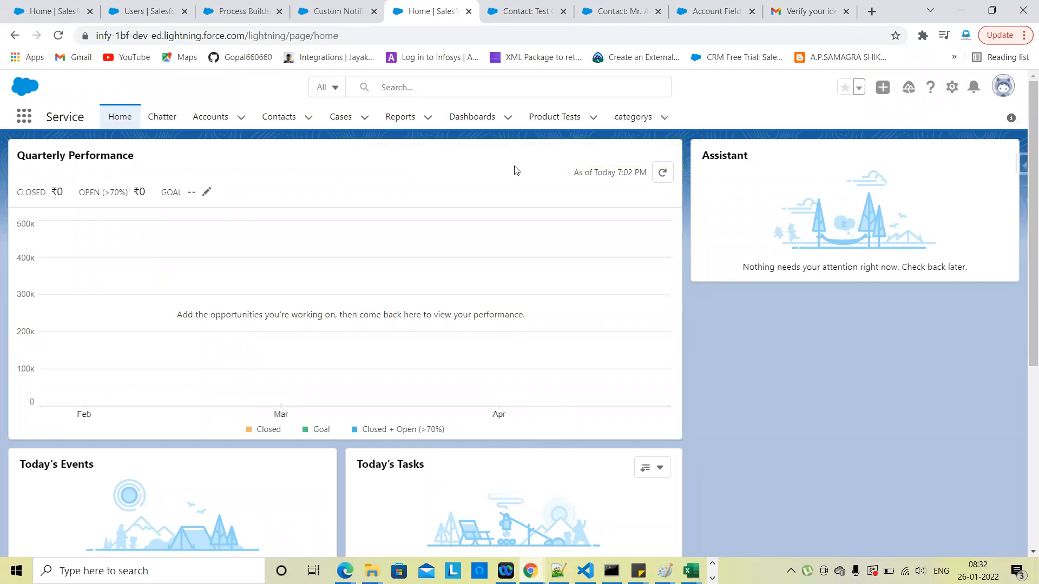
Step: Open Burlington Textiles Corp of America and confirm the automated Banking post in its Chatter feed
{"action": "left_click", "coordinate": [220, 121]}
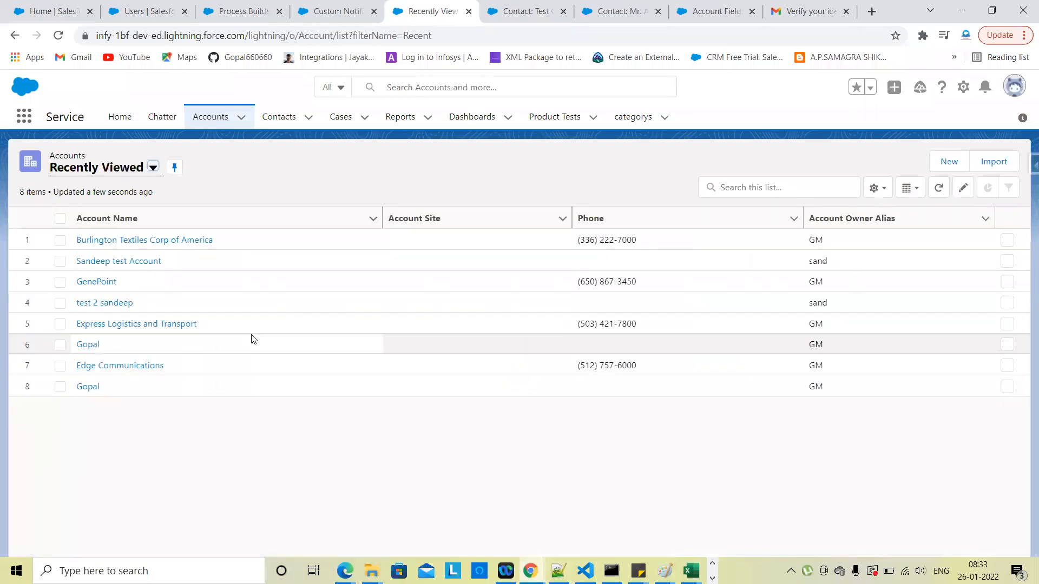
{"action": "left_click", "coordinate": [173, 244]}
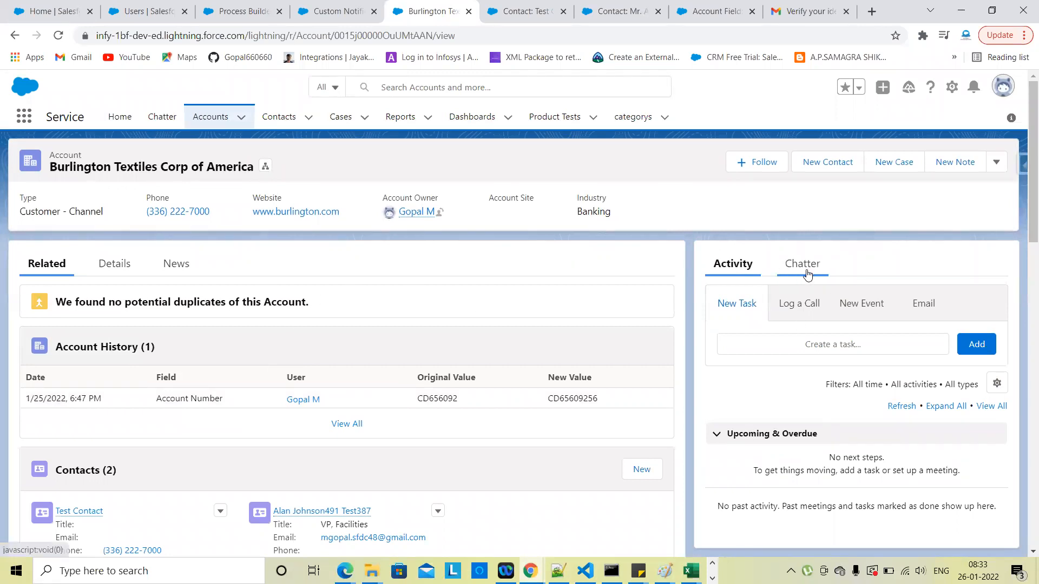
{"action": "left_click", "coordinate": [803, 267]}
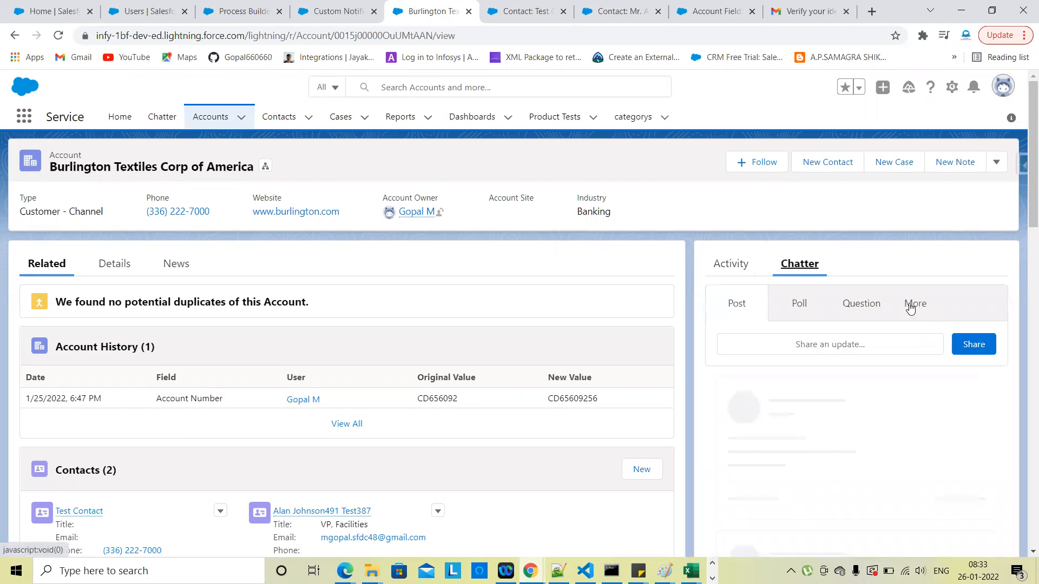
{"action": "scroll", "coordinate": [911, 304], "scroll_direction": "down", "scroll_amount": 5}
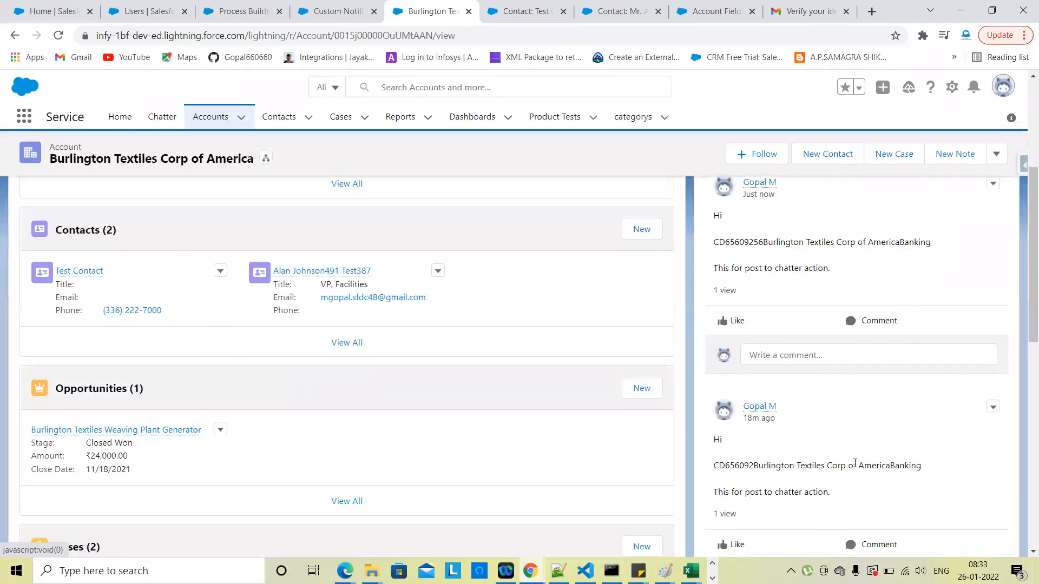
{"action": "scroll", "coordinate": [855, 464], "scroll_direction": "up", "scroll_amount": 1}
{"action": "scroll", "coordinate": [751, 267], "scroll_direction": "up", "scroll_amount": 1}
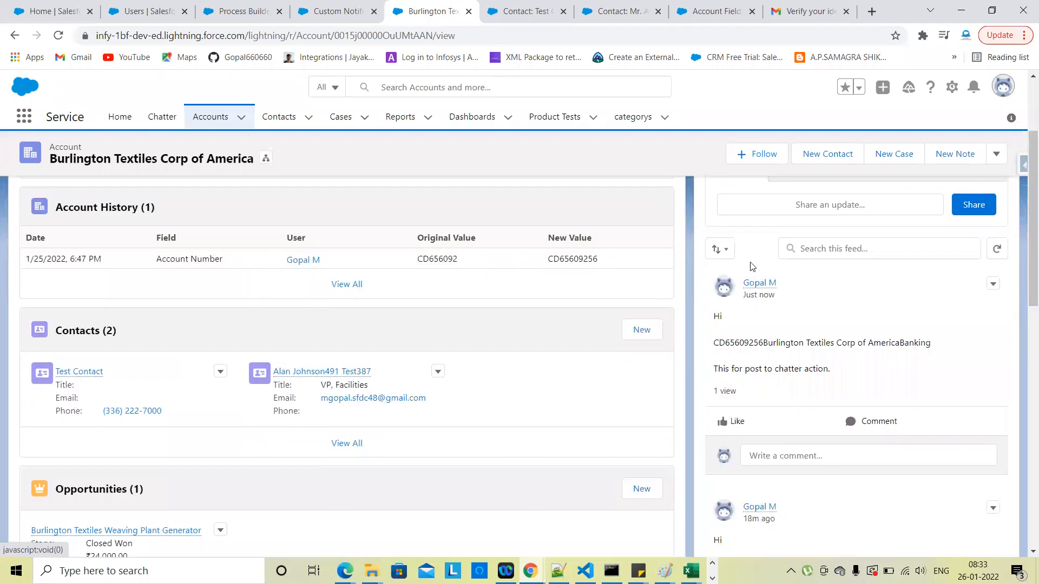
{"action": "scroll", "coordinate": [506, 386], "scroll_direction": "up", "scroll_amount": 1}
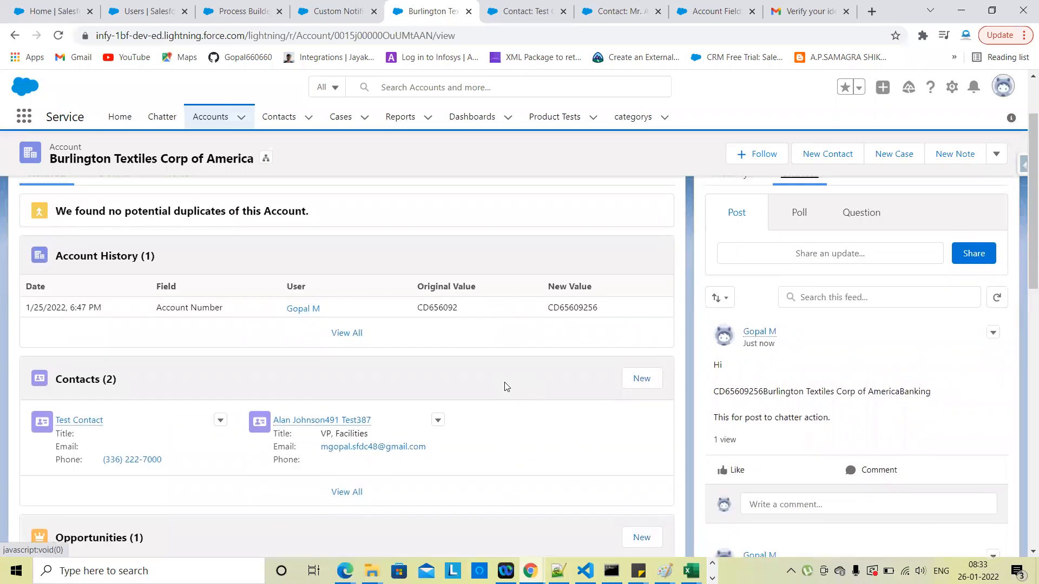
{"action": "scroll", "coordinate": [507, 387], "scroll_direction": "up", "scroll_amount": 2}
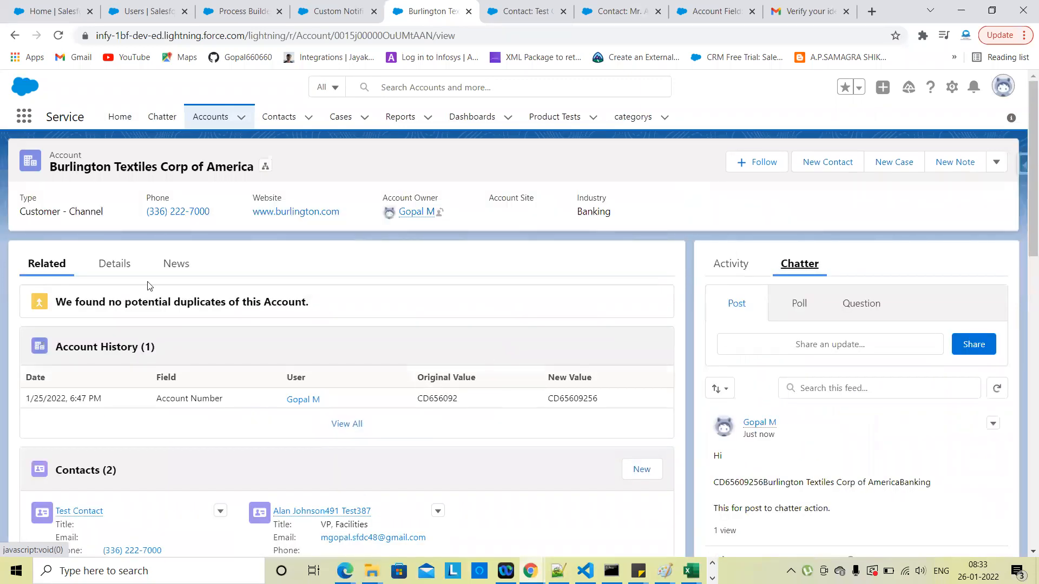
Step: Review the account's Details fields to confirm the Industry change
{"action": "left_click", "coordinate": [116, 269]}
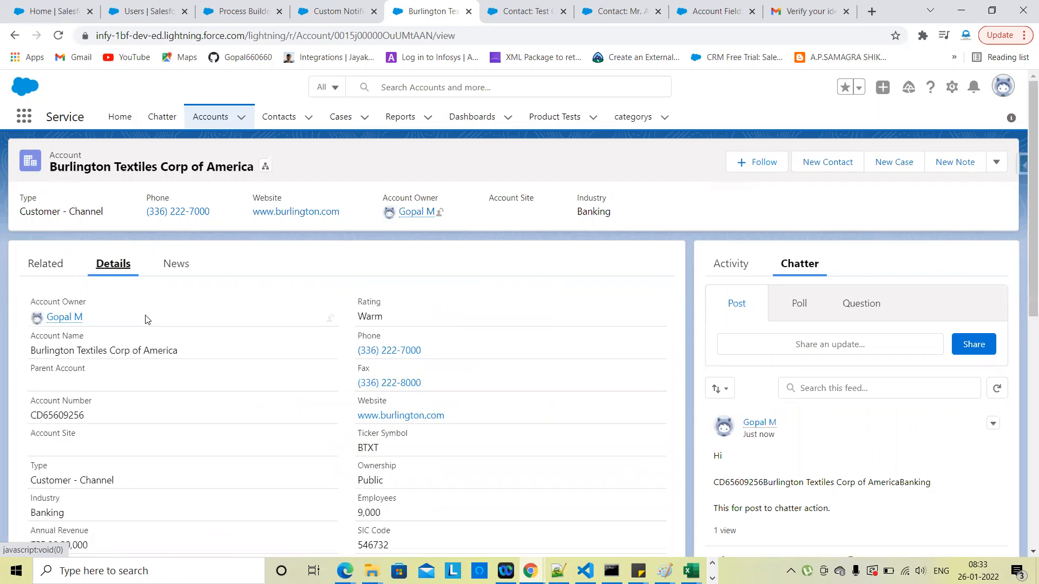
{"action": "scroll", "coordinate": [149, 447], "scroll_direction": "down", "scroll_amount": 1}
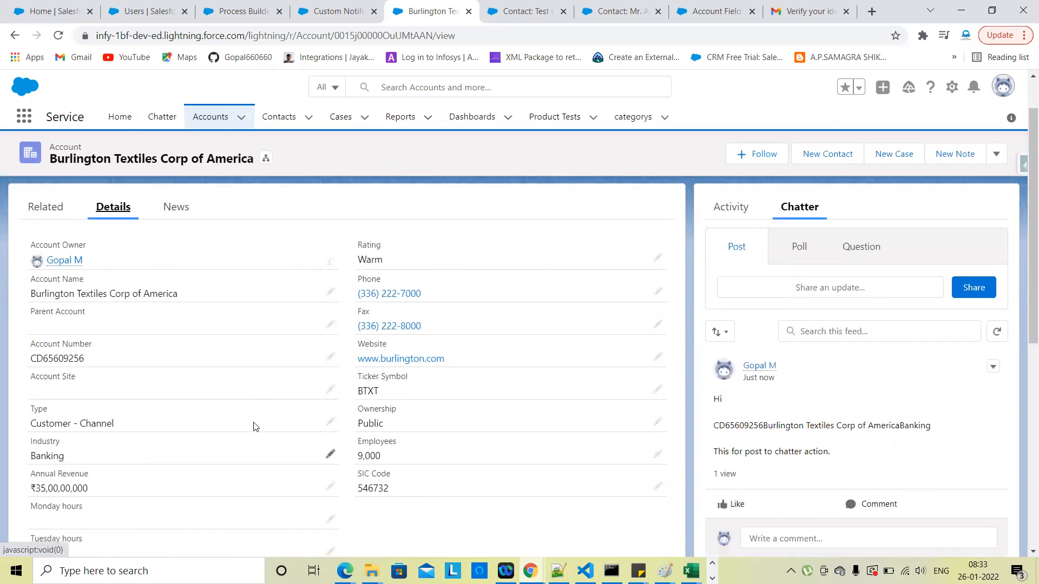
{"action": "scroll", "coordinate": [157, 461], "scroll_direction": "up", "scroll_amount": 1}
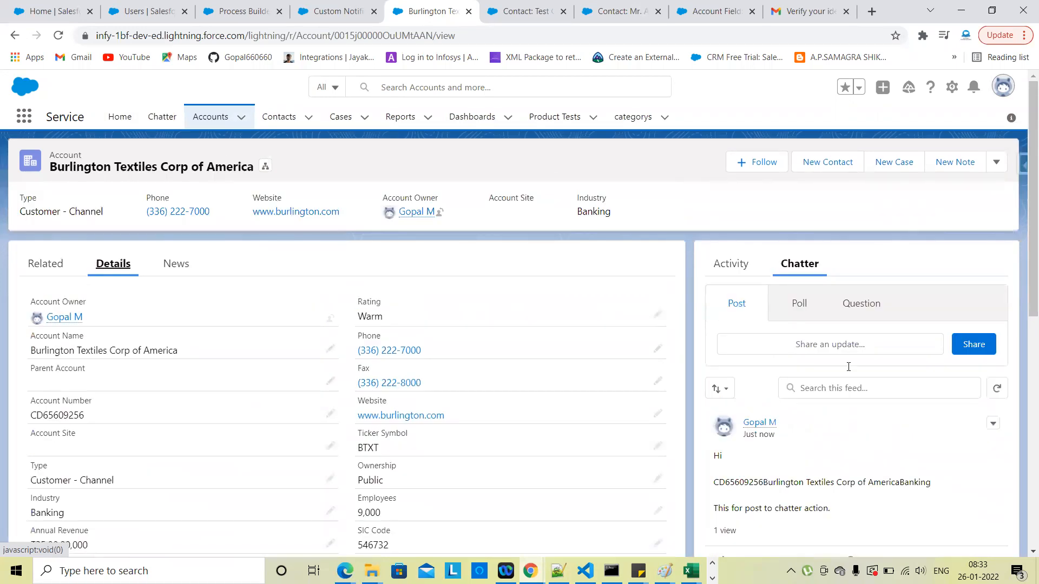
{"action": "scroll", "coordinate": [812, 462], "scroll_direction": "down", "scroll_amount": 1}
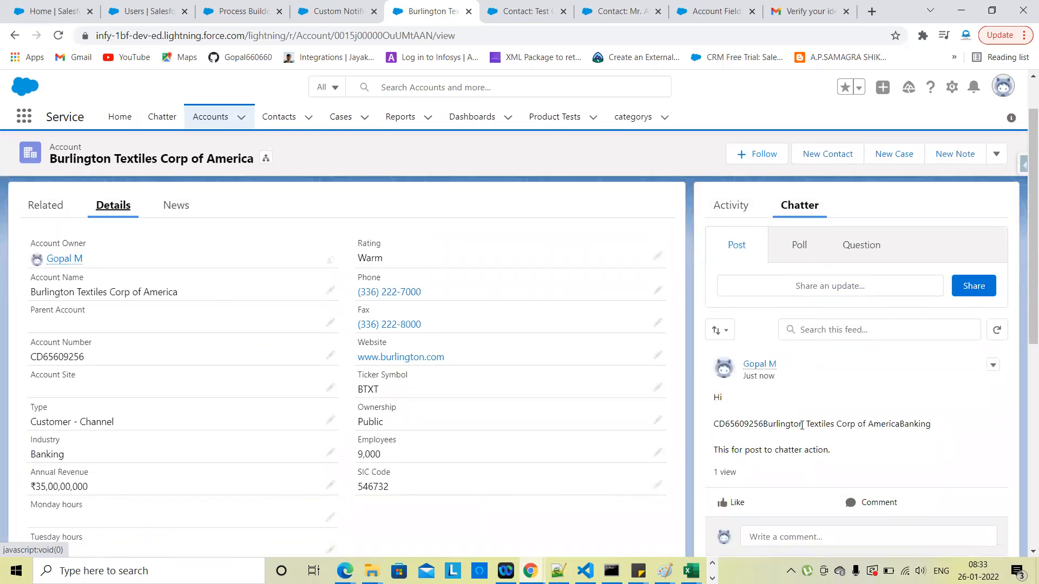
{"action": "scroll", "coordinate": [774, 364], "scroll_direction": "down", "scroll_amount": 1}
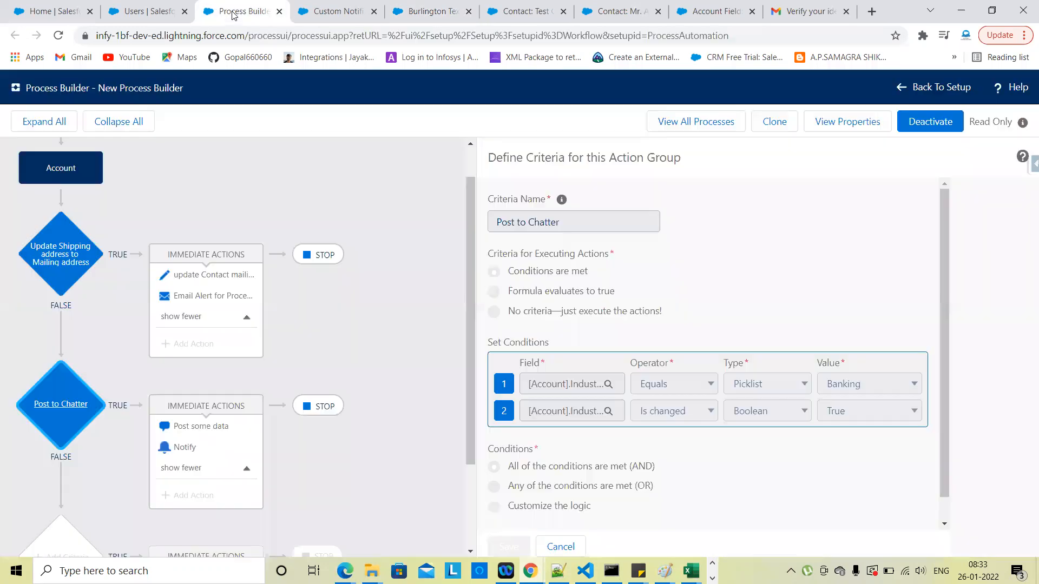
{"action": "left_click", "coordinate": [235, 13]}
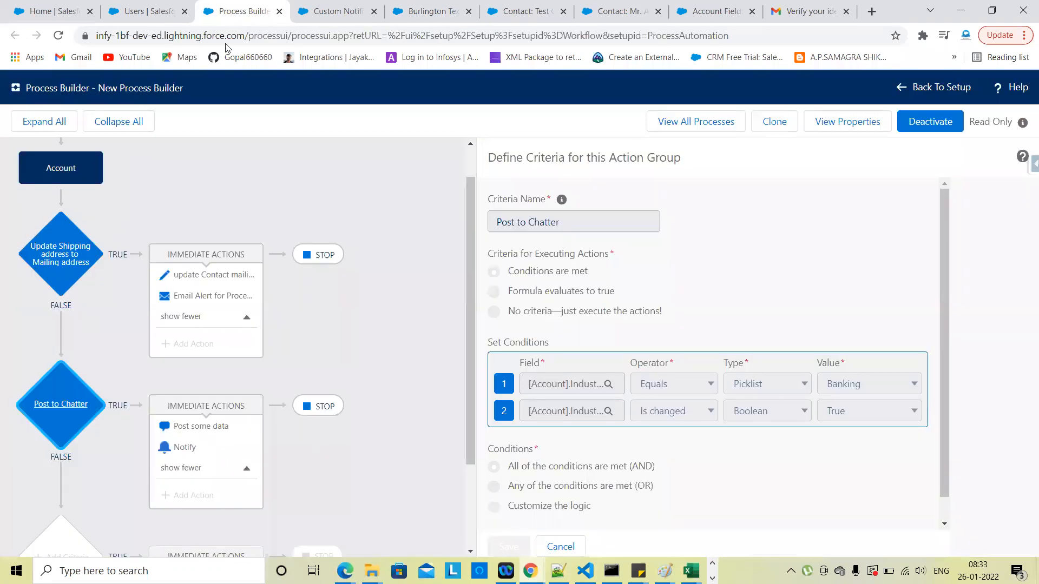
Step: Review the Post some data and Notify action settings, then recheck the account's Chatter post
{"action": "left_click", "coordinate": [217, 431]}
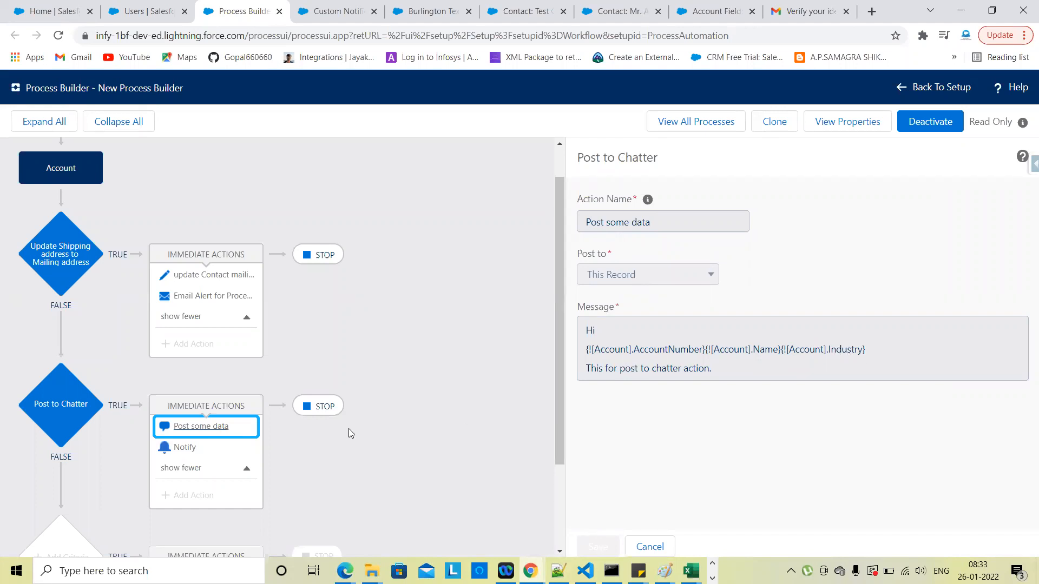
{"action": "left_click", "coordinate": [220, 447]}
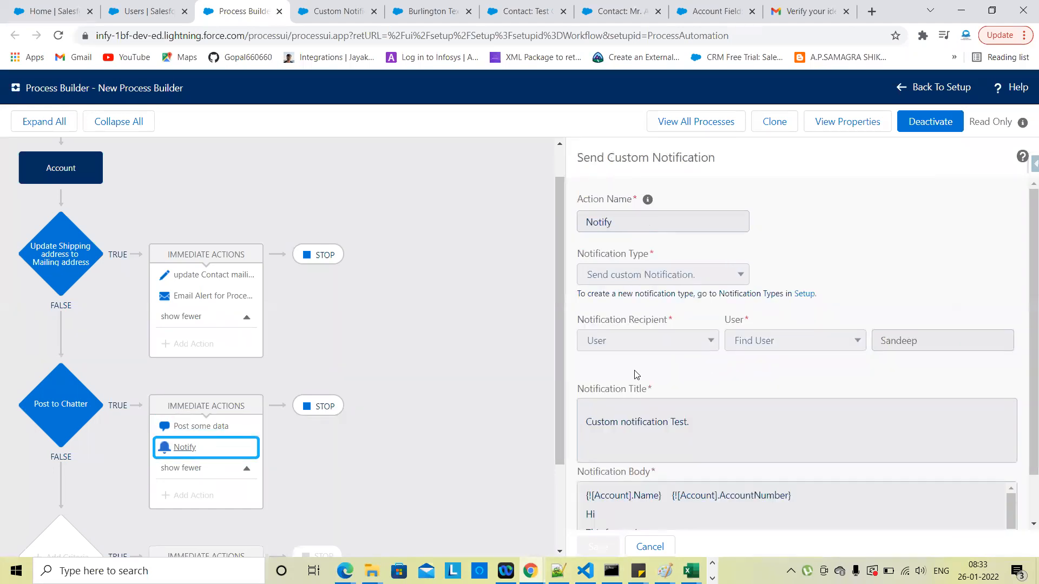
{"action": "scroll", "coordinate": [636, 375], "scroll_direction": "down", "scroll_amount": 1}
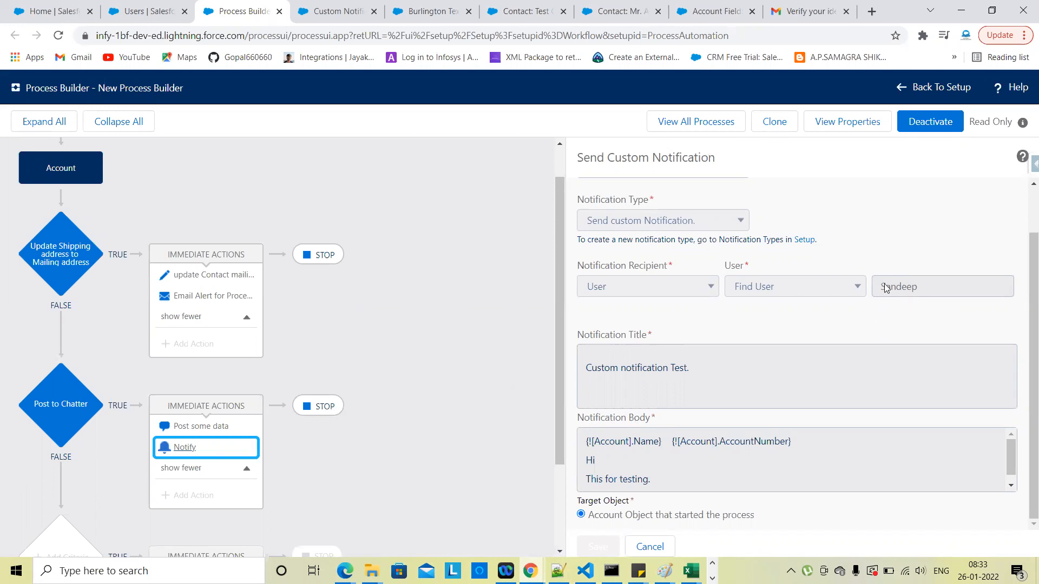
{"action": "left_click", "coordinate": [337, 13]}
{"action": "left_click", "coordinate": [420, 10]}
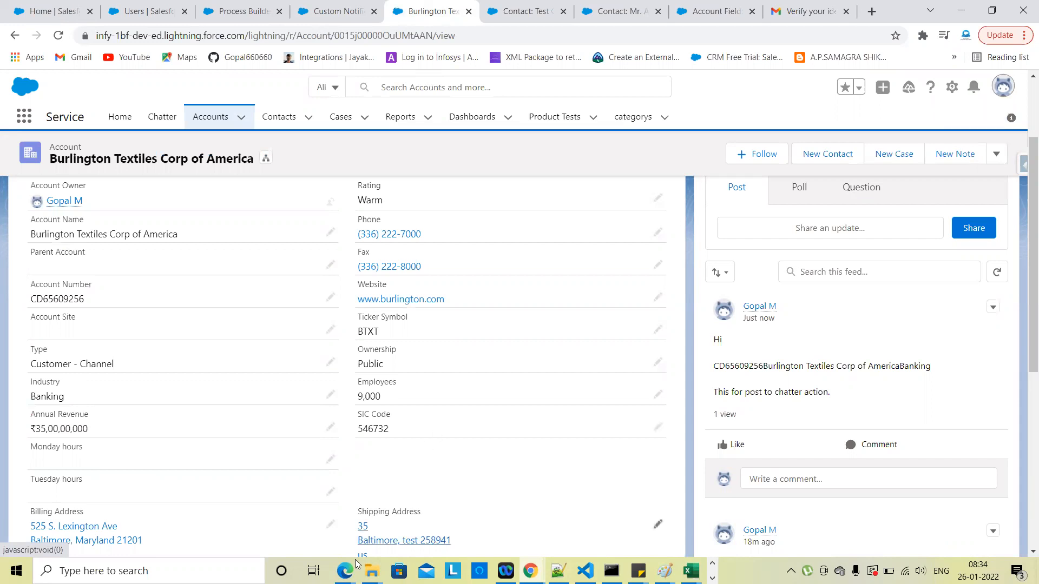
Step: Open the test user's notifications and the 'Custom notification Test.' alert
{"action": "mouse_move", "coordinate": [344, 571]}
{"action": "left_click", "coordinate": [420, 506]}
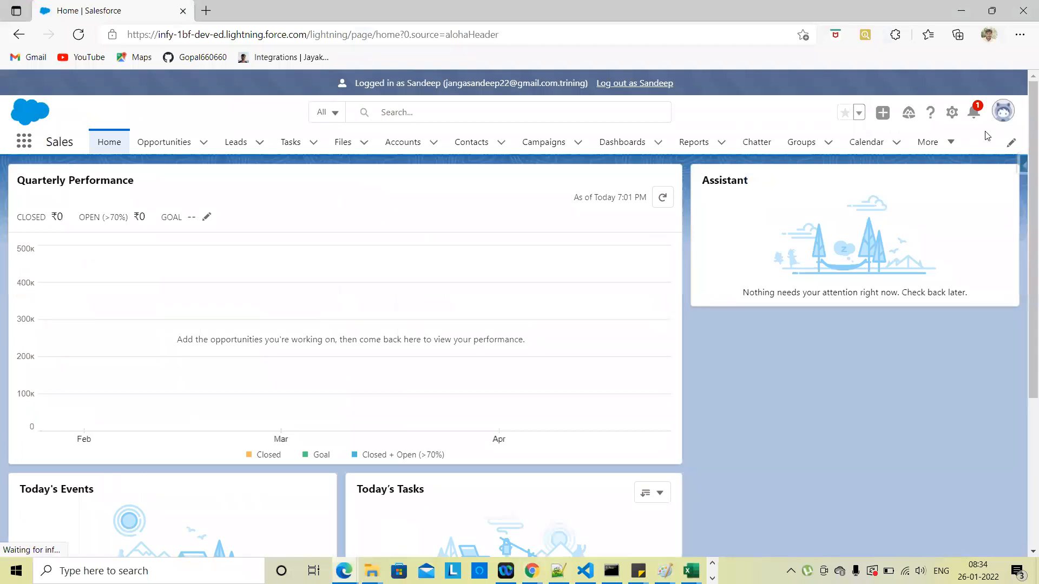
{"action": "left_click", "coordinate": [977, 117]}
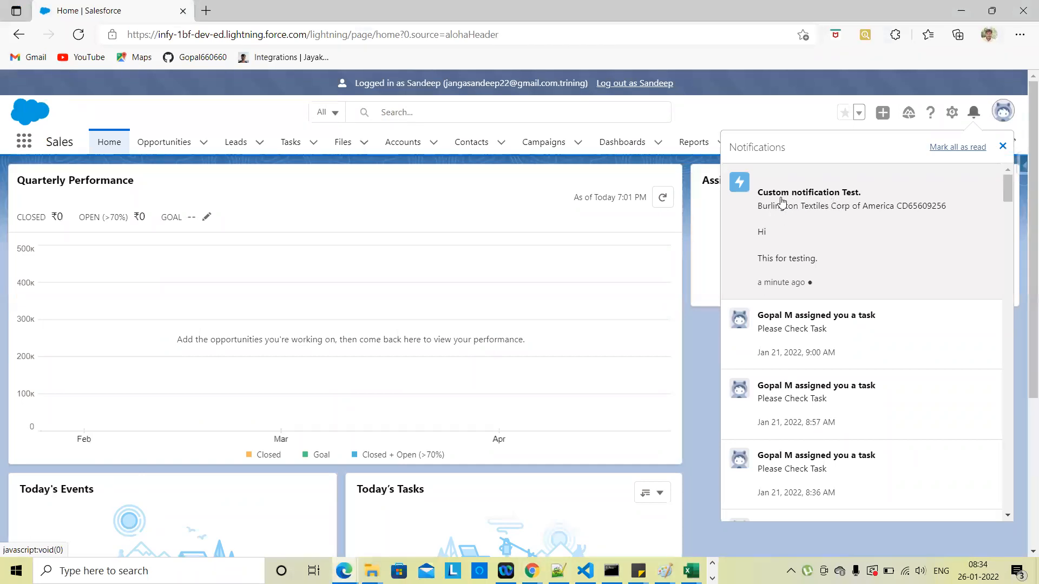
{"action": "left_click", "coordinate": [845, 200]}
Step: Compare the notification's linked account against the process definition and the Burlington Textiles record
{"action": "key", "text": "alt+Tab"}
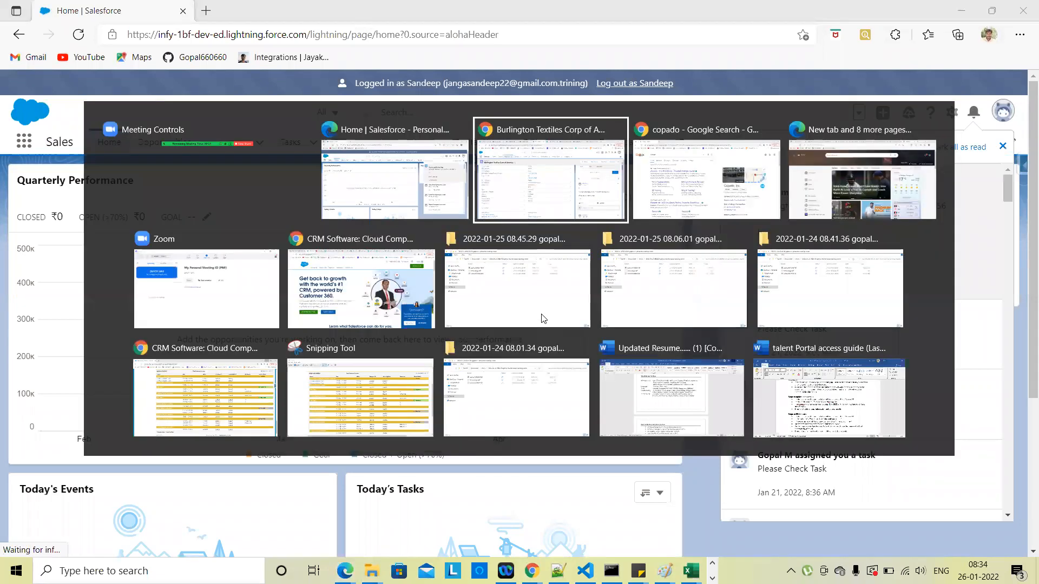
{"action": "left_click", "coordinate": [255, 15]}
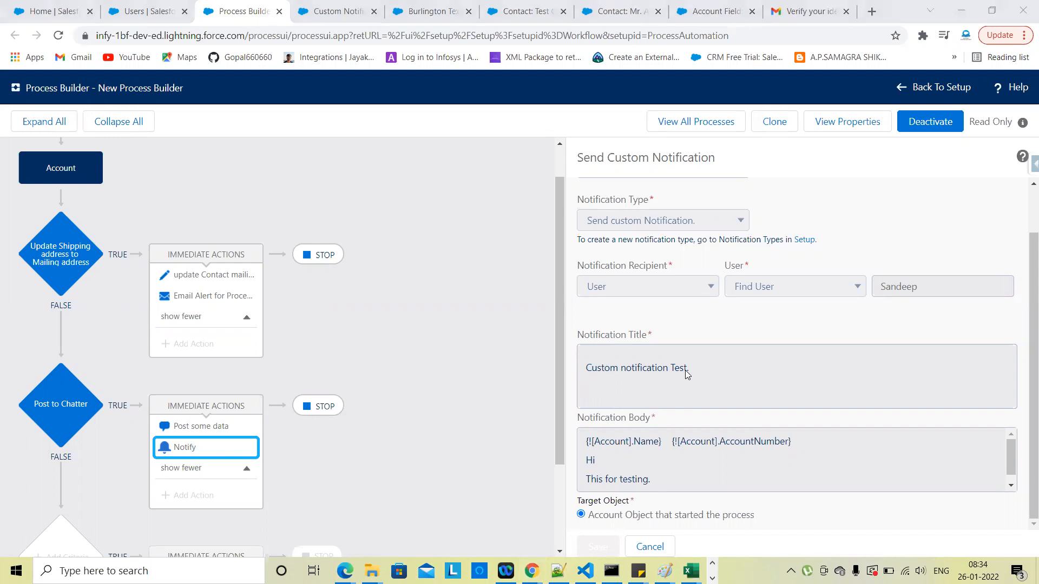
{"action": "key", "text": "alt+Tab"}
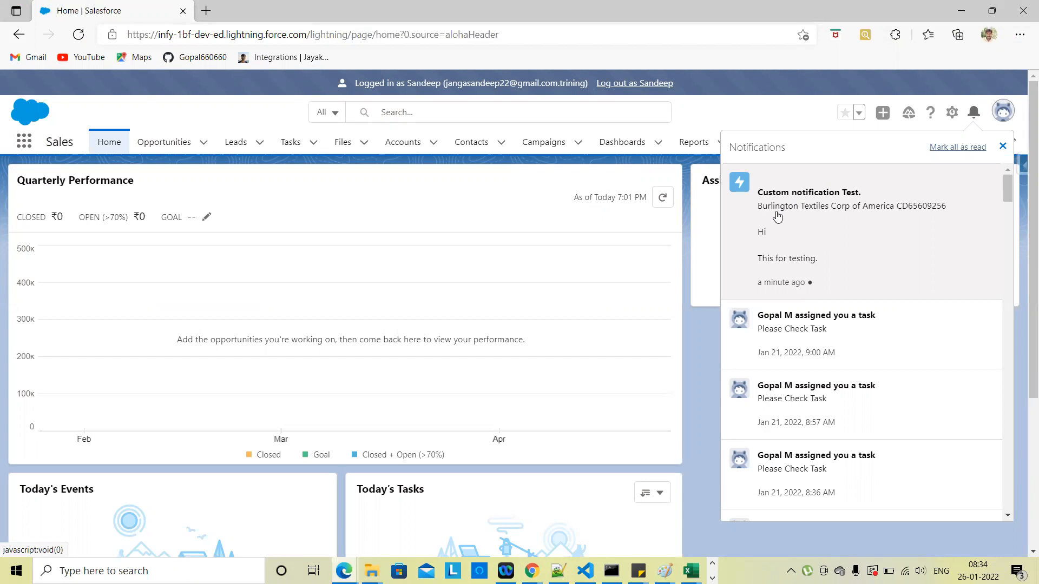
{"action": "left_click", "coordinate": [894, 212]}
{"action": "key", "text": "alt+Tab"}
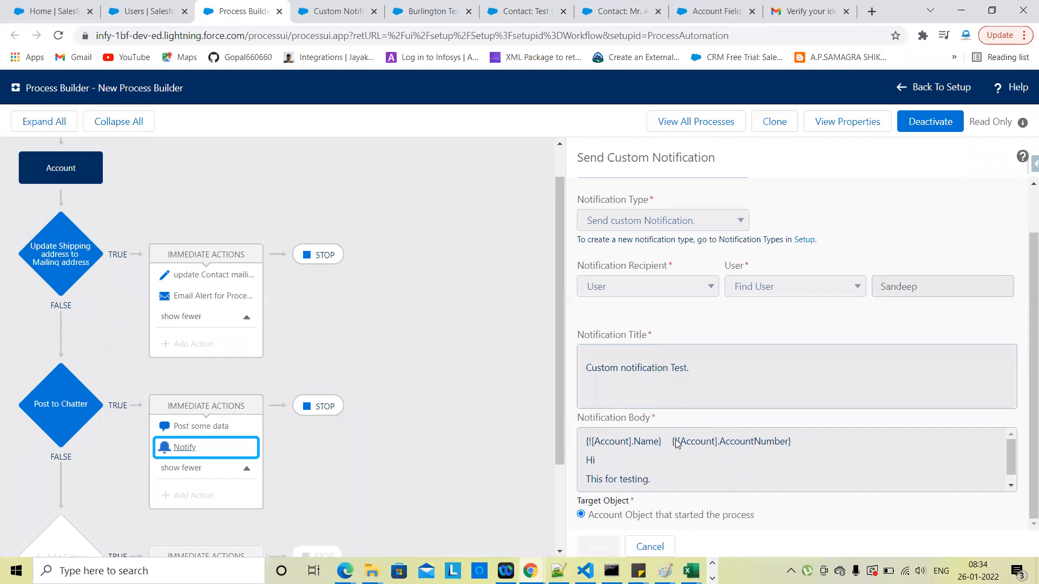
{"action": "left_click", "coordinate": [436, 11]}
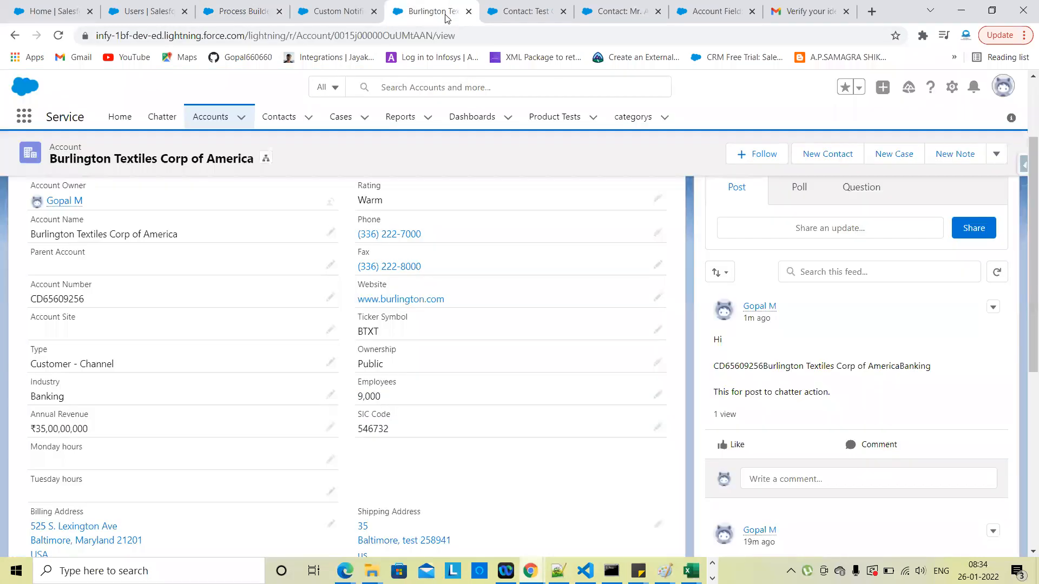
{"action": "scroll", "coordinate": [311, 241], "scroll_direction": "down", "scroll_amount": 2}
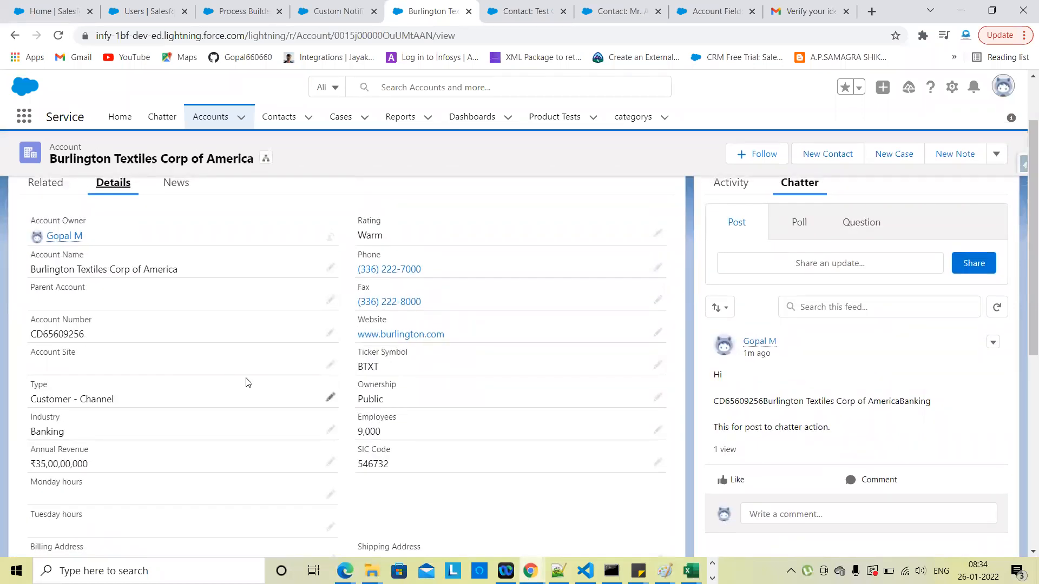
Step: Match the notification against the custom notification action settings and refresh the notifications list
{"action": "key", "text": "alt+Tab"}
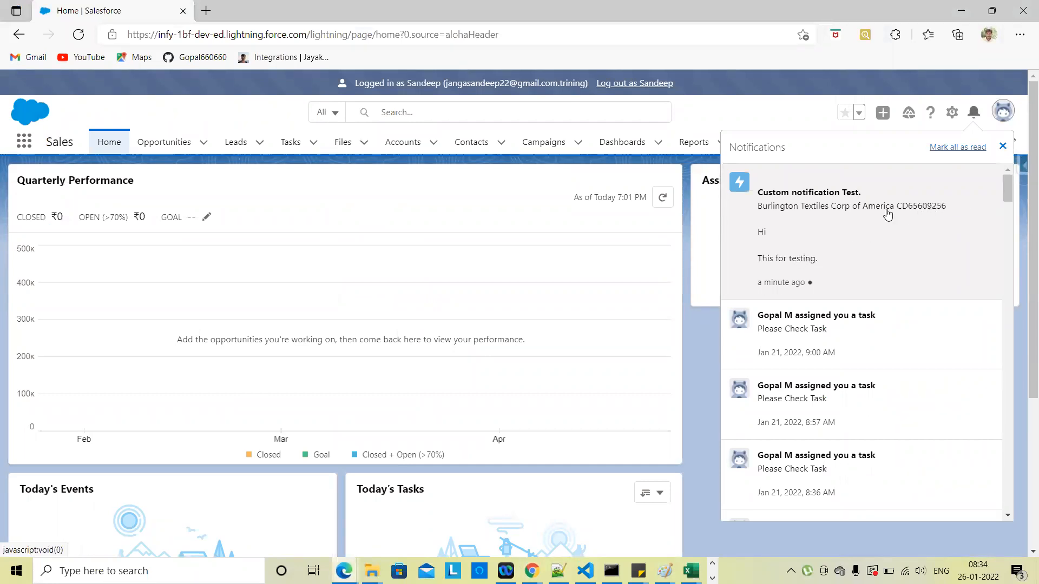
{"action": "left_click", "coordinate": [785, 237]}
{"action": "key", "text": "alt+Tab"}
{"action": "key", "text": "alt+Tab"}
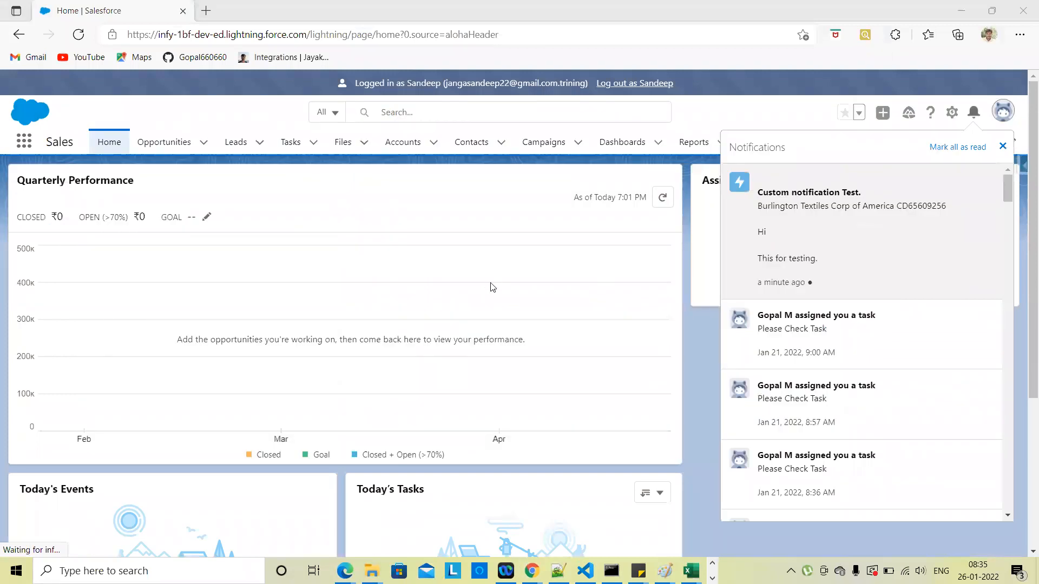
{"action": "key", "text": "alt+Tab"}
{"action": "key", "text": "alt+Tab"}
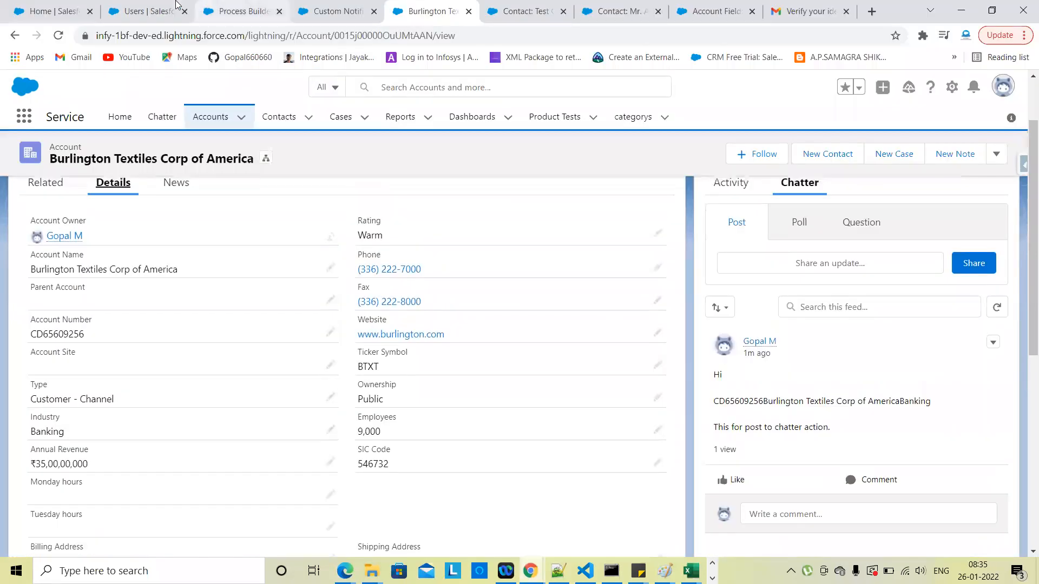
{"action": "left_click", "coordinate": [242, 9]}
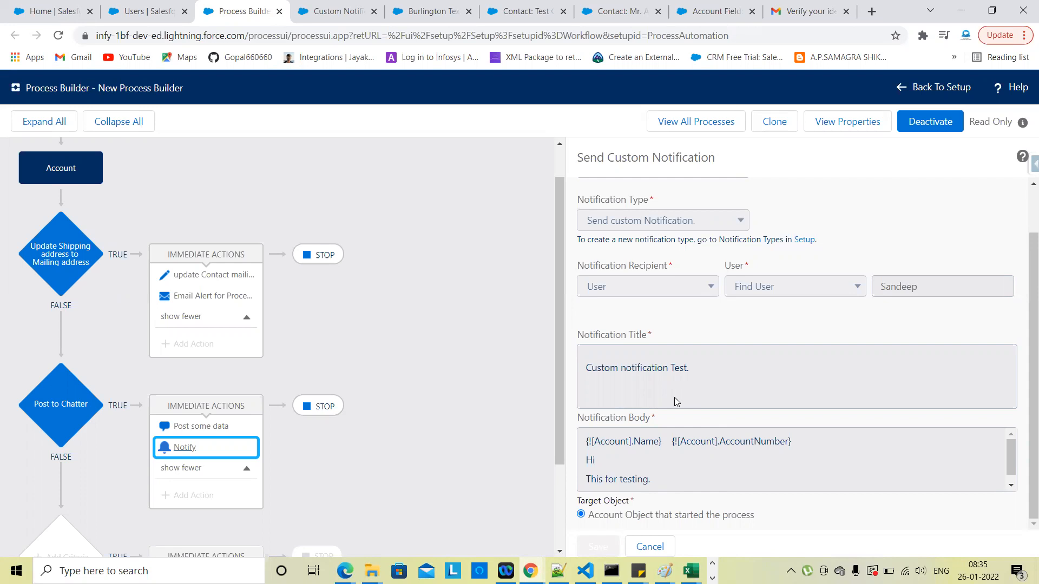
{"action": "key", "text": "alt+Tab"}
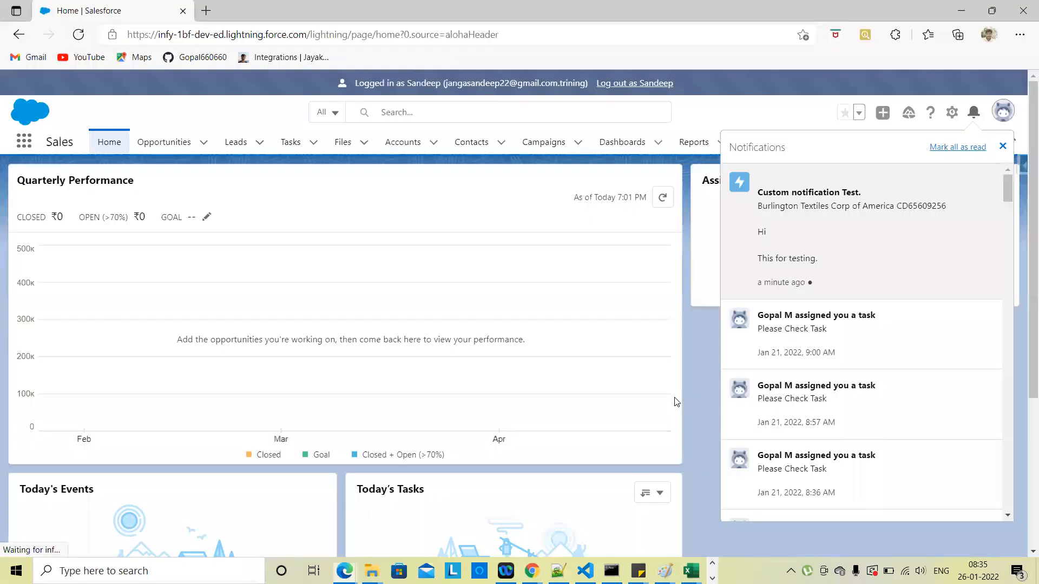
{"action": "left_click", "coordinate": [974, 113]}
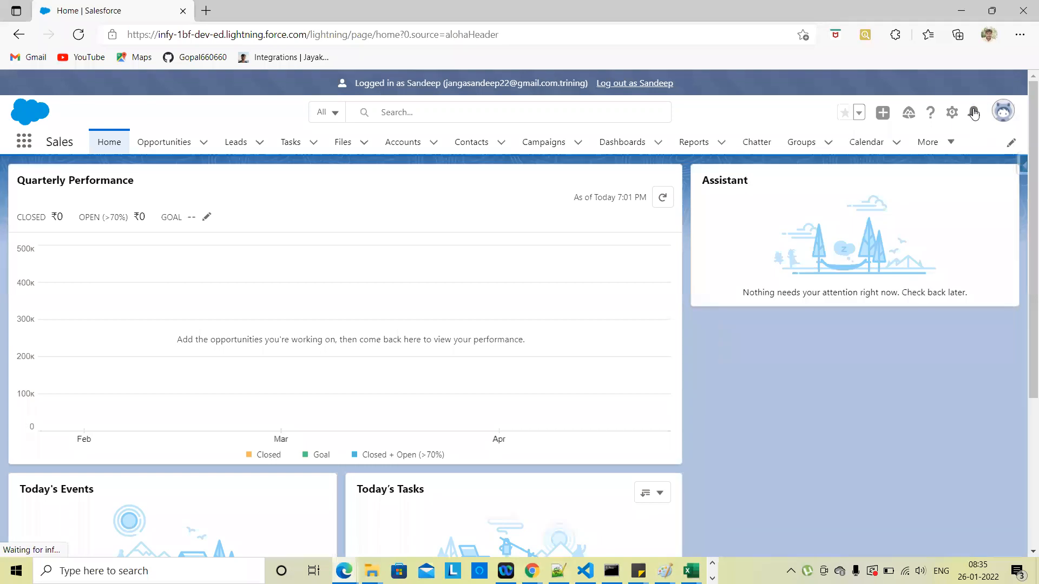
{"action": "left_click", "coordinate": [974, 113]}
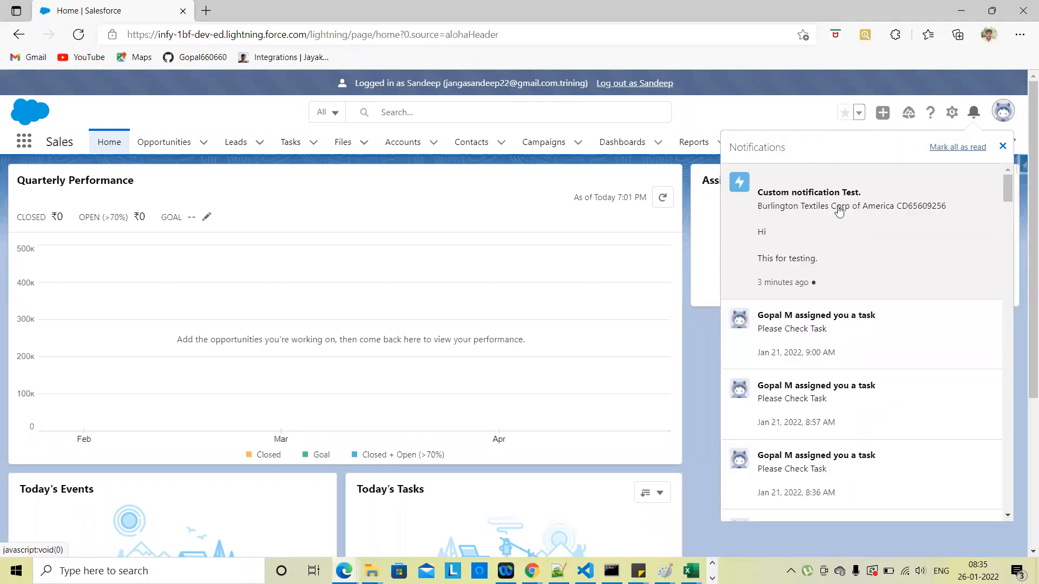
Step: Follow the notification's account link to an error page, browse All Accounts, and recheck notifications
{"action": "left_click", "coordinate": [821, 203]}
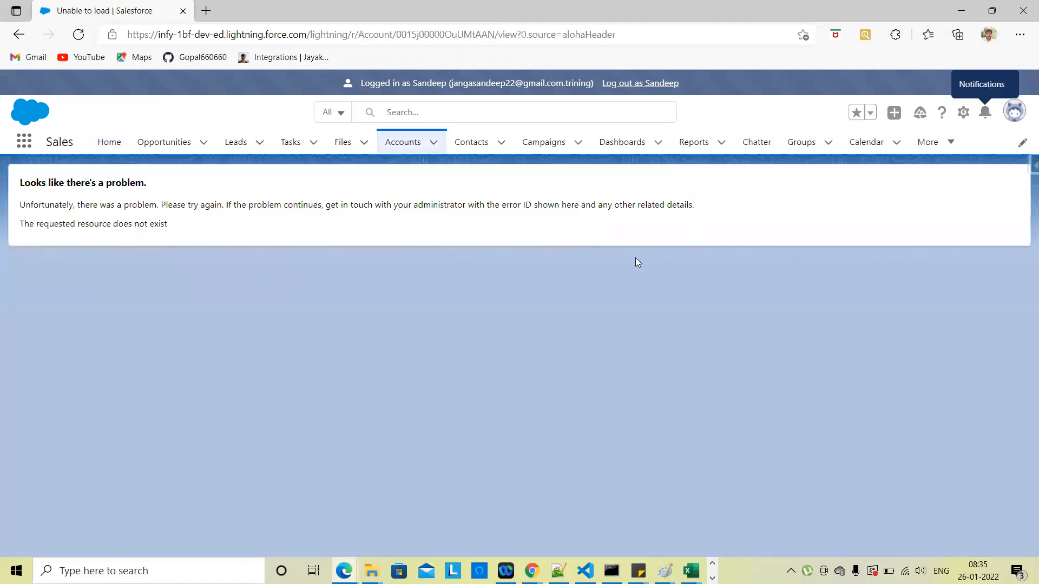
{"action": "left_click", "coordinate": [405, 149]}
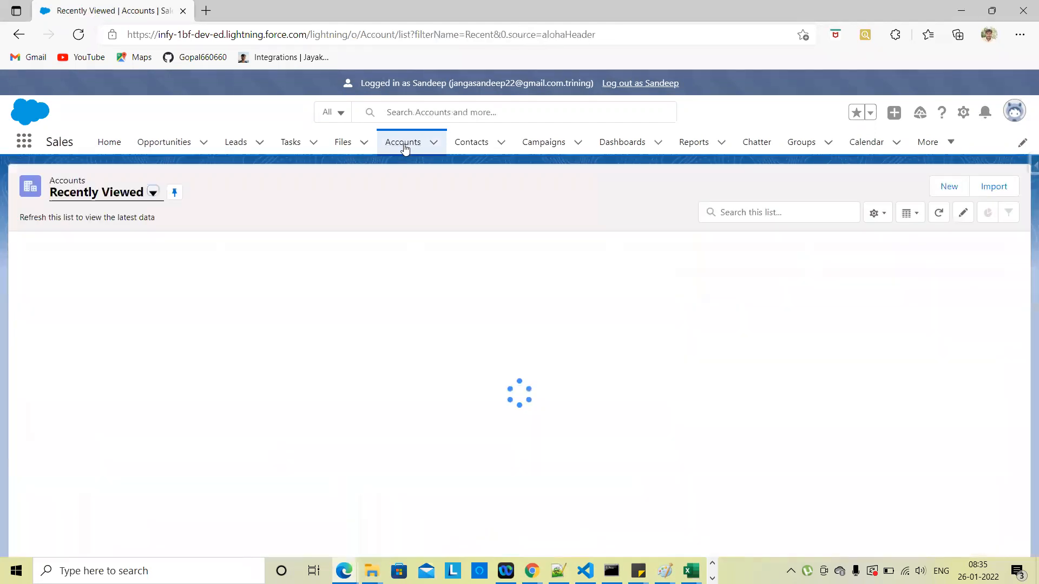
{"action": "left_click", "coordinate": [154, 195]}
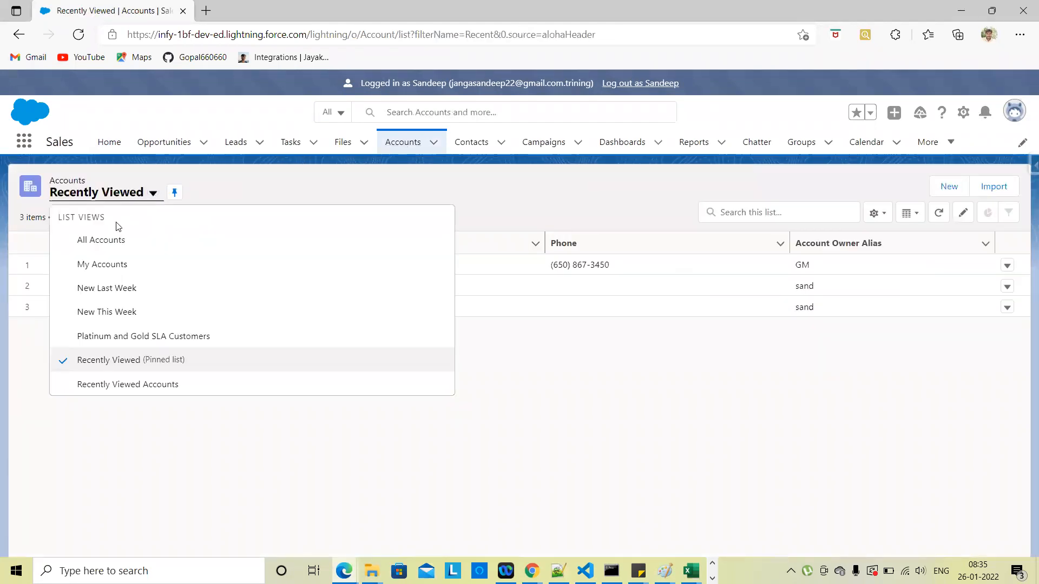
{"action": "left_click", "coordinate": [103, 242]}
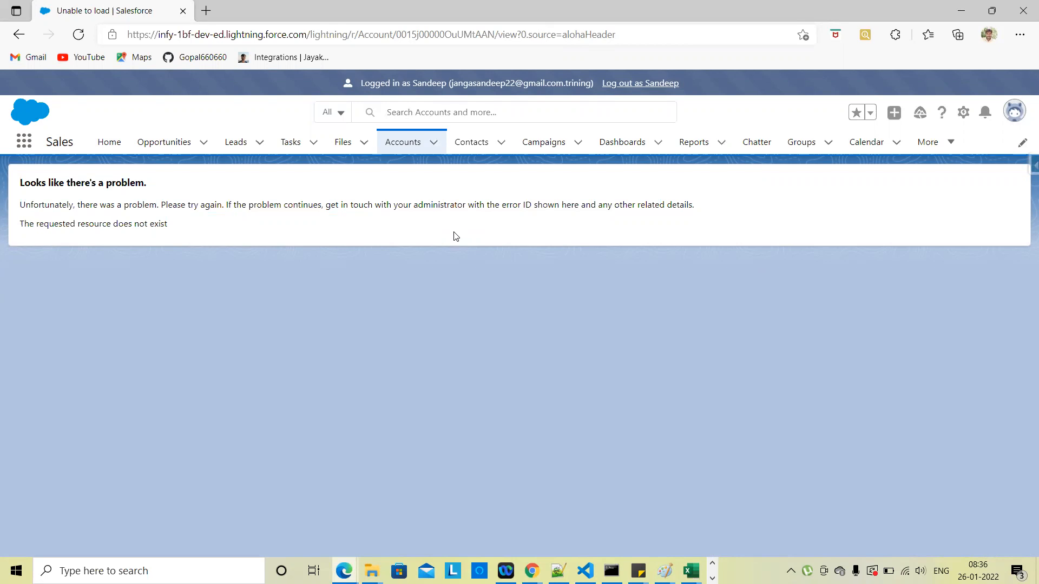
{"action": "left_click", "coordinate": [403, 141]}
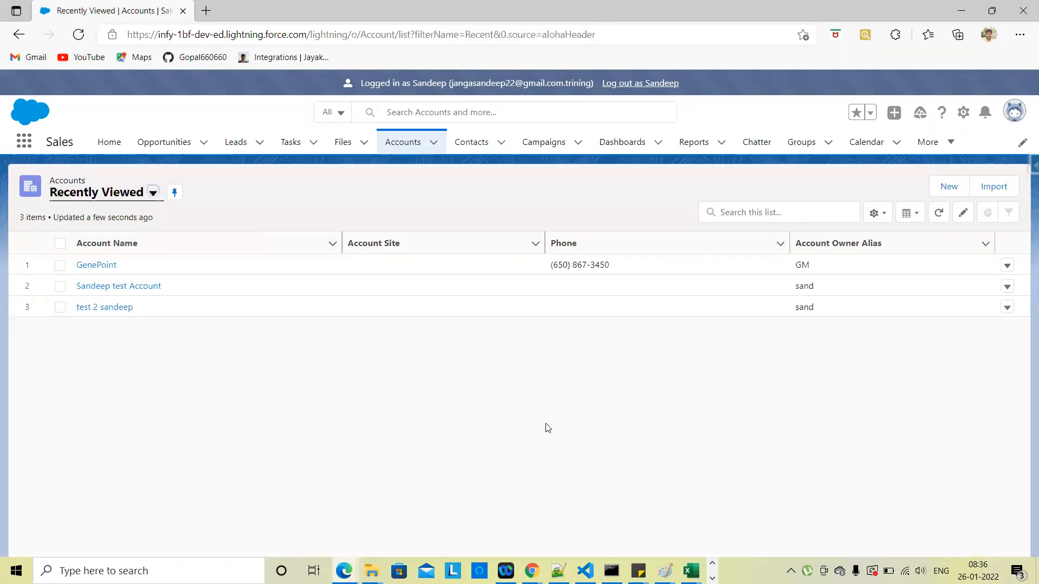
{"action": "left_click", "coordinate": [985, 112]}
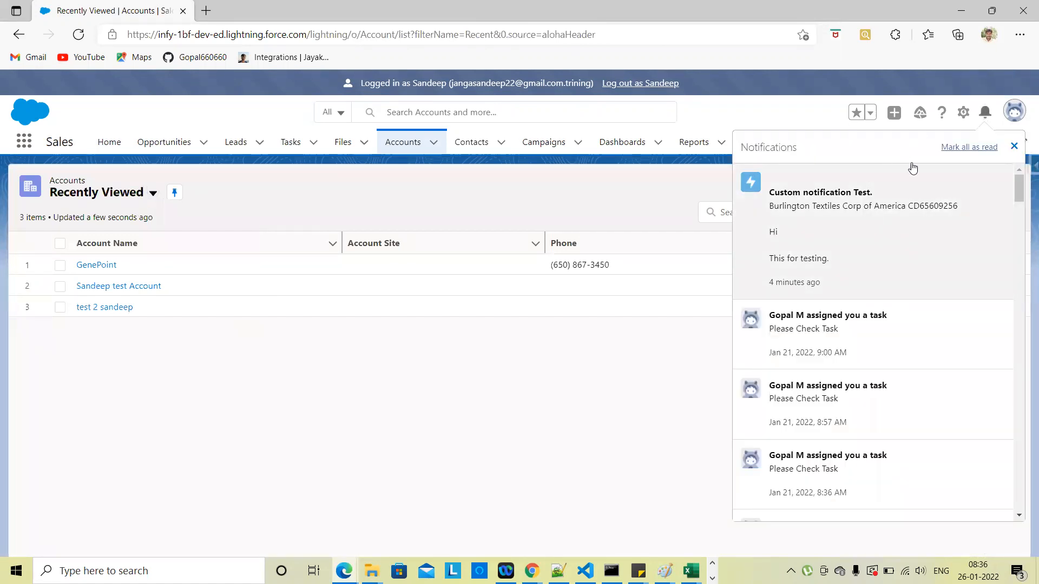
{"action": "left_click", "coordinate": [673, 368]}
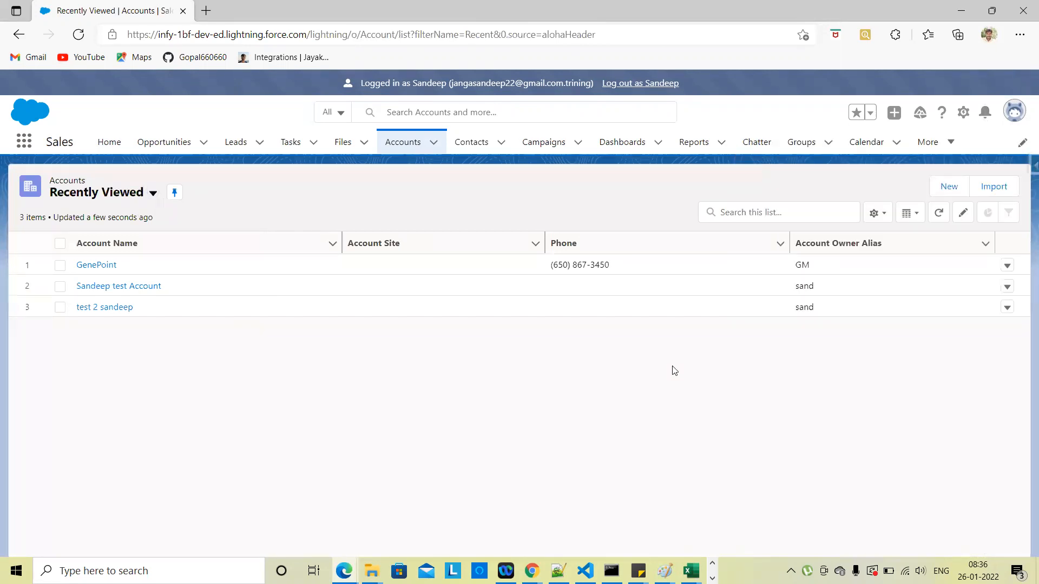
{"action": "key", "text": "alt+Tab"}
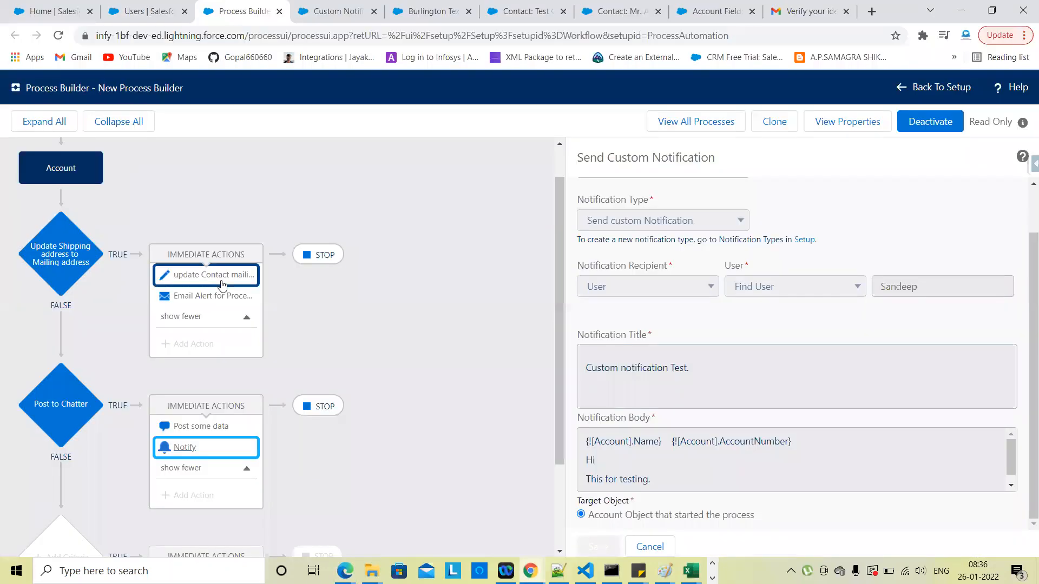
Step: Review the Update Shipping address to Mailing criteria, Contact mailing address update and email alert actions
{"action": "left_click", "coordinate": [71, 291]}
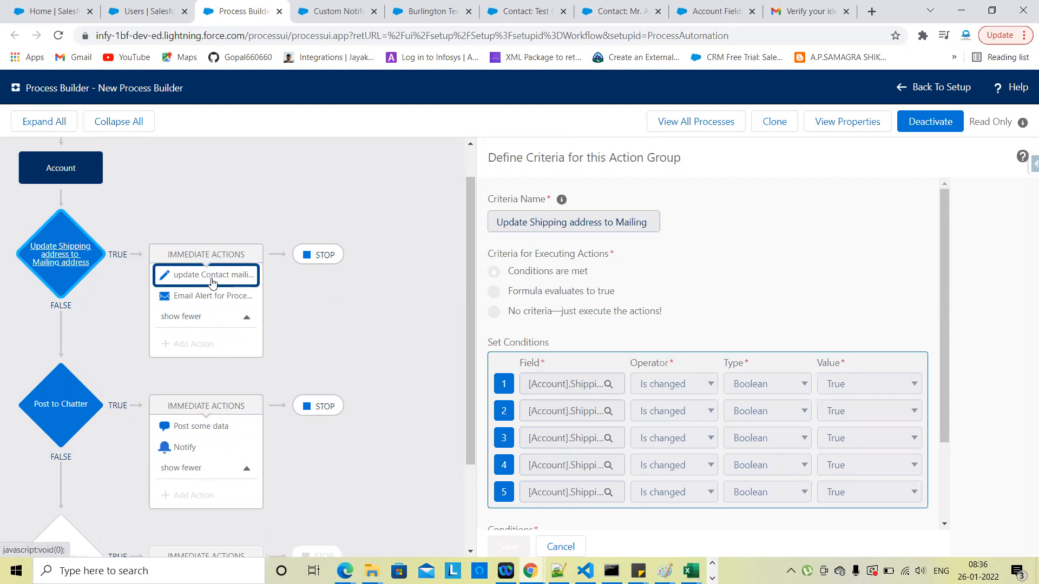
{"action": "scroll", "coordinate": [376, 315], "scroll_direction": "up", "scroll_amount": 1}
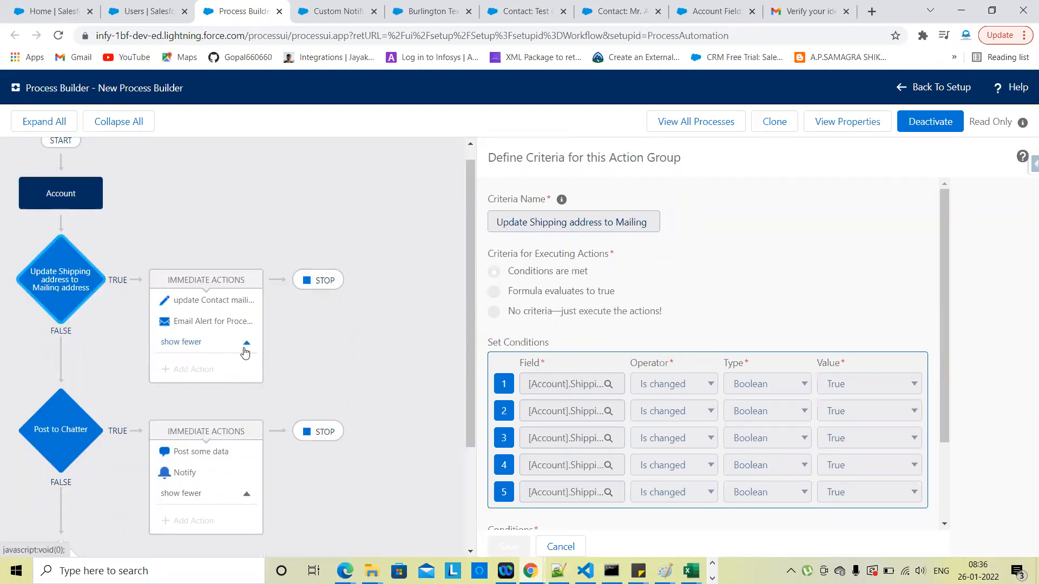
{"action": "left_click", "coordinate": [245, 307]}
{"action": "scroll", "coordinate": [788, 480], "scroll_direction": "down", "scroll_amount": 1}
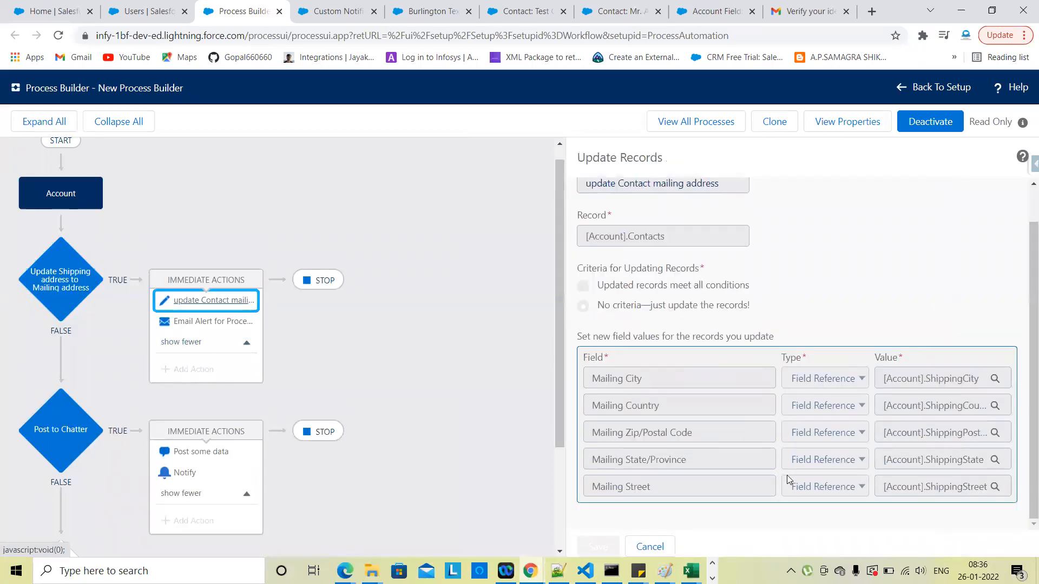
{"action": "scroll", "coordinate": [704, 396], "scroll_direction": "up", "scroll_amount": 1}
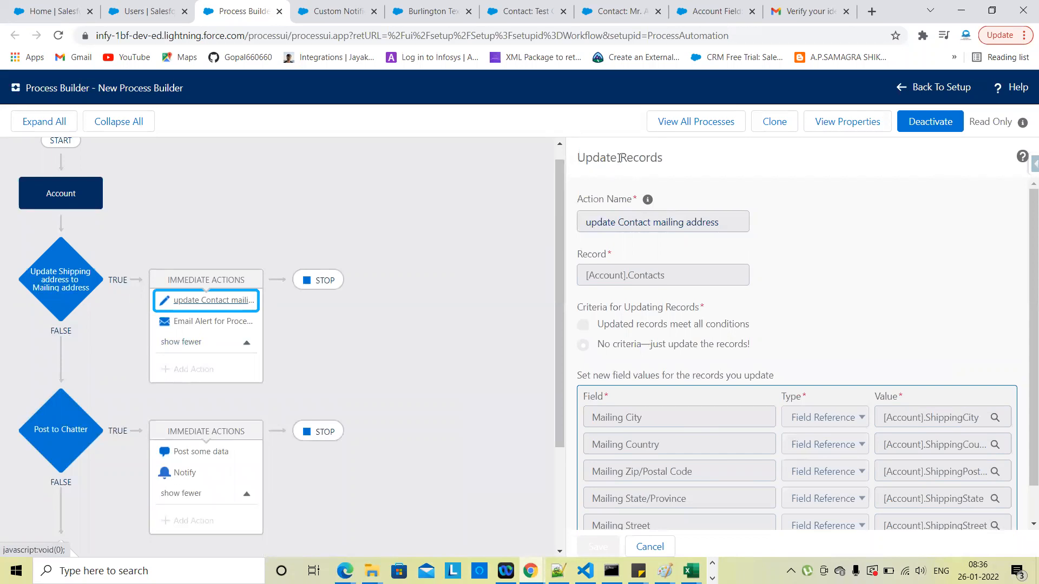
{"action": "left_click", "coordinate": [222, 321]}
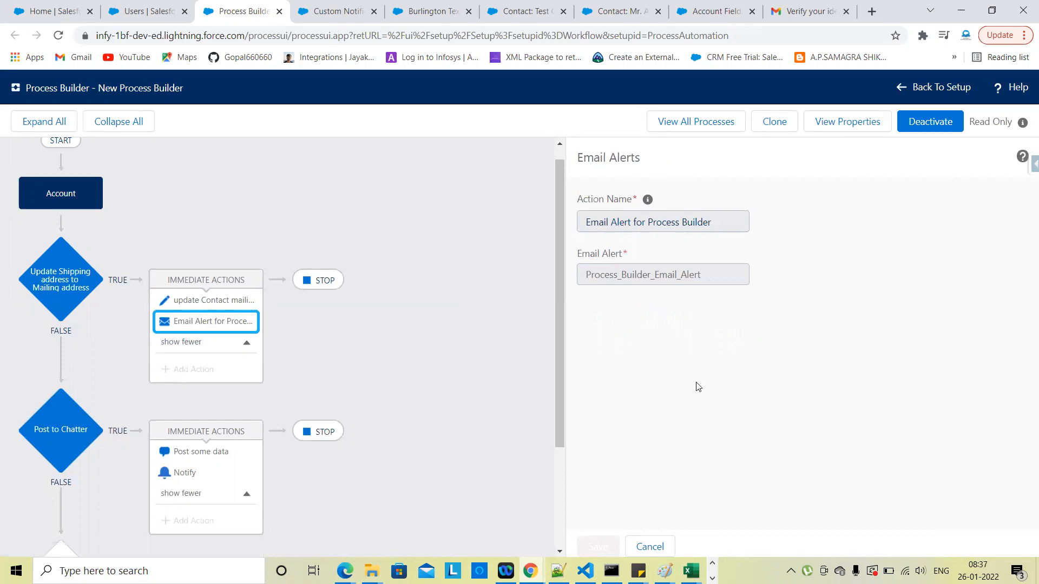
{"action": "scroll", "coordinate": [455, 377], "scroll_direction": "down", "scroll_amount": 2}
Step: Review the Post some data and Notify action settings, then return to the Burlington Textiles account
{"action": "left_click", "coordinate": [203, 325]}
{"action": "scroll", "coordinate": [465, 368], "scroll_direction": "up", "scroll_amount": 3}
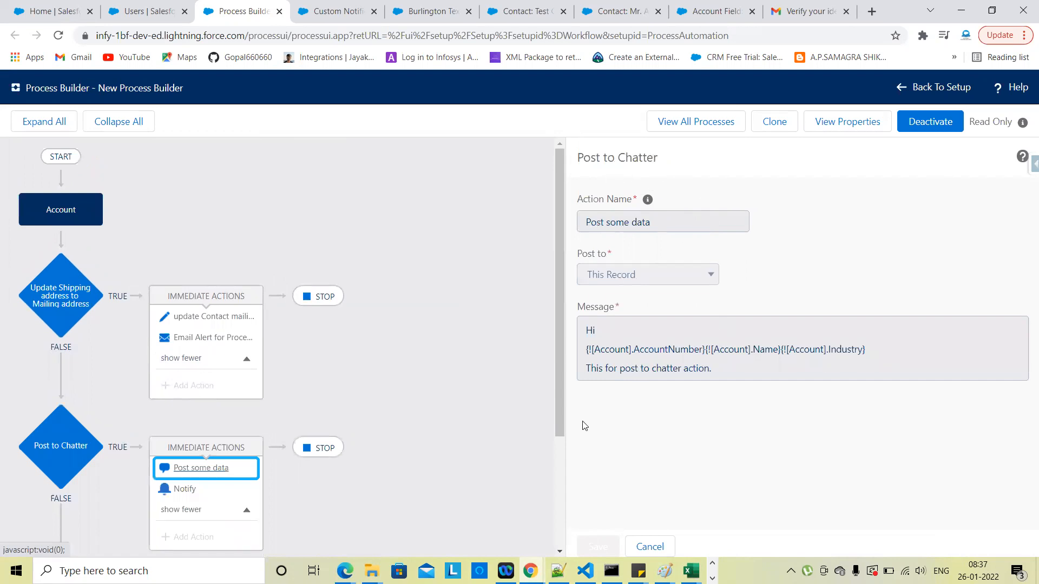
{"action": "scroll", "coordinate": [288, 402], "scroll_direction": "down", "scroll_amount": 2}
{"action": "left_click", "coordinate": [184, 375]}
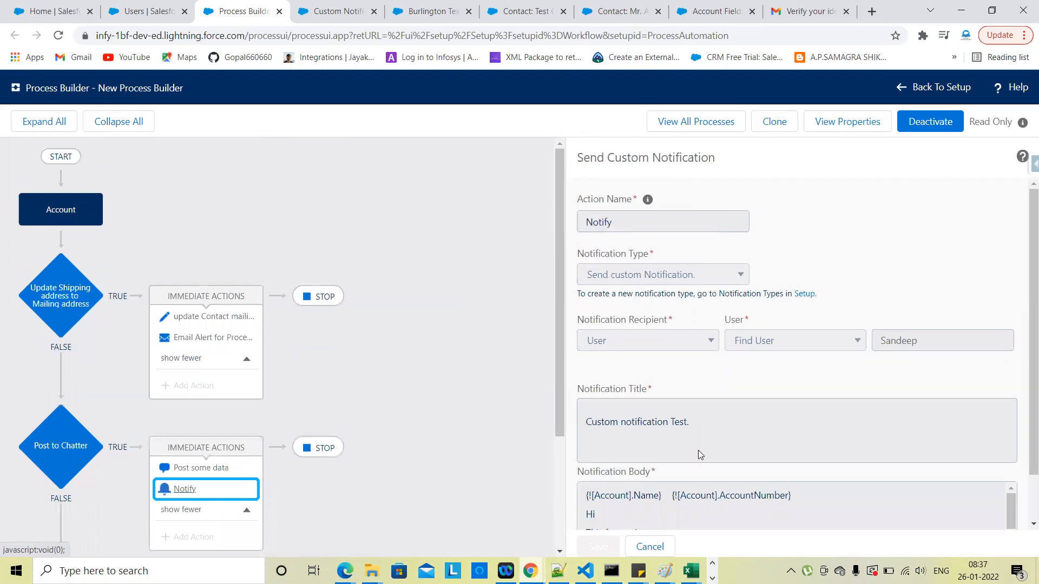
{"action": "scroll", "coordinate": [698, 450], "scroll_direction": "down", "scroll_amount": 1}
{"action": "scroll", "coordinate": [673, 393], "scroll_direction": "up", "scroll_amount": 1}
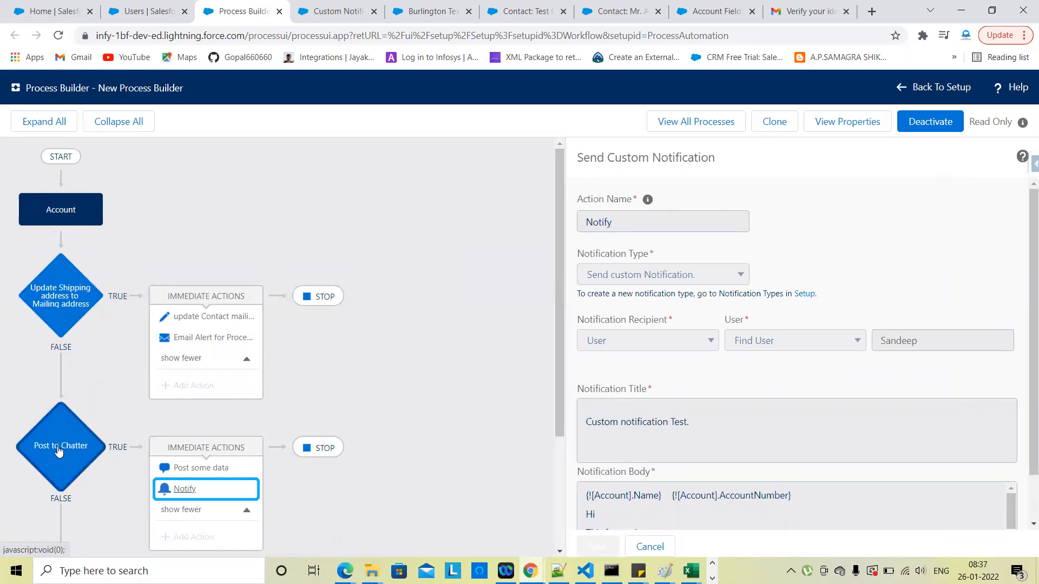
{"action": "scroll", "coordinate": [232, 467], "scroll_direction": "down", "scroll_amount": 2}
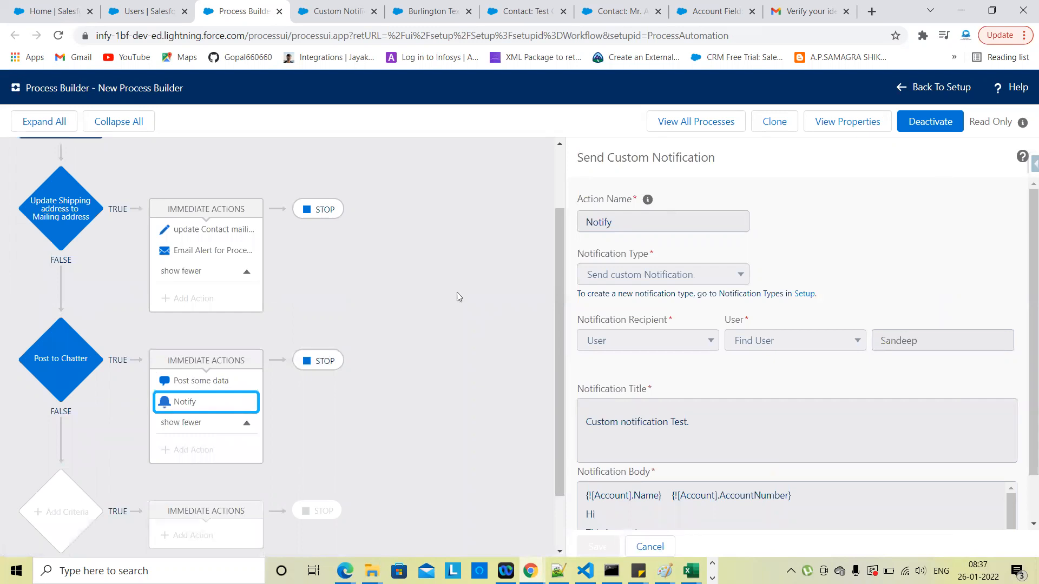
{"action": "scroll", "coordinate": [430, 288], "scroll_direction": "up", "scroll_amount": 2}
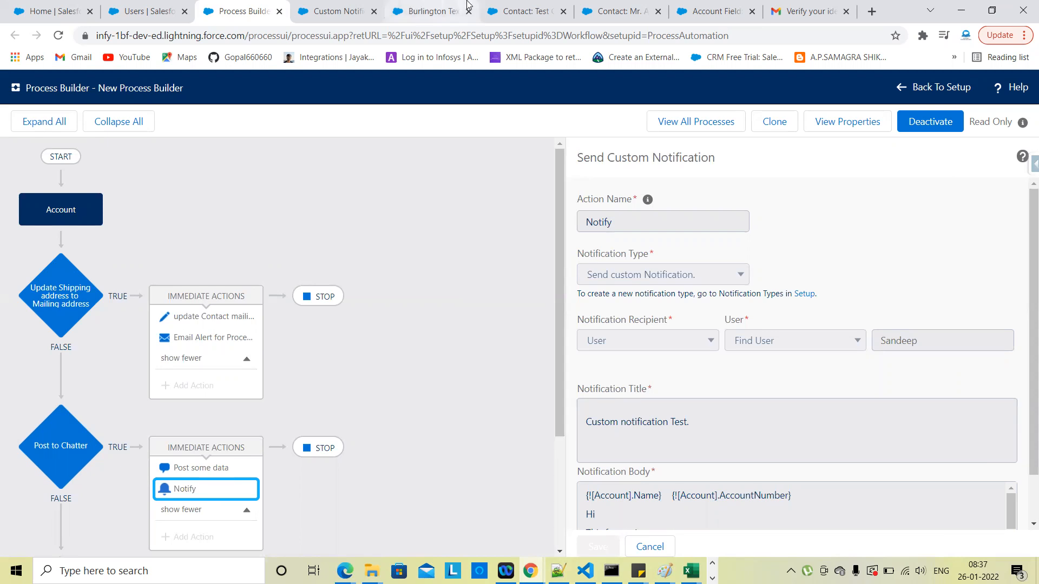
{"action": "left_click", "coordinate": [433, 11]}
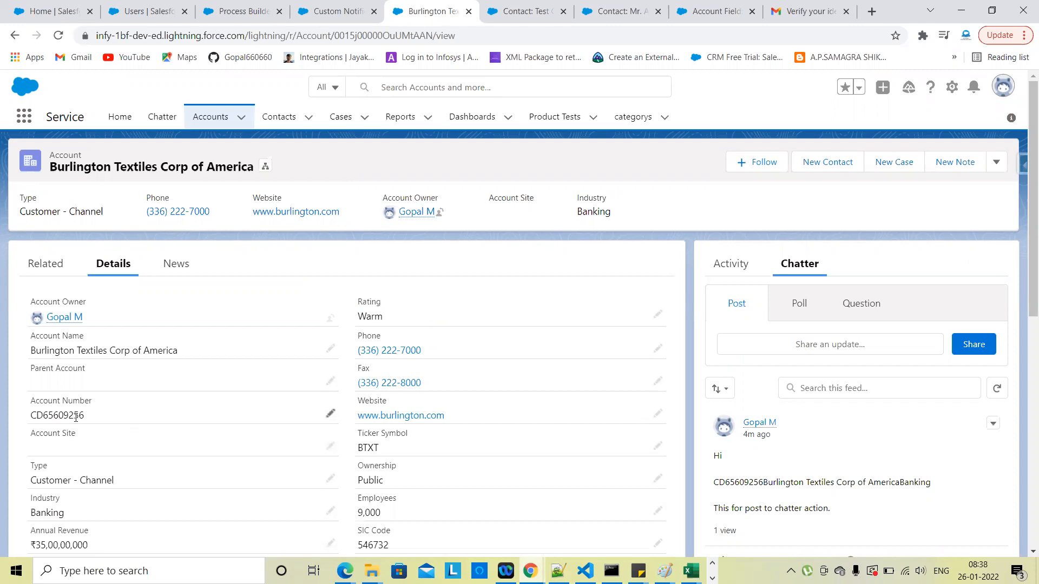
Step: Zoom in to check the account's Account Number, then recheck the process definition in Process Builder
{"action": "key", "text": "ctrl+plus"}
{"action": "key", "text": "ctrl+plus"}
{"action": "key", "text": "ctrl+plus"}
{"action": "key", "text": "ctrl+plus"}
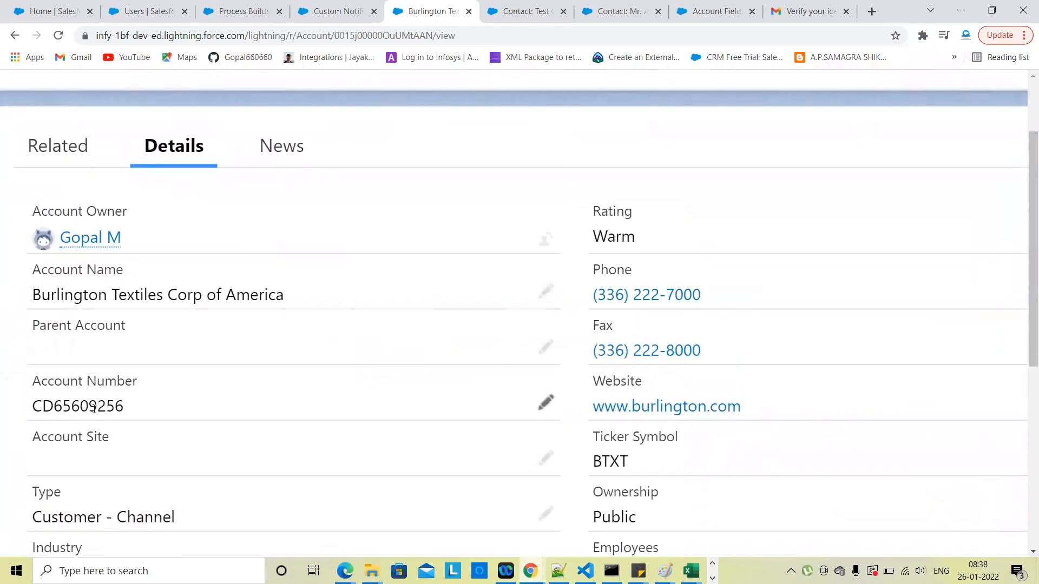
{"action": "key", "text": "ctrl+0"}
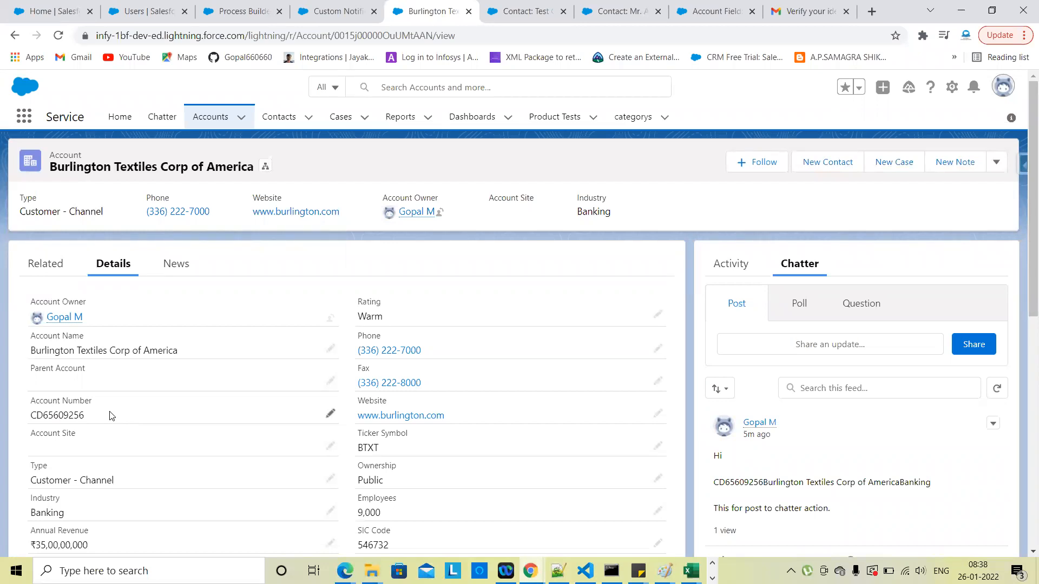
{"action": "left_click", "coordinate": [238, 10]}
{"action": "scroll", "coordinate": [401, 379], "scroll_direction": "down", "scroll_amount": 3}
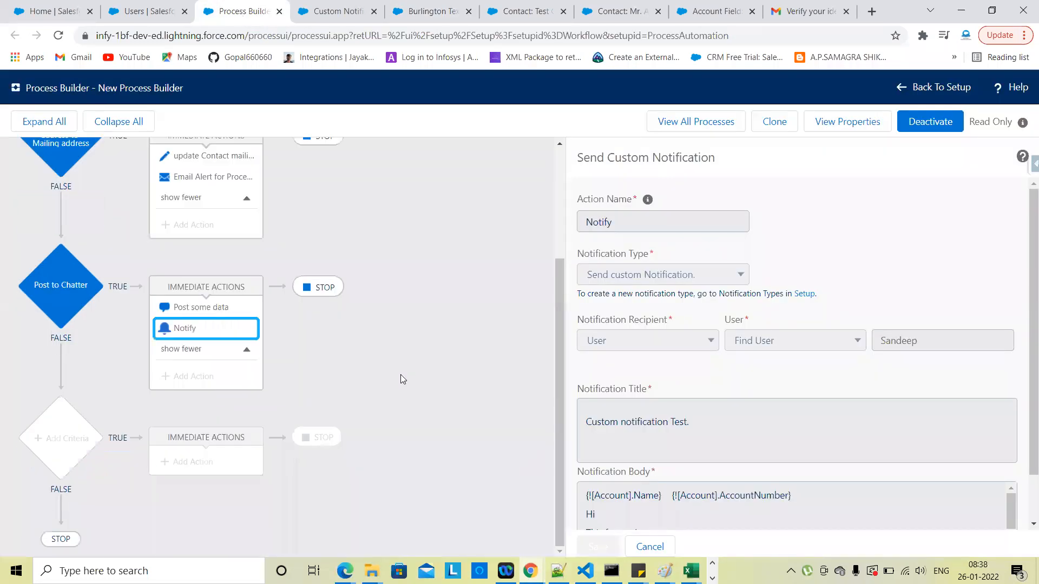
{"action": "scroll", "coordinate": [649, 422], "scroll_direction": "down", "scroll_amount": 1}
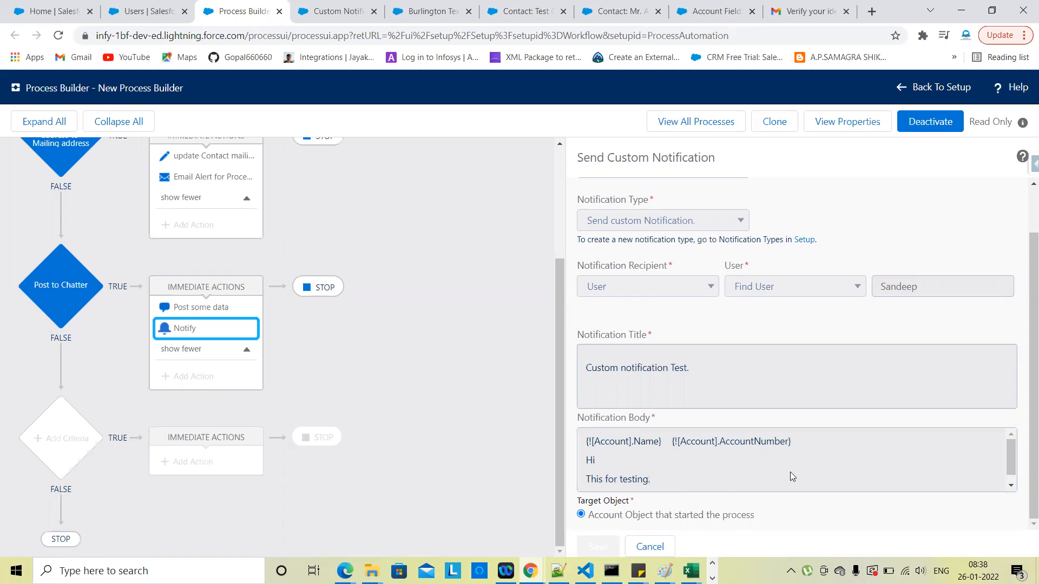
{"action": "scroll", "coordinate": [492, 410], "scroll_direction": "up", "scroll_amount": 2}
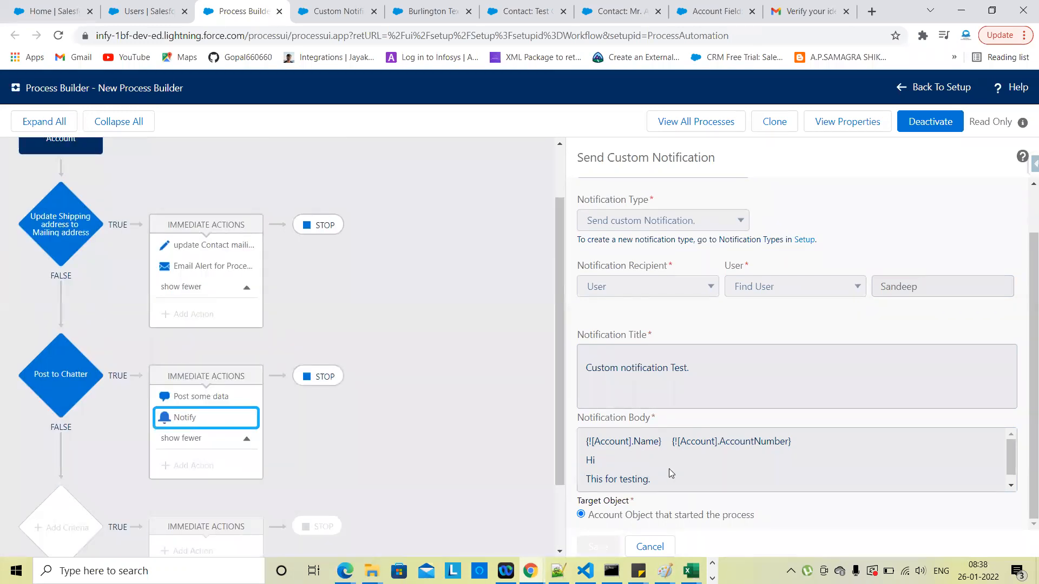
Step: Return to the Burlington Textiles account, then bring up the recipient user's window
{"action": "left_click", "coordinate": [441, 9]}
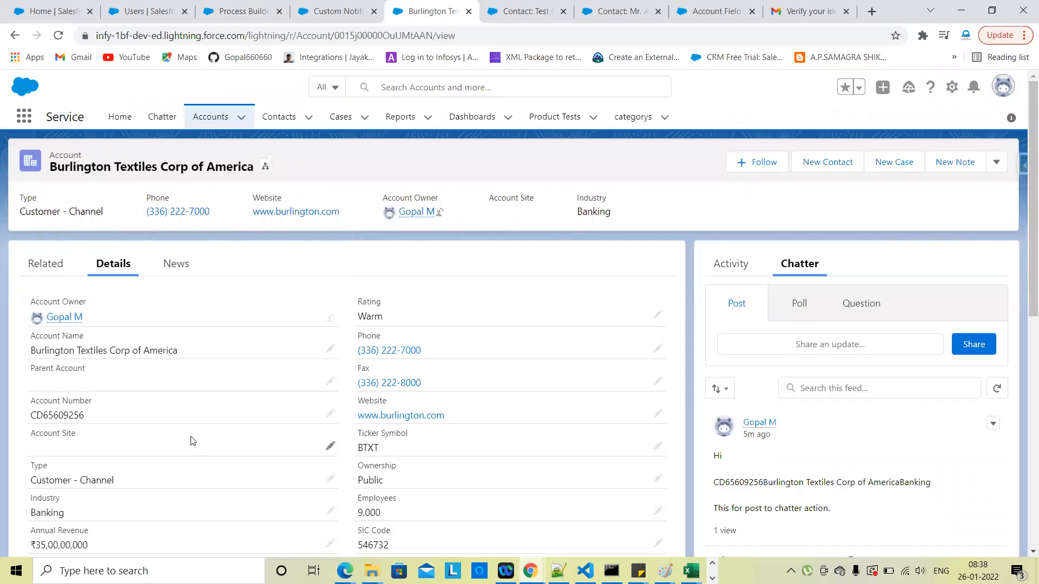
{"action": "scroll", "coordinate": [169, 464], "scroll_direction": "down", "scroll_amount": 1}
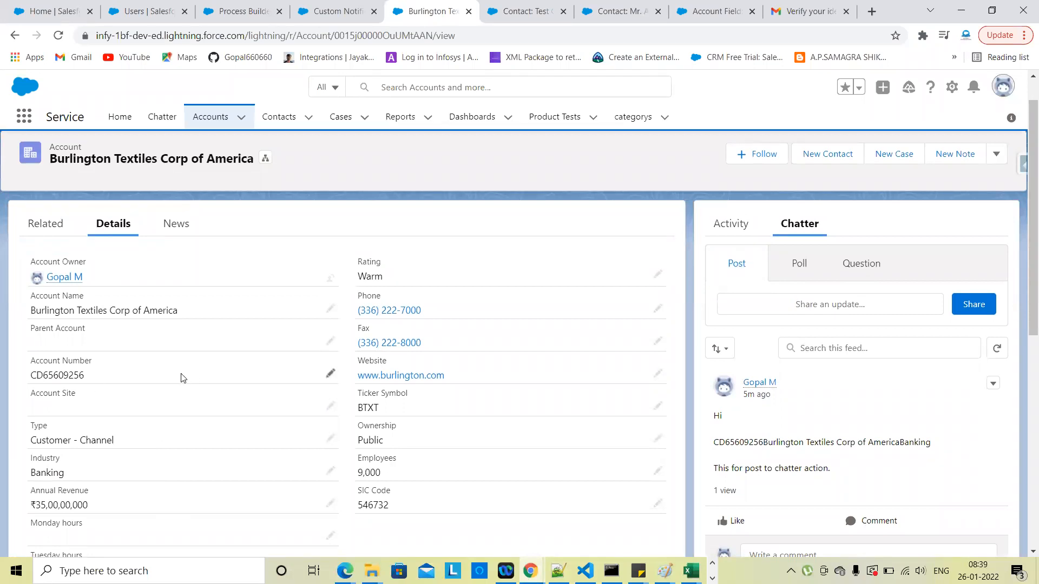
{"action": "key", "text": "alt+Tab"}
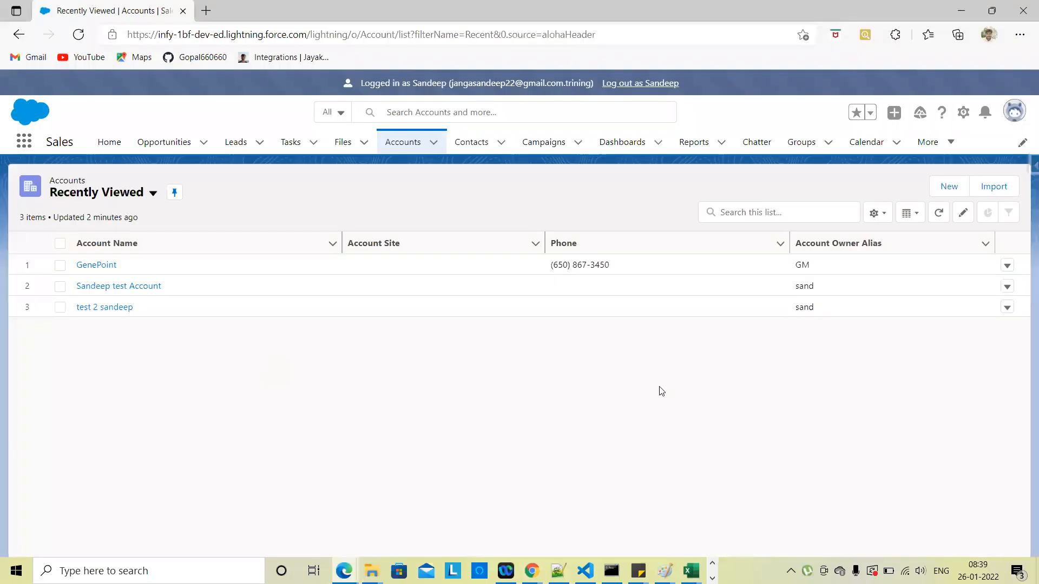
Step: Confirm the recipient received the 'Custom notification Test' notification, then minimize the recipient's window
{"action": "left_click", "coordinate": [986, 115]}
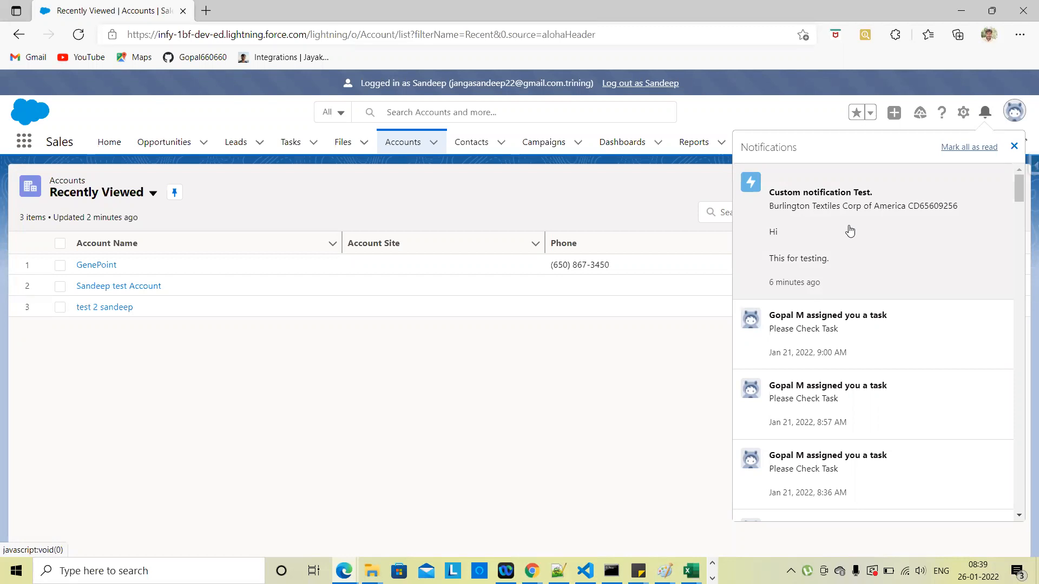
{"action": "left_click", "coordinate": [668, 360]}
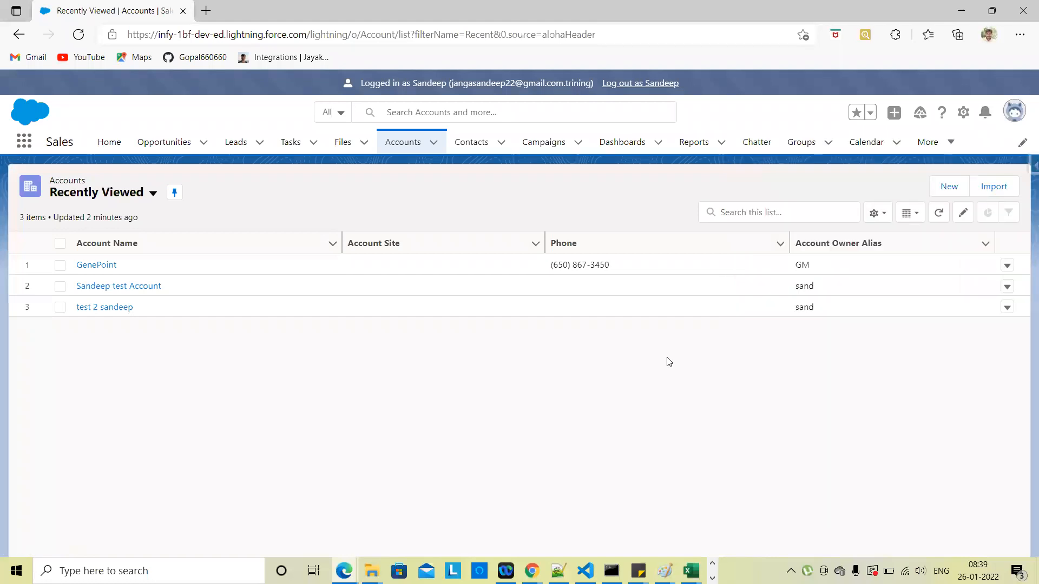
{"action": "left_click", "coordinate": [963, 7]}
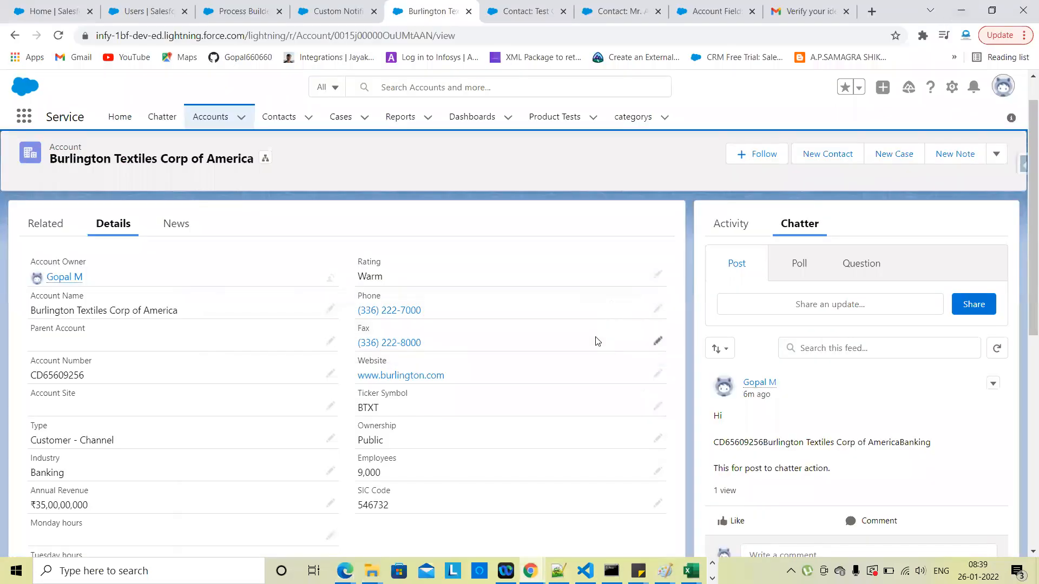
Step: Review the Notify action: title 'Custom notification Test.' with Account merge fields in the body
{"action": "left_click", "coordinate": [239, 11]}
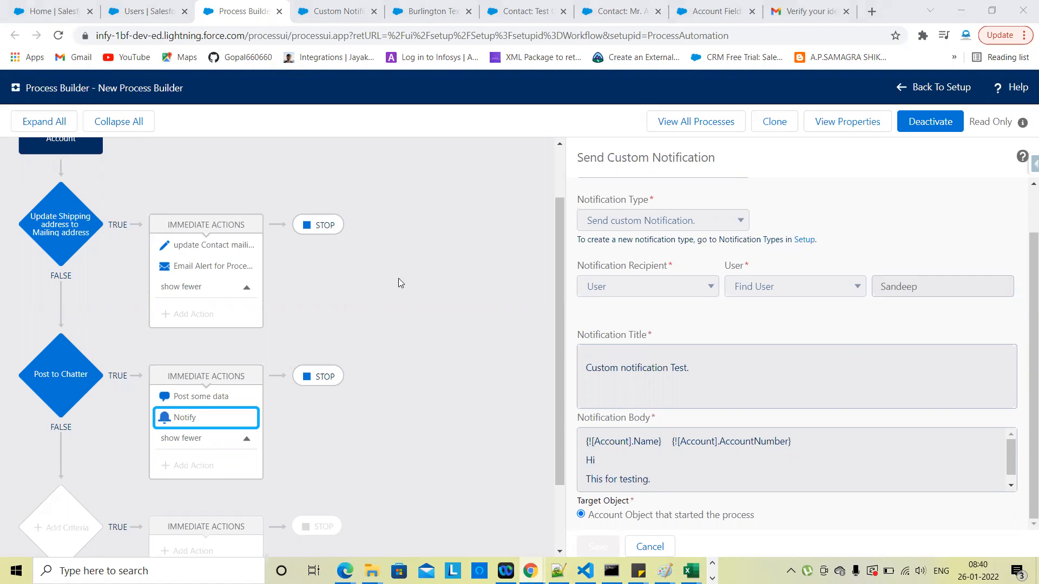
{"action": "scroll", "coordinate": [399, 282], "scroll_direction": "up", "scroll_amount": 1}
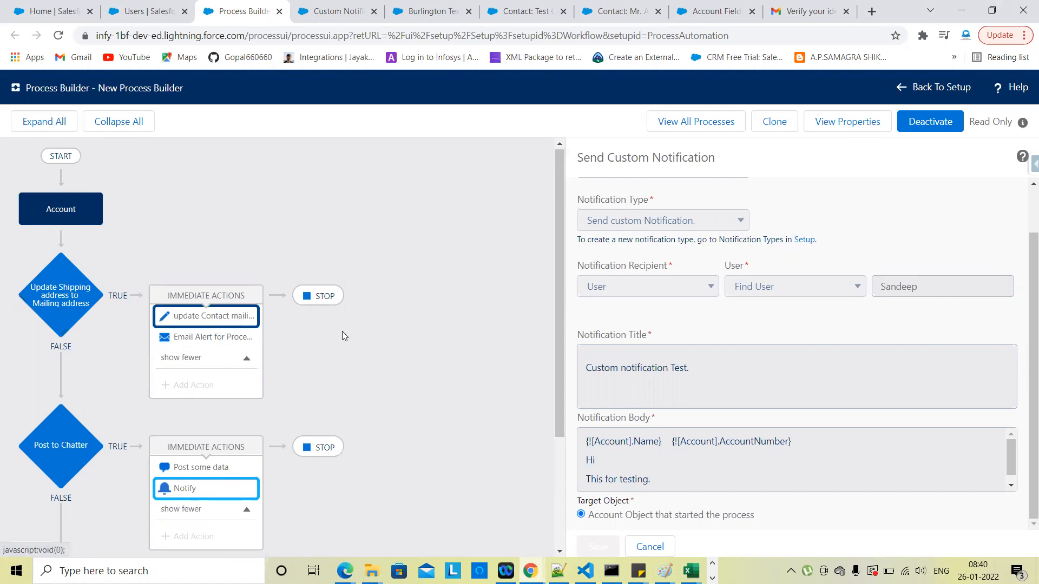
{"action": "scroll", "coordinate": [351, 349], "scroll_direction": "down", "scroll_amount": 2}
{"action": "scroll", "coordinate": [351, 350], "scroll_direction": "up", "scroll_amount": 2}
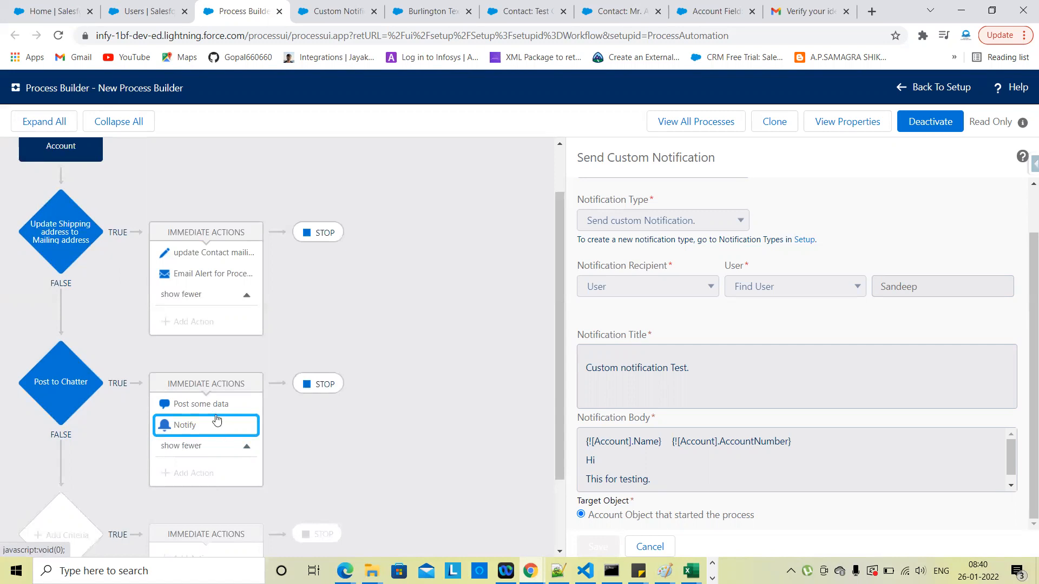
{"action": "scroll", "coordinate": [114, 374], "scroll_direction": "down", "scroll_amount": 2}
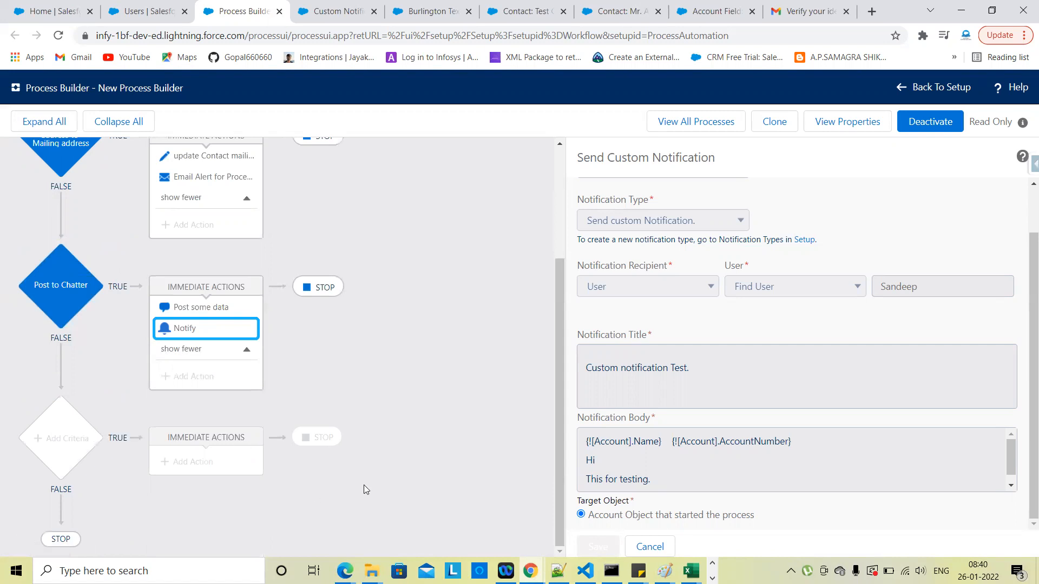
{"action": "scroll", "coordinate": [374, 320], "scroll_direction": "up", "scroll_amount": 3}
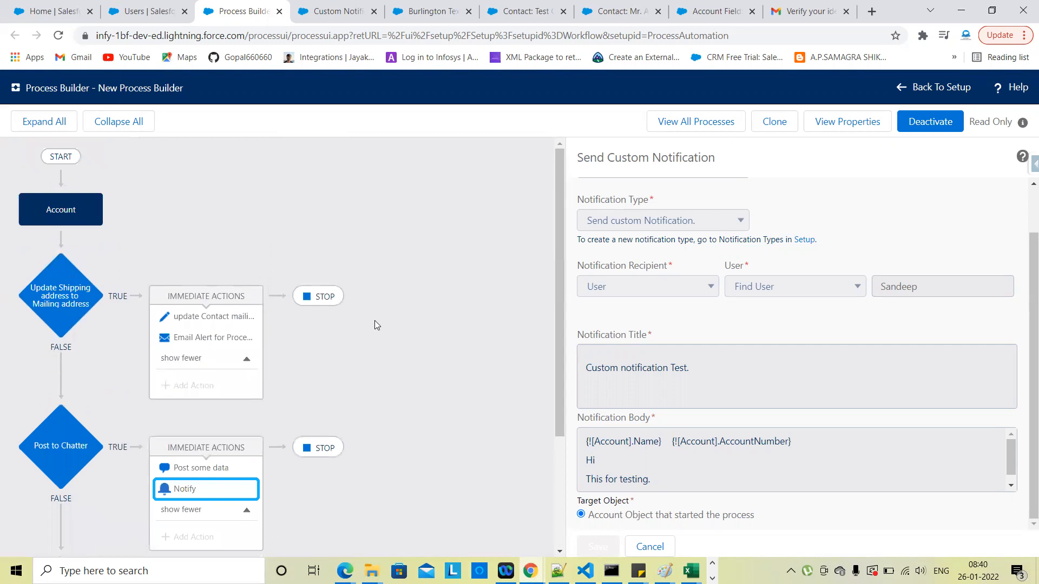